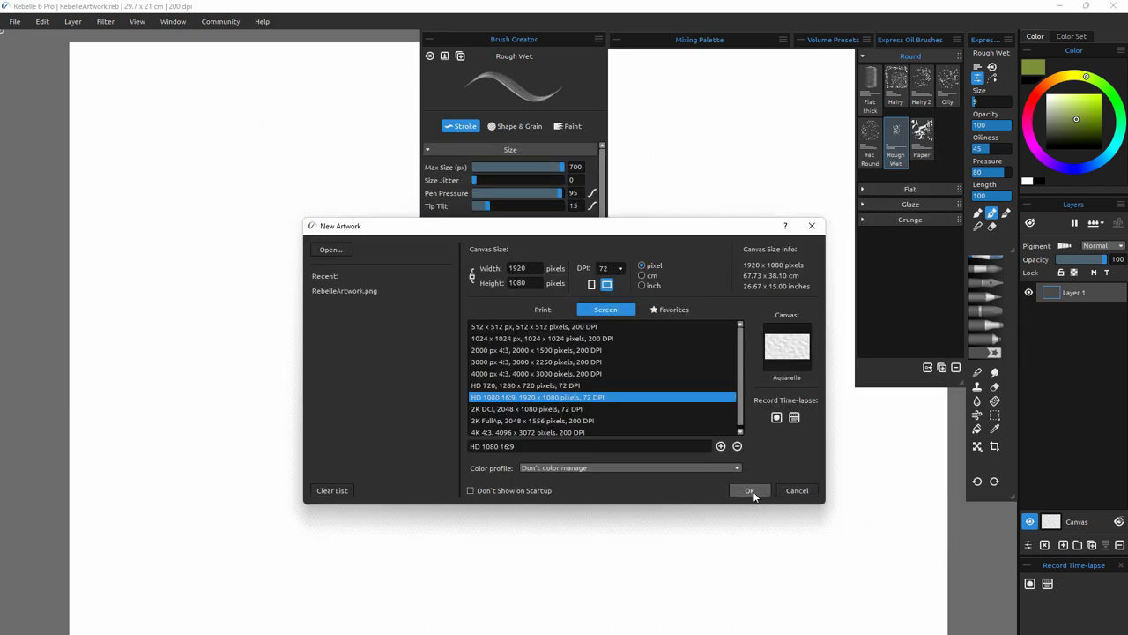
- Create a 1920 × 1080 pixel, 72 DPI artwork, fit the view to it and add a second layer for painting
left_click(753, 491)
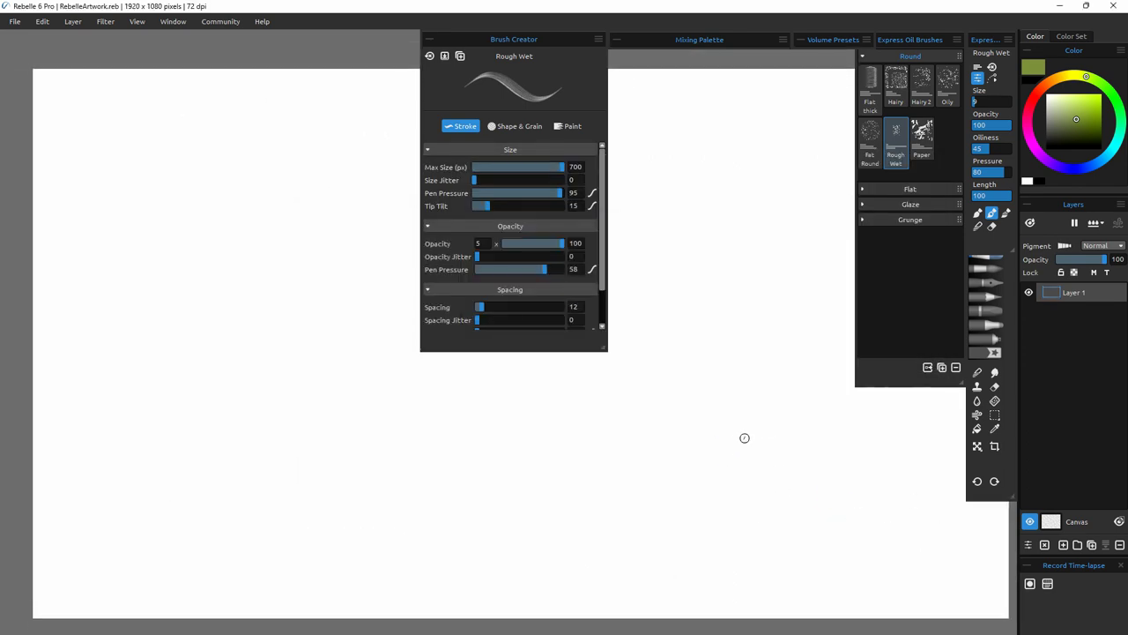
scroll(563, 323, "down", 1)
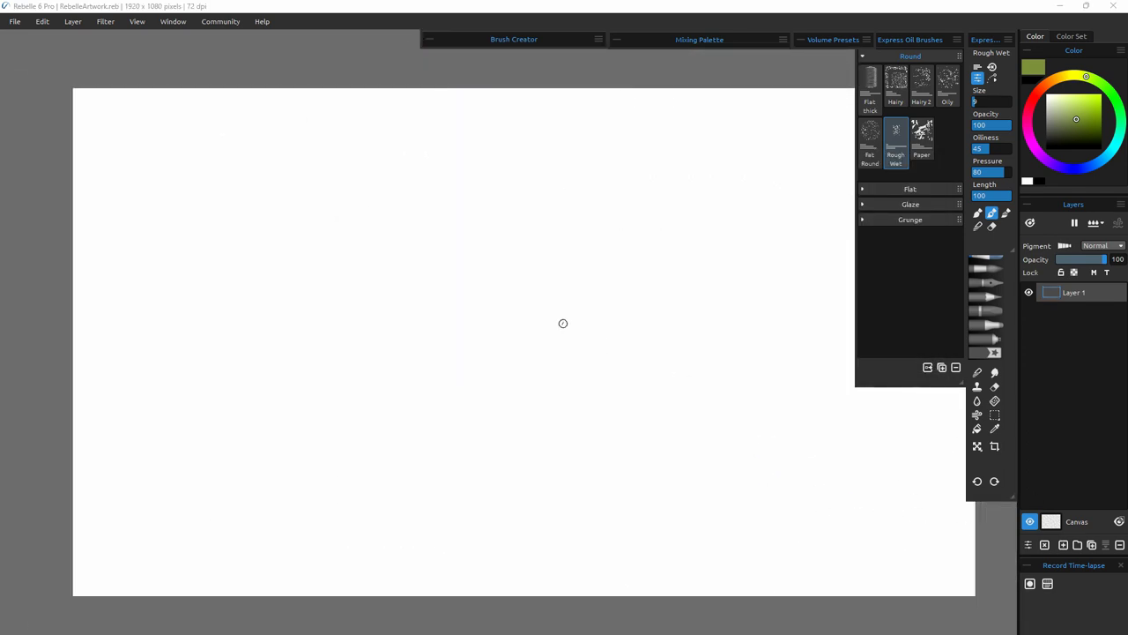
left_click_drag(671, 375, 636, 375)
left_click(863, 56)
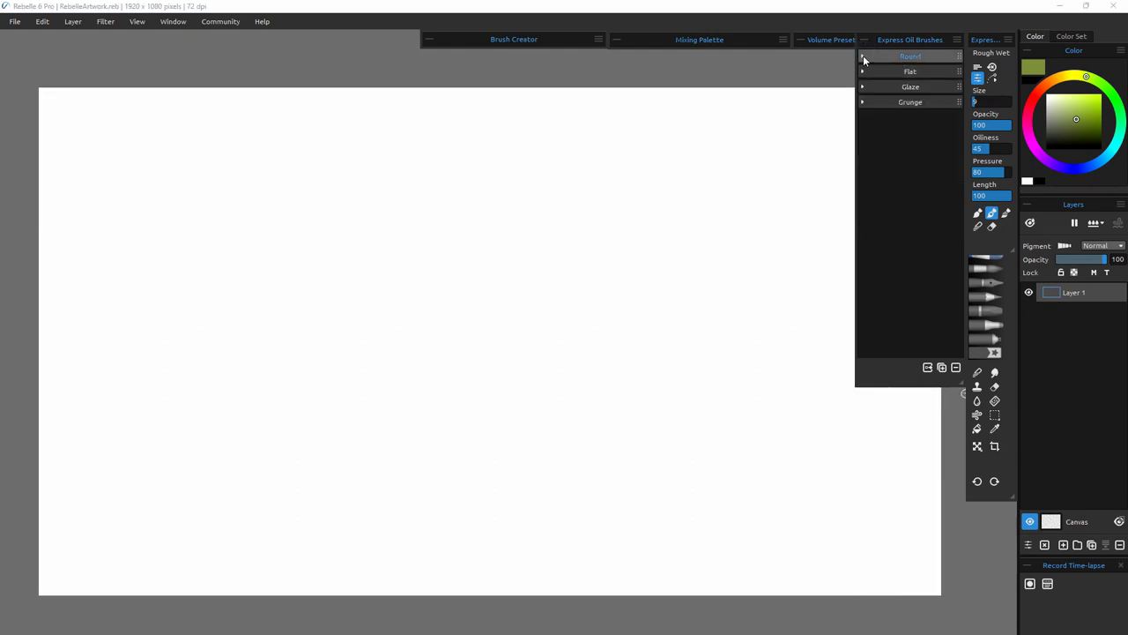
left_click(863, 57)
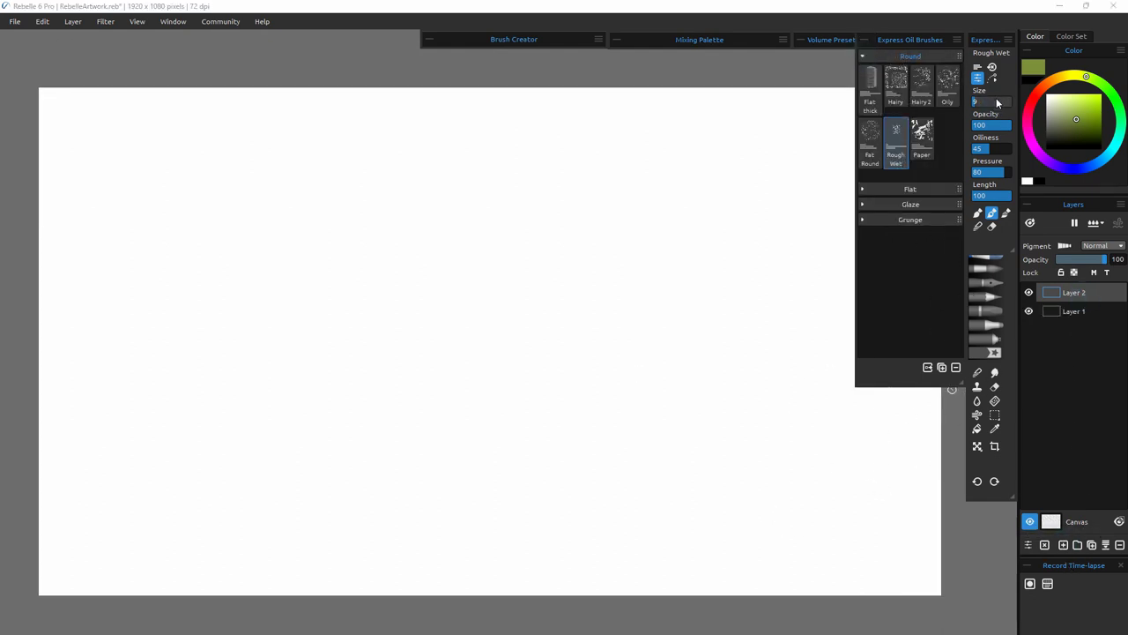
- Cover the whole canvas with a muted dark blue-grey using the Rough Wet brush at size 100
left_click_drag(997, 104, 1013, 104)
left_click(1056, 128)
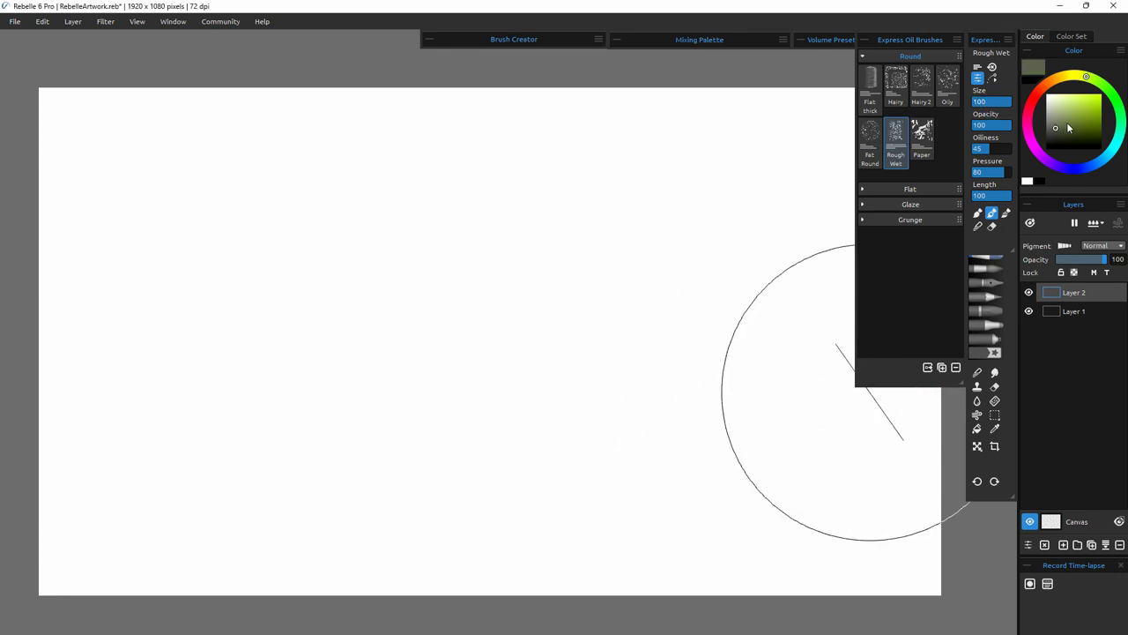
left_click(1103, 158)
mouse_move(740, 396)
left_mouse_down()
mouse_move(666, 366)
mouse_move(642, 471)
left_mouse_up()
left_click_drag(132, 114, 291, 352)
mouse_move(520, 114)
left_mouse_down()
mouse_move(466, 388)
mouse_move(430, 181)
mouse_move(793, 397)
left_mouse_up()
left_click(985, 352)
mouse_move(899, 264)
left_mouse_down()
mouse_move(461, 596)
mouse_move(83, 36)
mouse_move(987, 264)
left_mouse_up()
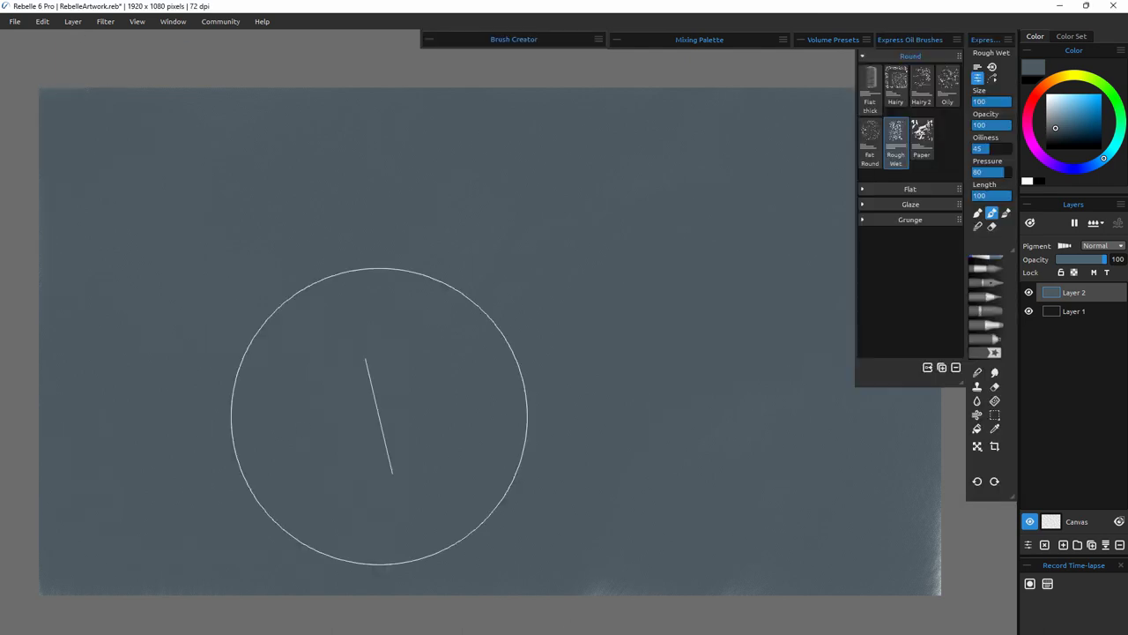
- Shift the colour towards a lighter cyan and brush a soft light area over the canvas's upper right half
left_click(1058, 126)
left_click(1110, 153)
mouse_move(649, 308)
left_mouse_down()
mouse_move(764, 244)
mouse_move(852, 341)
left_mouse_up()
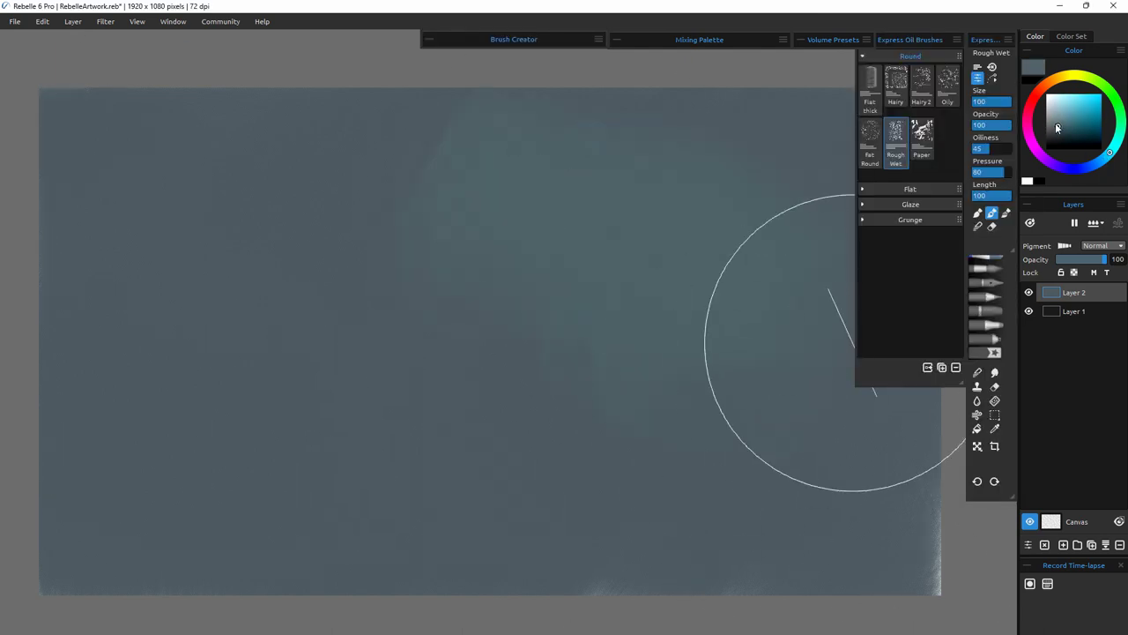
left_click(1061, 114)
mouse_move(705, 353)
left_mouse_down()
mouse_move(519, 188)
mouse_move(645, 228)
mouse_move(907, 390)
left_mouse_up()
- Spread lighter blue Rough Wet strokes across the sky and into the lower left corner
left_click_drag(870, 141, 825, 131)
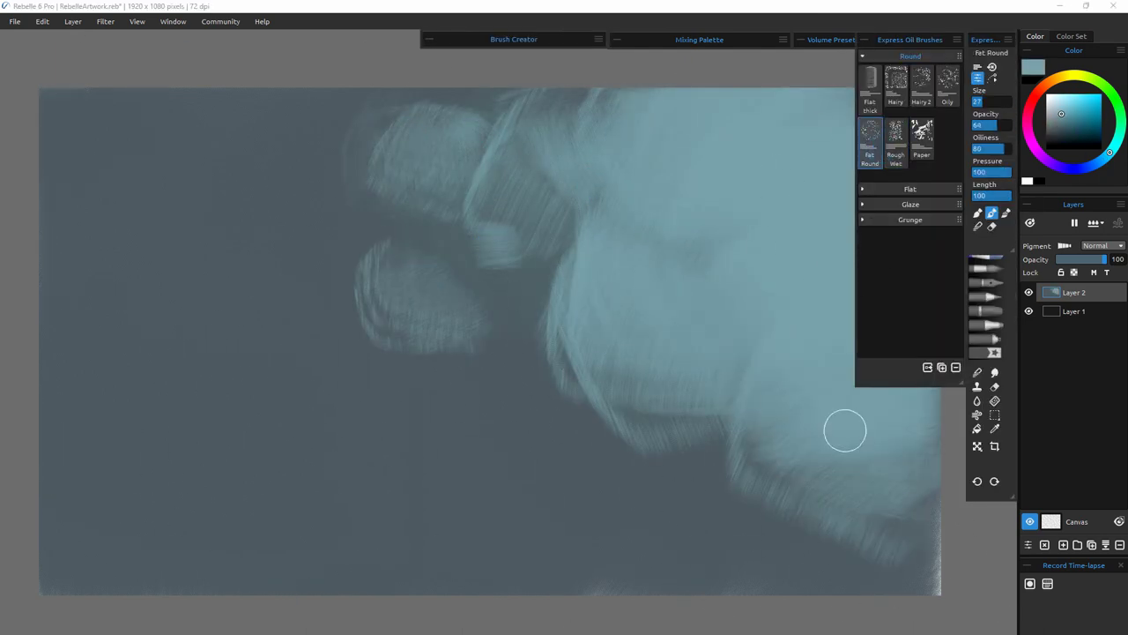
left_click(895, 141)
mouse_move(654, 255)
left_mouse_down()
mouse_move(849, 212)
mouse_move(904, 380)
left_mouse_up()
mouse_move(80, 503)
left_mouse_down()
mouse_move(118, 536)
mouse_move(456, 153)
mouse_move(799, 444)
mouse_move(151, 476)
mouse_move(589, 354)
mouse_move(788, 504)
mouse_move(796, 429)
mouse_move(1014, 214)
mouse_move(727, 354)
mouse_move(624, 242)
mouse_move(691, 372)
left_mouse_up()
left_click(865, 40)
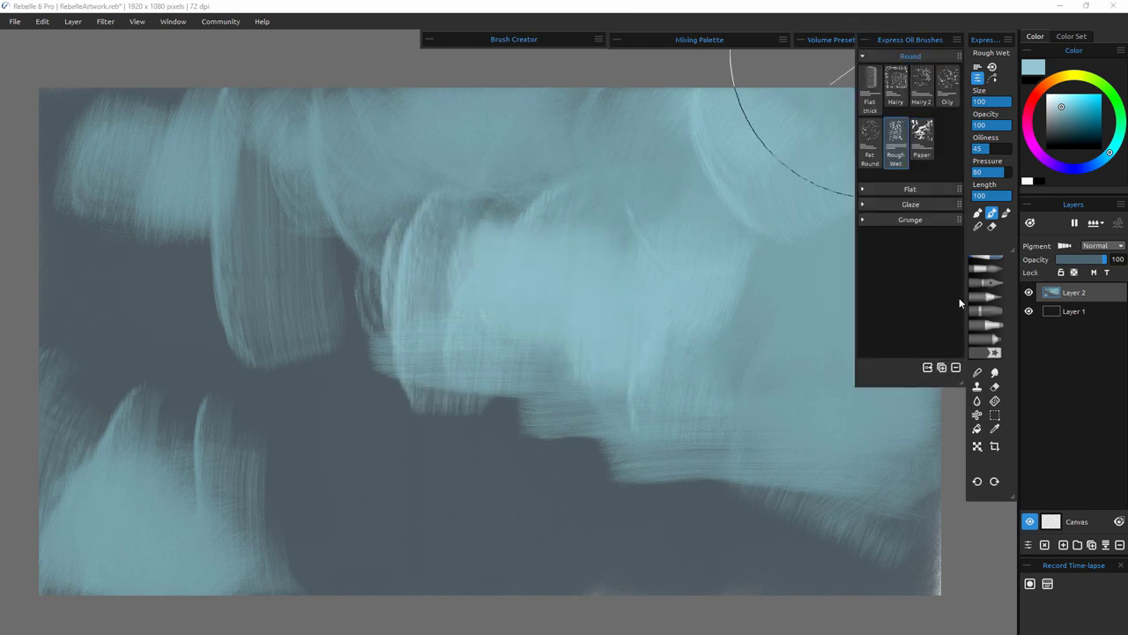
- Dab light blue and green patches over the sky and lower corners with the favourite Round Hard brush
left_click(991, 351)
left_click(948, 91)
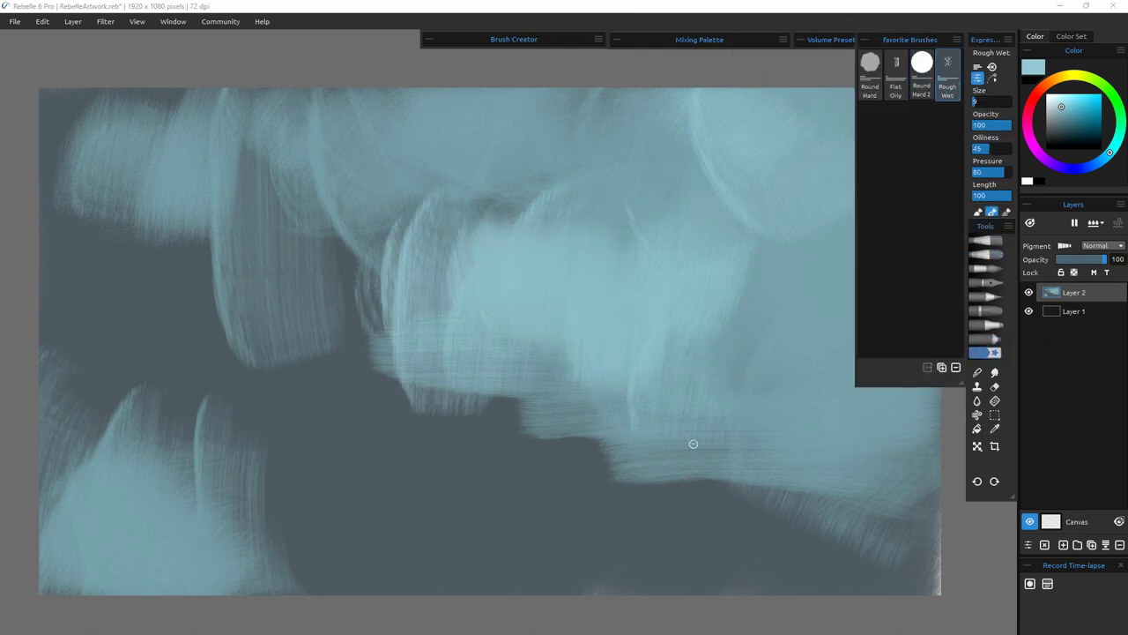
left_click(870, 71)
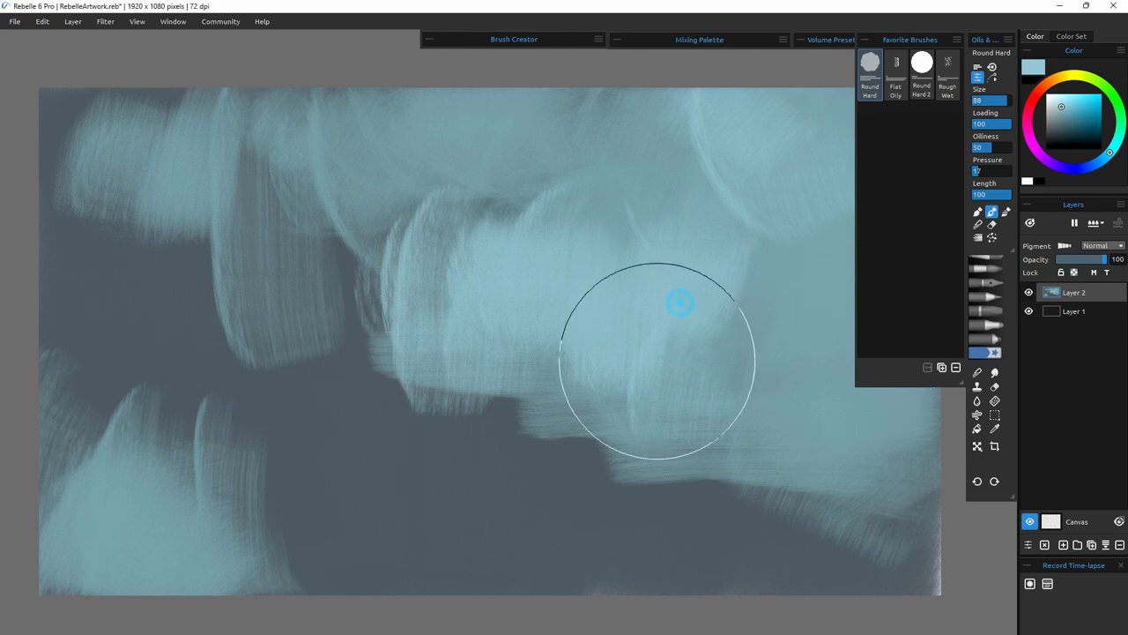
mouse_move(655, 341)
left_mouse_down()
mouse_move(664, 378)
mouse_move(846, 466)
left_mouse_up()
mouse_move(207, 527)
left_mouse_down()
mouse_move(239, 554)
mouse_move(231, 573)
left_mouse_up()
left_click_drag(536, 196, 554, 200)
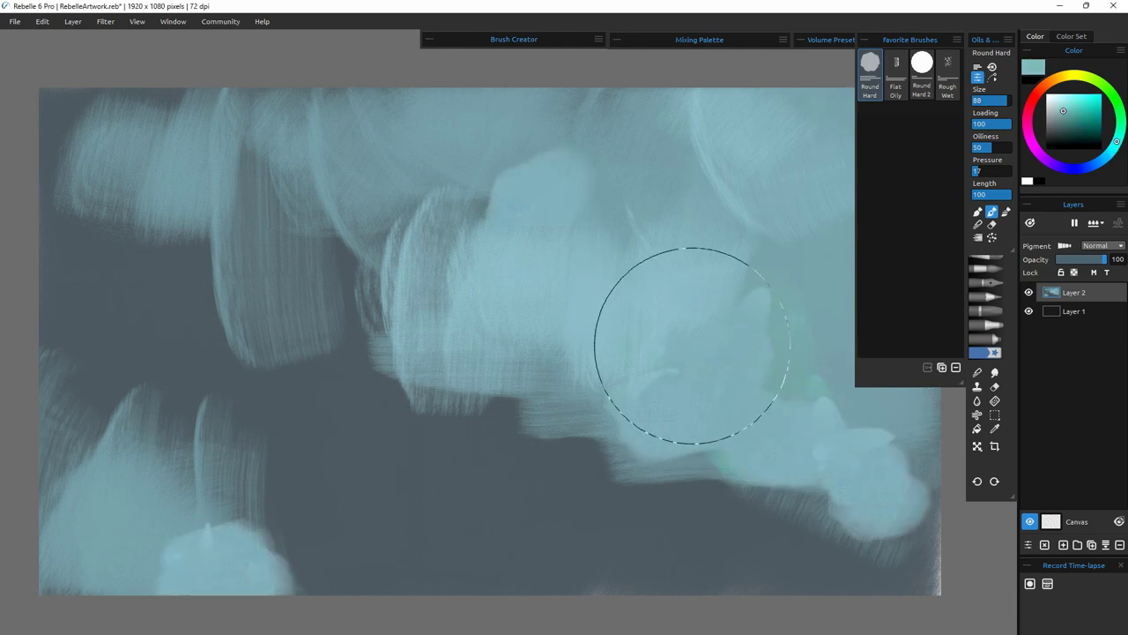
left_click_drag(481, 175, 392, 251)
- Block in a distant hill and low foreground shapes with darker, muted grey-green strokes
left_click(1067, 133)
left_click_drag(831, 434, 679, 433)
mouse_move(650, 440)
left_mouse_down()
mouse_move(747, 457)
mouse_move(815, 449)
mouse_move(845, 445)
mouse_move(851, 415)
mouse_move(630, 397)
mouse_move(564, 361)
left_mouse_up()
left_click(1056, 122)
left_click_drag(263, 535, 163, 507)
left_click_drag(353, 507, 399, 525)
mouse_move(525, 424)
left_mouse_down()
mouse_move(433, 428)
mouse_move(516, 407)
left_mouse_up()
left_click_drag(675, 489, 886, 525)
- Add muted grey-green slope and leaf-like shapes through the centre and left side of the painting
left_click_drag(388, 393, 493, 436)
left_click_drag(503, 374, 348, 255)
left_click_drag(55, 333, 171, 390)
left_click_drag(277, 426, 293, 467)
left_click_drag(129, 249, 220, 321)
left_click_drag(309, 343, 320, 404)
left_click_drag(337, 363, 327, 345)
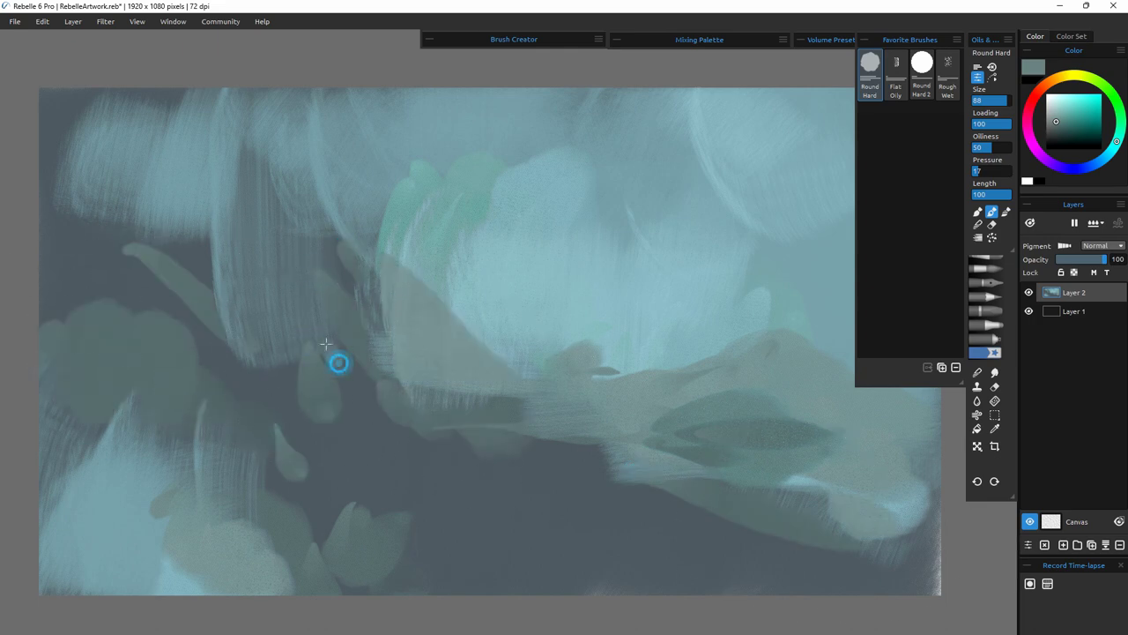
- Block in a near-black tree trunk at the canvas's upper left, then sample a dark grey from the painting for more strokes
left_click(1056, 146)
left_click_drag(267, 132, 208, 243)
mouse_move(273, 137)
left_mouse_down()
mouse_move(283, 275)
mouse_move(326, 93)
left_mouse_up()
left_click_drag(211, 231, 168, 171)
left_click(304, 271, "alt")
left_click_drag(239, 153, 278, 292)
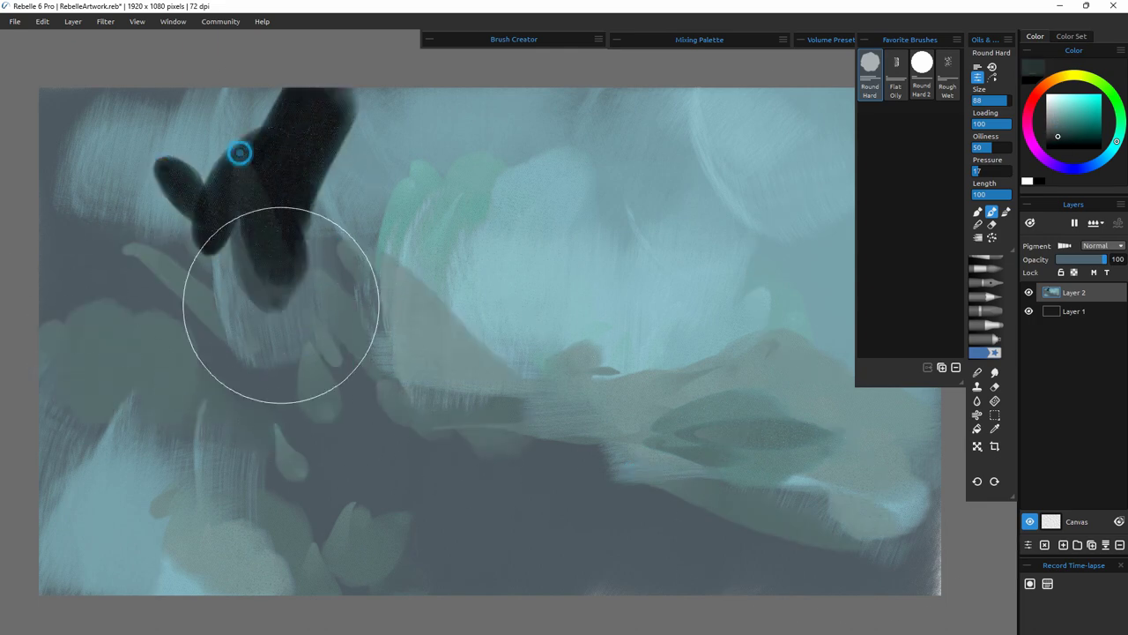
- Paint dark grey branches and canopy along the left edge and upper left corner of the canvas
left_click_drag(322, 189, 349, 102)
mouse_move(37, 224)
left_mouse_down()
mouse_move(121, 273)
mouse_move(182, 328)
left_mouse_up()
left_click(207, 315)
left_click_drag(40, 308, 146, 310)
left_click_drag(136, 213, 66, 110)
mouse_move(66, 110)
left_mouse_down()
mouse_move(260, 112)
mouse_move(97, 110)
left_mouse_up()
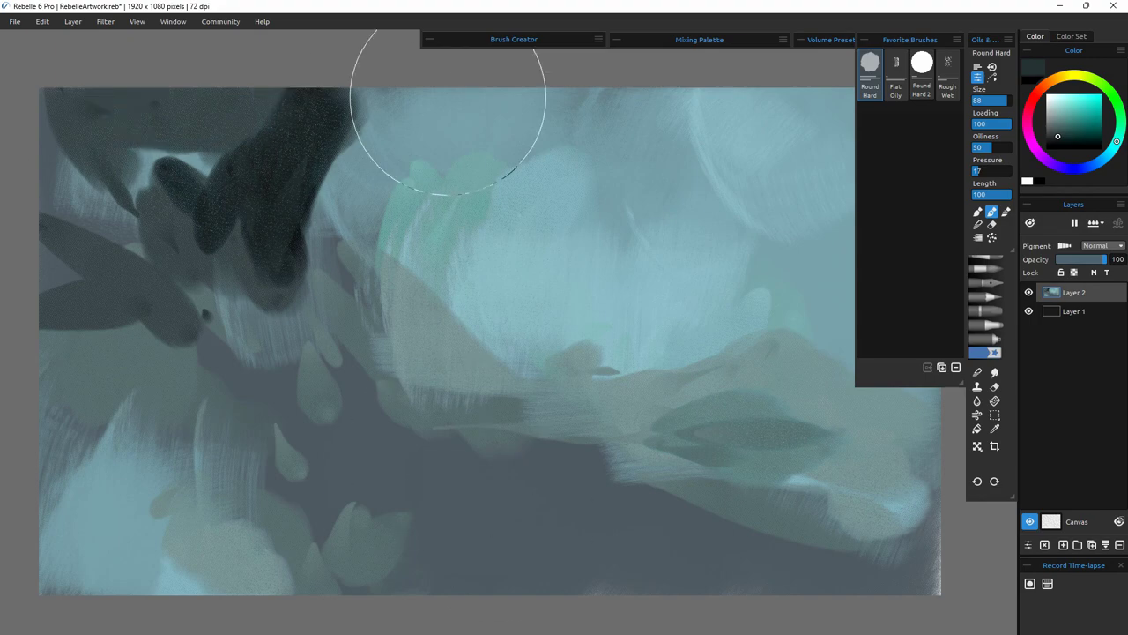
- Paint dark branches reaching right from the trunk and long roots running to the lower right edge
left_click_drag(450, 103, 356, 342)
left_click_drag(310, 257, 386, 214)
left_click_drag(312, 275, 478, 231)
mouse_move(312, 324)
left_mouse_down()
mouse_move(304, 342)
mouse_move(379, 453)
mouse_move(635, 516)
mouse_move(493, 388)
mouse_move(450, 590)
mouse_move(531, 431)
mouse_move(463, 496)
mouse_move(541, 534)
mouse_move(516, 503)
mouse_move(641, 504)
left_mouse_up()
left_click_drag(578, 460, 732, 500)
mouse_move(732, 500)
left_mouse_down()
mouse_move(652, 549)
mouse_move(820, 544)
left_mouse_up()
left_click_drag(729, 481, 950, 527)
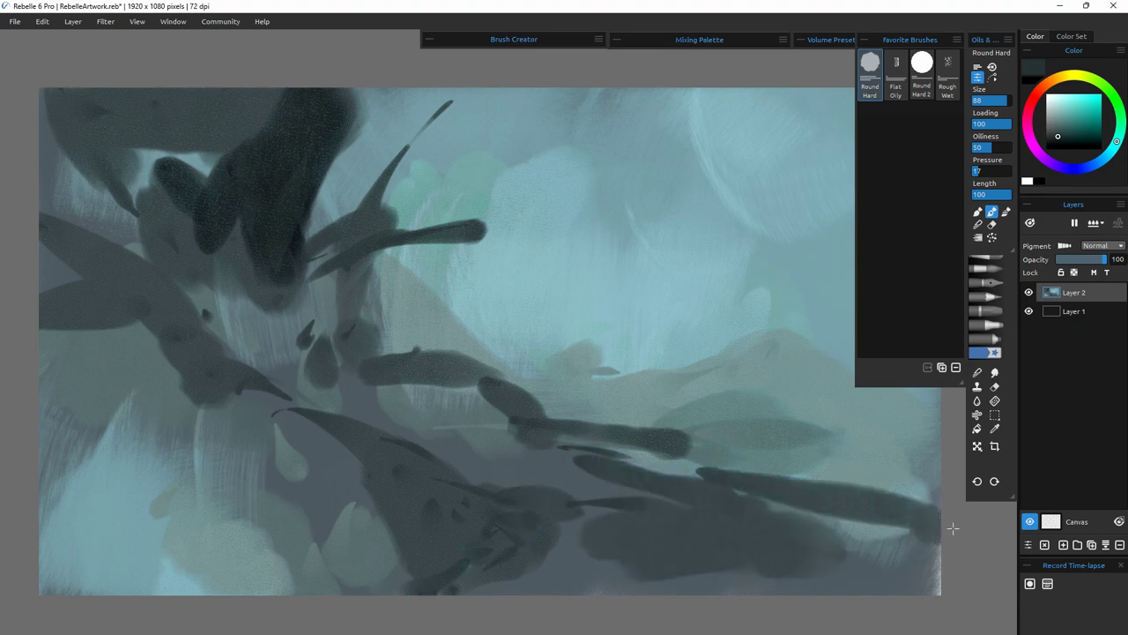
- Thicken the trunk's lower body and add an arched root segment with dark grey strokes
left_click_drag(610, 430, 717, 464)
left_click_drag(315, 293, 326, 359)
left_click_drag(240, 291, 342, 441)
left_click_drag(365, 380, 389, 403)
mouse_move(230, 363)
left_mouse_down()
mouse_move(344, 396)
mouse_move(372, 425)
left_mouse_up()
left_click(1057, 140)
mouse_move(208, 349)
left_mouse_down()
mouse_move(179, 357)
mouse_move(114, 285)
mouse_move(126, 290)
mouse_move(138, 188)
mouse_move(237, 120)
mouse_move(297, 327)
mouse_move(287, 329)
mouse_move(456, 461)
left_mouse_up()
left_click_drag(304, 298, 430, 362)
- Sample the light blue background and paint it beneath the branches at the lower left to reshape the trunk's edge
left_click(154, 486, "alt")
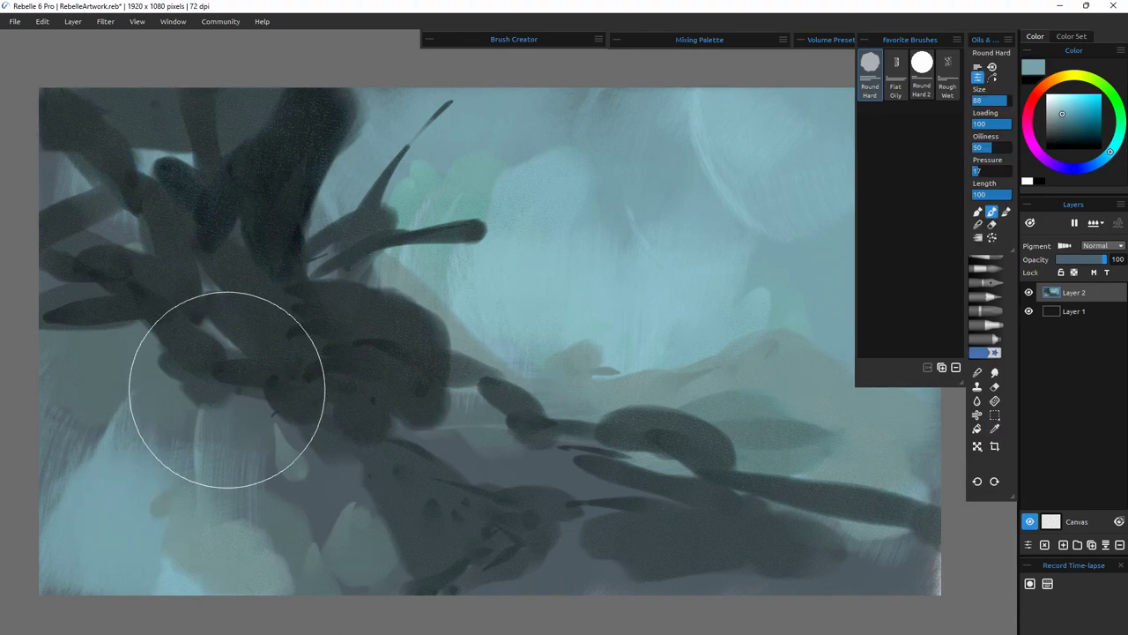
left_click_drag(158, 377, 282, 467)
left_click_drag(146, 342, 46, 353)
left_click_drag(97, 402, 242, 500)
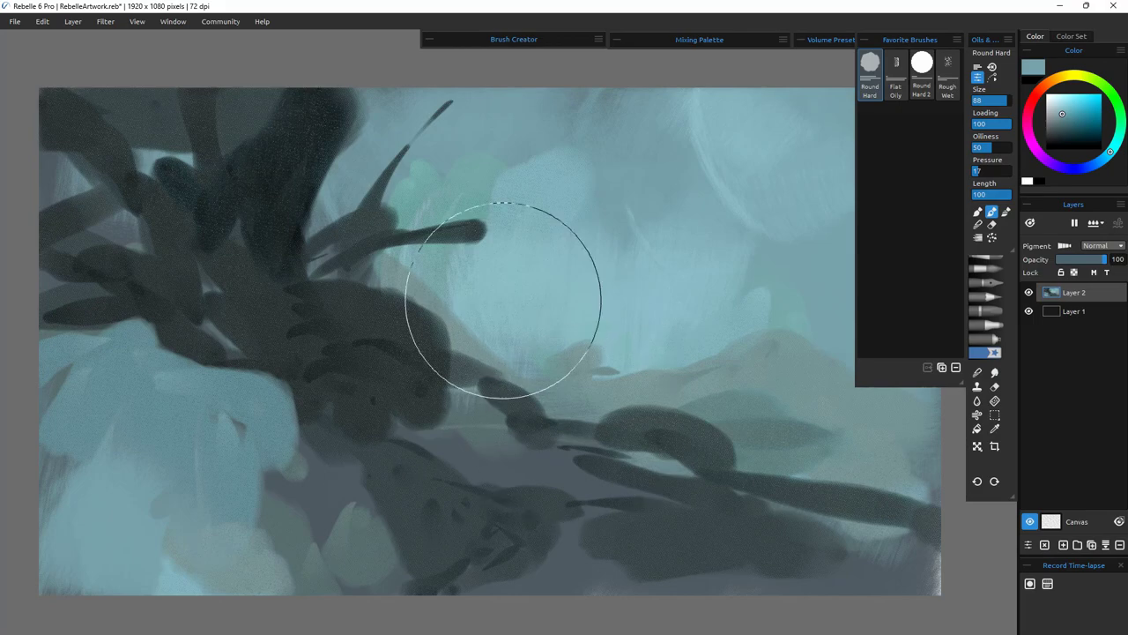
- Paint light blue sky gaps between the branches at the upper left
left_click_drag(160, 125, 184, 164)
mouse_move(132, 144)
left_mouse_down()
mouse_move(166, 176)
mouse_move(181, 164)
left_mouse_up()
left_click_drag(227, 155, 241, 120)
left_click_drag(88, 187, 49, 174)
left_click_drag(129, 228, 112, 225)
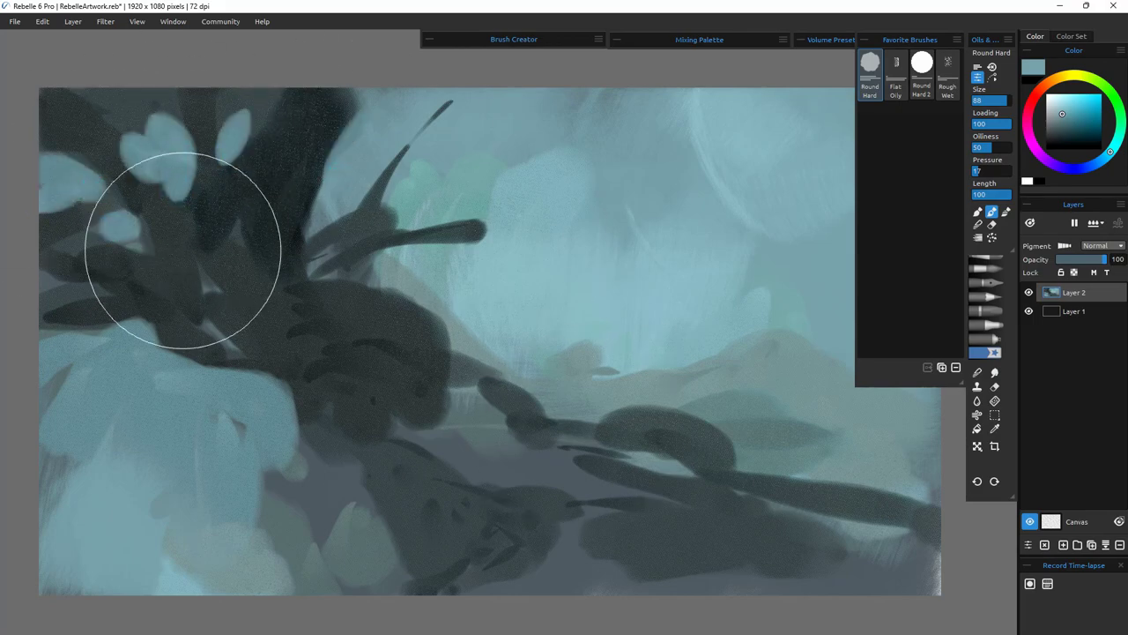
left_click_drag(95, 289, 48, 292)
- Carve the trunk's right edge and the underside of the right-hand branches with the light blue background colour
left_click_drag(301, 221, 342, 107)
left_click_drag(273, 221, 330, 119)
left_click_drag(372, 257, 471, 256)
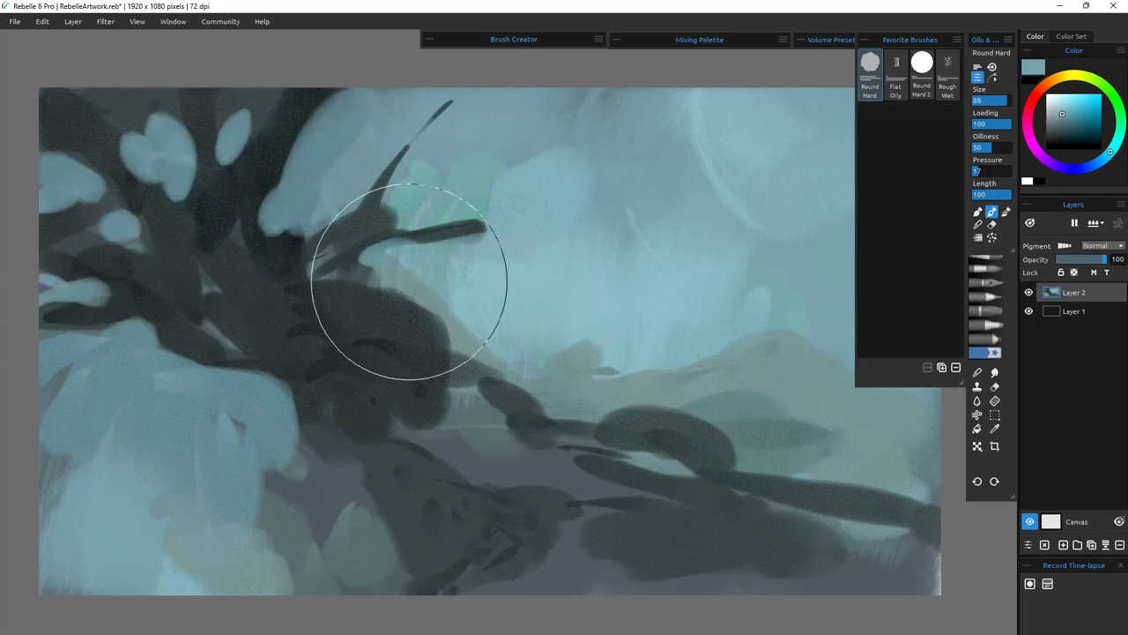
left_click(467, 309)
left_click_drag(313, 287, 432, 325)
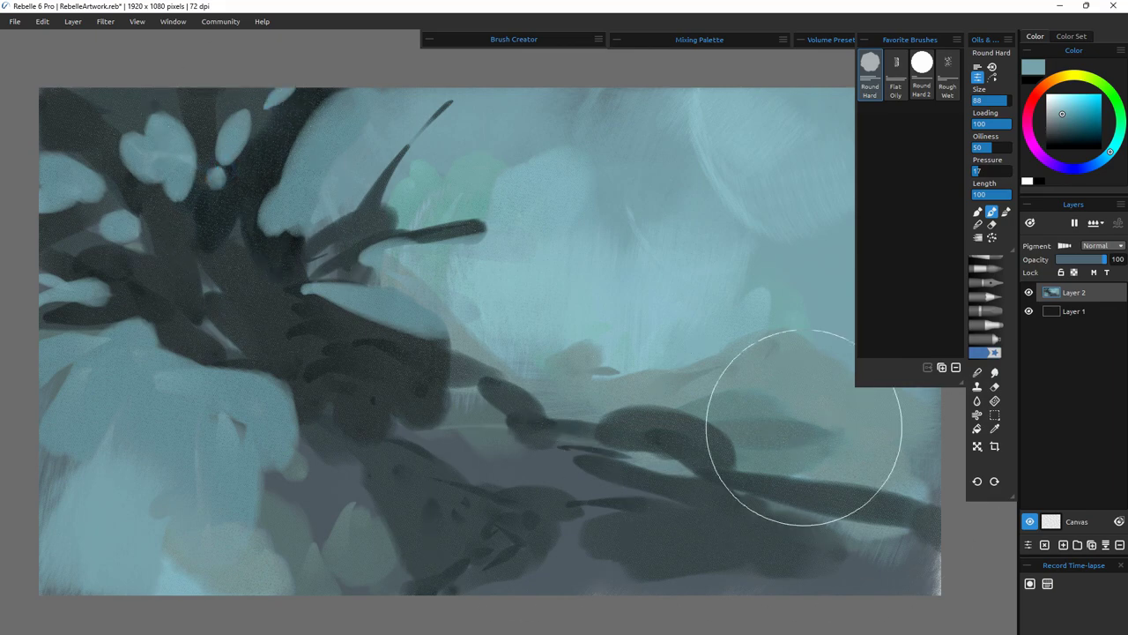
- Trim the long root's upper contour, soften the distant hill and fill the lower left background with light blue
mouse_move(801, 433)
left_mouse_down()
mouse_move(741, 423)
mouse_move(677, 438)
left_mouse_up()
mouse_move(451, 342)
left_mouse_down()
mouse_move(605, 418)
mouse_move(920, 479)
left_mouse_up()
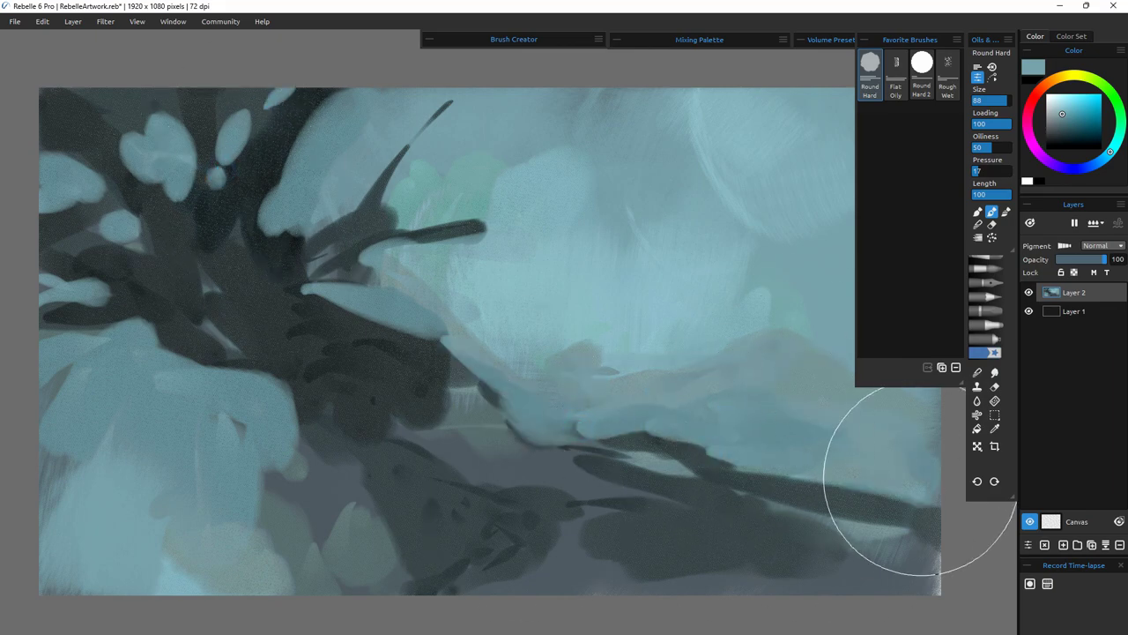
left_click_drag(712, 436, 754, 421)
mouse_move(281, 473)
left_mouse_down()
mouse_move(301, 545)
mouse_move(349, 520)
left_mouse_up()
mouse_move(342, 490)
left_mouse_down()
mouse_move(325, 564)
mouse_move(384, 564)
left_mouse_up()
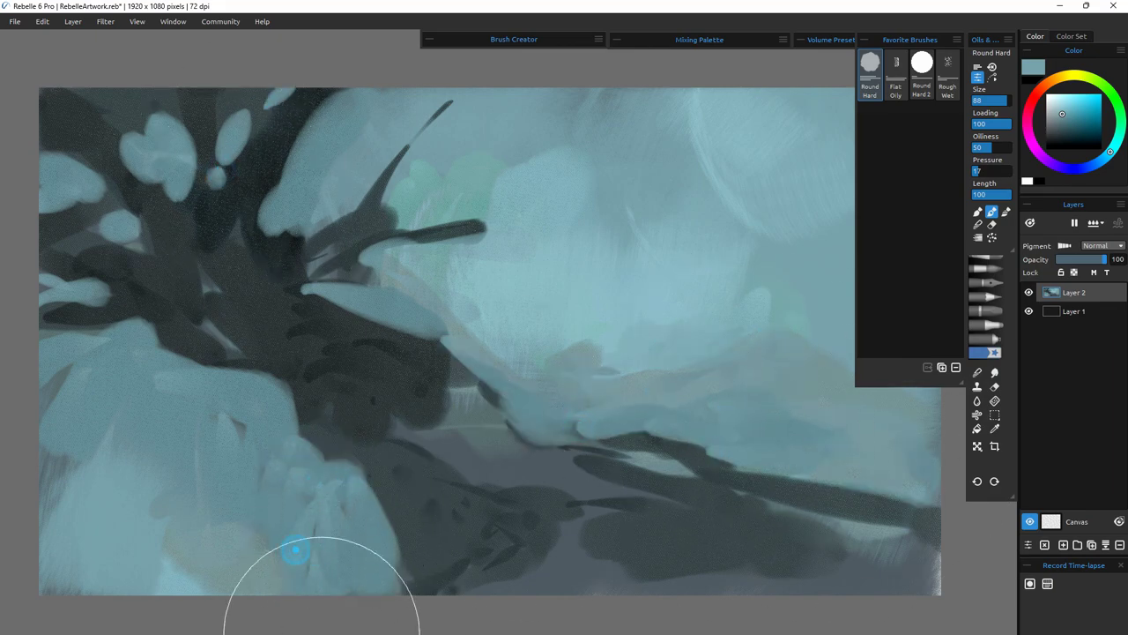
- Sample the dark trunk colour and paint a lower left root and a drooping branch on the left
left_click(402, 385, "alt")
mouse_move(330, 592)
left_mouse_down()
mouse_move(432, 571)
mouse_move(491, 534)
mouse_move(348, 446)
mouse_move(127, 342)
left_mouse_up()
left_click_drag(131, 386, 53, 447)
left_click_drag(100, 430, 104, 455)
- Add dark foliage clusters along the canvas's upper edge and small twigs on the branches
left_click_drag(516, 95, 433, 97)
mouse_move(441, 123)
left_mouse_down()
mouse_move(406, 109)
mouse_move(384, 129)
left_mouse_up()
left_click_drag(413, 128, 397, 150)
left_click_drag(380, 99, 355, 111)
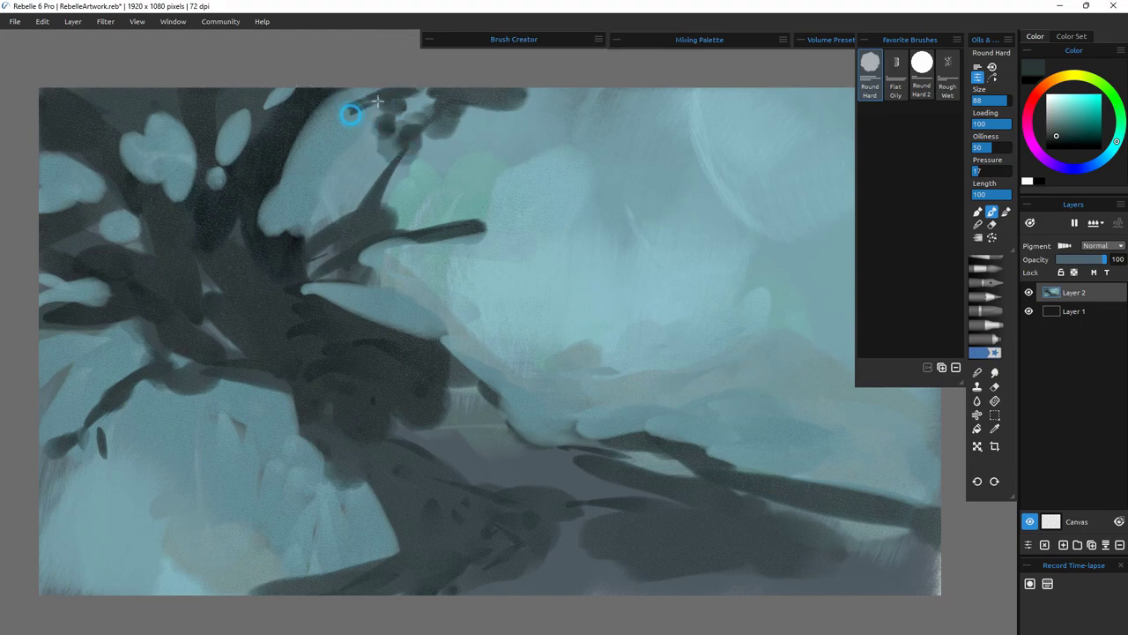
left_click_drag(480, 118, 540, 112)
left_click_drag(482, 220, 493, 211)
left_click_drag(550, 97, 613, 104)
left_click_drag(36, 208, 75, 189)
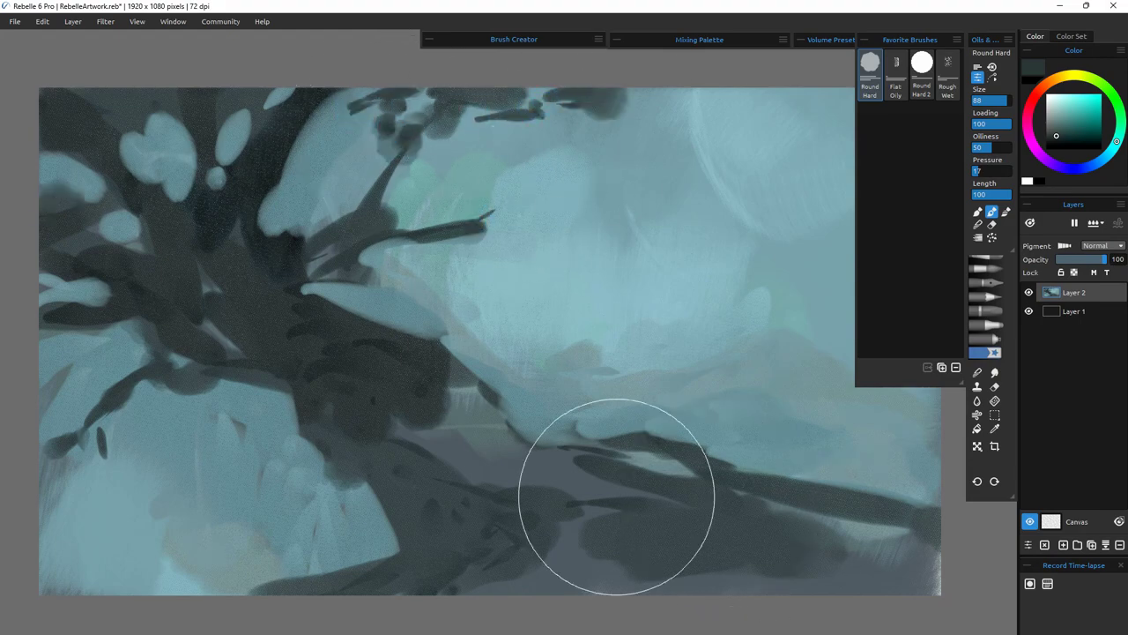
- Fill out the large root towards the lower right with dark strokes
mouse_move(438, 426)
left_mouse_down()
mouse_move(443, 396)
mouse_move(544, 450)
left_mouse_up()
left_click_drag(617, 564, 529, 568)
left_click_drag(636, 575, 695, 571)
left_click_drag(538, 448, 696, 467)
left_click_drag(793, 519, 881, 530)
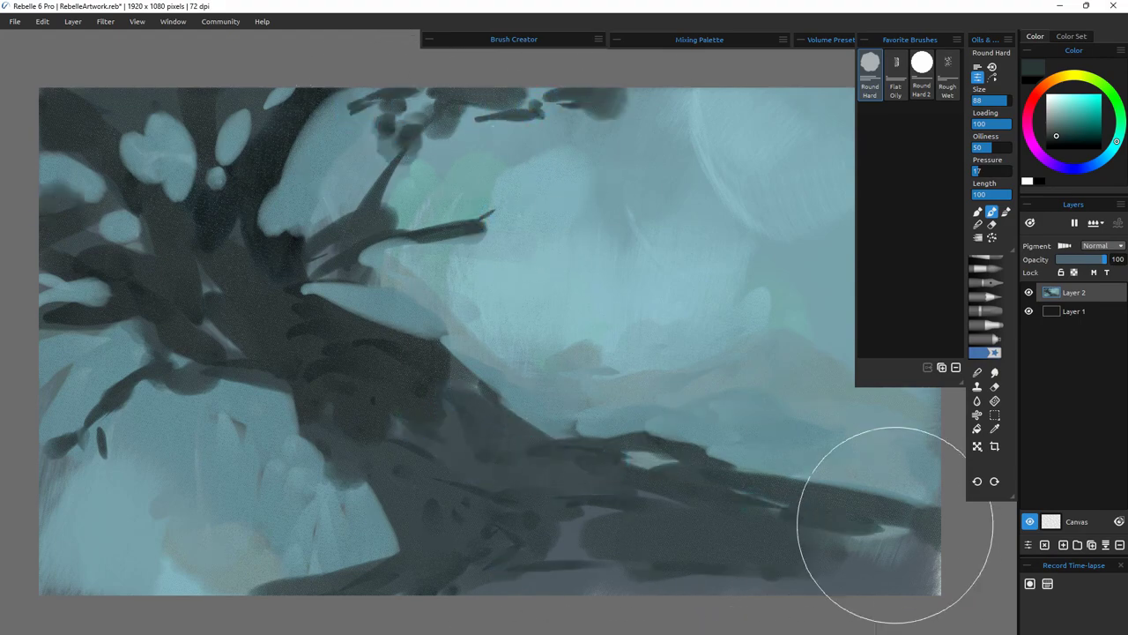
- Lay thick dark strokes over the root's lower right end with the Flat Oily brush at size 33
left_click(896, 75)
left_click_drag(811, 531, 652, 523)
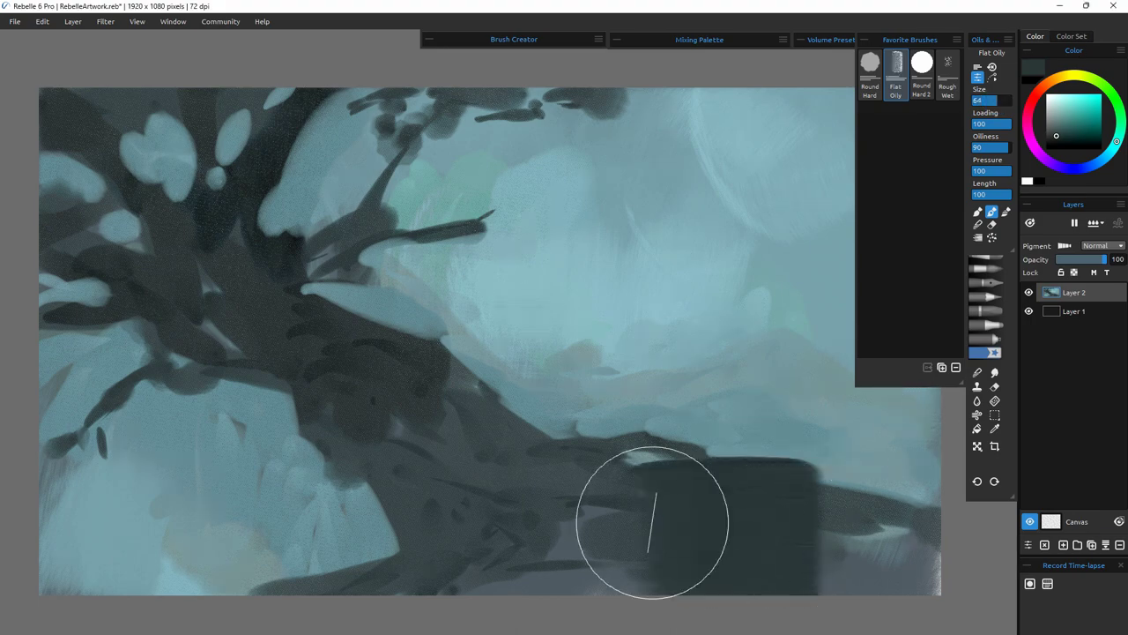
key("ctrl+z")
left_click(983, 101)
left_click_drag(918, 540, 760, 534)
mouse_move(803, 560)
left_mouse_down()
mouse_move(748, 580)
mouse_move(712, 579)
left_mouse_up()
left_click_drag(815, 559, 846, 564)
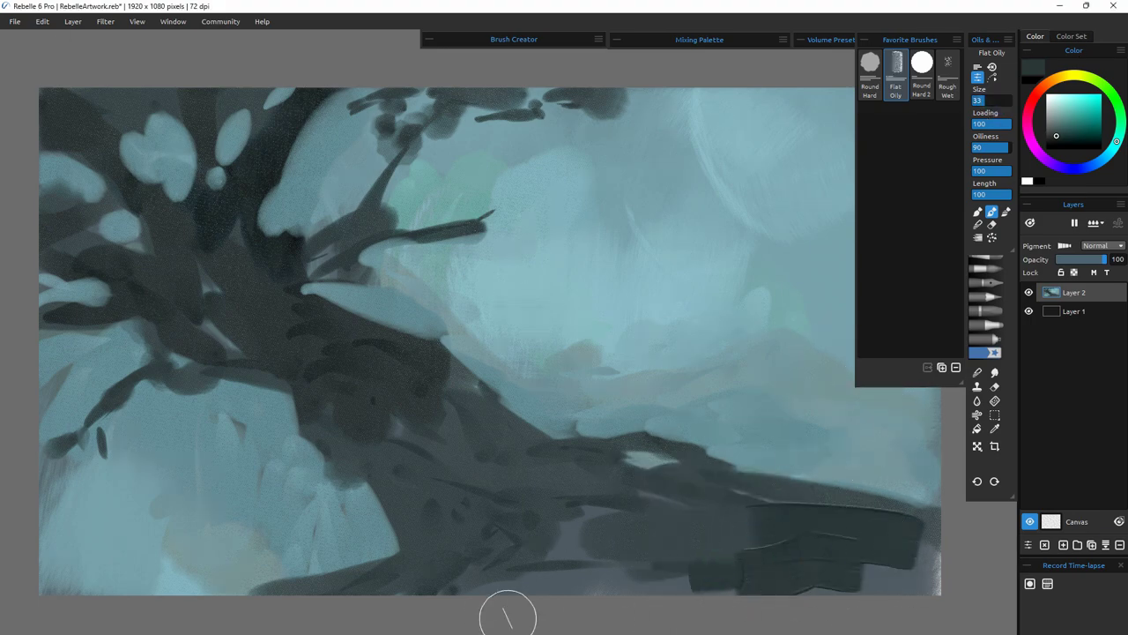
- Blend the trunk and branch strokes with the Flat Oily brush in blending mode at size 18
left_click(982, 101)
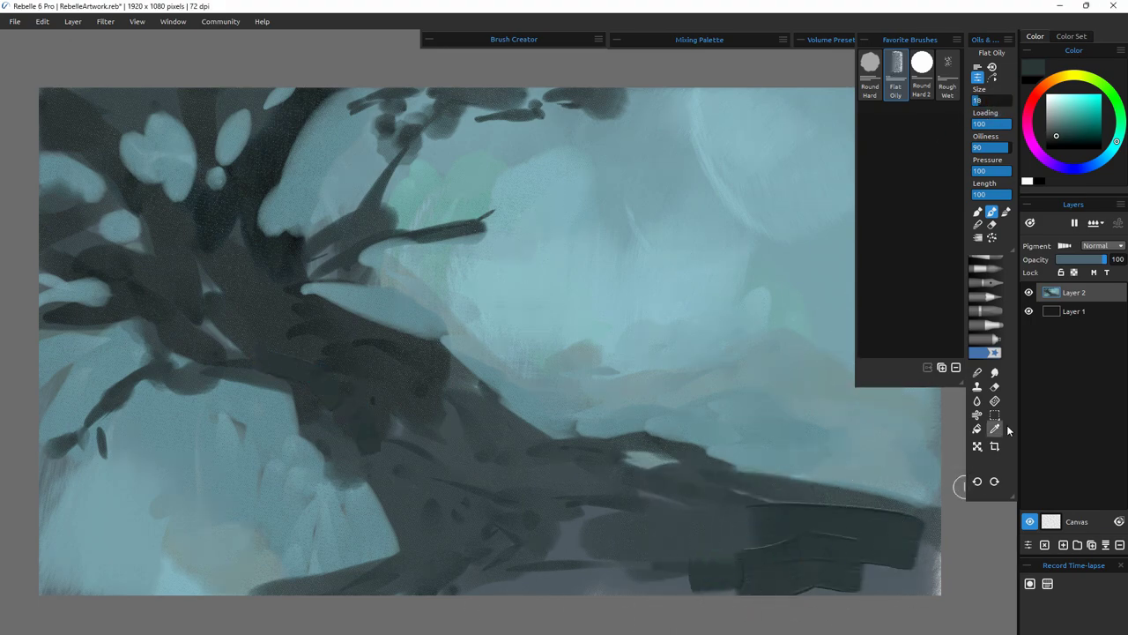
left_click(1005, 213)
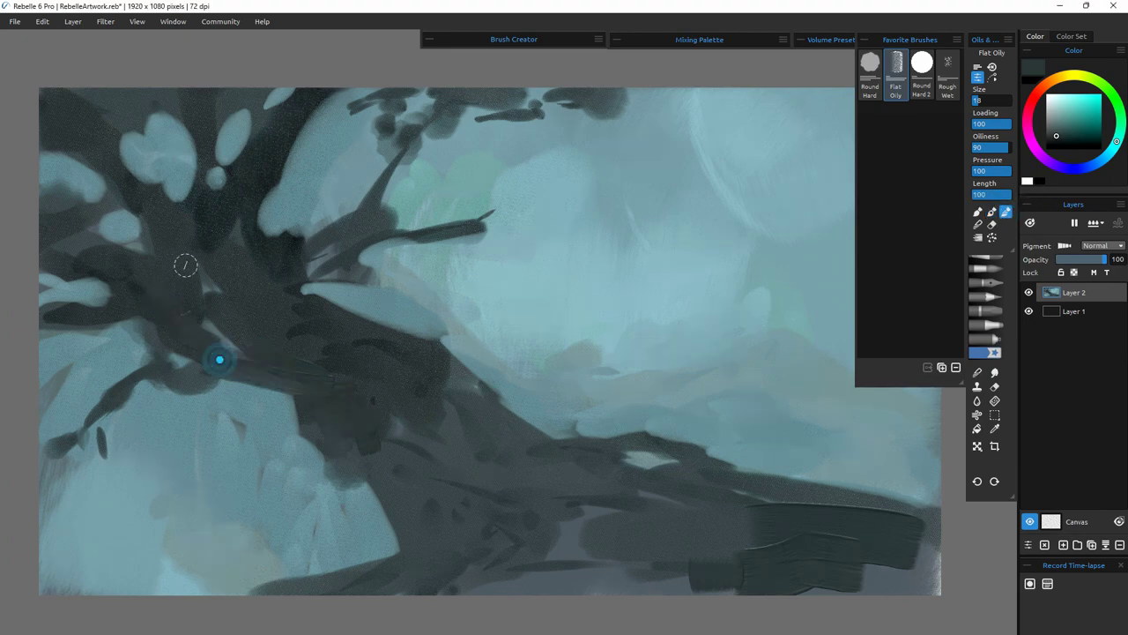
left_click_drag(186, 267, 219, 291)
mouse_move(203, 164)
left_mouse_down()
mouse_move(227, 244)
mouse_move(246, 226)
left_mouse_up()
mouse_move(240, 295)
left_mouse_down()
mouse_move(257, 323)
mouse_move(312, 352)
left_mouse_up()
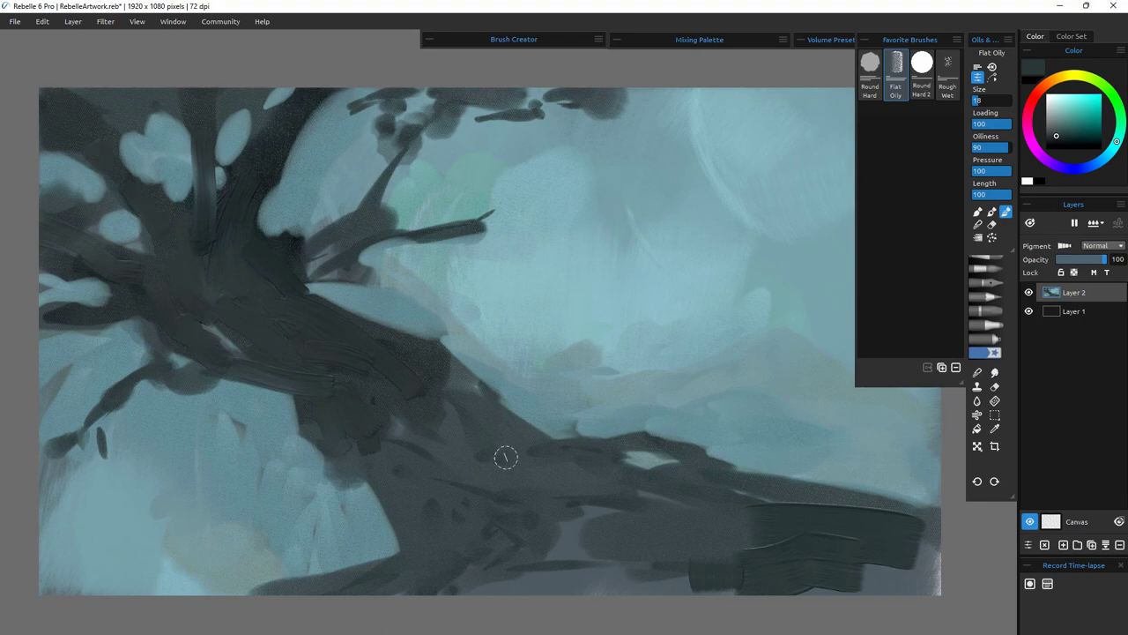
- Sample the light blue and blend the lower left background, then collapse the favourite brushes to uncover the canvas
left_click(133, 552, "alt")
left_click_drag(84, 513, 235, 584)
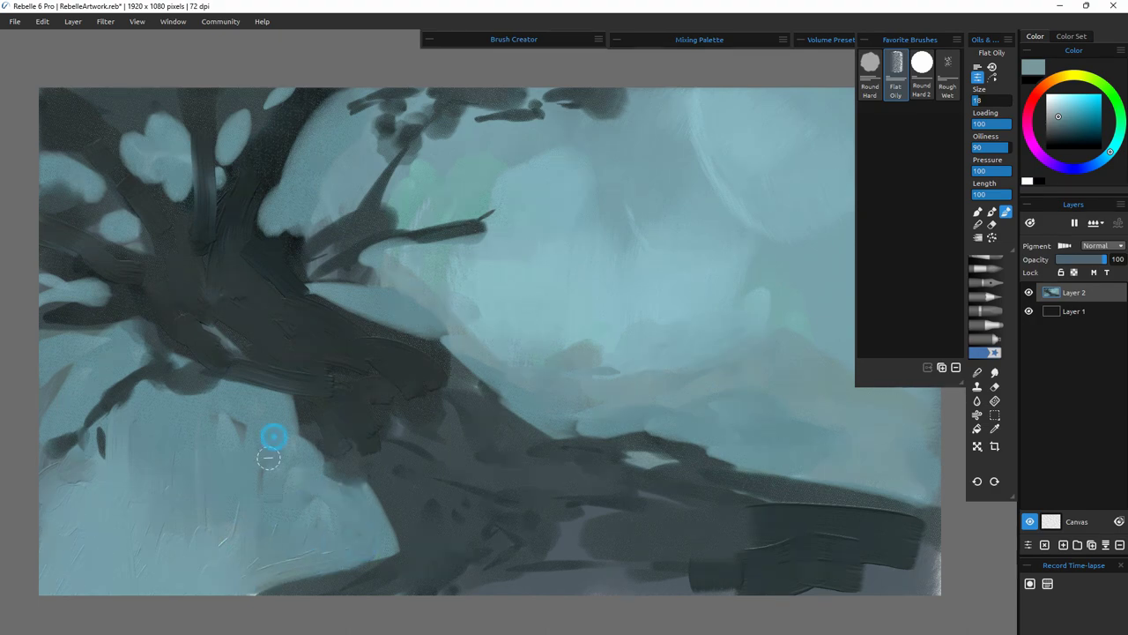
left_click(865, 44)
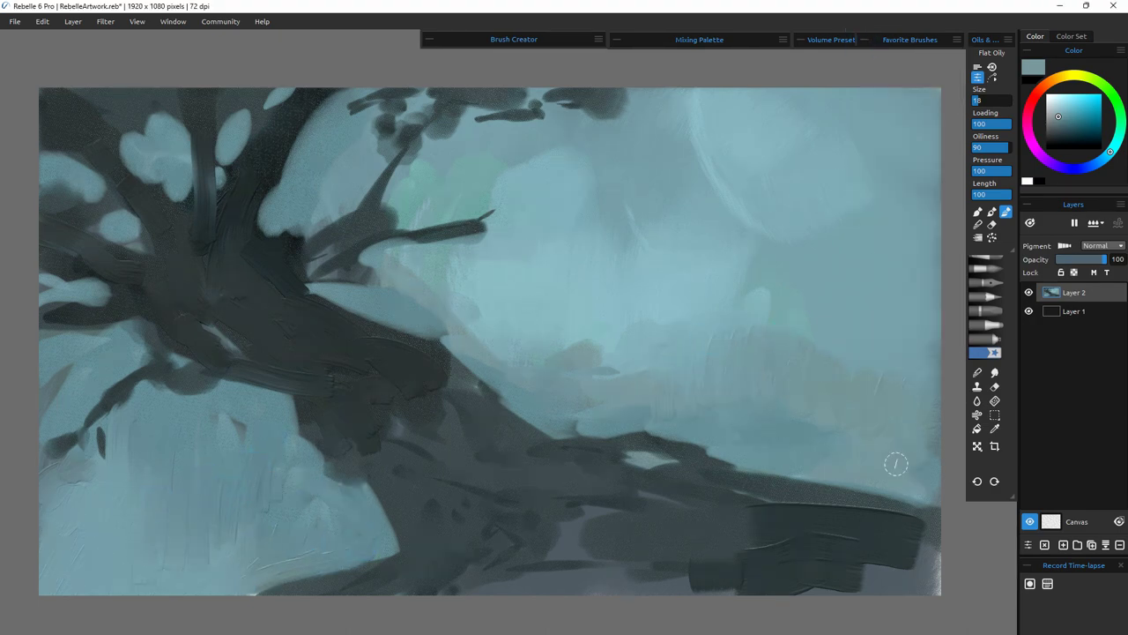
- Blend the sky and distant hill right of the trunk, sampling a teal from the background
left_click_drag(490, 371, 458, 305)
mouse_move(318, 294)
left_mouse_down()
mouse_move(293, 307)
mouse_move(350, 295)
mouse_move(388, 325)
mouse_move(495, 335)
left_mouse_up()
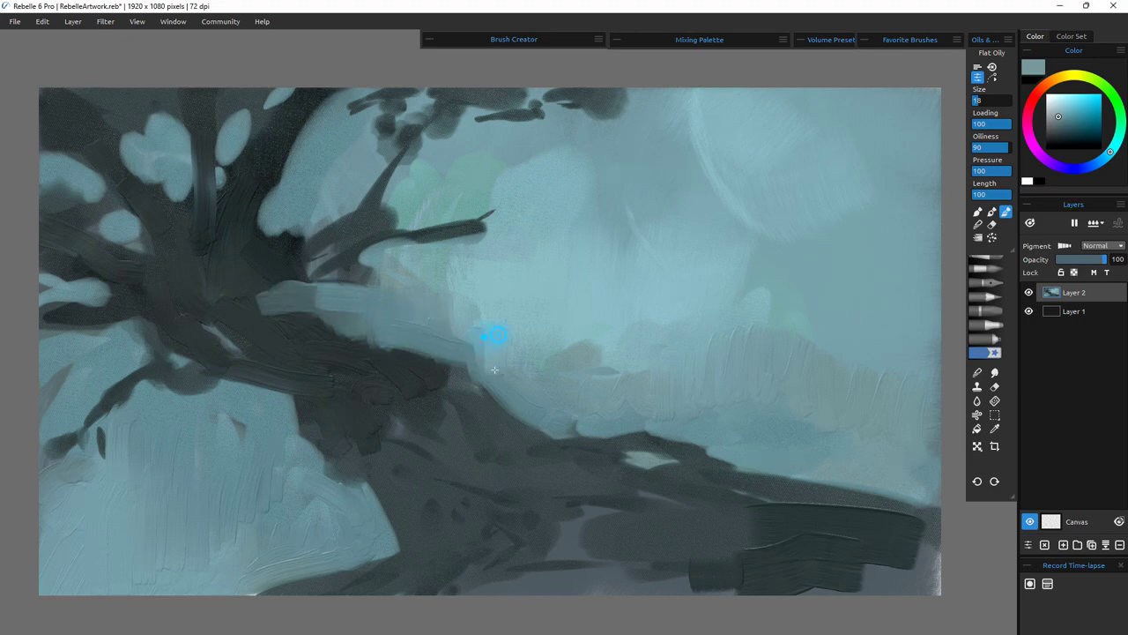
left_click(478, 203, "alt")
left_click_drag(447, 265, 452, 327)
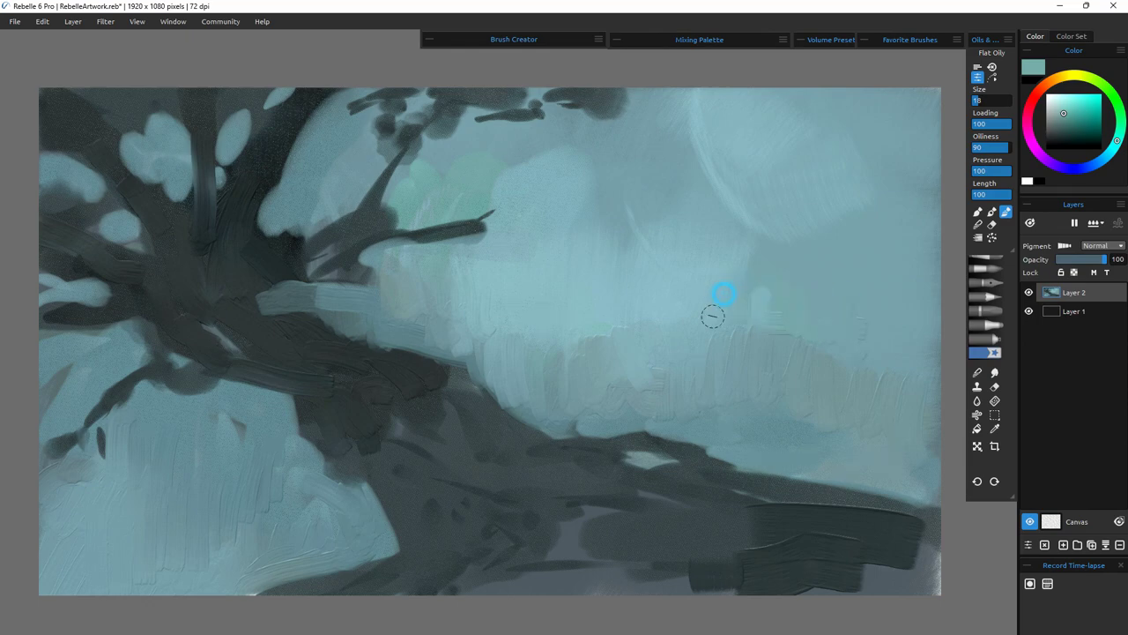
- Smooth the pale sky between the trunk, the right-hand branches and the horizon, switching the Flat Oily brush to blend-only mode
left_click_drag(713, 316, 575, 338)
left_click(978, 225)
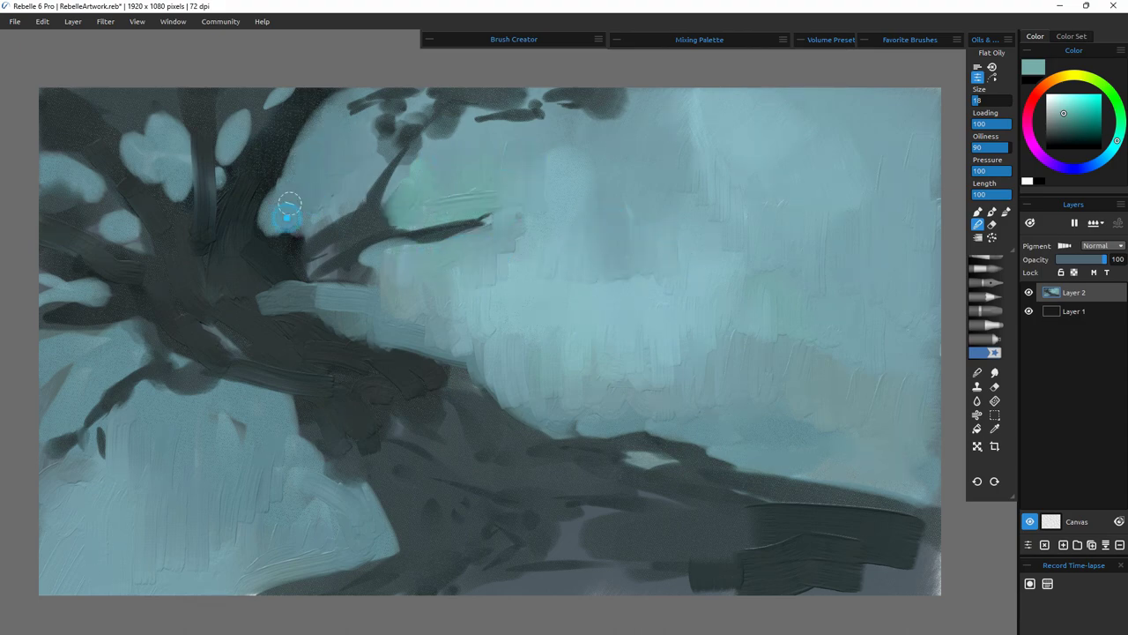
- Sample the dark grey from the root and blend the lower roots, trunk and right-leaning branch with the Flat Oily brush at size 18
left_click(400, 466, "alt")
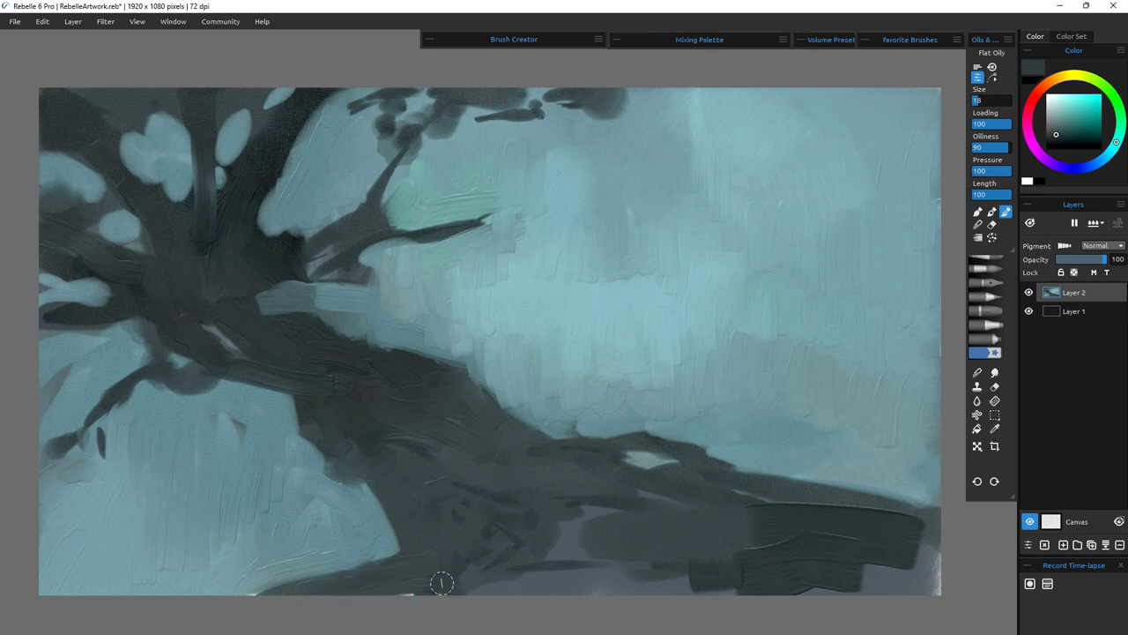
mouse_move(442, 582)
left_mouse_down()
mouse_move(604, 559)
mouse_move(911, 554)
mouse_move(737, 519)
left_mouse_up()
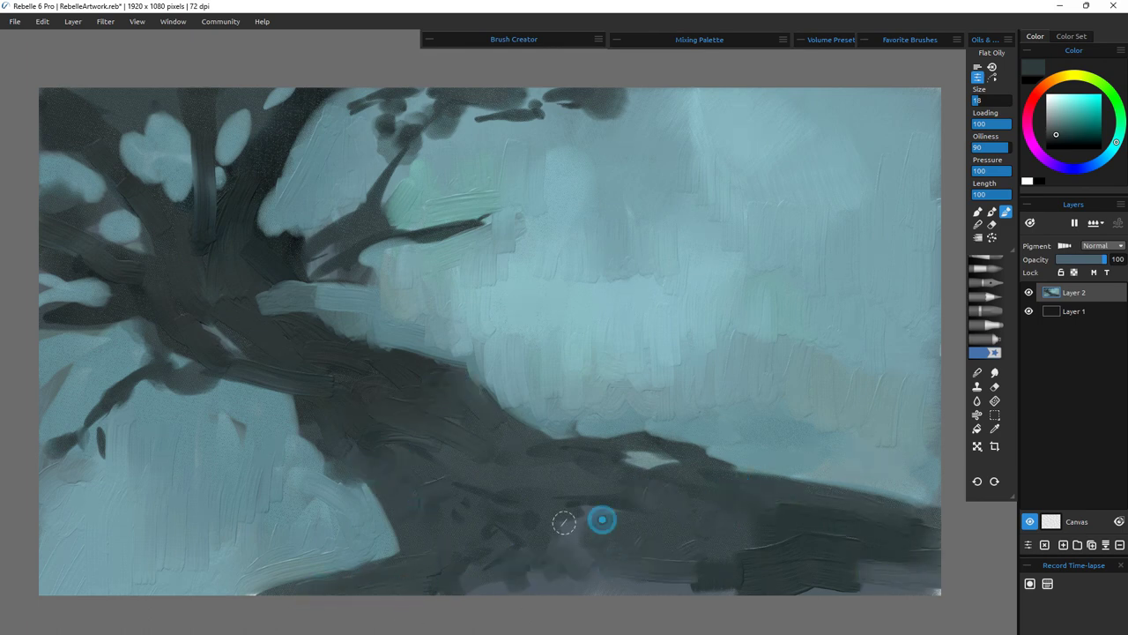
mouse_move(460, 480)
left_mouse_down()
mouse_move(467, 448)
mouse_move(307, 388)
mouse_move(383, 456)
left_mouse_up()
left_click_drag(293, 386, 163, 381)
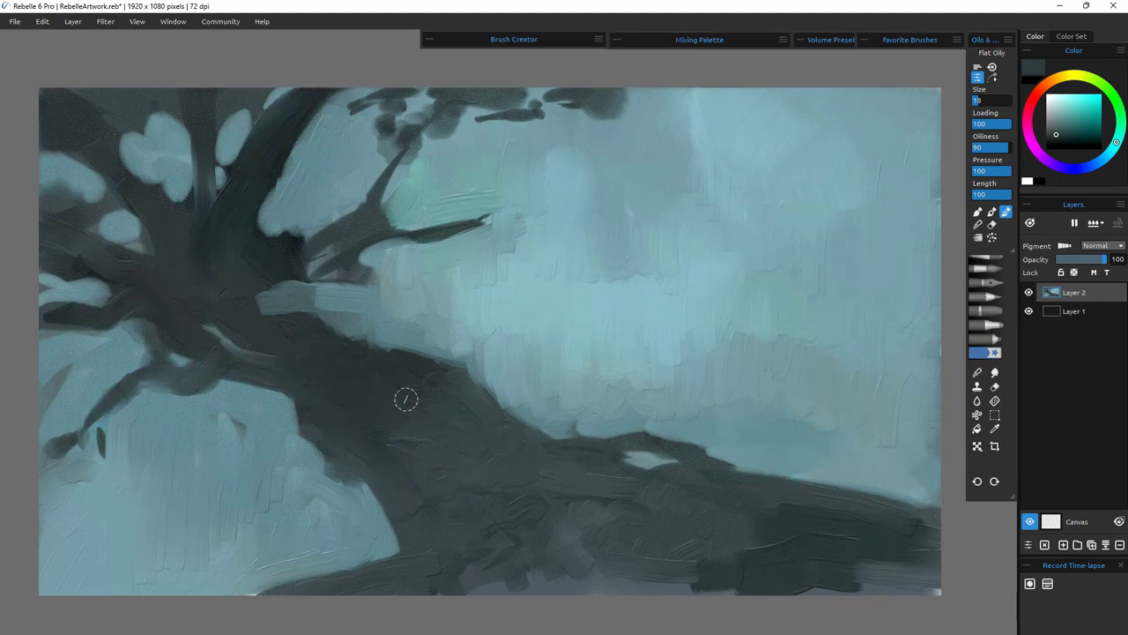
mouse_move(198, 364)
left_mouse_down()
mouse_move(315, 382)
mouse_move(325, 414)
left_mouse_up()
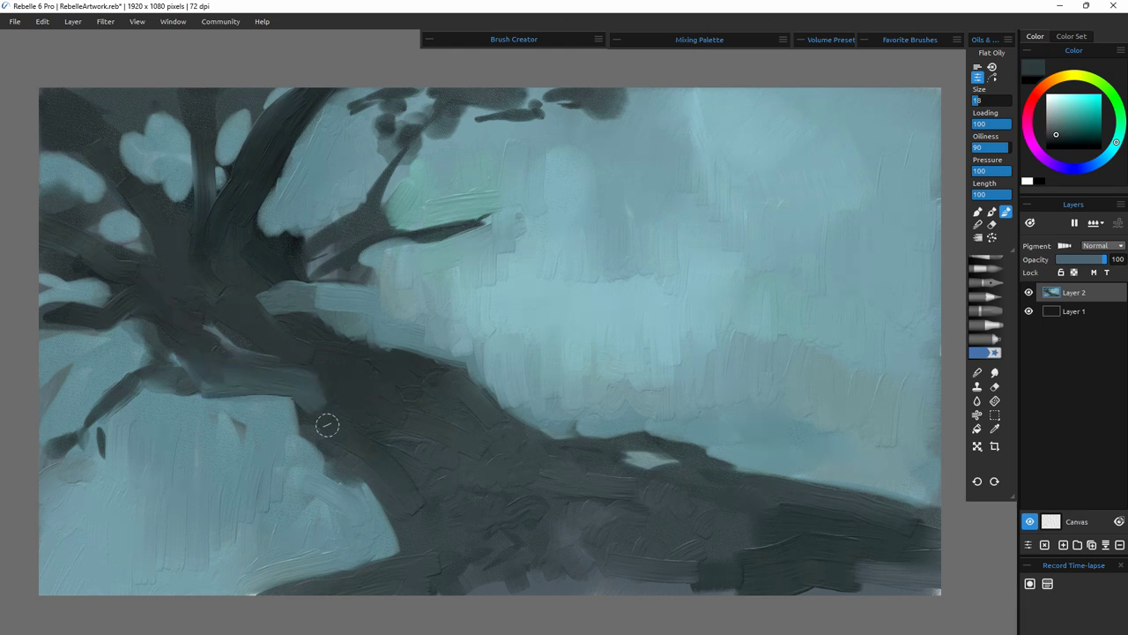
- Sample the light blue background and paint it into the gaps on either side of the right-leaning upper branch
left_click(285, 221, "alt")
left_click_drag(287, 222, 254, 210)
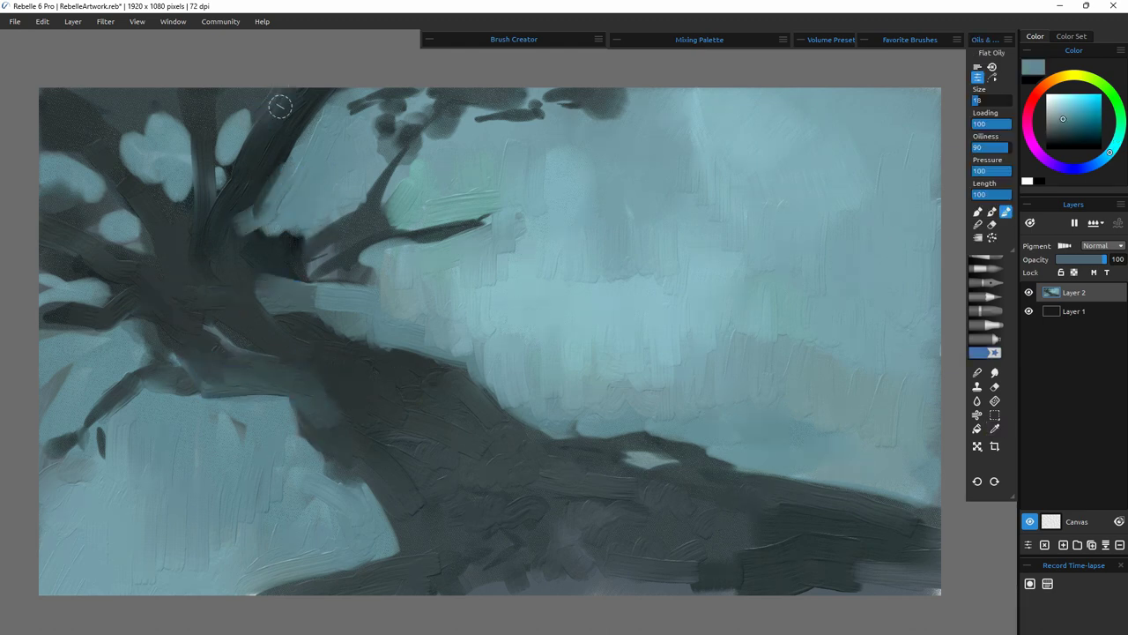
left_click(239, 134, "alt")
left_click_drag(275, 91, 269, 112)
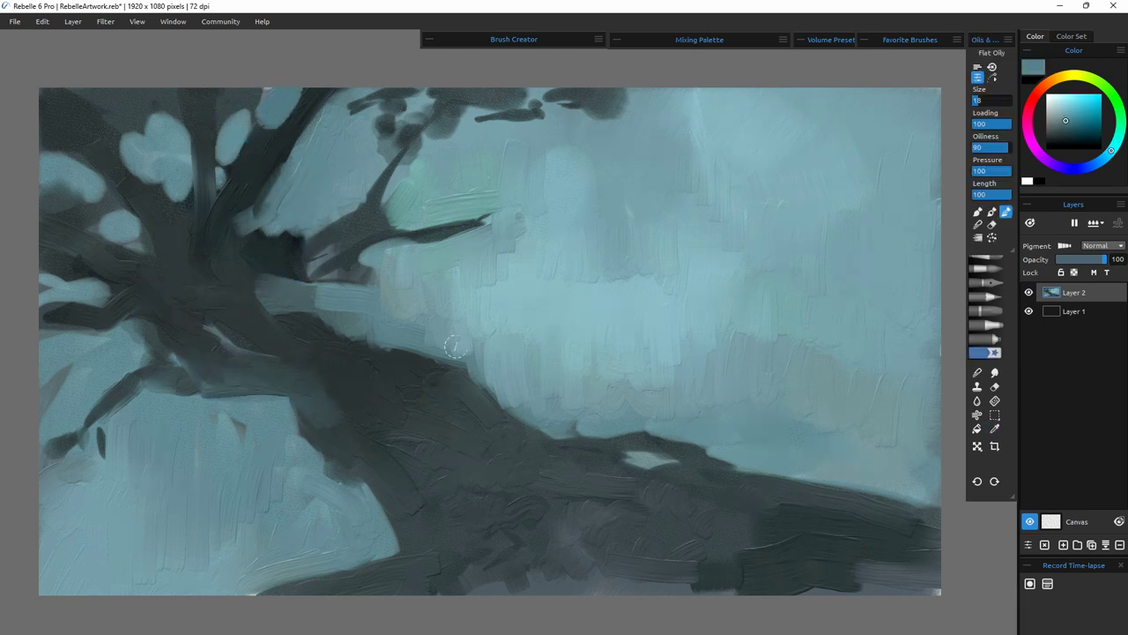
- Switch to the favourite Rough Wet brush at size 27 and brush teal patches across the lower right roots
left_click(865, 40)
left_click(948, 74)
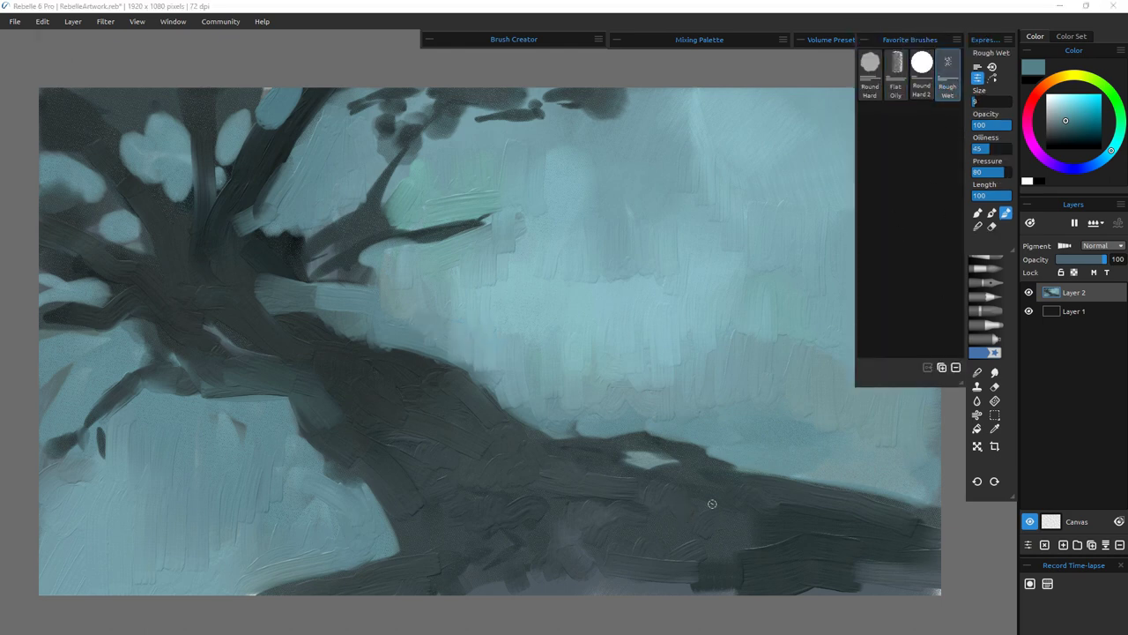
left_click_drag(527, 527, 554, 539)
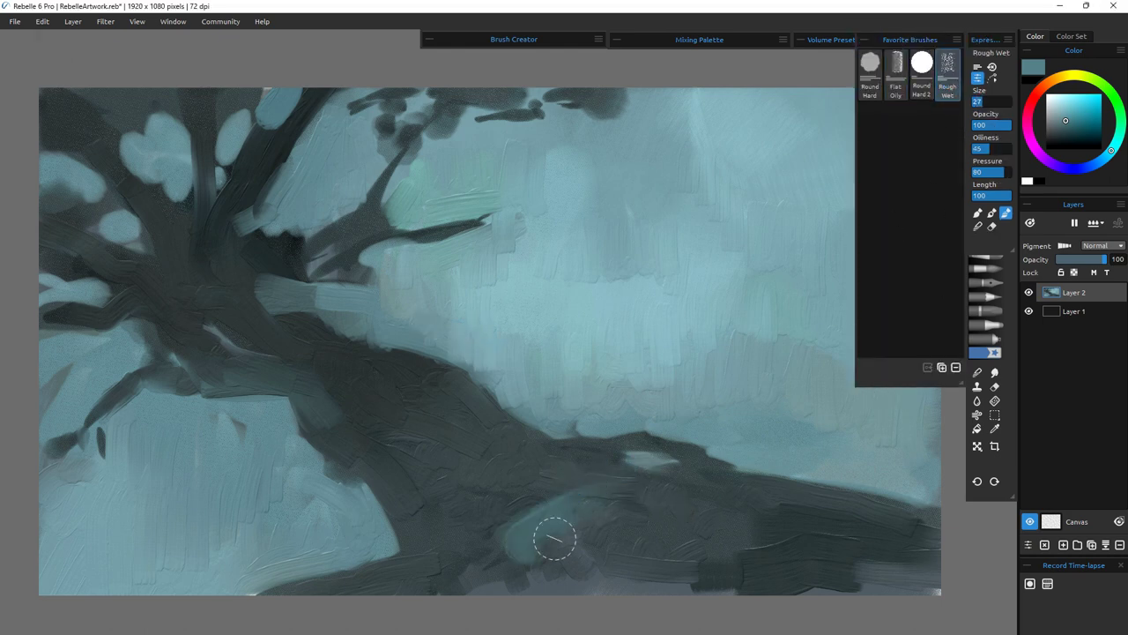
left_click_drag(731, 546, 914, 532)
- Choose a yellow-green colour and paint soft mossy patches over the lower right roots, foreground and trunk base with Rough Wet
left_click(1092, 78)
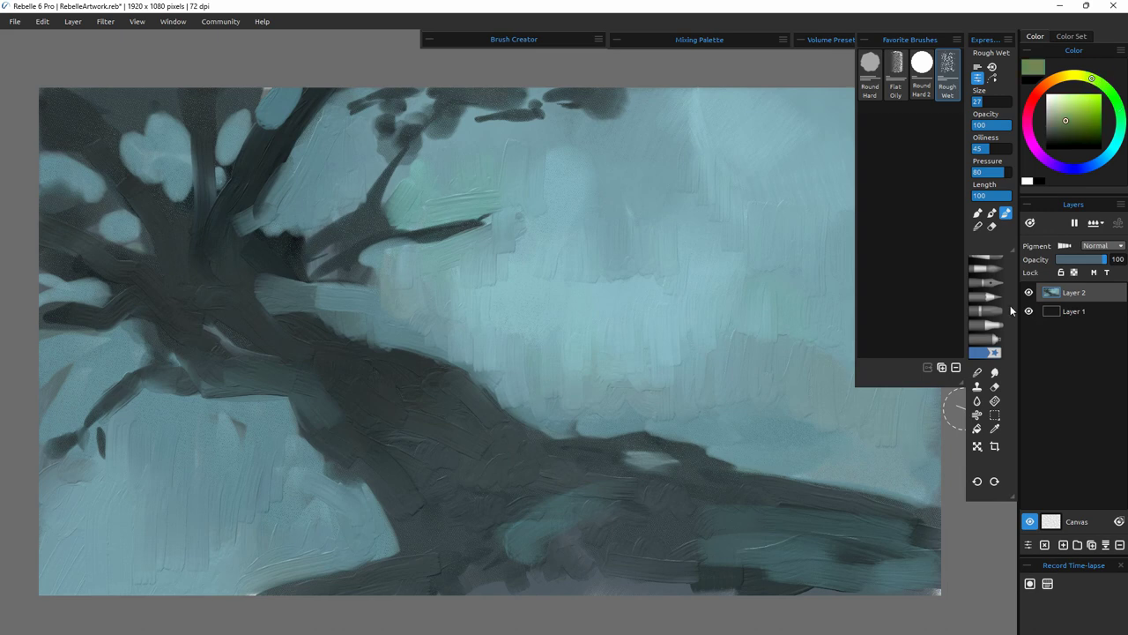
left_click_drag(701, 540, 906, 534)
left_click_drag(585, 490, 649, 504)
mouse_move(534, 516)
left_mouse_down()
mouse_move(483, 550)
mouse_move(623, 540)
mouse_move(405, 602)
mouse_move(473, 549)
mouse_move(670, 593)
left_mouse_up()
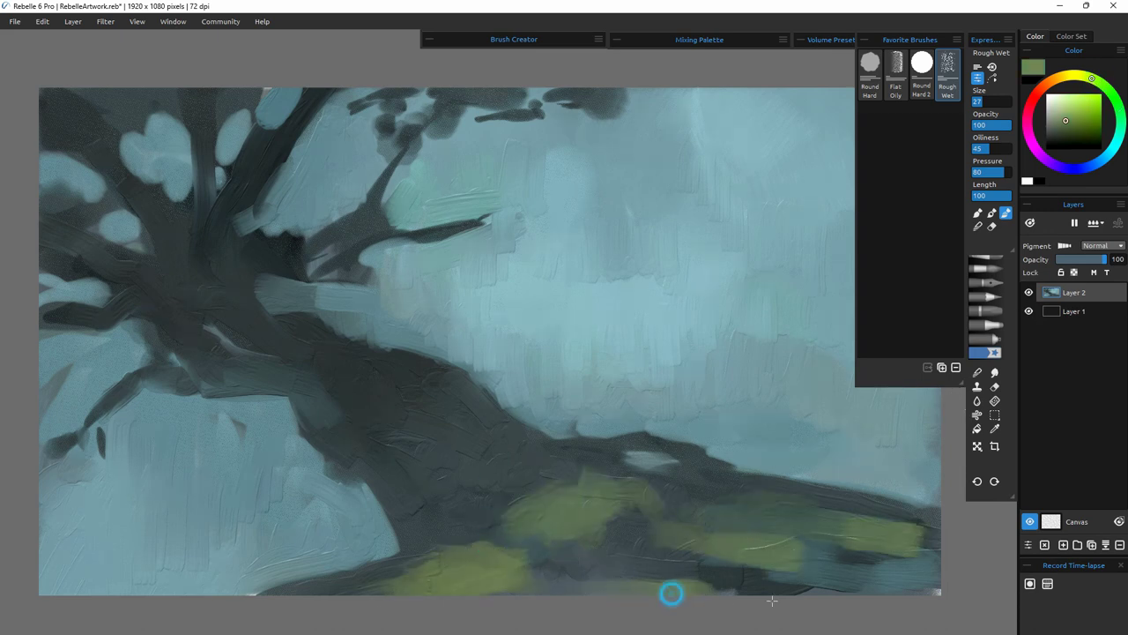
mouse_move(641, 518)
left_mouse_down()
mouse_move(882, 584)
mouse_move(743, 561)
mouse_move(771, 492)
left_mouse_up()
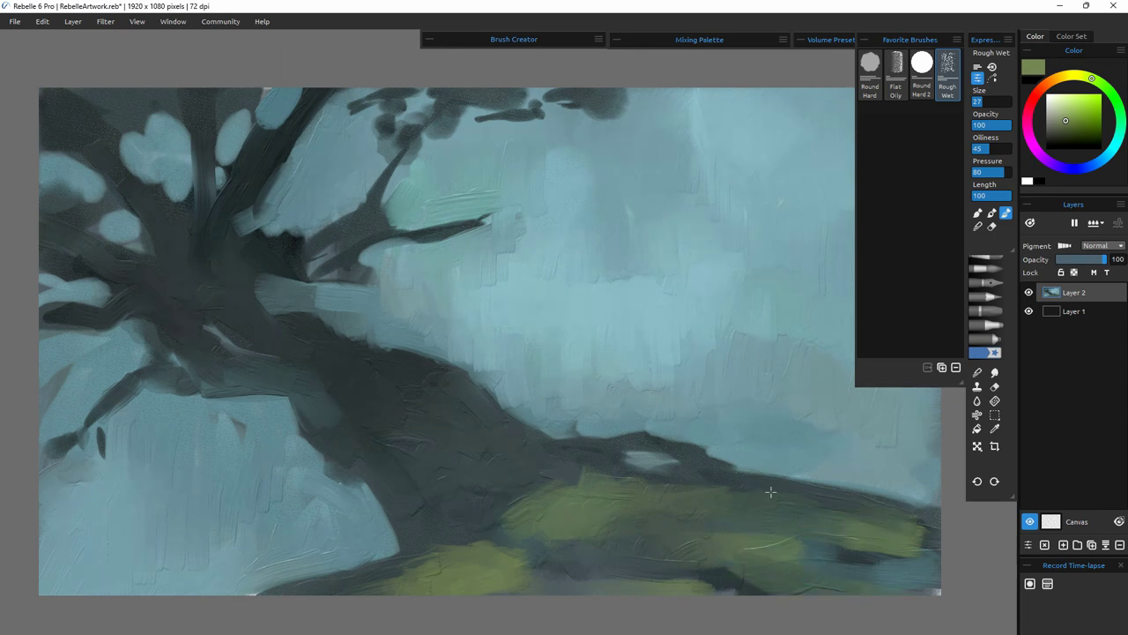
mouse_move(386, 437)
left_mouse_down()
mouse_move(509, 476)
mouse_move(558, 477)
left_mouse_up()
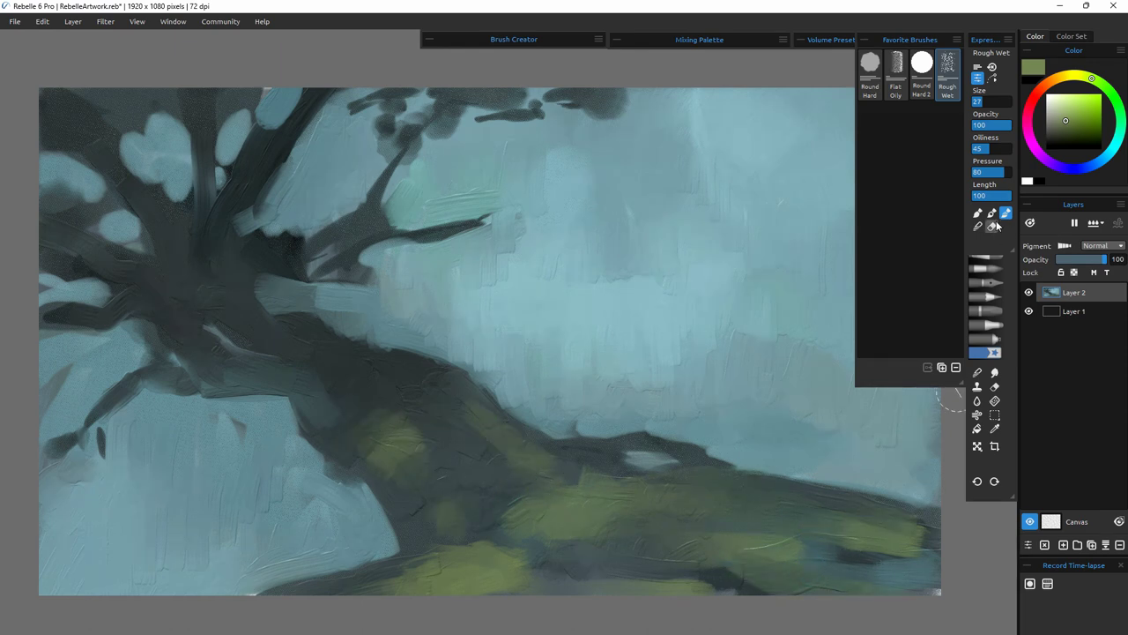
- In paint mode, layer green moss strokes on the root's upper edge and ground, plus darker olive strokes over the ground and trunk base
left_click(978, 213)
left_click_drag(513, 442, 554, 464)
left_click_drag(503, 419, 586, 462)
left_click_drag(460, 385, 490, 413)
left_click_drag(670, 519, 796, 518)
mouse_move(652, 546)
left_mouse_down()
mouse_move(787, 565)
mouse_move(685, 506)
mouse_move(611, 503)
mouse_move(907, 529)
mouse_move(945, 502)
left_mouse_up()
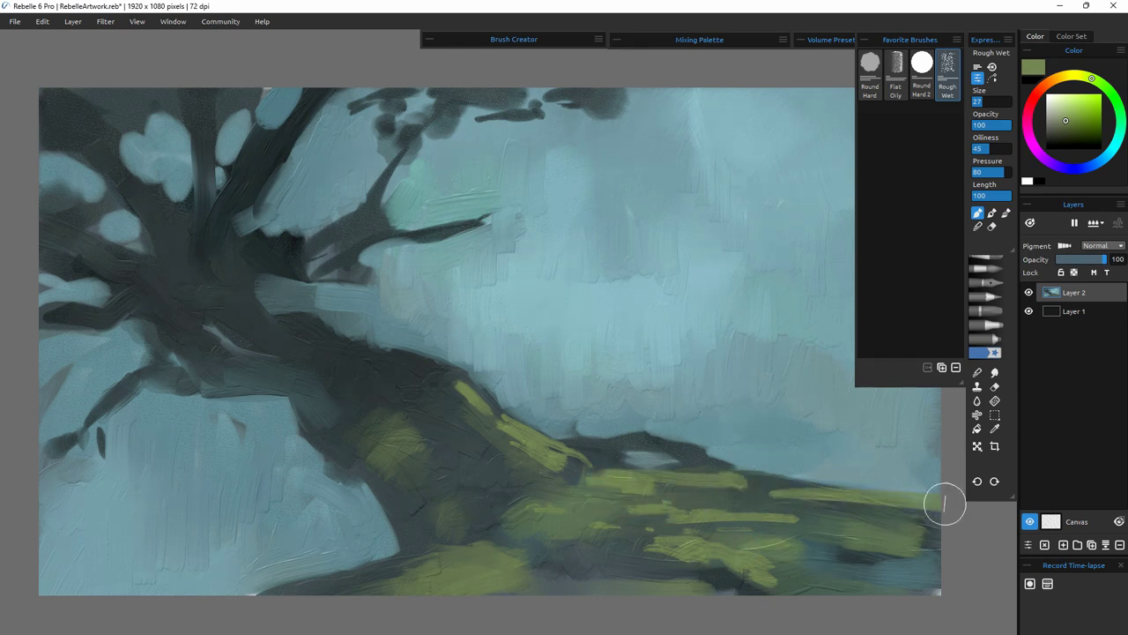
mouse_move(734, 485)
left_mouse_down()
mouse_move(882, 519)
mouse_move(819, 527)
left_mouse_up()
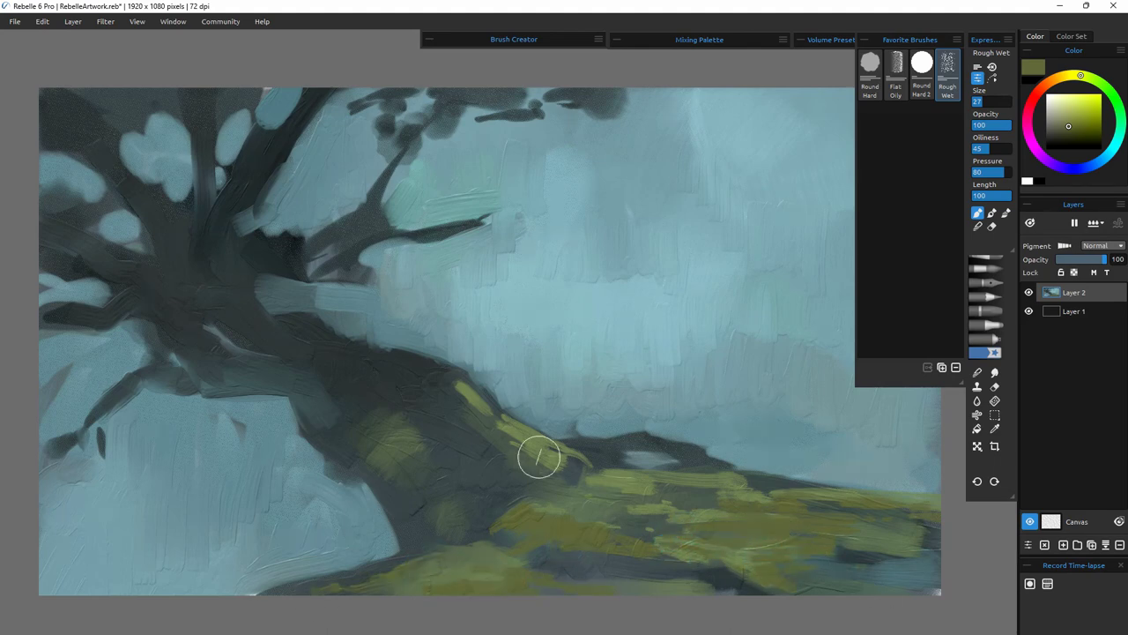
left_click_drag(329, 416, 394, 496)
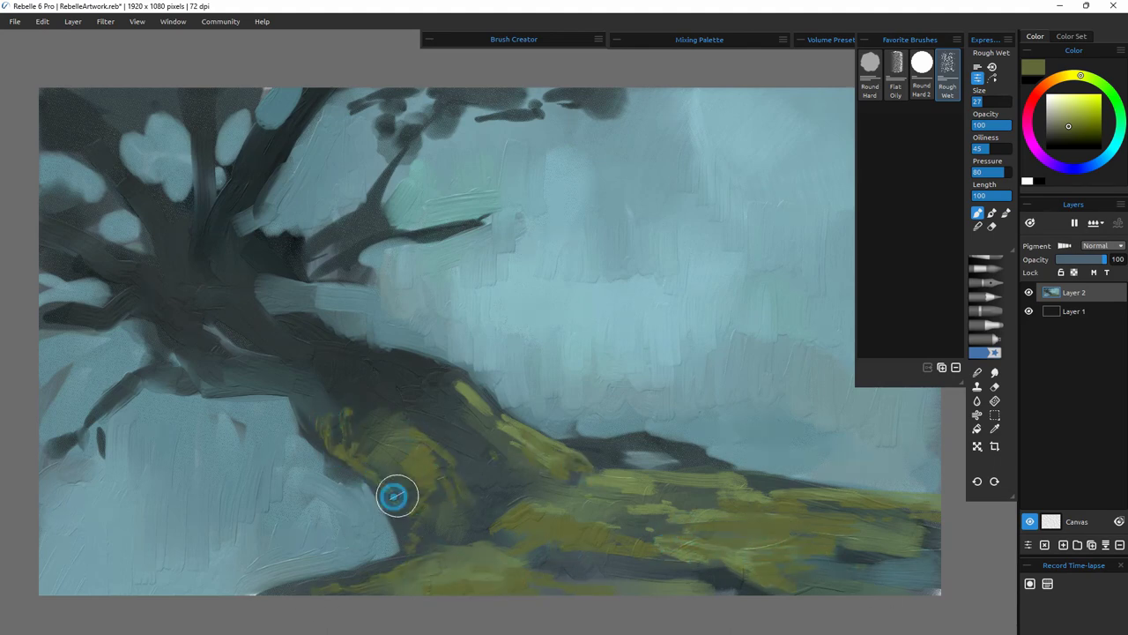
- Pick an orange-brown, darken it, and paint warm bark strokes along the trunk's underside up to the left branches
left_click(1062, 80)
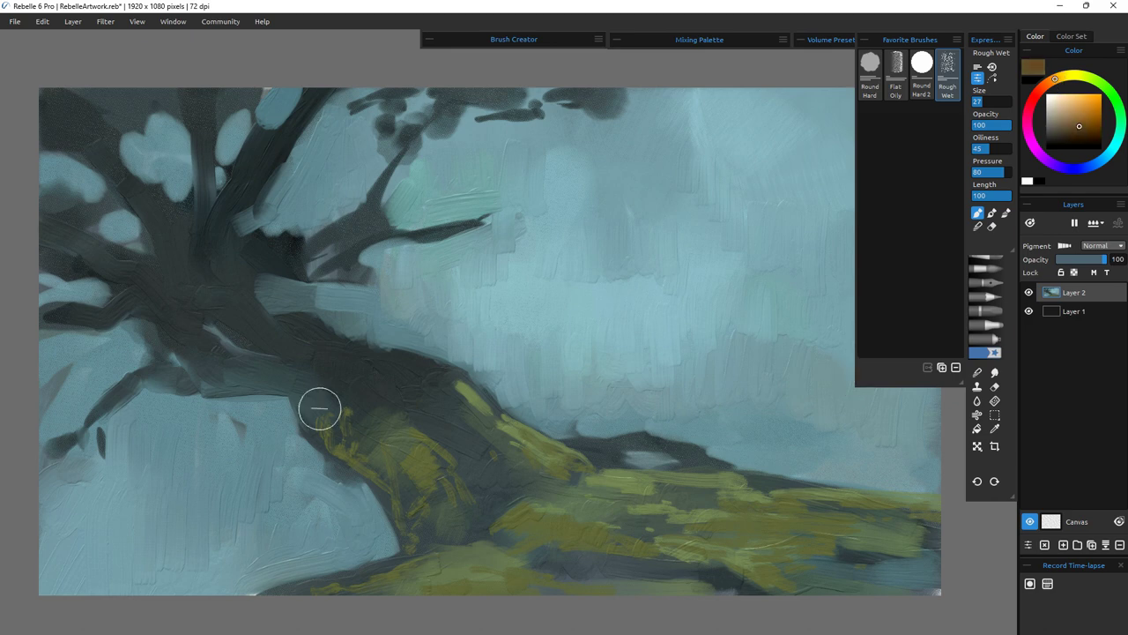
left_click_drag(323, 386, 354, 420)
left_click(1067, 131)
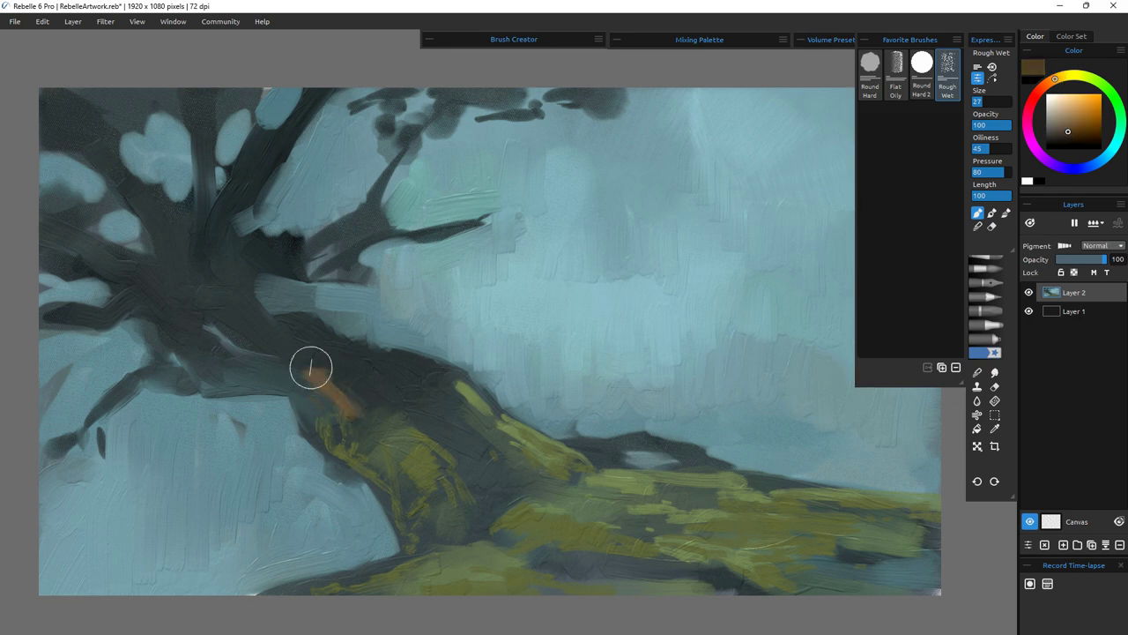
mouse_move(310, 368)
left_mouse_down()
mouse_move(269, 374)
mouse_move(330, 399)
mouse_move(207, 354)
mouse_move(142, 287)
left_mouse_up()
- Darken the brown further and paint the upper branches, the trunk's core and the shadows at its base
left_click(1061, 136)
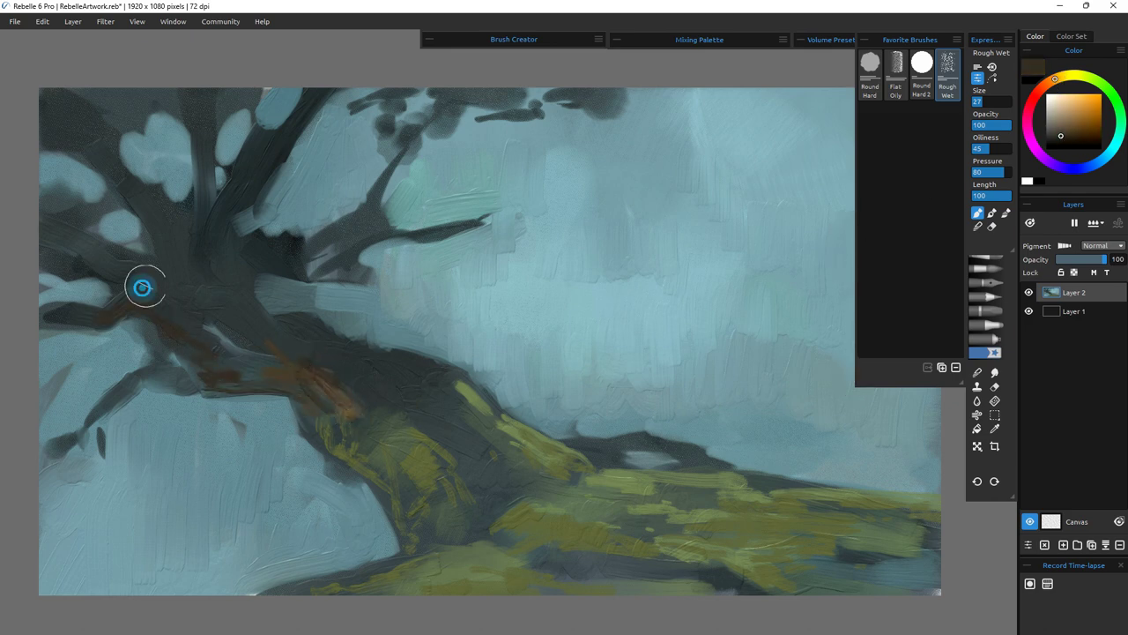
left_click(1058, 138)
left_click_drag(300, 97, 196, 253)
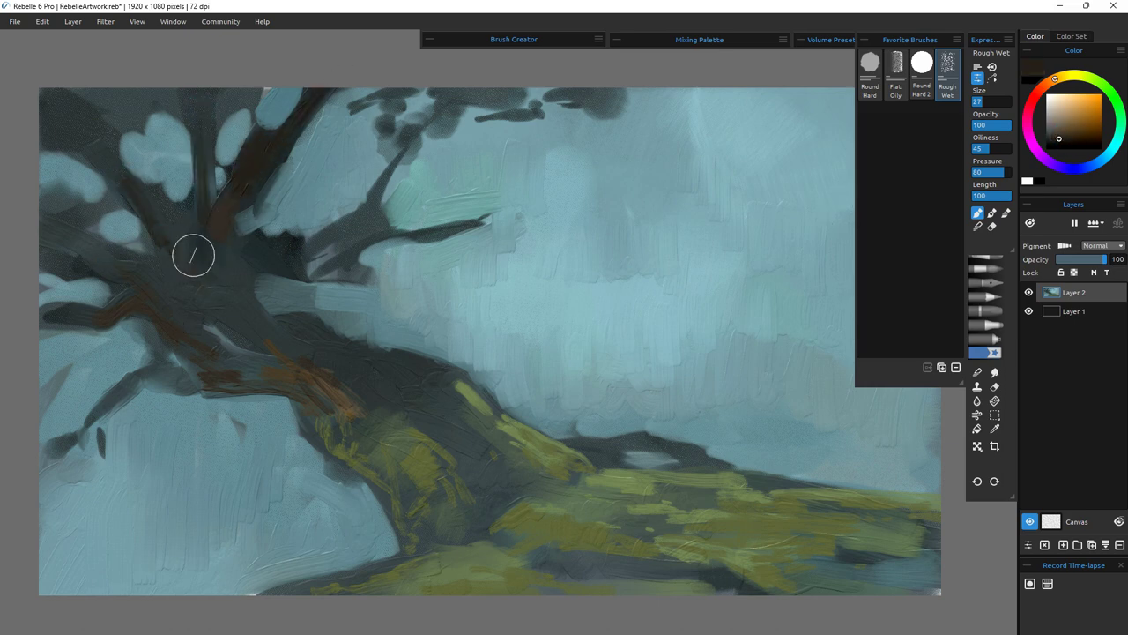
mouse_move(410, 375)
left_mouse_down()
mouse_move(305, 340)
mouse_move(169, 258)
mouse_move(473, 396)
left_mouse_up()
left_click_drag(451, 480, 422, 547)
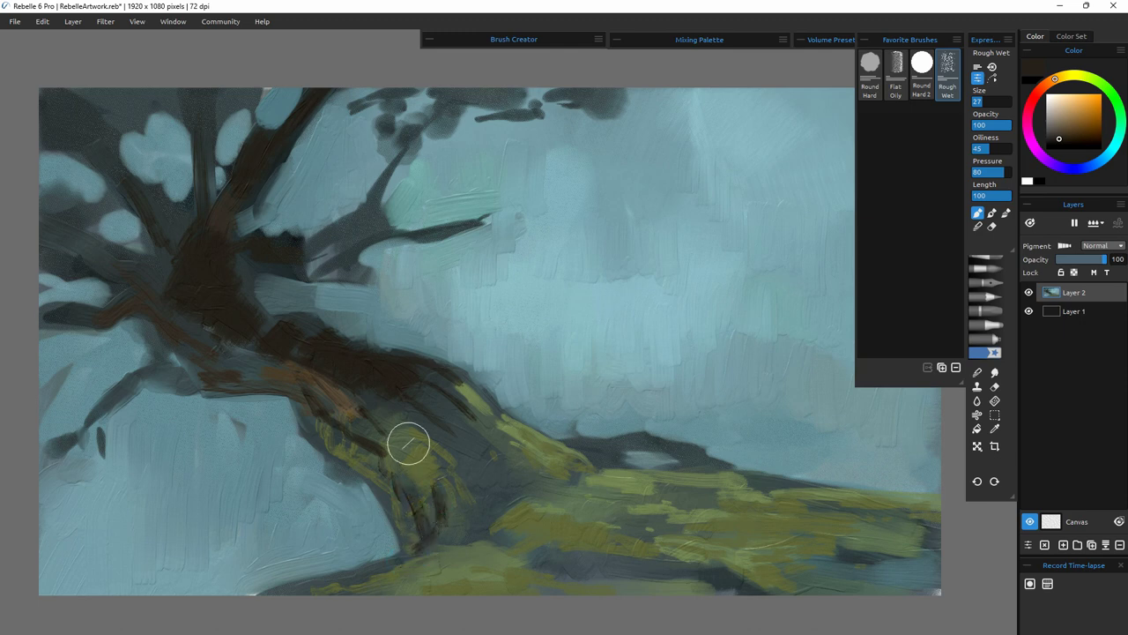
- Paint dark brown roots running right from the trunk and an arched root at its lower left foot
left_click_drag(409, 443, 769, 447)
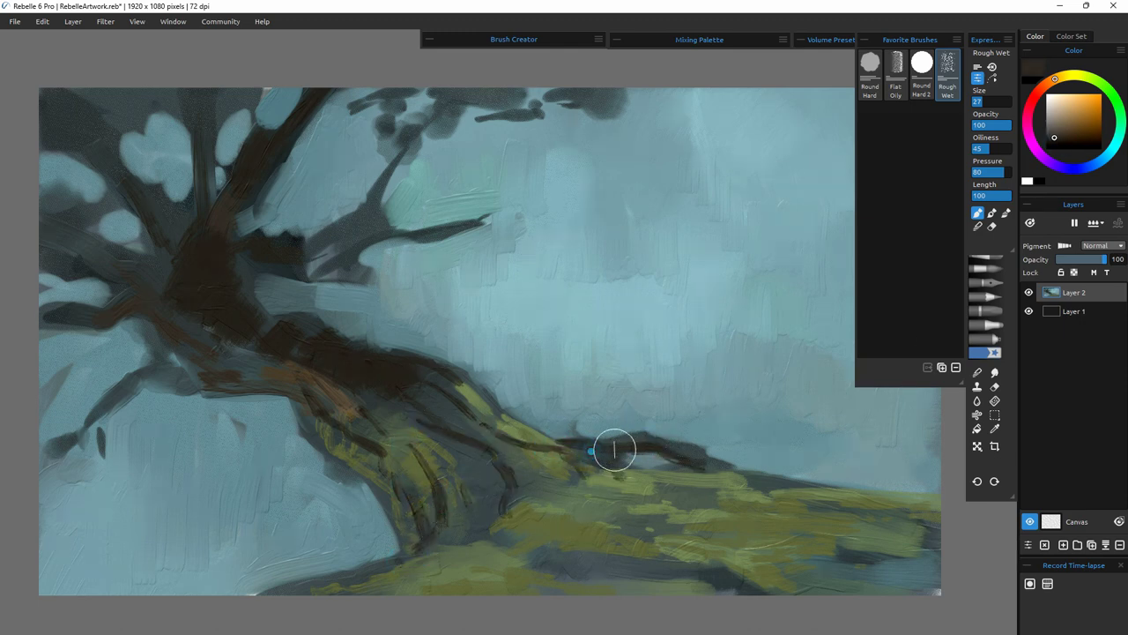
left_click_drag(392, 518, 368, 481)
left_click_drag(406, 531, 343, 468)
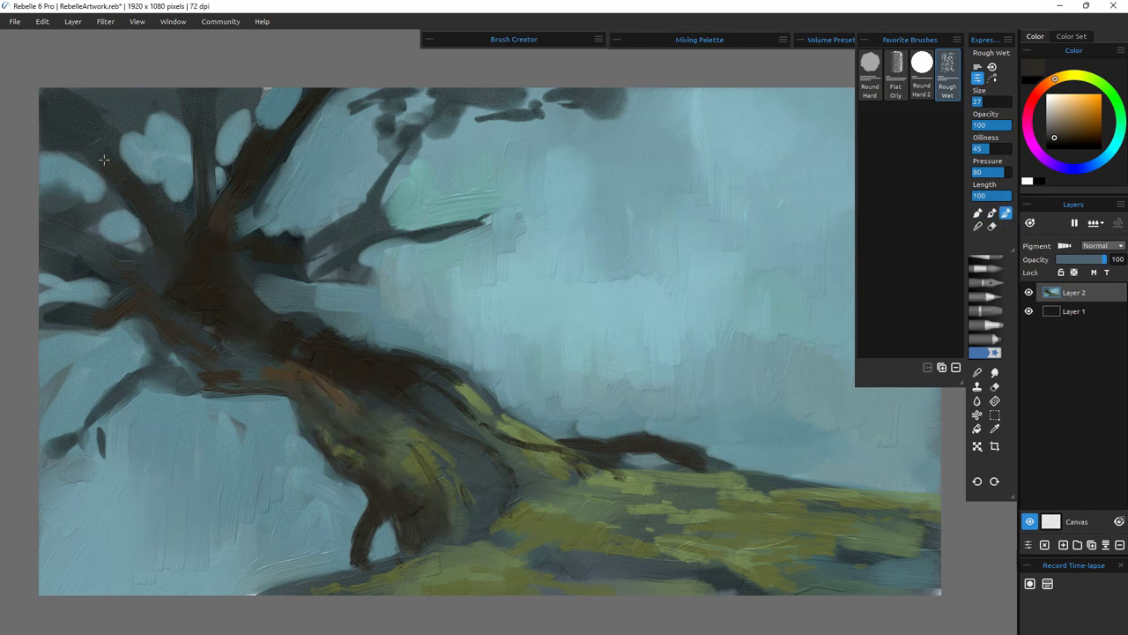
- Blend dark brown through the left branches and trunk, and add lighter brown bark accents with Rough Wet at size 14
left_click_drag(104, 159, 79, 105)
mouse_move(67, 247)
left_mouse_down()
mouse_move(119, 275)
mouse_move(162, 374)
left_mouse_up()
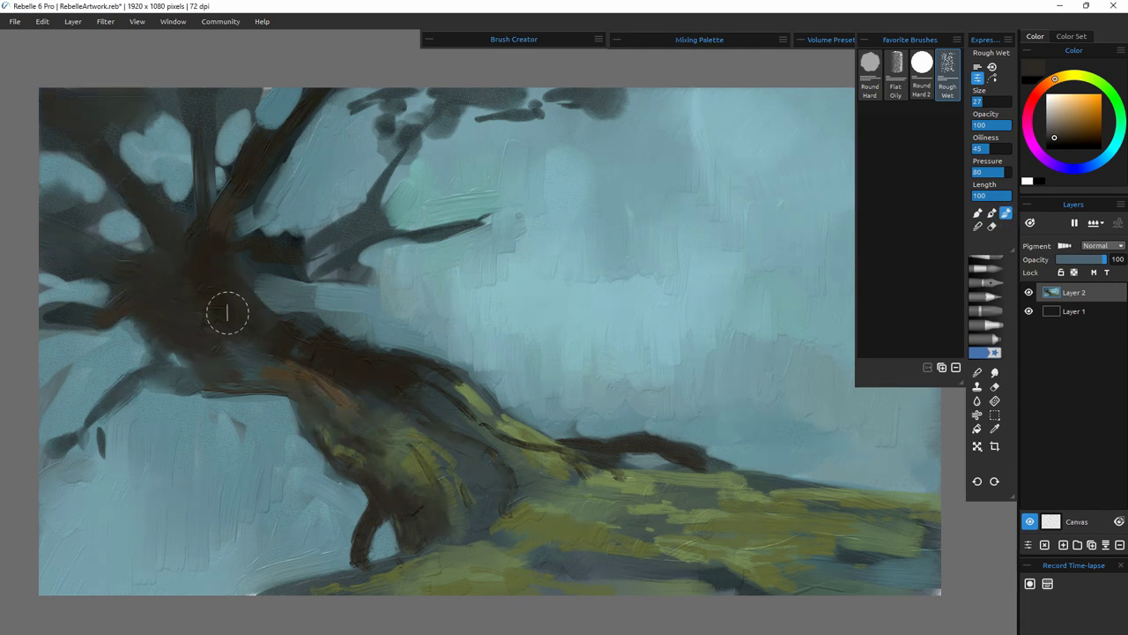
left_click_drag(228, 312, 248, 323)
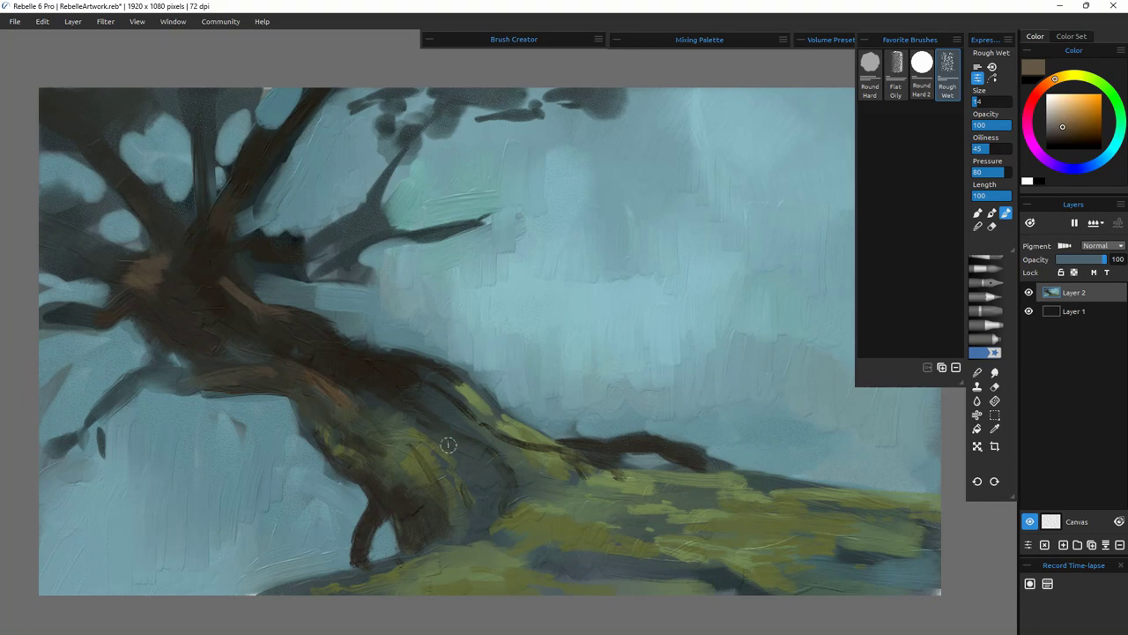
- Shift the brown's hue toward yellow, change the brush mode, and add ochre highlights on the trunk's upper edge and branch junction
left_click_drag(1057, 78, 1069, 75)
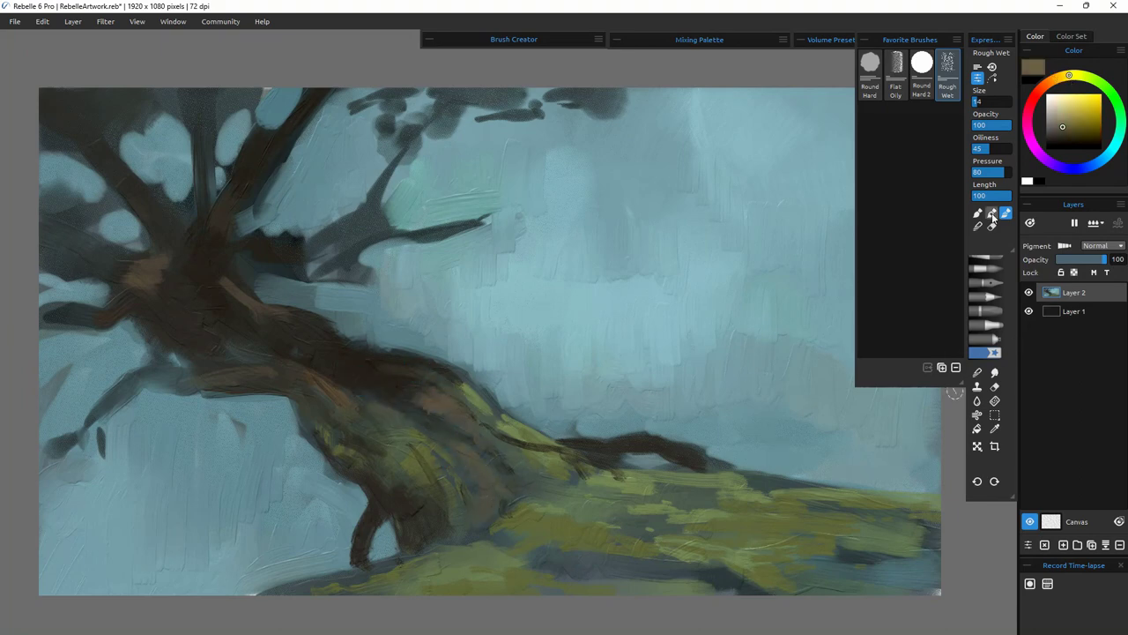
left_click(991, 214)
left_click_drag(415, 362, 363, 354)
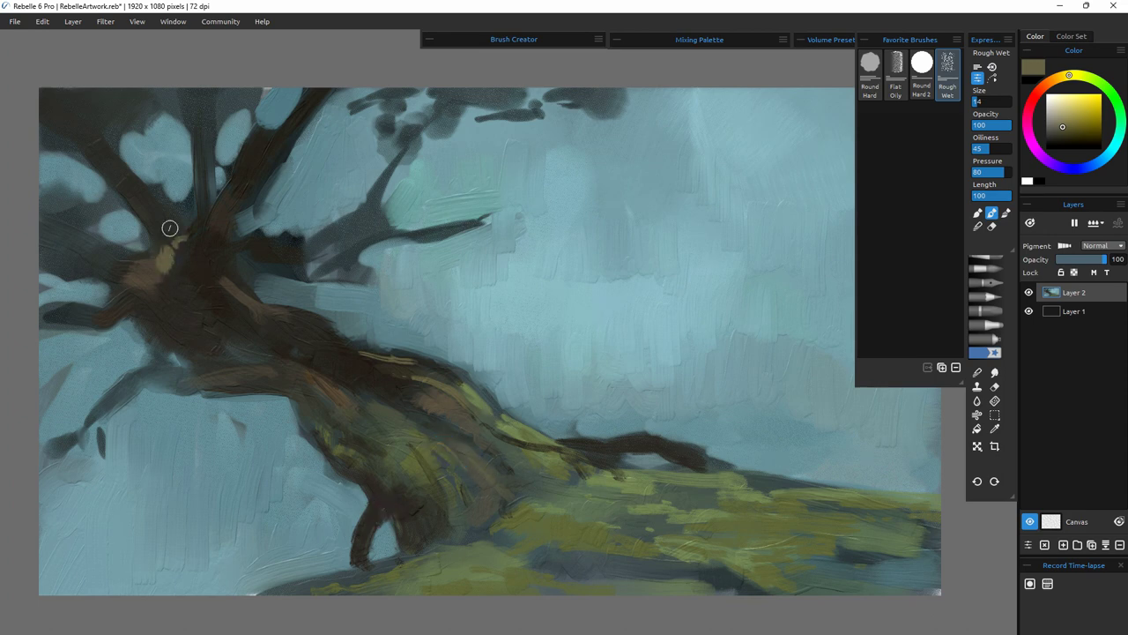
- Sample the dark bark colour and redefine the forked branches extending right from the trunk
left_click(284, 252, "alt")
mouse_move(298, 248)
left_mouse_down()
mouse_move(362, 213)
mouse_move(393, 158)
left_mouse_up()
left_click_drag(296, 252, 380, 203)
mouse_move(418, 235)
left_mouse_down()
mouse_move(361, 250)
mouse_move(499, 220)
left_mouse_up()
left_click_drag(341, 262, 300, 266)
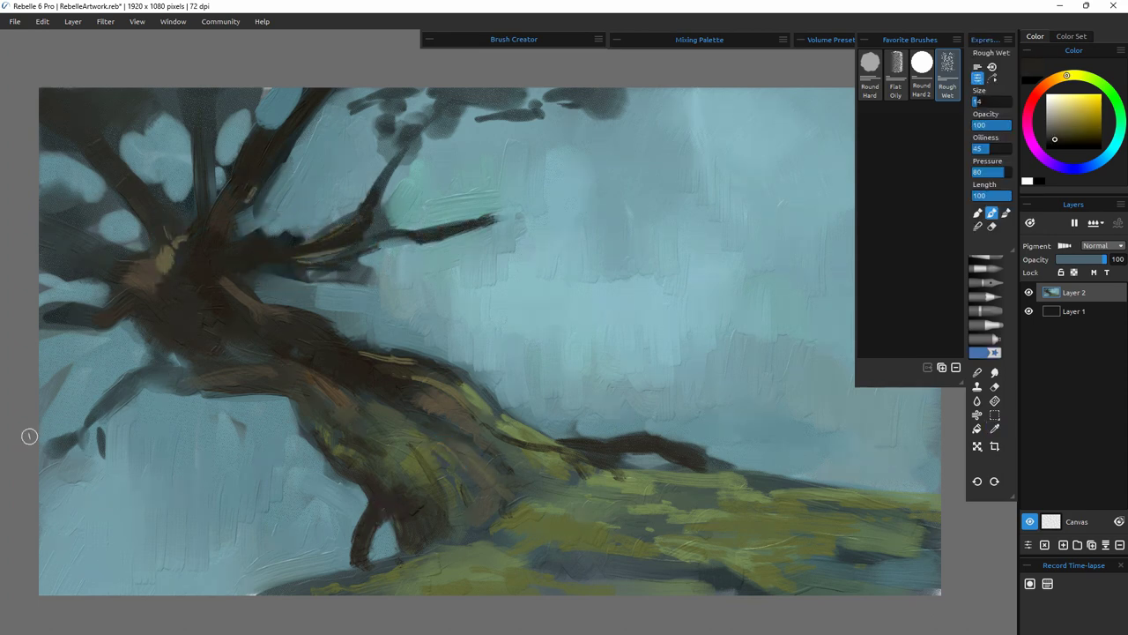
- Paint the drooping lower left branches, the trunk's dark lower contour and the side branches reaching the canvas's left edge
mouse_move(30, 435)
left_mouse_down()
mouse_move(75, 423)
mouse_move(88, 391)
mouse_move(224, 350)
left_mouse_up()
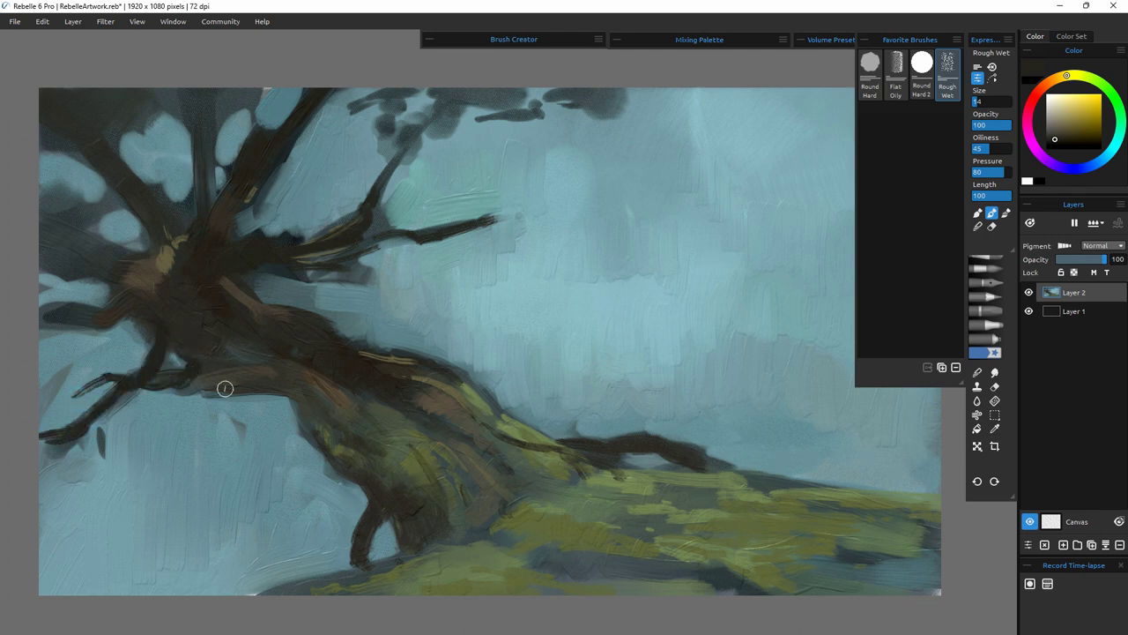
left_click_drag(225, 389, 379, 481)
left_click_drag(305, 384, 201, 355)
left_click_drag(122, 282, 39, 247)
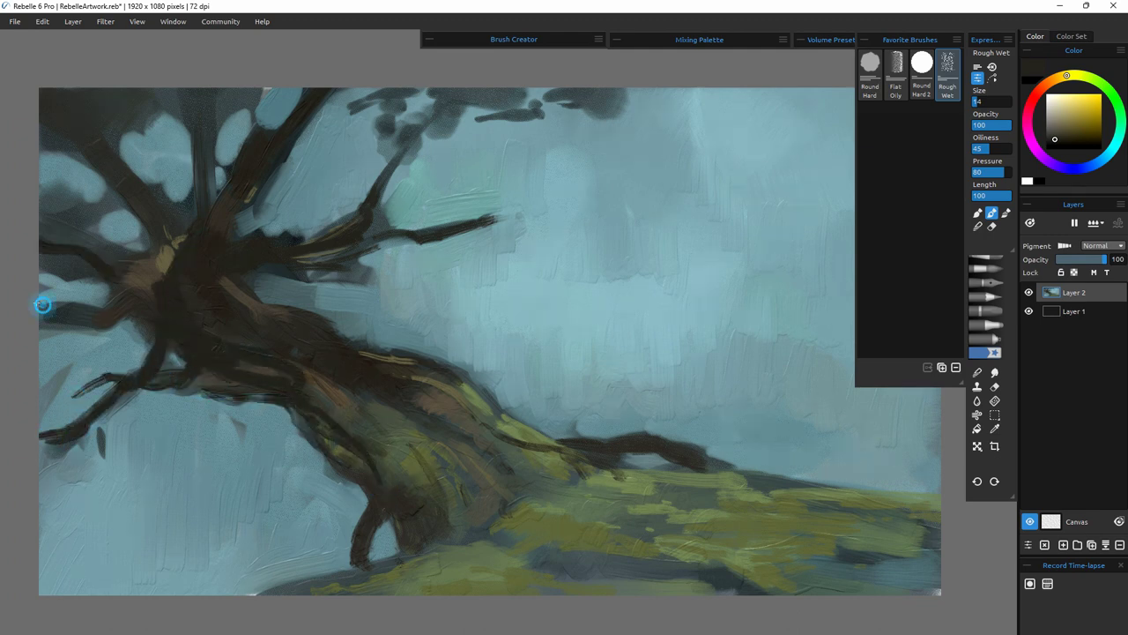
- Paint a dark hollow at the trunk's base and thicken the two root legs on its left
mouse_move(435, 529)
left_mouse_down()
mouse_move(441, 464)
mouse_move(469, 496)
mouse_move(472, 447)
mouse_move(511, 469)
left_mouse_up()
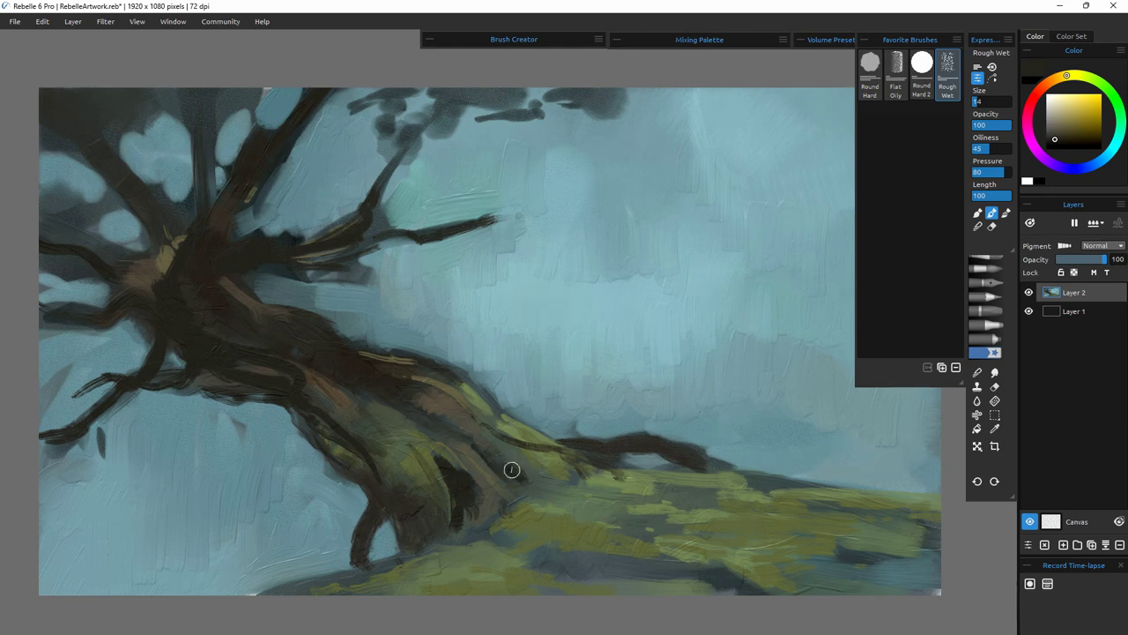
mouse_move(421, 487)
left_mouse_down()
mouse_move(394, 454)
mouse_move(416, 531)
mouse_move(433, 494)
mouse_move(427, 456)
mouse_move(437, 525)
left_mouse_up()
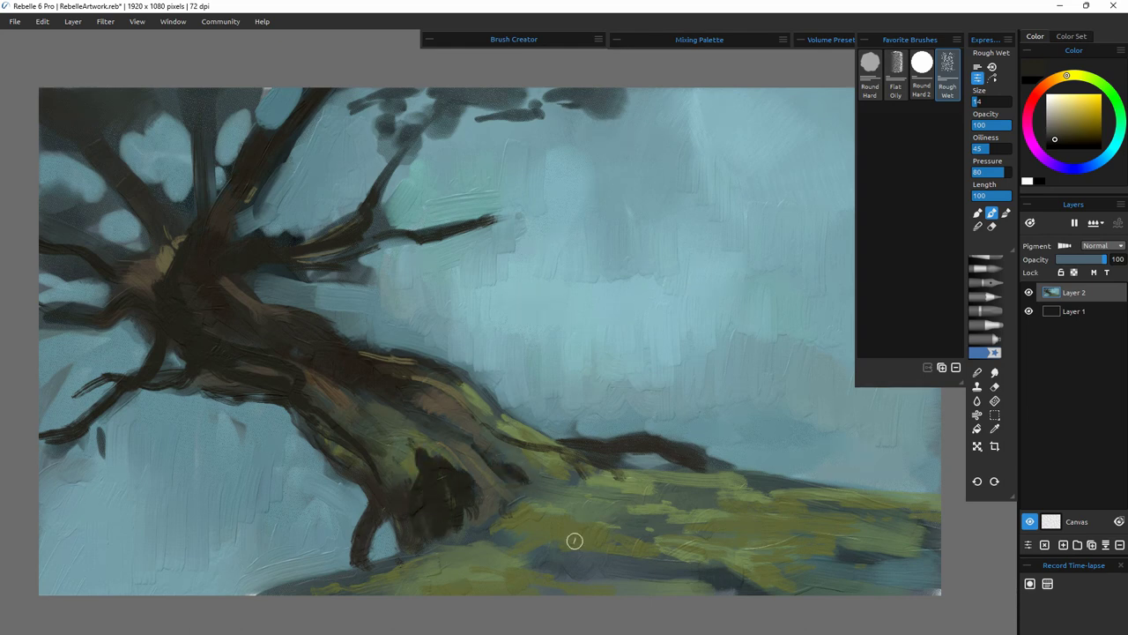
left_click_drag(356, 554, 359, 476)
left_click_drag(408, 545, 388, 509)
left_click_drag(357, 569, 356, 486)
- Sample the light blue background, paint a gap between the base roots, and refine the right root's upper edge and the lower left ground edge
left_click(390, 540, "alt")
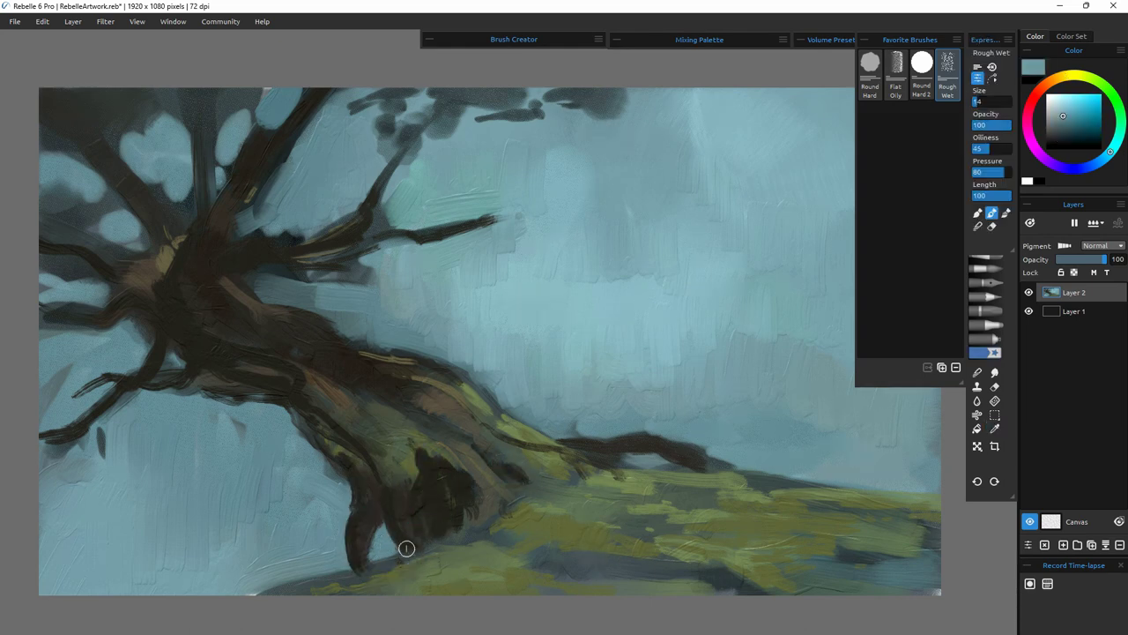
left_click_drag(427, 504, 427, 524)
mouse_move(557, 434)
left_mouse_down()
mouse_move(649, 433)
mouse_move(736, 465)
mouse_move(871, 490)
left_mouse_up()
left_click_drag(263, 589, 332, 571)
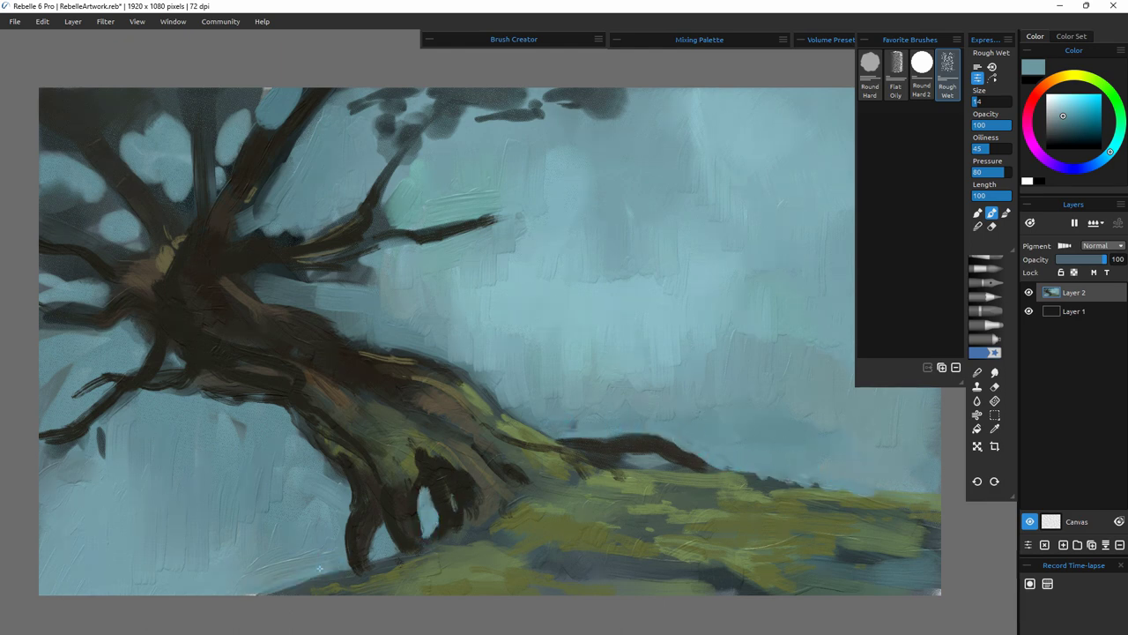
- Clean up the background along the trunk's lower contour and around the lower left branches with the light blue
left_click_drag(313, 454, 339, 481)
left_click_drag(174, 400, 234, 405)
left_click_drag(73, 367, 41, 408)
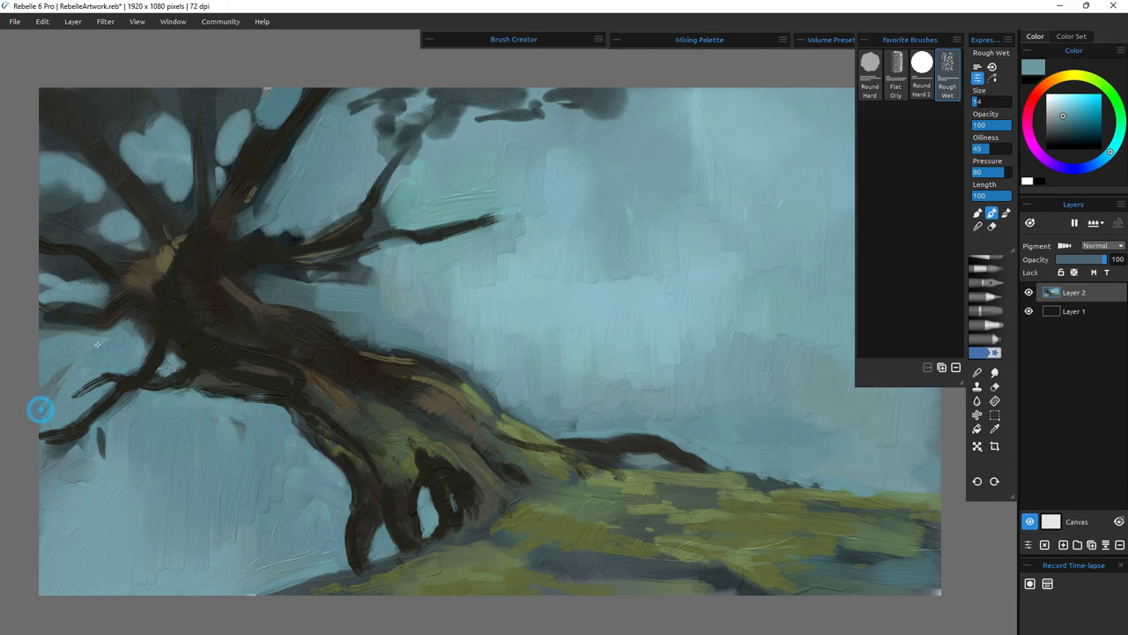
- Touch up the light blue background beneath the left side branch and add a new layer above the painting
left_click_drag(131, 326, 42, 335)
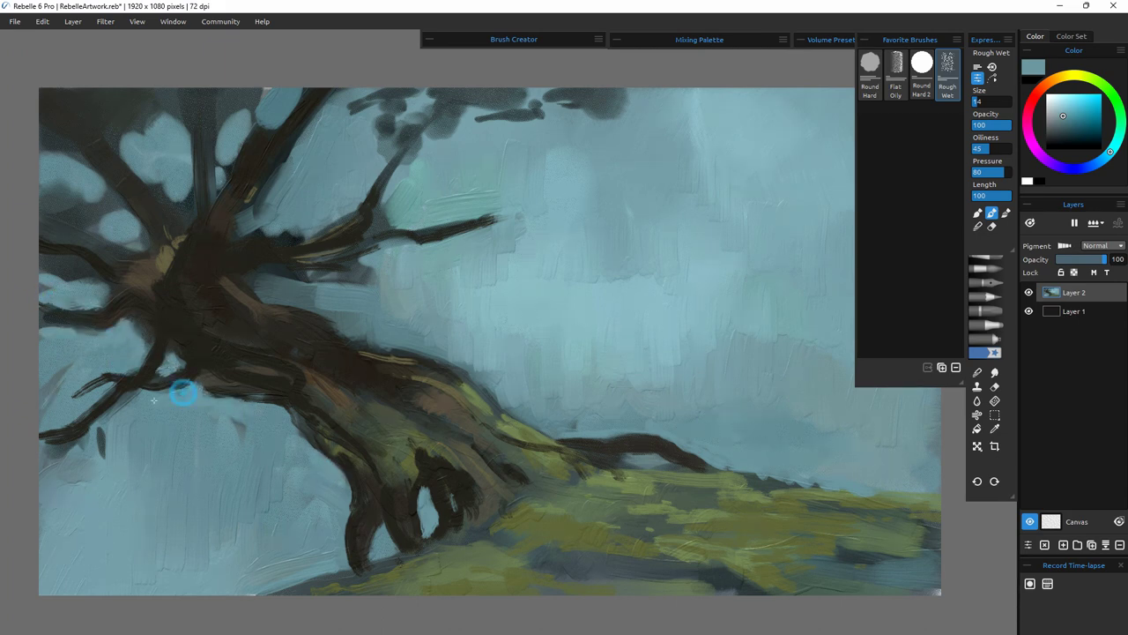
left_click(1063, 545)
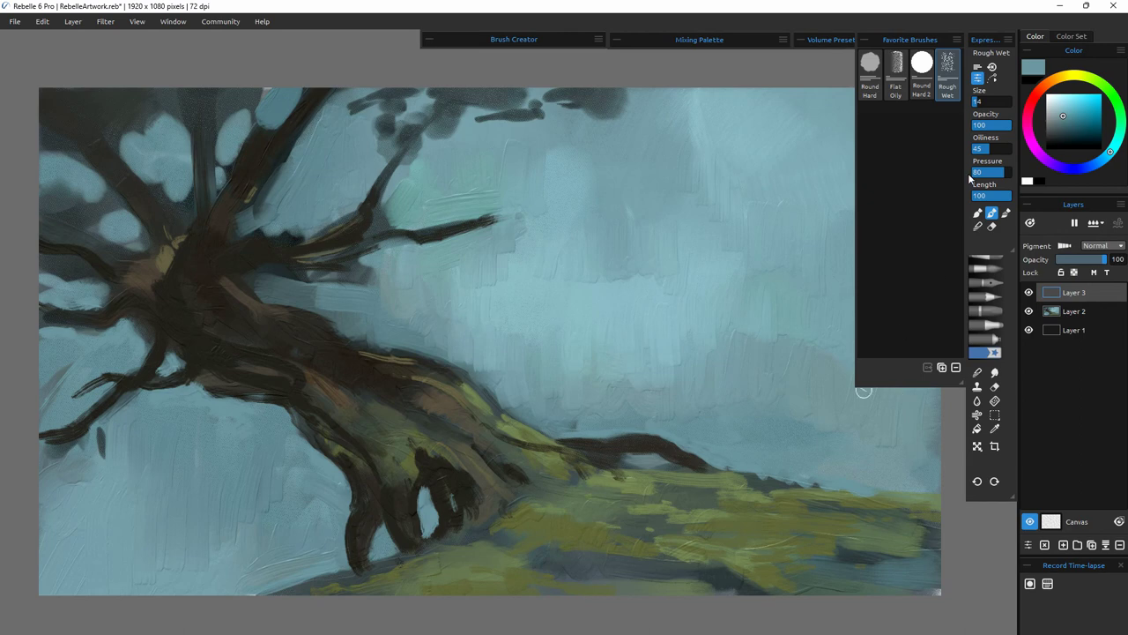
- With the Round Hard 2 brush in dark maroon, paint a thick curved snake coil across the middle of the trunk
left_click(921, 71)
left_click_drag(261, 401, 278, 321)
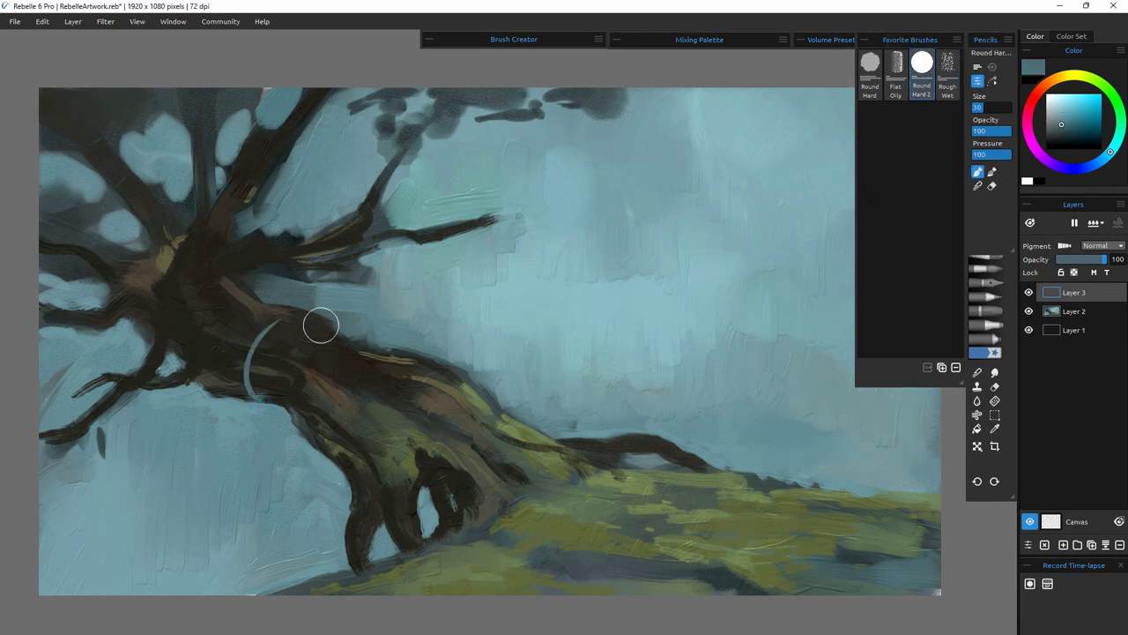
left_click(1060, 135)
left_click(1029, 109)
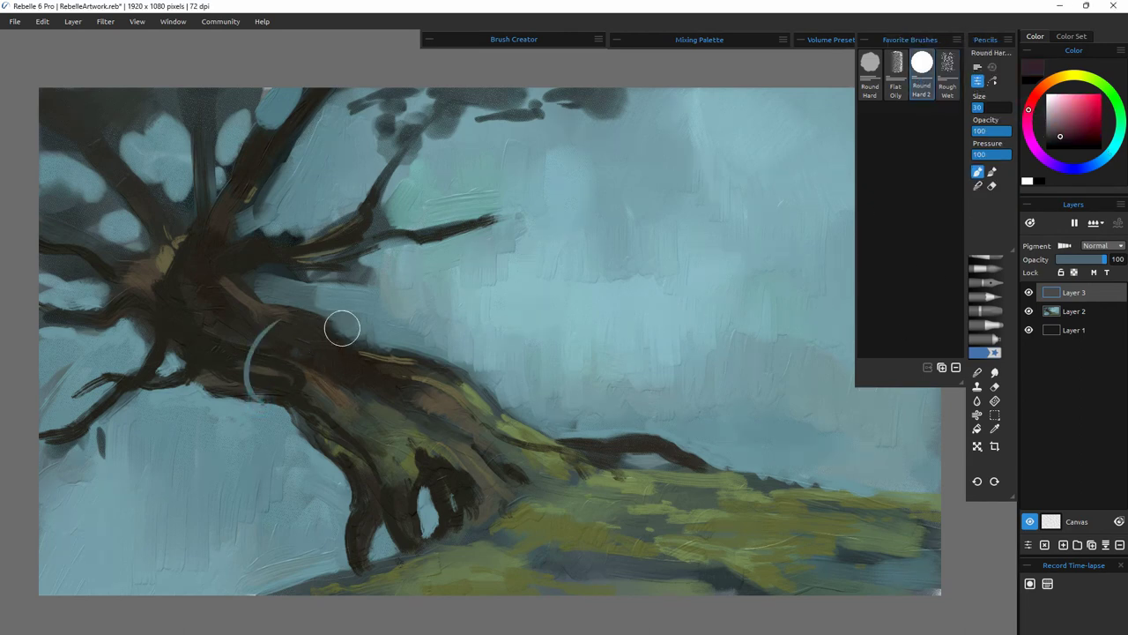
mouse_move(265, 375)
left_mouse_down()
mouse_move(258, 404)
mouse_move(246, 385)
mouse_move(306, 370)
mouse_move(246, 403)
mouse_move(250, 418)
mouse_move(282, 428)
mouse_move(266, 433)
mouse_move(238, 339)
mouse_move(231, 377)
mouse_move(286, 318)
mouse_move(257, 331)
mouse_move(276, 305)
mouse_move(242, 384)
mouse_move(245, 411)
mouse_move(225, 346)
mouse_move(319, 307)
left_mouse_up()
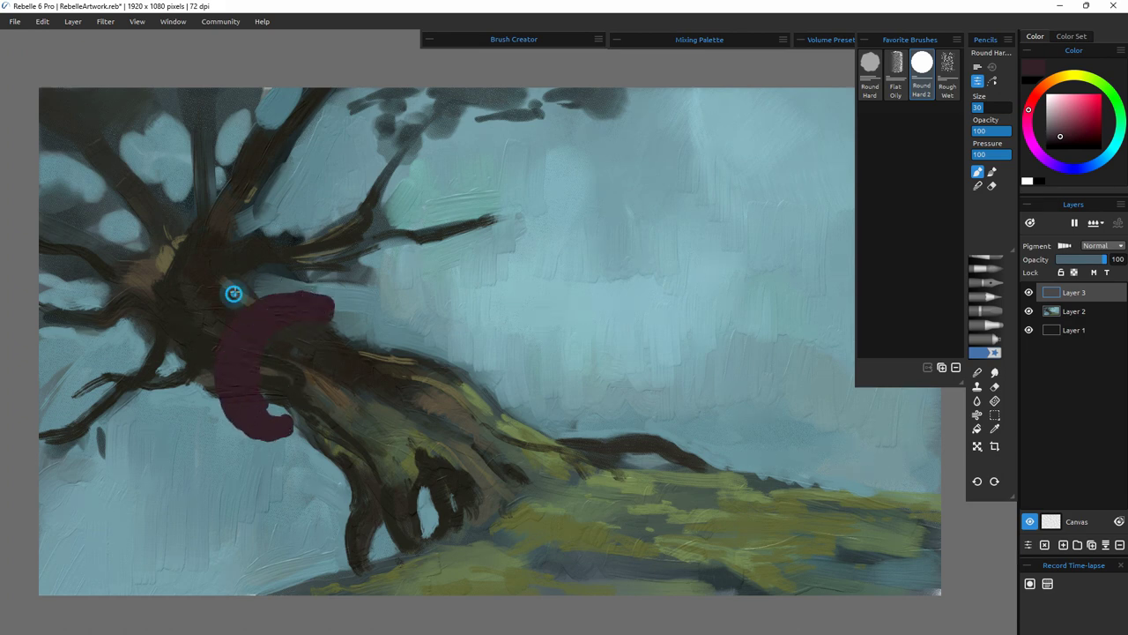
- Paint the snake's upper coils over the branch crown, its body hanging to the right, and a thin tail on the trunk
mouse_move(154, 257)
left_mouse_down()
mouse_move(201, 225)
mouse_move(189, 211)
mouse_move(210, 216)
mouse_move(255, 275)
left_mouse_up()
mouse_move(232, 212)
left_mouse_down()
mouse_move(340, 235)
mouse_move(422, 315)
mouse_move(461, 318)
mouse_move(401, 302)
mouse_move(324, 225)
mouse_move(428, 301)
mouse_move(414, 298)
mouse_move(381, 275)
mouse_move(424, 293)
left_mouse_up()
mouse_move(235, 317)
left_mouse_down()
mouse_move(325, 302)
mouse_move(275, 301)
left_mouse_up()
mouse_move(224, 375)
left_mouse_down()
mouse_move(236, 418)
mouse_move(286, 437)
left_mouse_up()
mouse_move(386, 344)
left_mouse_down()
mouse_move(357, 338)
mouse_move(379, 340)
left_mouse_up()
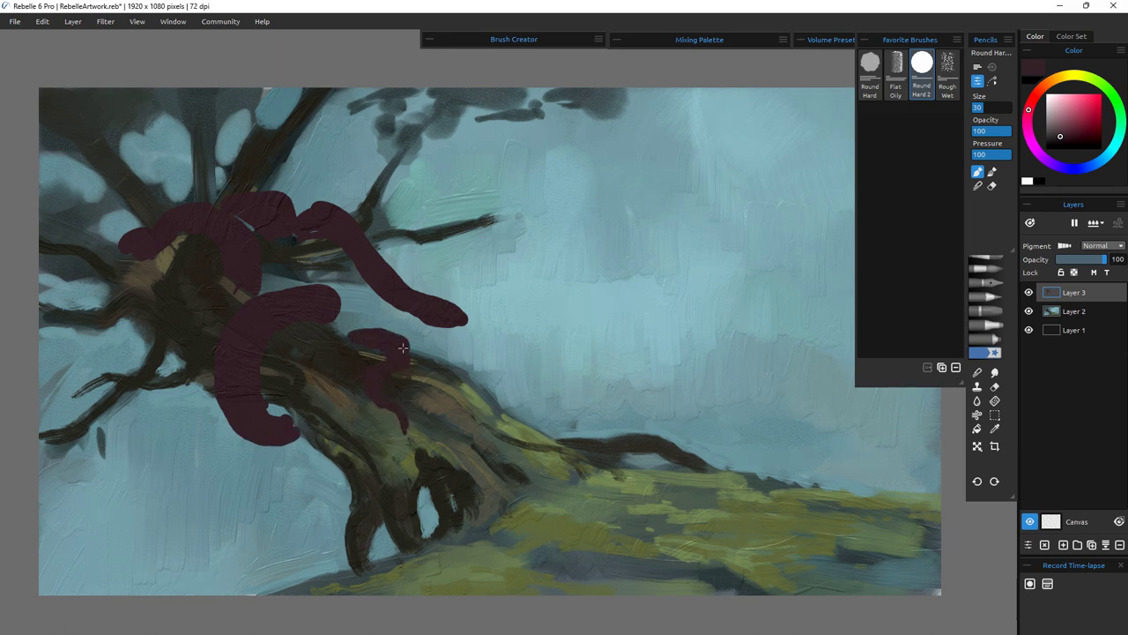
left_click_drag(395, 338, 397, 367)
- Round out the snake's lower end, trim its body contours with the Chisel eraser, and fill the gap between the upper coils
key("e")
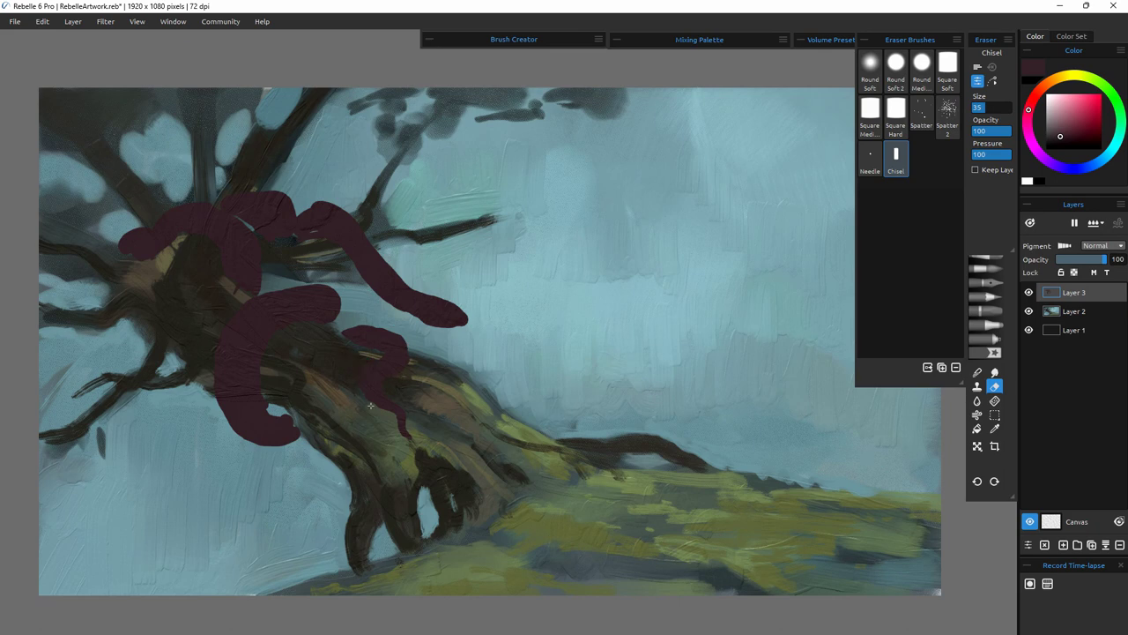
key("e")
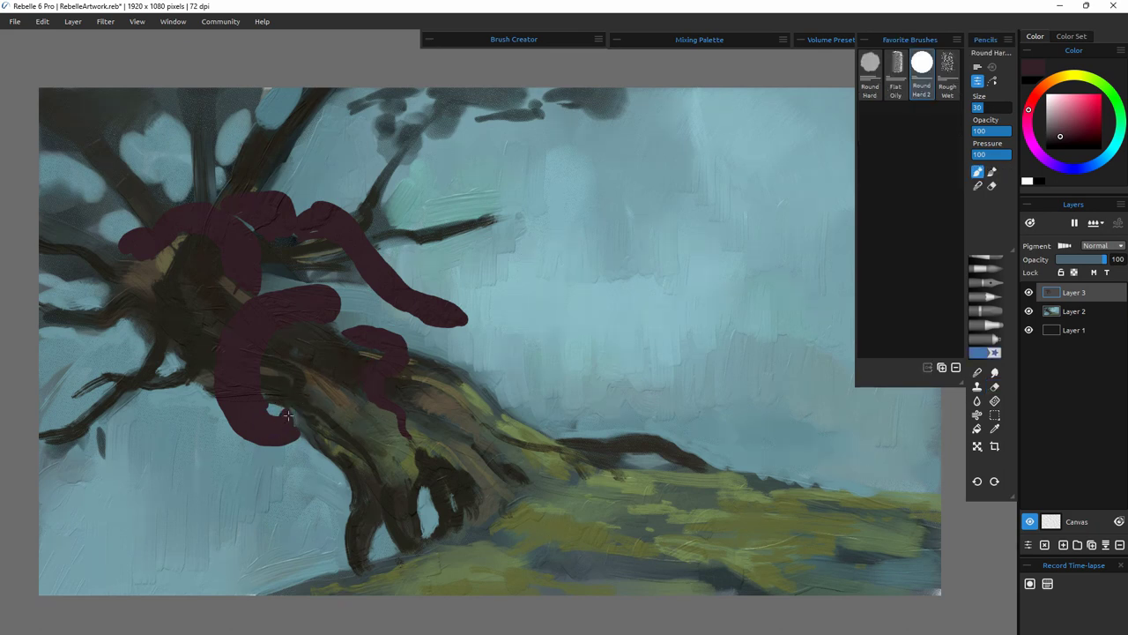
mouse_move(227, 411)
left_mouse_down()
mouse_move(248, 437)
mouse_move(286, 438)
mouse_move(222, 394)
mouse_move(230, 422)
mouse_move(276, 448)
left_mouse_up()
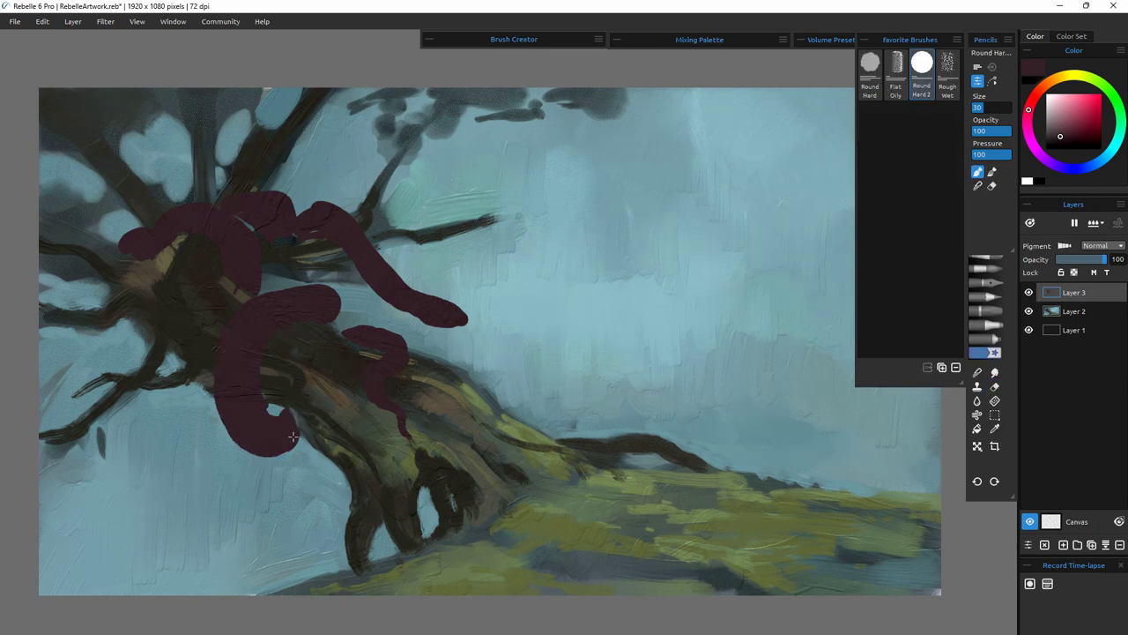
key("e")
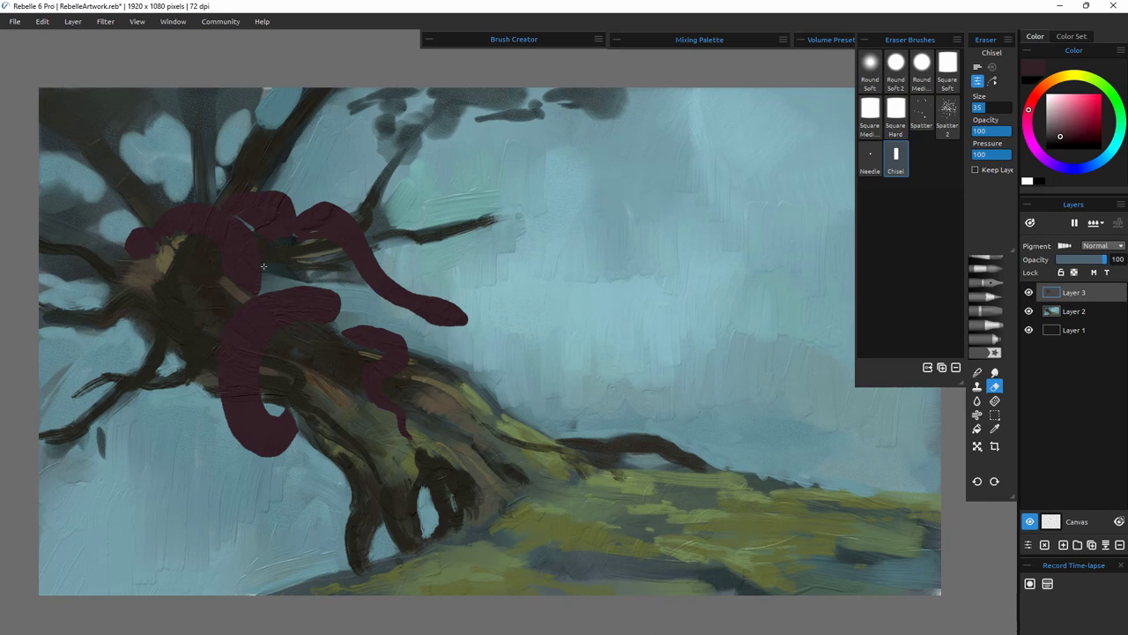
key("b")
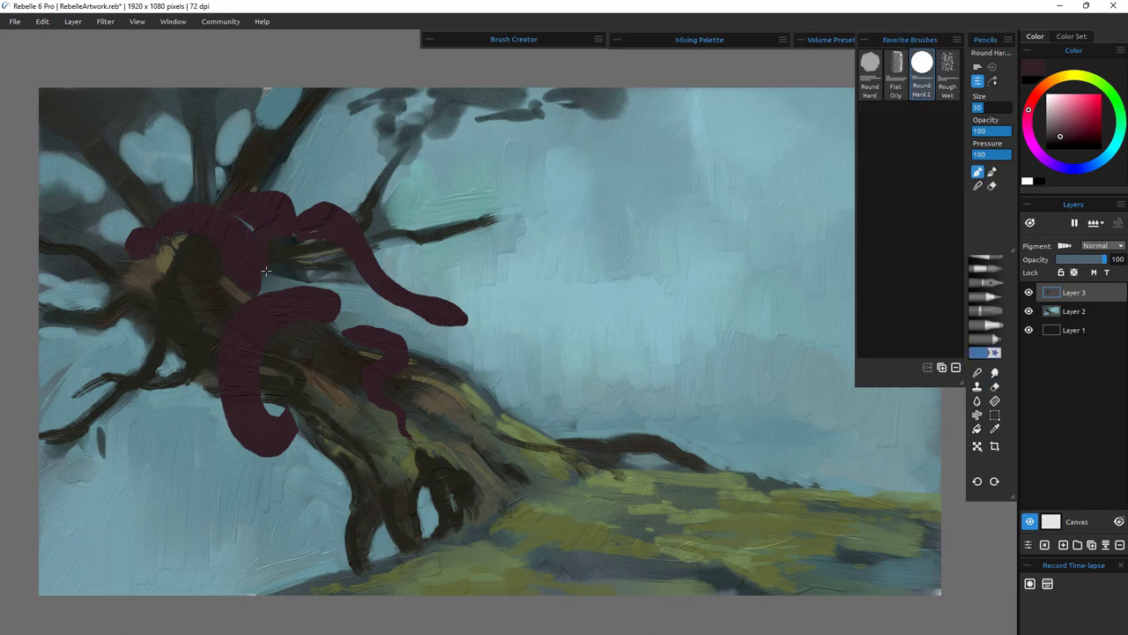
key("e")
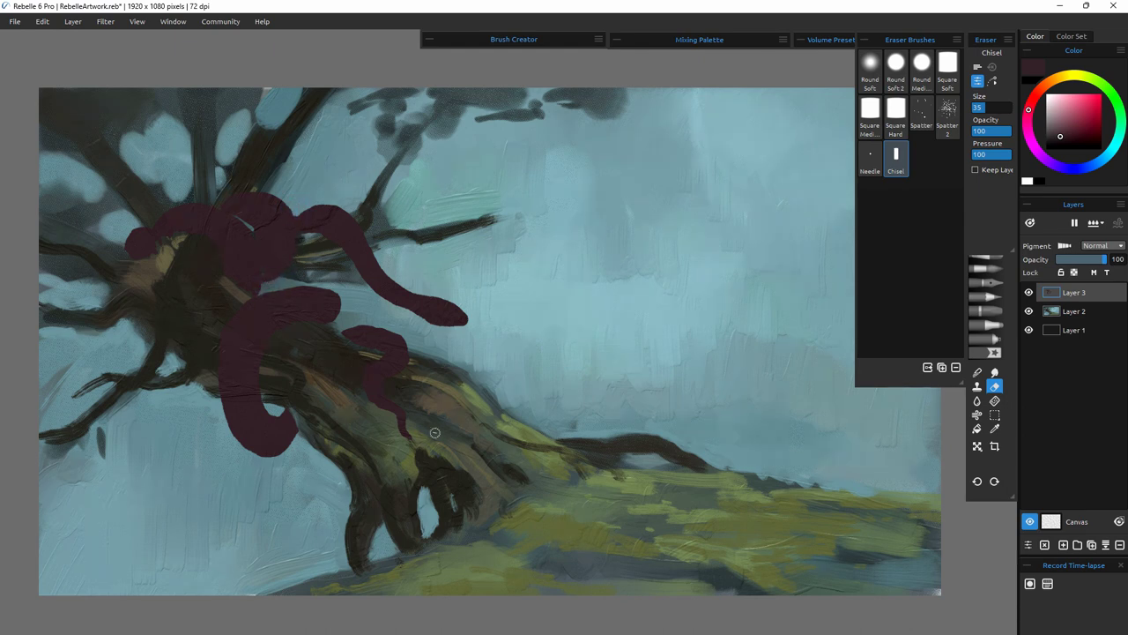
key("b")
- On Layer 2, sample the light blue background and carve slimmer outlines and gaps around the left root legs
left_click(1073, 311)
left_click(309, 447, "alt")
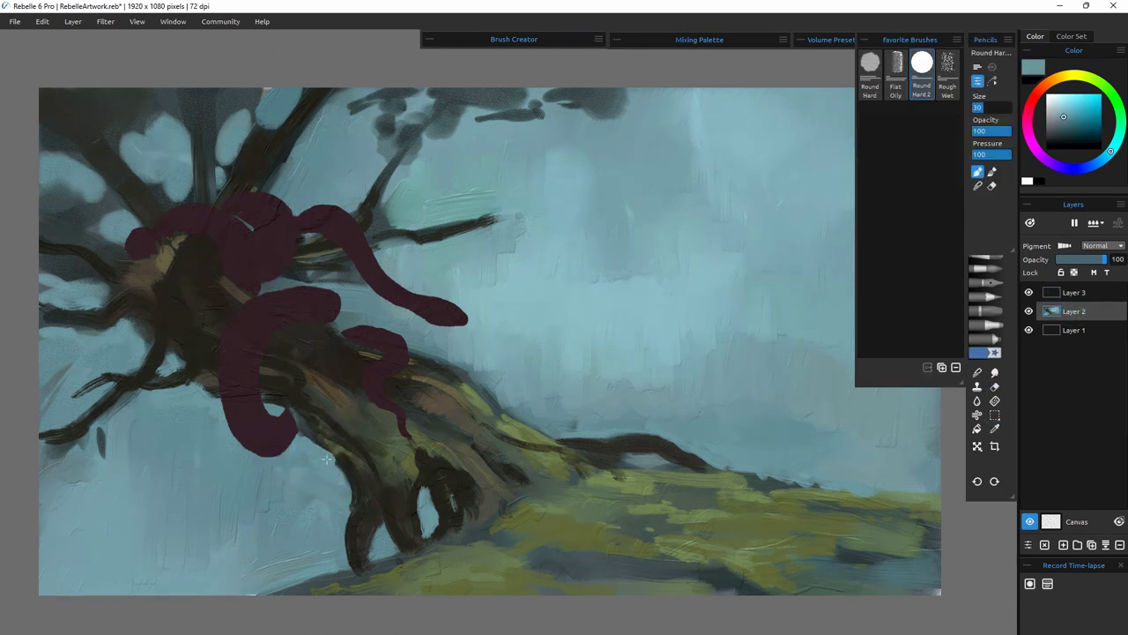
mouse_move(347, 486)
left_mouse_down()
mouse_move(365, 523)
mouse_move(336, 531)
mouse_move(350, 562)
mouse_move(339, 523)
mouse_move(395, 562)
mouse_move(423, 505)
left_mouse_up()
left_click_drag(317, 574, 355, 567)
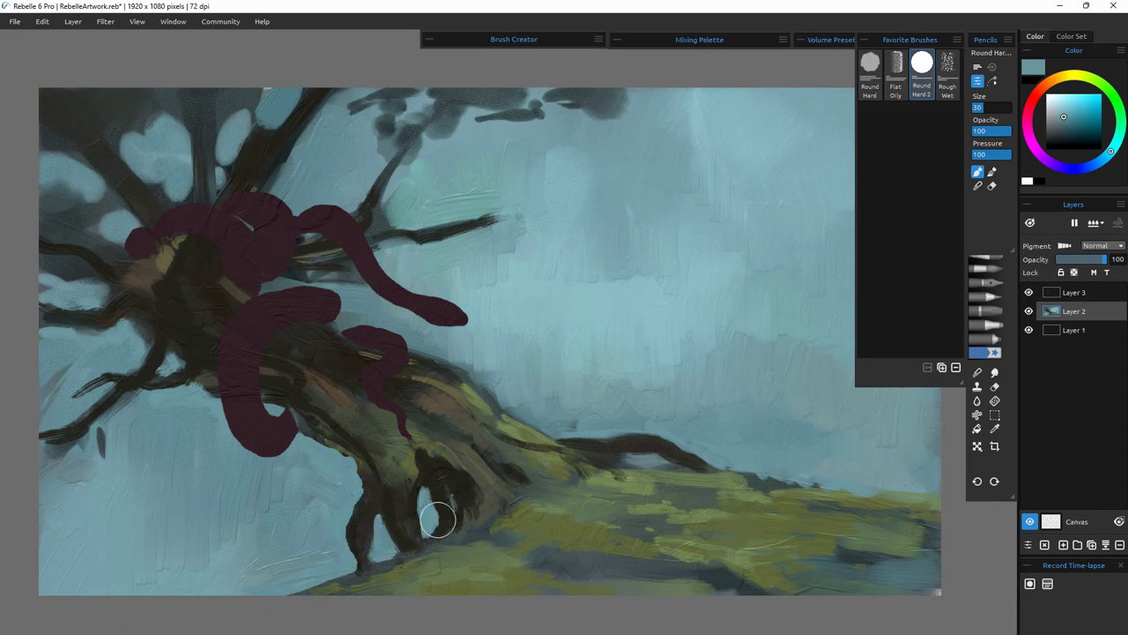
- Rework the ground beneath the trunk with the sampled dark slate, and paint a broad dark root leg at the base's right
left_click(533, 533, "alt")
mouse_move(478, 553)
left_mouse_down()
mouse_move(424, 555)
mouse_move(495, 556)
mouse_move(471, 540)
mouse_move(423, 551)
mouse_move(460, 528)
mouse_move(494, 530)
mouse_move(463, 471)
mouse_move(463, 545)
mouse_move(507, 549)
mouse_move(427, 551)
mouse_move(494, 540)
mouse_move(578, 548)
mouse_move(543, 562)
mouse_move(544, 550)
mouse_move(585, 556)
left_mouse_up()
left_click(472, 544, "alt")
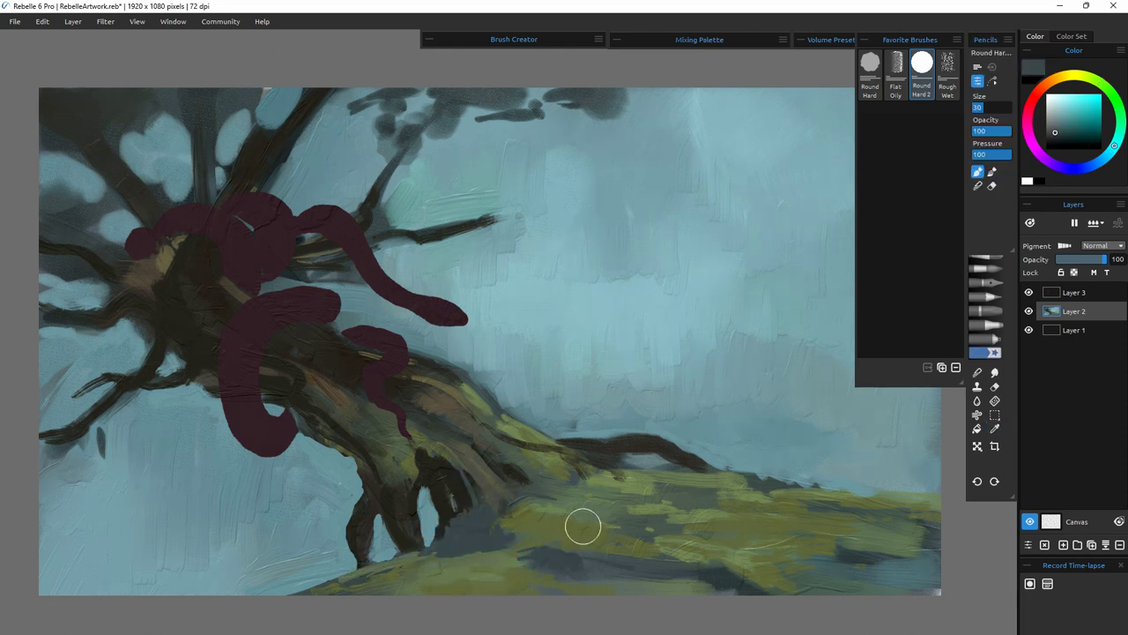
left_click(502, 482, "alt")
mouse_move(500, 481)
left_mouse_down()
mouse_move(476, 544)
mouse_move(509, 538)
mouse_move(454, 547)
mouse_move(478, 520)
mouse_move(453, 546)
left_mouse_up()
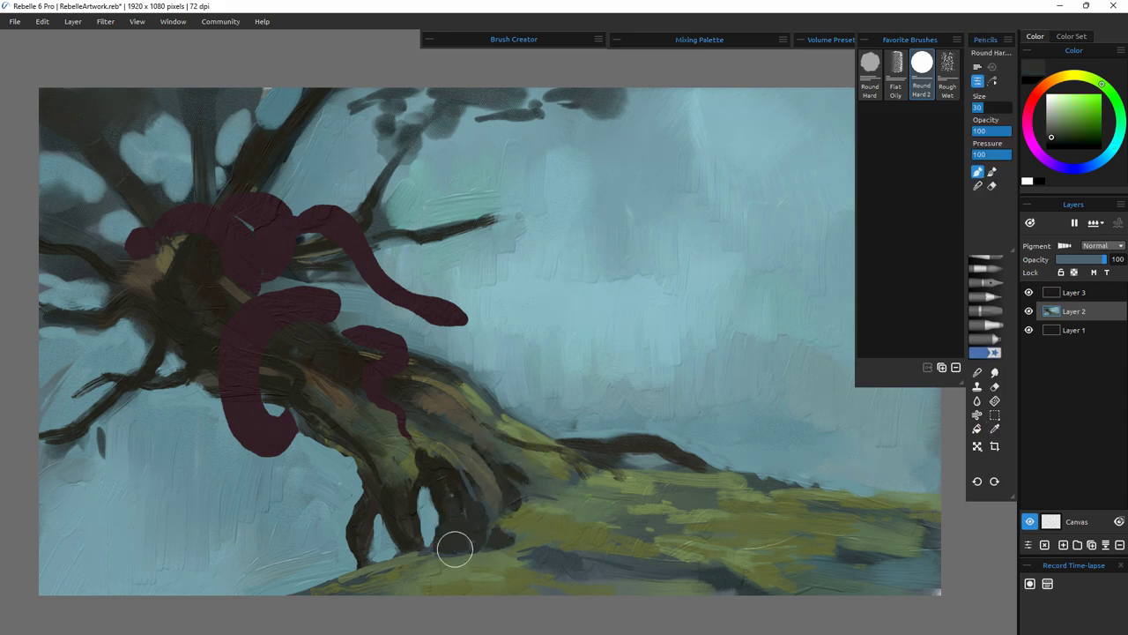
- Open light blue gaps between the right root legs and repaint the leg between them in sampled dark brown
left_click(429, 534, "alt")
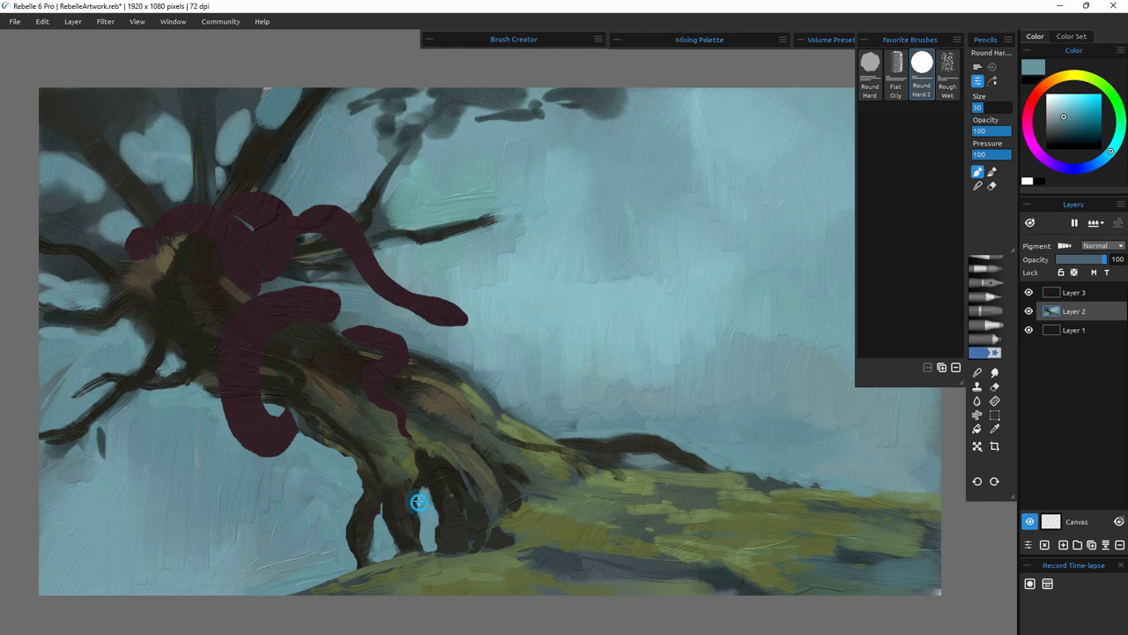
left_click(446, 499, "alt")
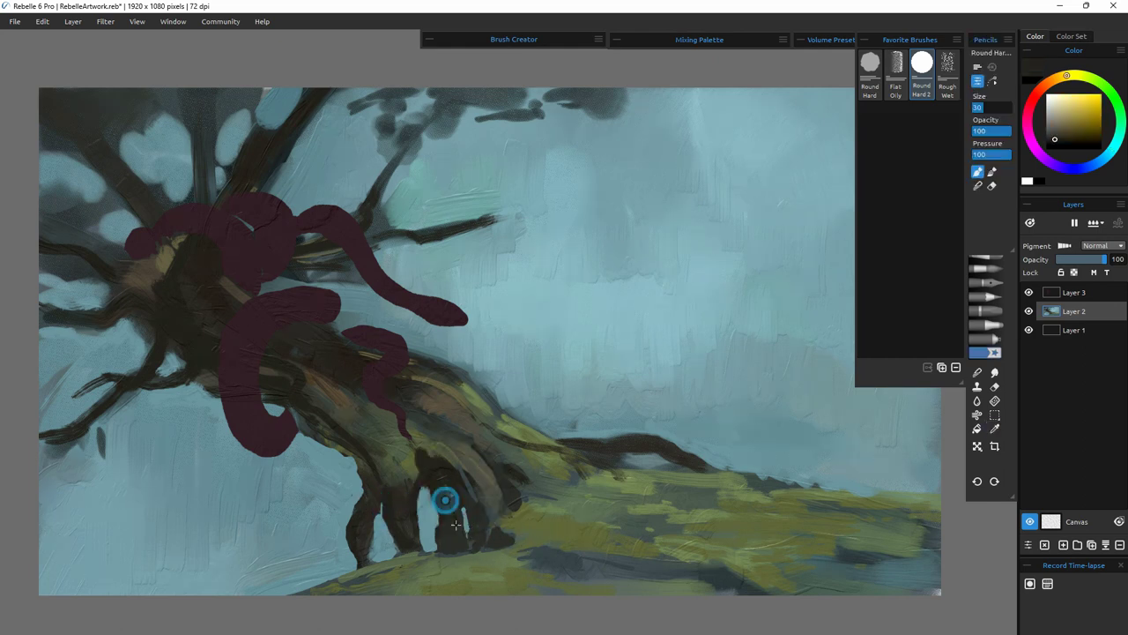
mouse_move(446, 499)
left_mouse_down()
mouse_move(438, 494)
mouse_move(448, 505)
left_mouse_up()
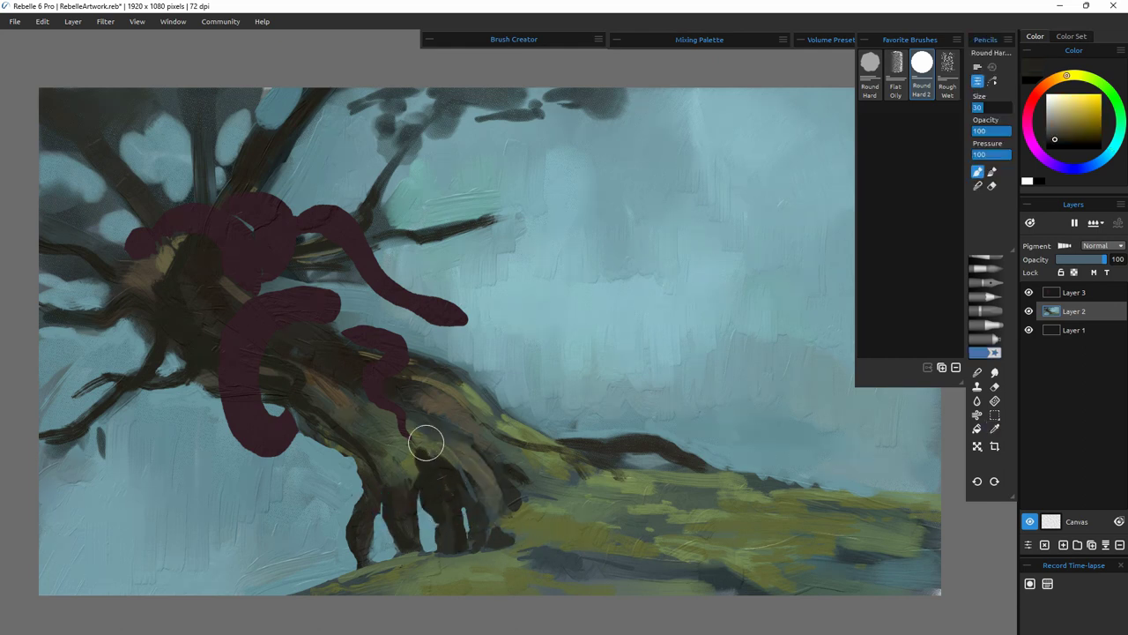
- Paint dark contours and muted olive bark strokes along the lower trunk and root legs
left_click_drag(312, 402, 354, 419)
mouse_move(200, 373)
left_mouse_down()
mouse_move(314, 390)
mouse_move(301, 379)
mouse_move(403, 495)
mouse_move(500, 495)
mouse_move(377, 435)
left_mouse_up()
left_click(311, 427, "alt")
left_click(310, 427, "alt")
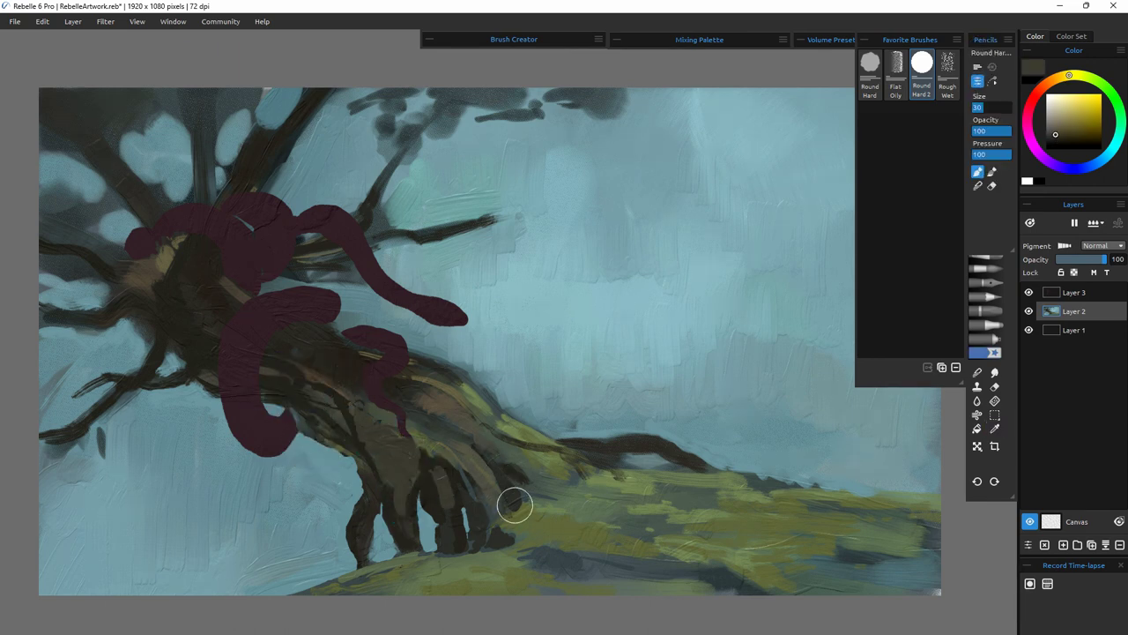
left_click_drag(164, 320, 151, 290)
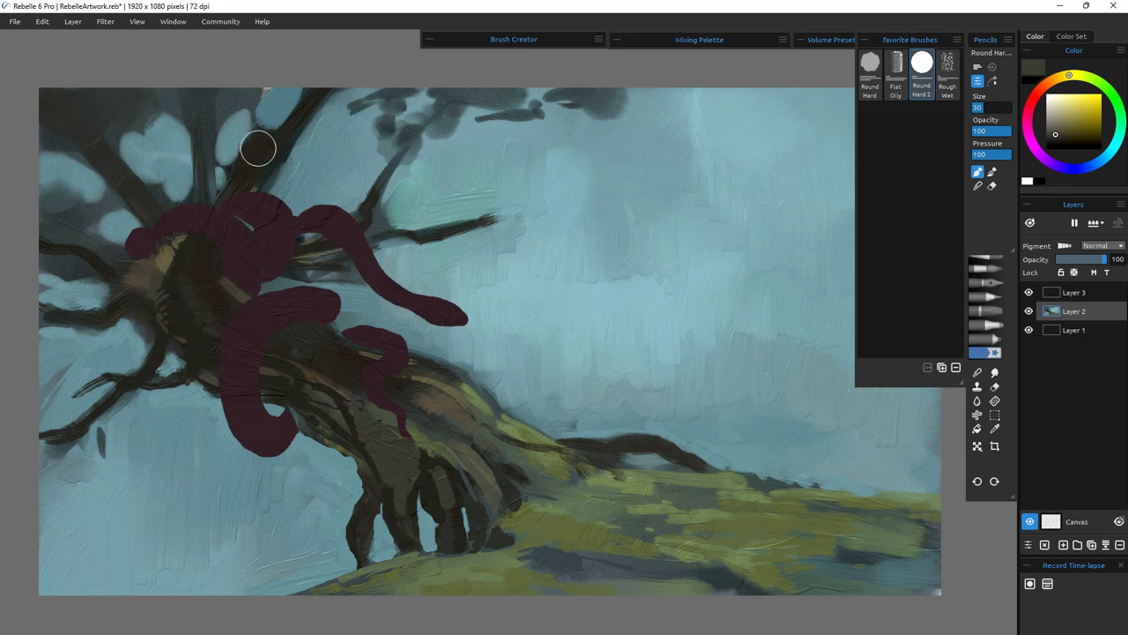
- Extend the trunk's right side into the ground with long bark strokes and thin dark root outlines
mouse_move(413, 398)
left_mouse_down()
mouse_move(533, 451)
mouse_move(485, 449)
mouse_move(570, 510)
mouse_move(569, 536)
mouse_move(520, 473)
mouse_move(557, 505)
left_mouse_up()
left_click(522, 474, "alt")
mouse_move(508, 438)
left_mouse_down()
mouse_move(592, 485)
mouse_move(647, 473)
left_mouse_up()
left_click_drag(590, 479, 588, 494)
- Change the brush's painting mode and soften the ground around the right roots with sampled slate and moss green
left_click(602, 541, "alt")
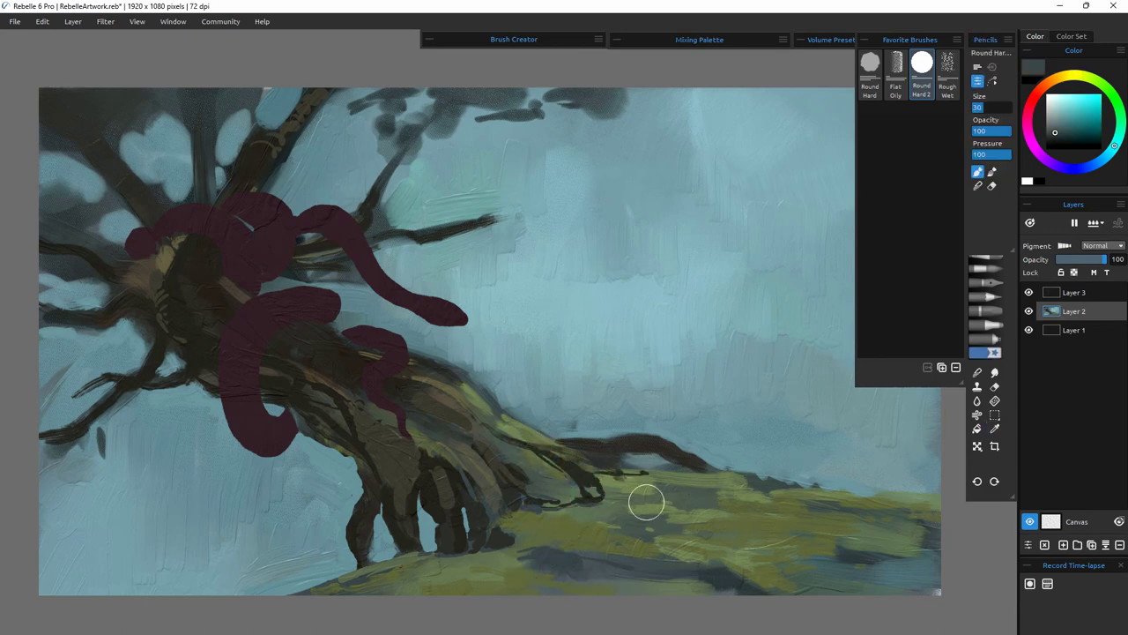
left_click(991, 173)
left_click_drag(595, 506, 727, 487)
mouse_move(533, 510)
left_mouse_down()
mouse_move(604, 501)
mouse_move(546, 458)
mouse_move(474, 428)
mouse_move(515, 505)
left_mouse_up()
mouse_move(591, 483)
left_mouse_down()
mouse_move(602, 449)
mouse_move(677, 473)
mouse_move(637, 477)
left_mouse_up()
left_click(687, 471, "alt")
left_click(709, 512, "alt")
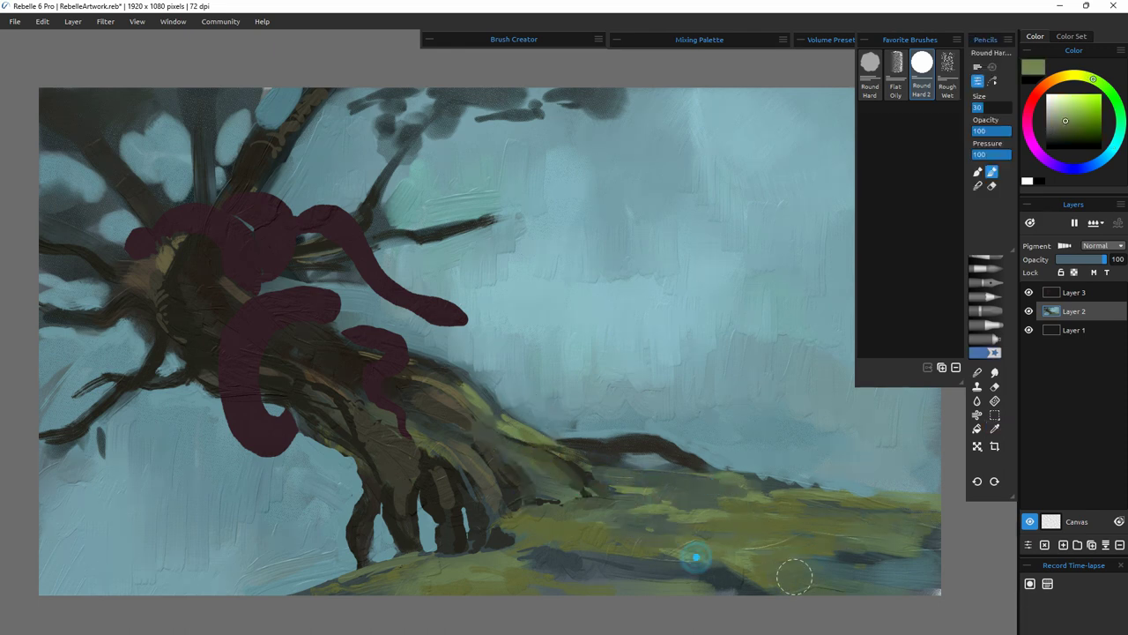
- Paint a light blue gap beneath the arched right root and extend the root in dark brown along the ground's edge
left_click(644, 462, "alt")
mouse_move(617, 458)
left_mouse_down()
mouse_move(658, 461)
mouse_move(624, 457)
left_mouse_up()
left_click(708, 447, "alt")
left_click(617, 449, "alt")
mouse_move(763, 475)
left_mouse_down()
mouse_move(707, 467)
mouse_move(765, 476)
left_mouse_up()
- Redefine the trunk's upper right contour with sampled slate and green strokes running down to the roots
left_click(433, 354, "alt")
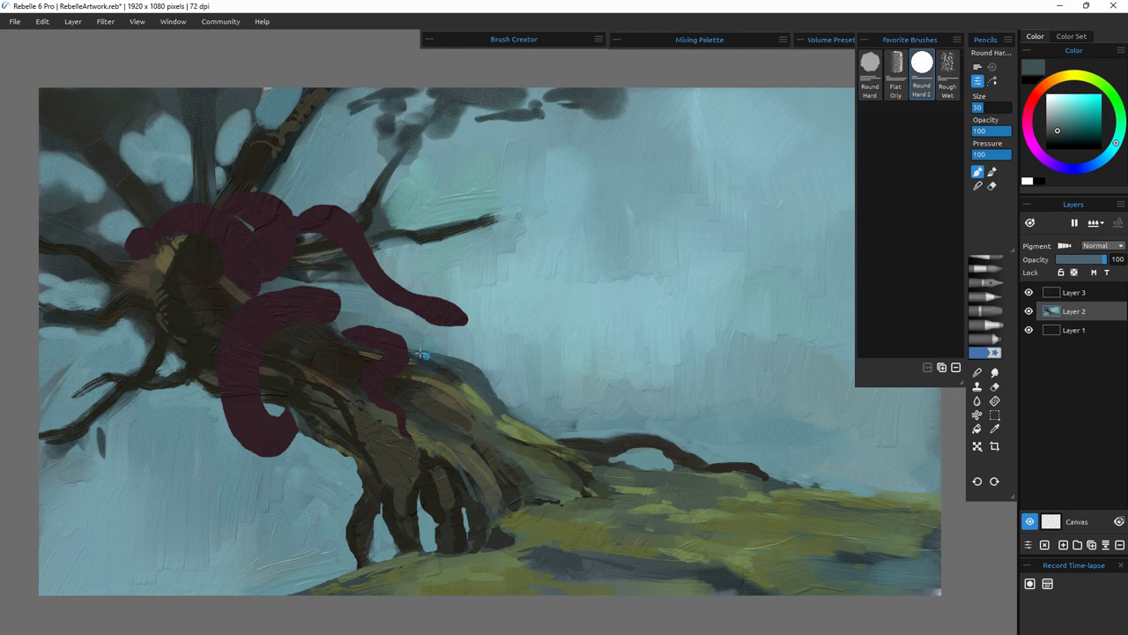
left_click(486, 393, "alt")
left_click_drag(480, 382, 441, 360)
mouse_move(462, 365)
left_mouse_down()
mouse_move(500, 405)
mouse_move(465, 413)
mouse_move(524, 446)
left_mouse_up()
left_click_drag(530, 448, 581, 470)
- Mix a brighter yellow-green and paint moss highlights on the root flare at the trunk's lower right
left_click(1069, 125)
left_click(1088, 77)
left_click(1074, 124)
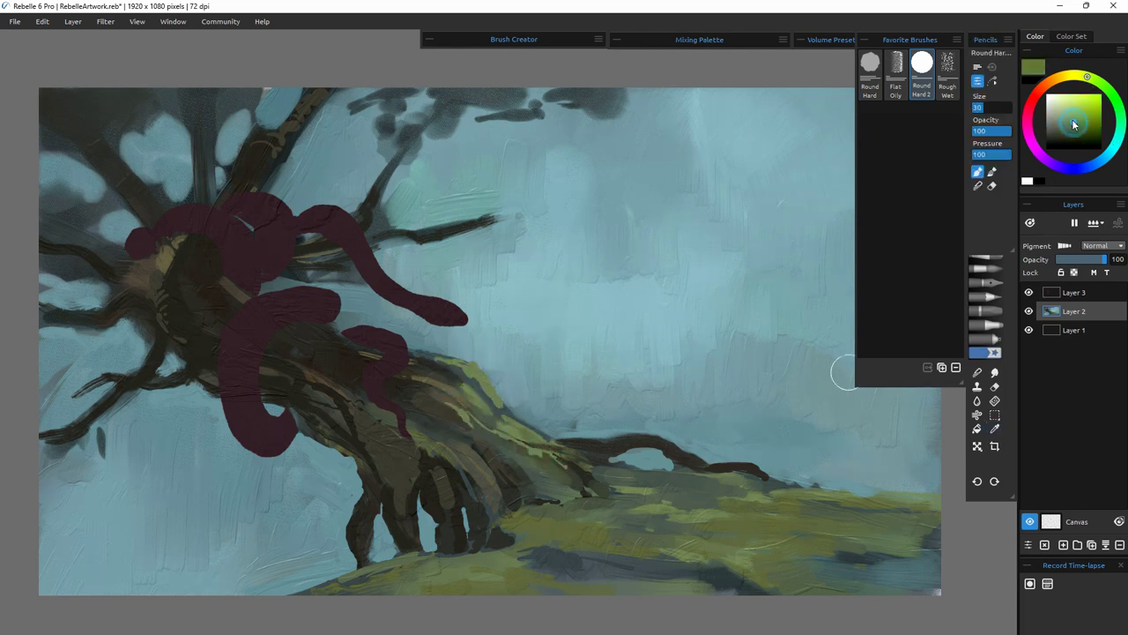
left_click(1084, 76)
left_click_drag(516, 453, 559, 472)
mouse_move(496, 433)
left_mouse_down()
mouse_move(515, 446)
mouse_move(493, 437)
left_mouse_up()
- Switch the brush's painting mode and spread soft mossy strokes over the root flare, upper trunk contour and middle trunk
left_click(992, 172)
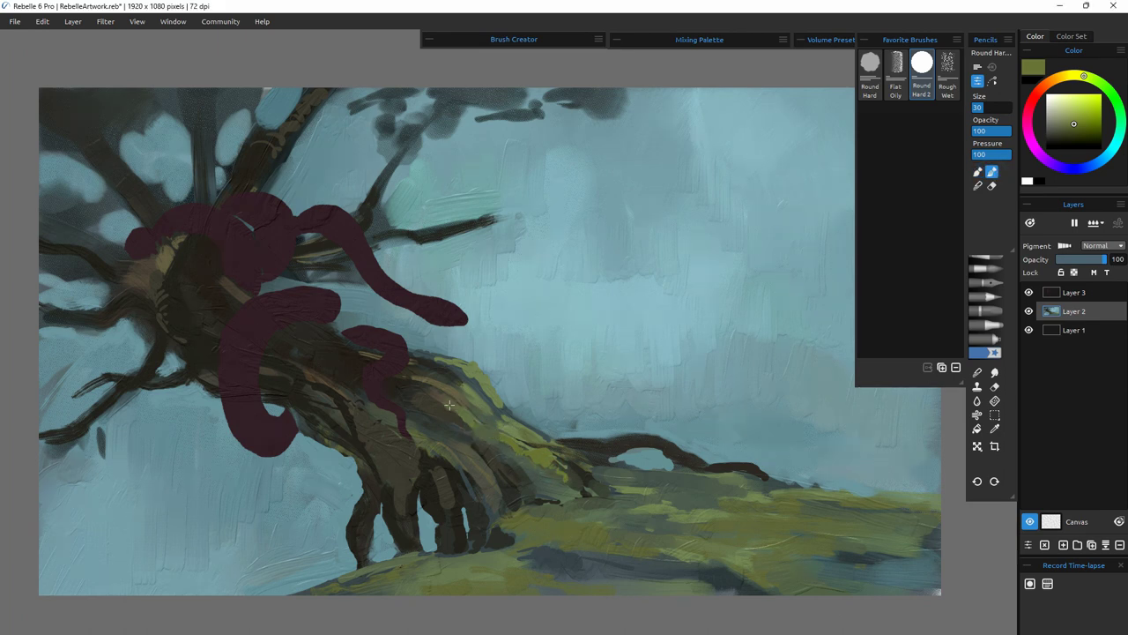
left_click_drag(450, 406, 411, 391)
left_click_drag(494, 441, 529, 457)
left_click_drag(544, 460, 576, 485)
left_click_drag(500, 419, 471, 379)
left_click_drag(471, 379, 414, 358)
mouse_move(331, 354)
left_mouse_down()
mouse_move(351, 360)
mouse_move(293, 332)
left_mouse_up()
left_click_drag(332, 404, 286, 360)
- Sample a lighter moss green and paint highlights down the lower trunk and the leftmost root leg
left_click(522, 430, "alt")
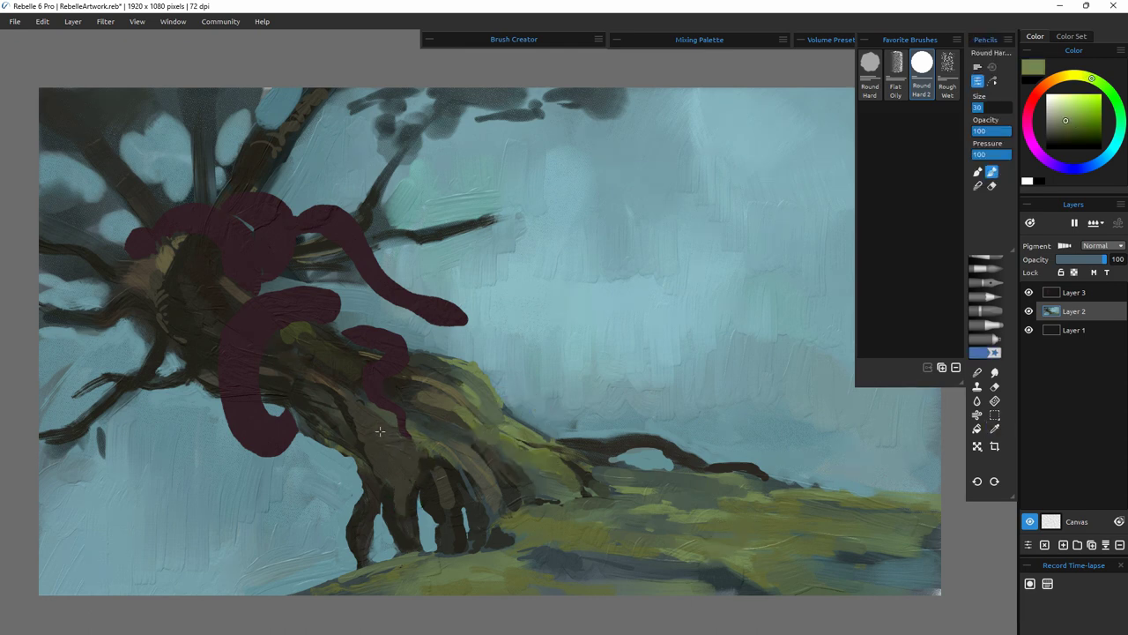
mouse_move(388, 437)
left_mouse_down()
mouse_move(407, 469)
mouse_move(357, 525)
left_mouse_up()
left_click_drag(350, 401, 395, 447)
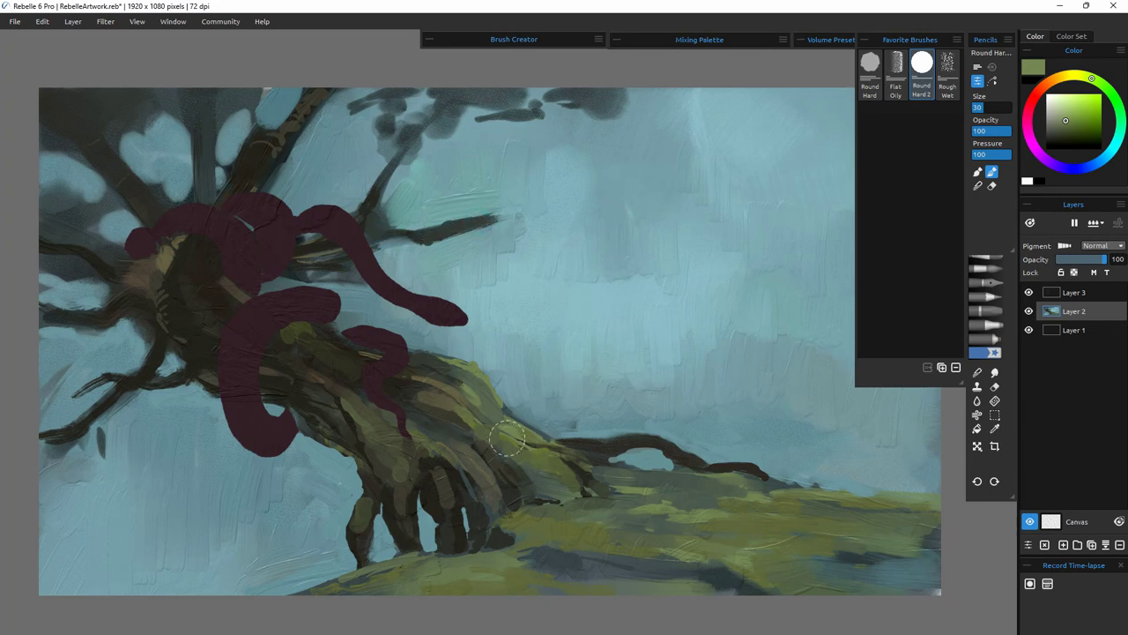
- Sample the light blue background and clean up the gaps around the right side branches and the foliage above them
key("i")
left_click(391, 292, "alt")
left_click_drag(358, 264, 312, 275)
left_click_drag(380, 249, 428, 269)
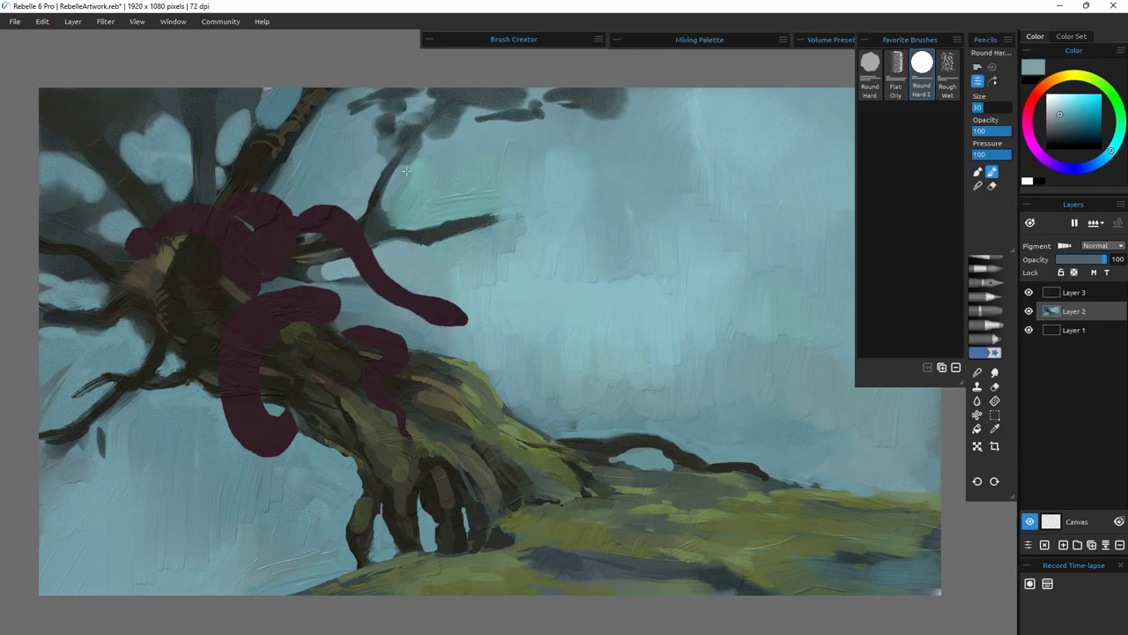
mouse_move(405, 170)
left_mouse_down()
mouse_move(423, 133)
mouse_move(379, 141)
mouse_move(344, 124)
mouse_move(332, 160)
mouse_move(321, 134)
left_mouse_up()
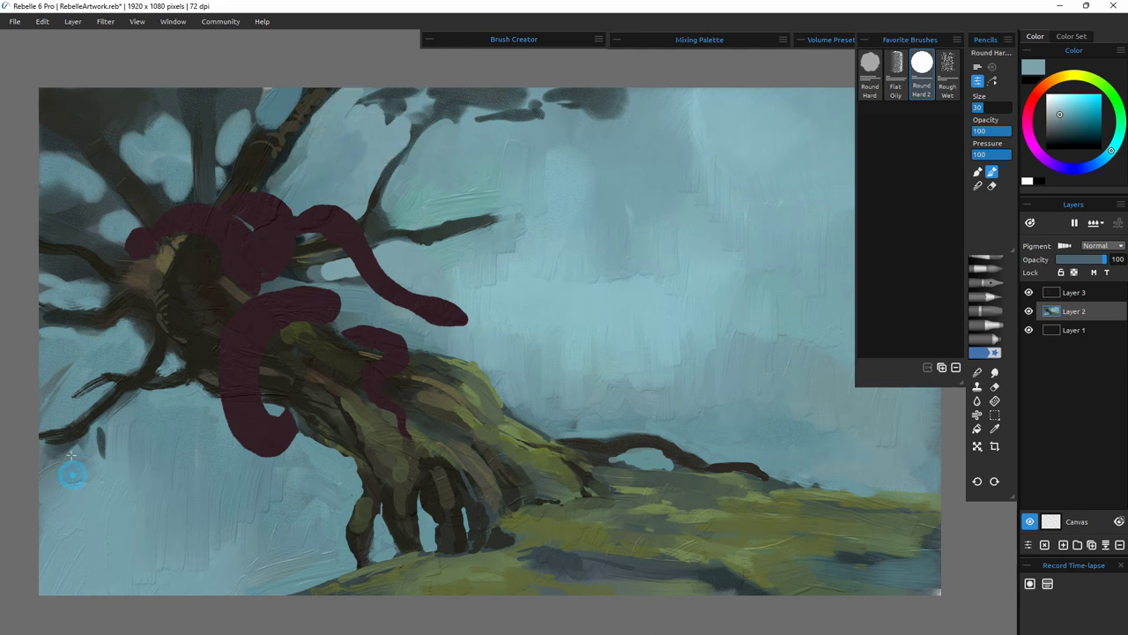
- Refine the background gaps between the left branches with light blue strokes
left_click_drag(149, 336, 111, 334)
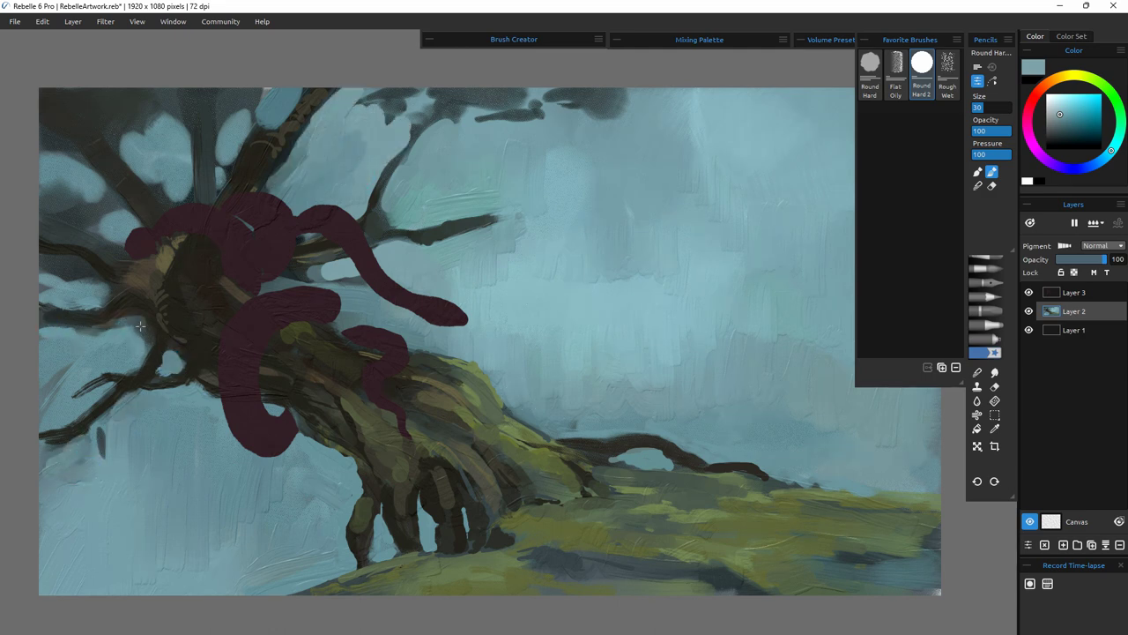
left_click(169, 347)
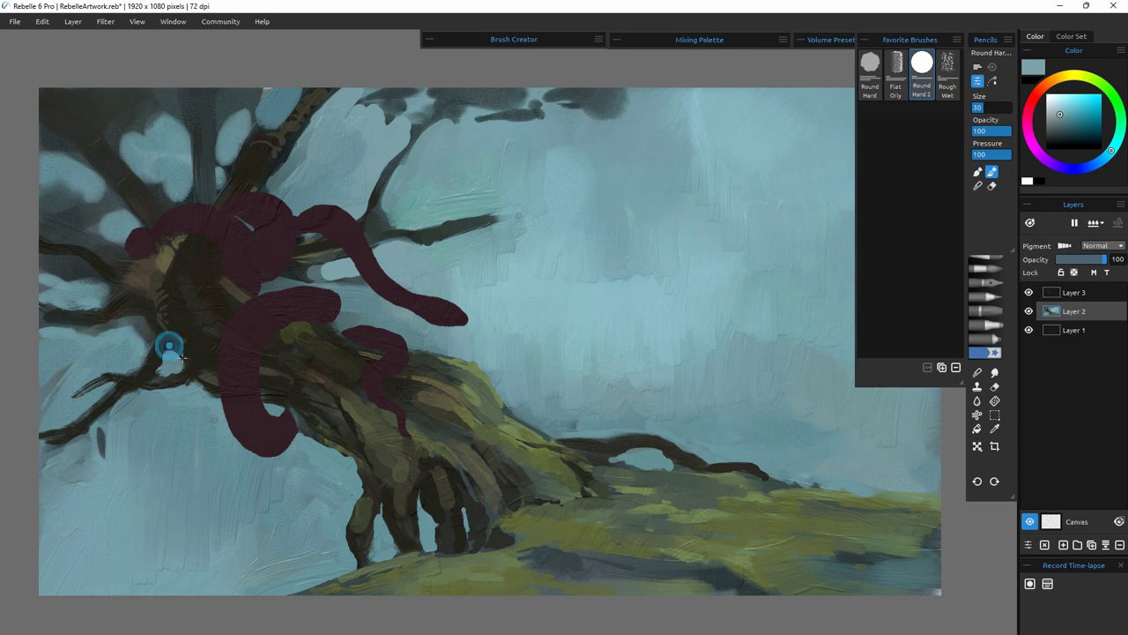
left_click(111, 247, "alt")
mouse_move(116, 239)
left_mouse_down()
mouse_move(101, 238)
mouse_move(88, 264)
mouse_move(101, 286)
left_mouse_up()
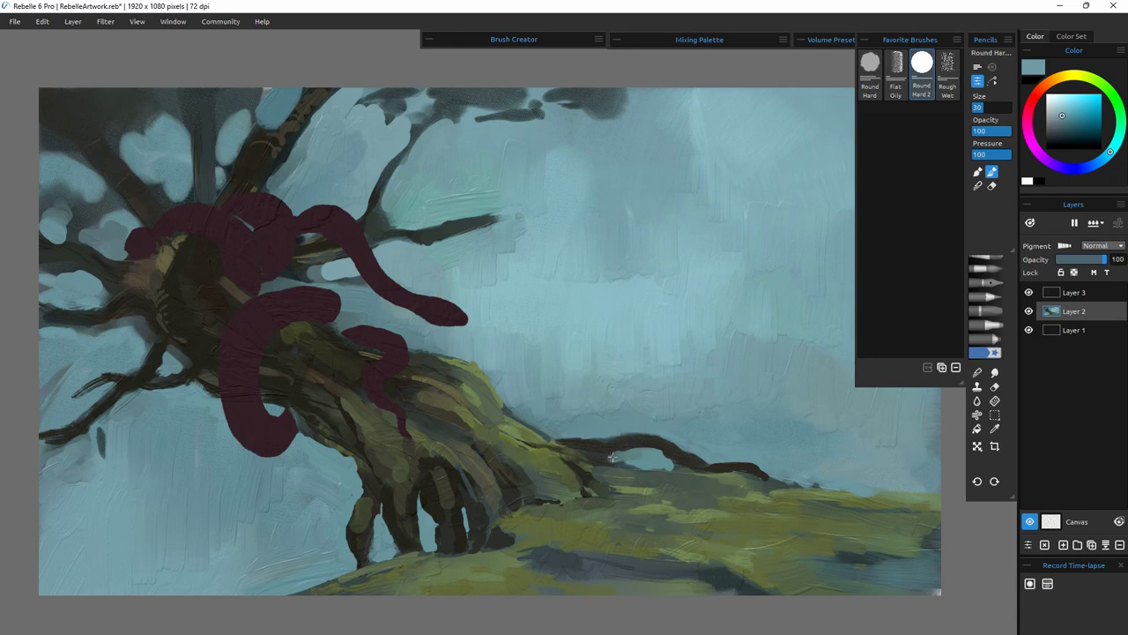
- Slim the far right root and brighten the misty background above the ground's edge with sampled light blue
mouse_move(690, 452)
left_mouse_down()
mouse_move(675, 441)
mouse_move(775, 473)
mouse_move(702, 443)
mouse_move(787, 430)
left_mouse_up()
left_click(719, 437)
left_click(712, 365, "alt")
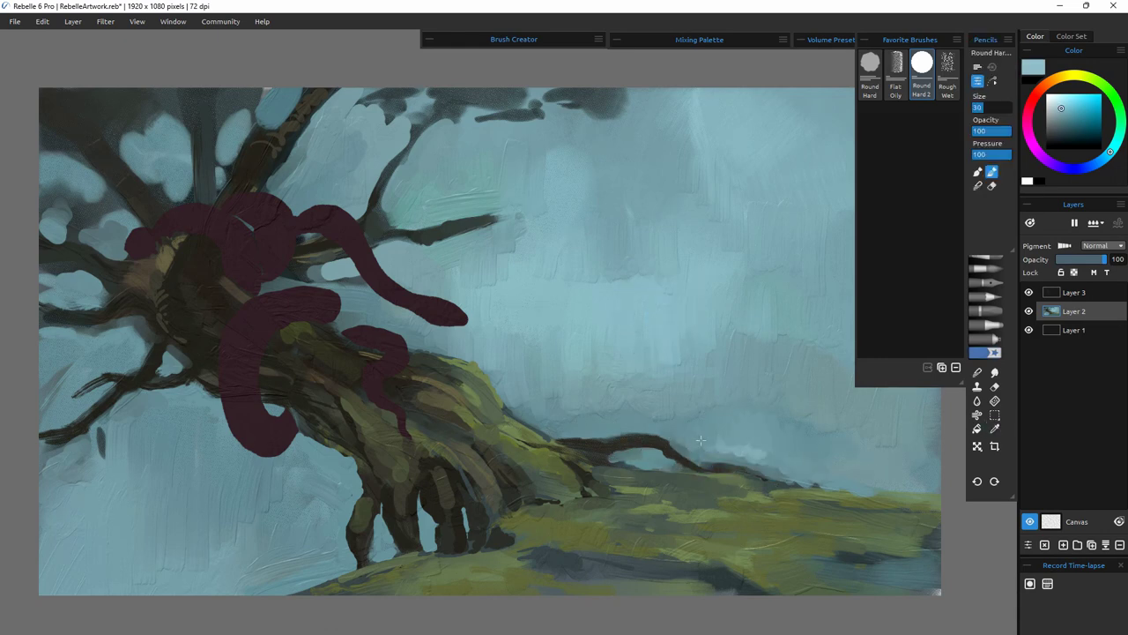
mouse_move(683, 425)
left_mouse_down()
mouse_move(794, 426)
mouse_move(821, 456)
left_mouse_up()
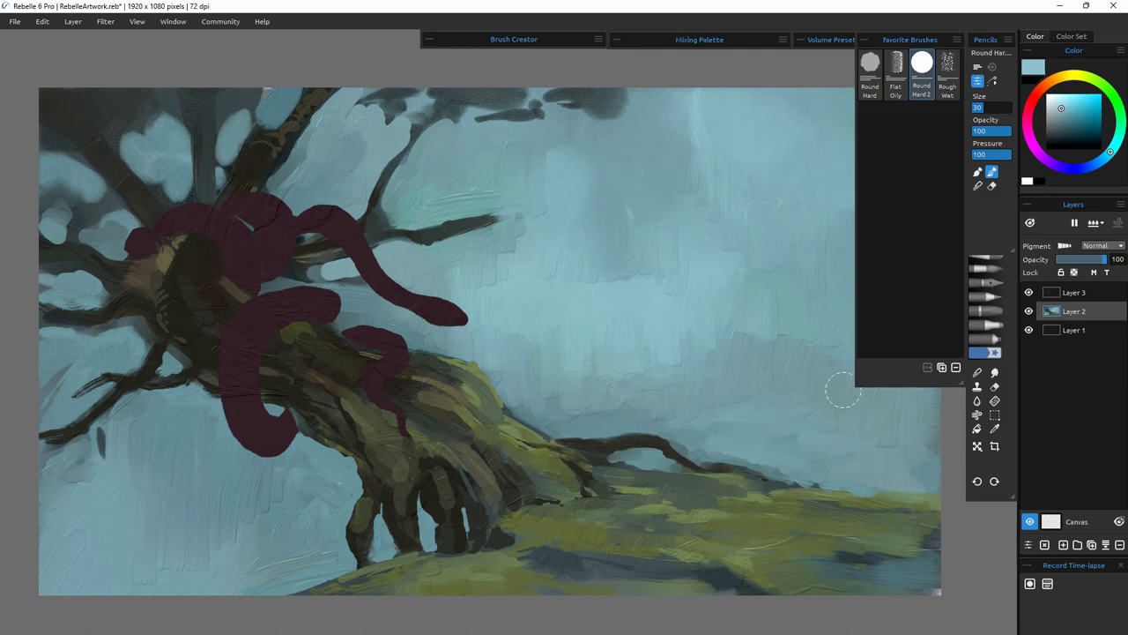
- Brighten the background beneath the left branches with light blue strokes and streak pale blue across the upper-right sky
left_click_drag(100, 529, 231, 560)
left_click_drag(71, 471, 46, 538)
mouse_move(92, 448)
left_mouse_down()
mouse_move(91, 463)
mouse_move(79, 449)
left_mouse_up()
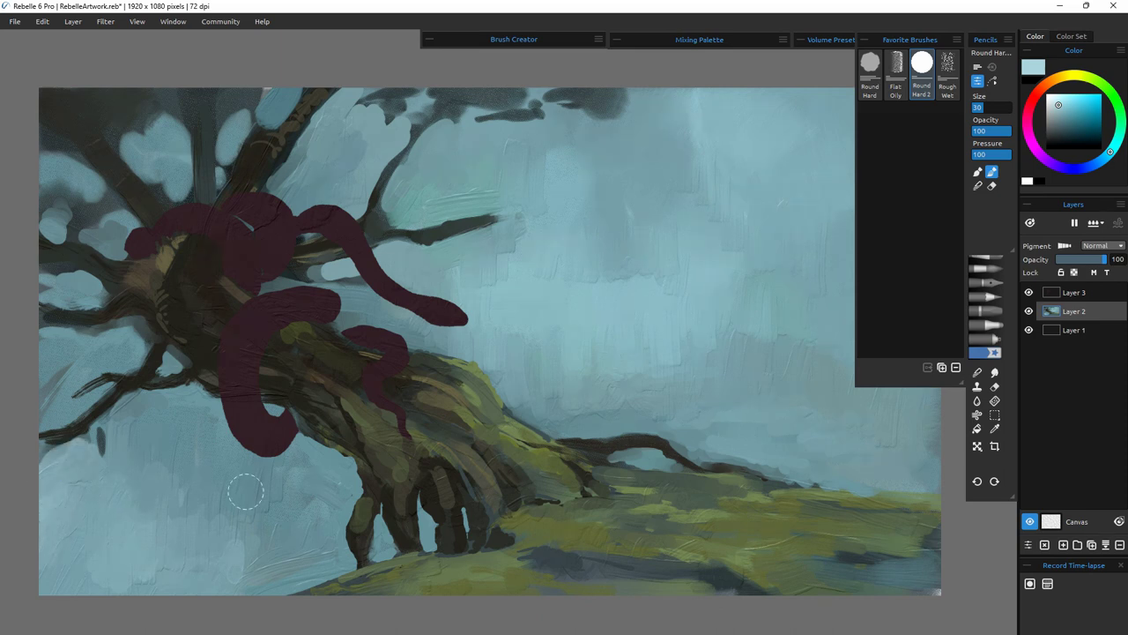
left_click_drag(829, 189, 679, 223)
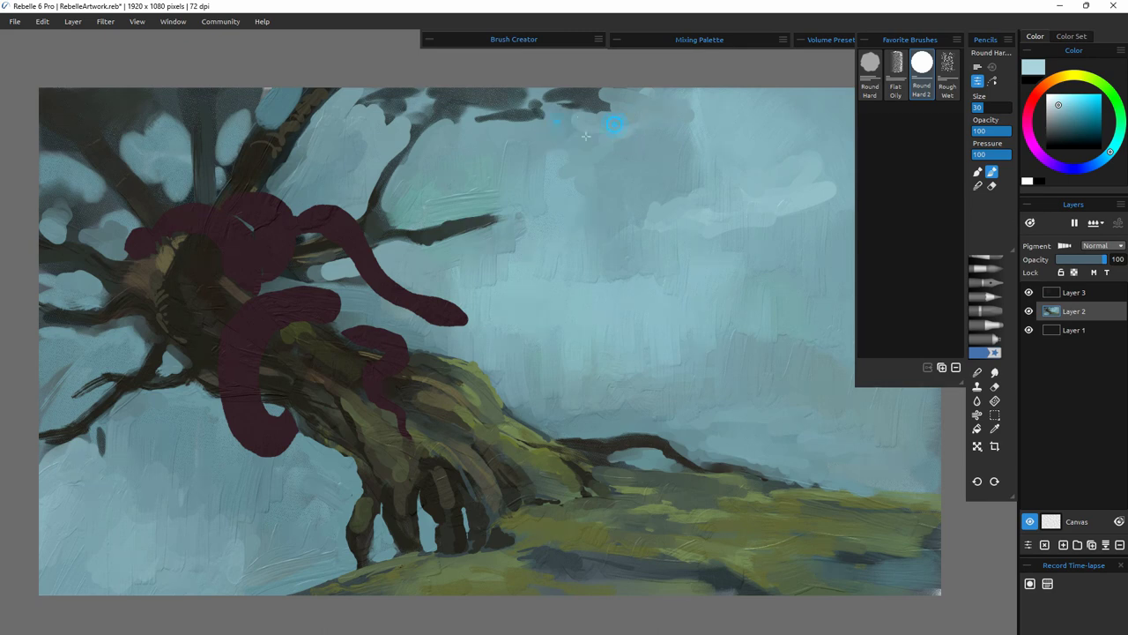
- Switch to the Rough Wet brush and paint pale blue light rays and a bright patch in the upper-right sky
left_click(947, 72)
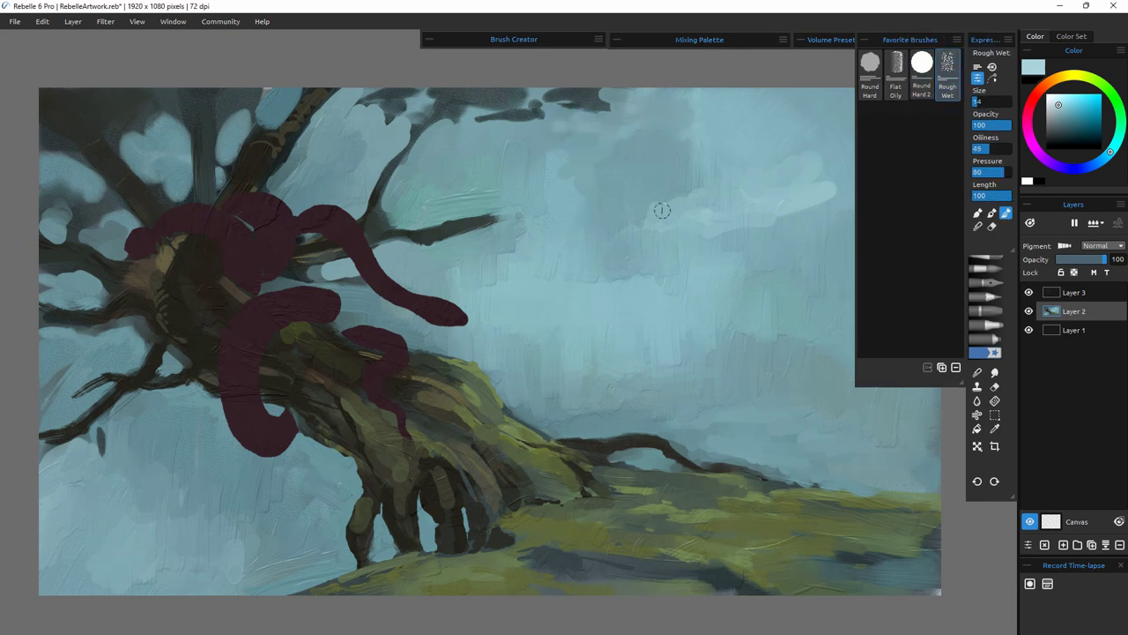
left_click_drag(745, 217, 827, 219)
left_click(864, 40)
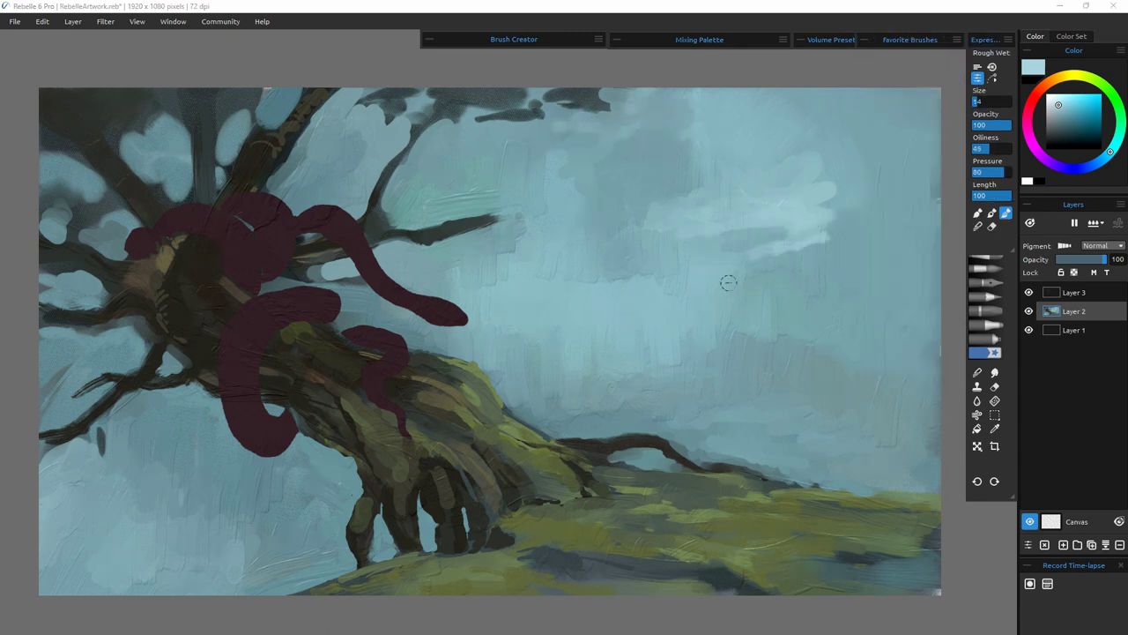
mouse_move(671, 280)
left_mouse_down()
mouse_move(728, 253)
mouse_move(798, 221)
mouse_move(664, 229)
left_mouse_up()
mouse_move(642, 211)
left_mouse_down()
mouse_move(622, 176)
mouse_move(659, 92)
mouse_move(708, 189)
mouse_move(846, 132)
mouse_move(764, 164)
mouse_move(688, 92)
mouse_move(680, 255)
mouse_move(588, 208)
mouse_move(622, 222)
mouse_move(666, 114)
mouse_move(872, 141)
mouse_move(852, 109)
left_mouse_up()
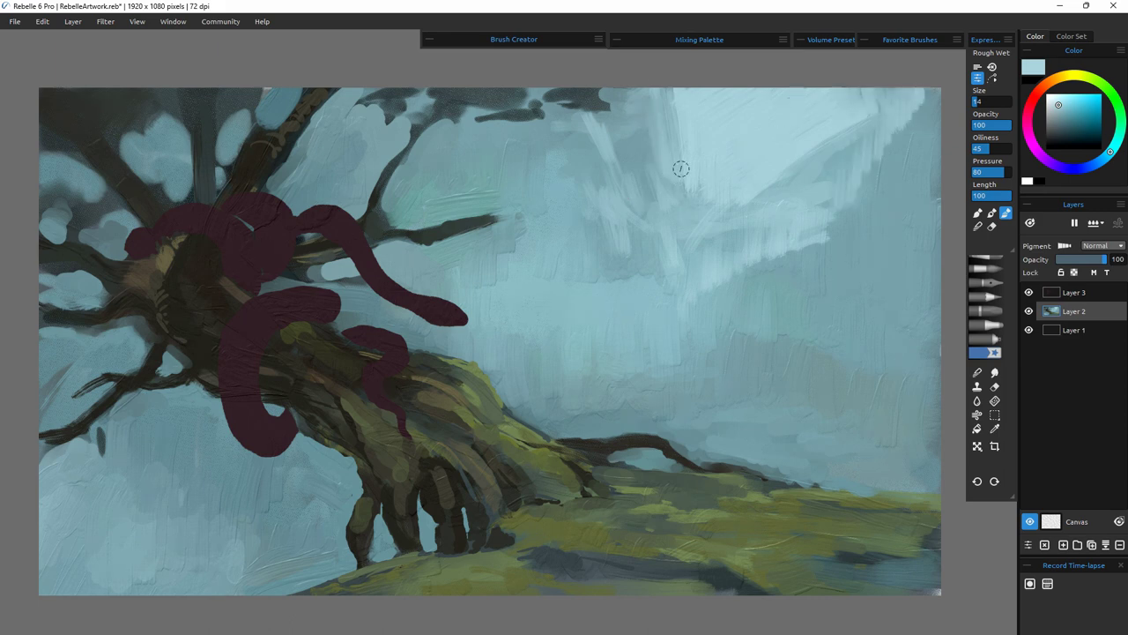
- Sample darker background blues and paint soft misty shapes below the light rays and beside the mossy trunk
left_click(830, 287, "alt")
left_click_drag(828, 237, 710, 297)
left_click_drag(629, 283, 680, 339)
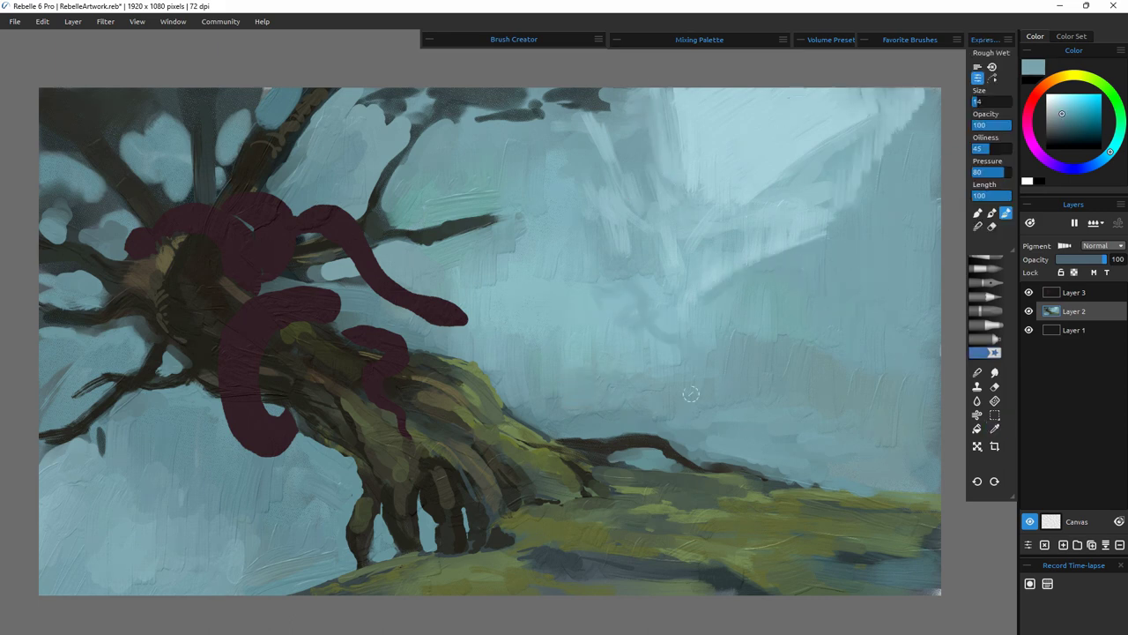
left_click(620, 420, "alt")
left_click_drag(571, 334, 640, 378)
mouse_move(497, 344)
left_mouse_down()
mouse_move(561, 339)
mouse_move(485, 369)
left_mouse_up()
mouse_move(528, 338)
left_mouse_down()
mouse_move(500, 260)
mouse_move(527, 291)
mouse_move(480, 324)
mouse_move(458, 279)
left_mouse_up()
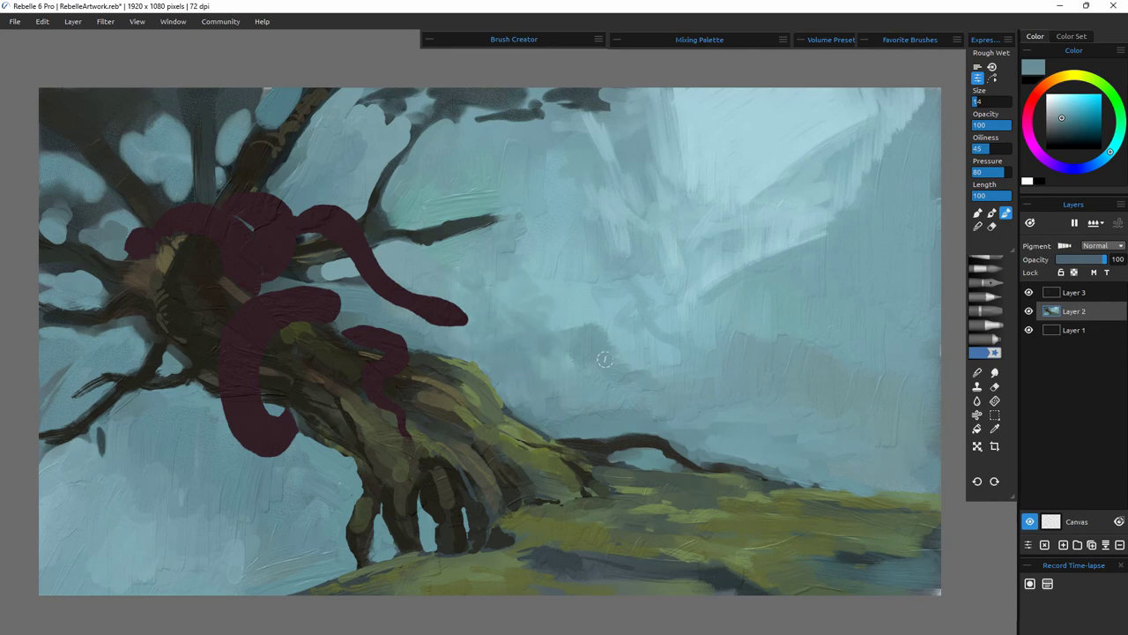
- Darken the distant slope along the edge of the bright sky patch and mute the light rays with muted blue
left_click_drag(721, 228, 754, 195)
left_click_drag(833, 152, 873, 98)
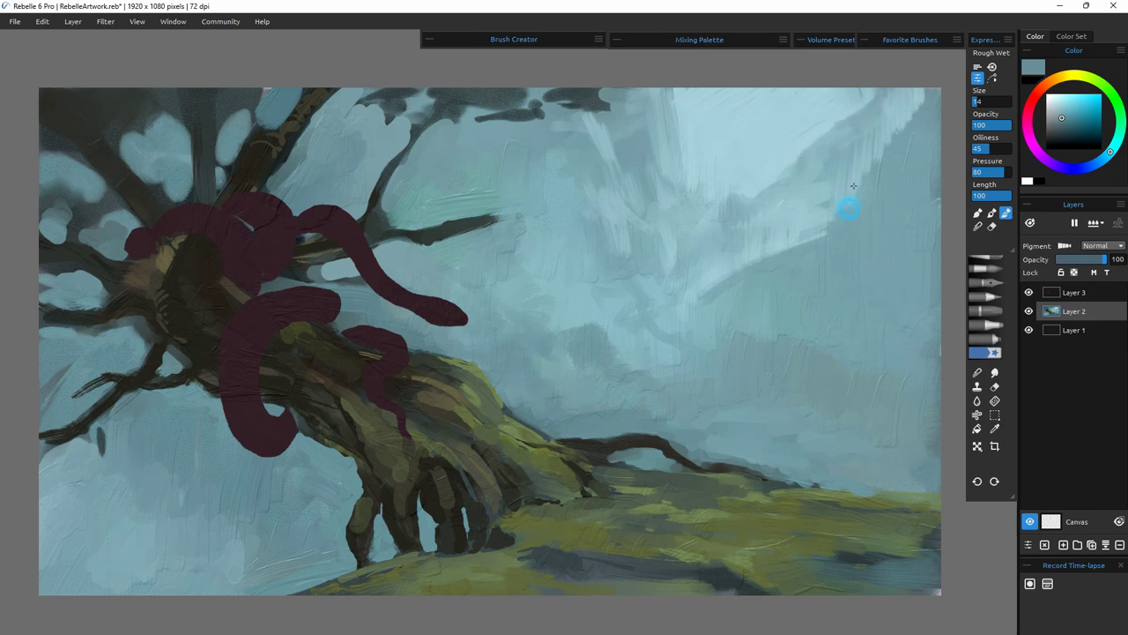
left_click_drag(848, 172, 903, 141)
left_click_drag(650, 259, 617, 254)
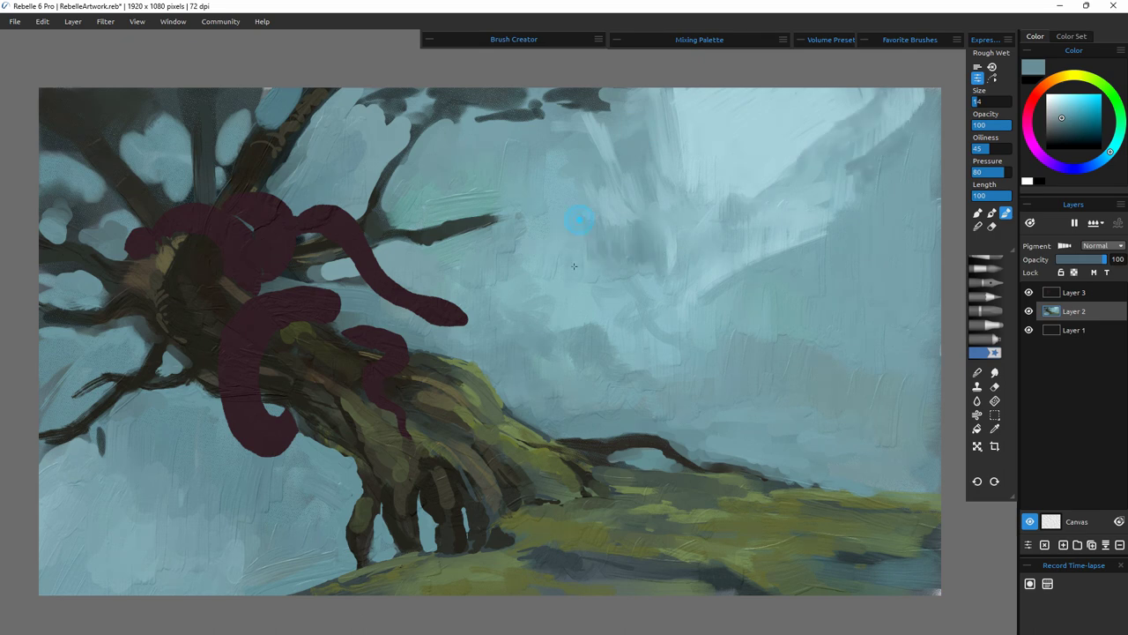
- Set the brush size to 26, blend the light rays into the sky and block in a muted blue hill above the ground
left_click(981, 102)
mouse_move(600, 98)
left_mouse_down()
mouse_move(646, 170)
mouse_move(669, 286)
mouse_move(512, 211)
left_mouse_up()
left_click_drag(520, 189, 560, 163)
left_click_drag(564, 268, 538, 291)
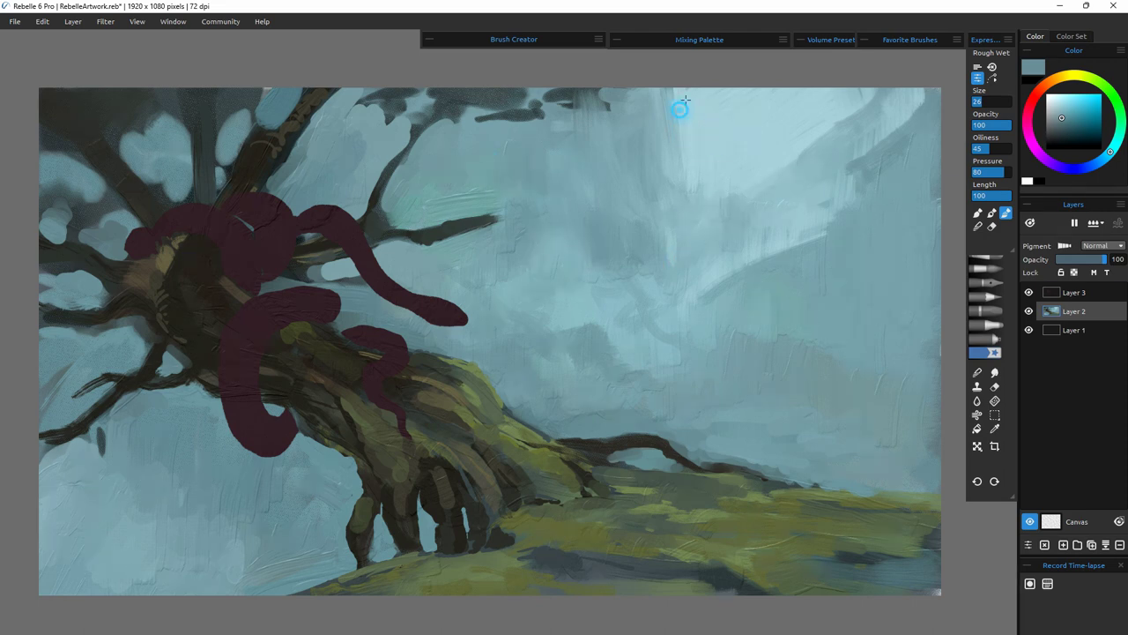
mouse_move(684, 101)
left_mouse_down()
mouse_move(671, 200)
mouse_move(724, 204)
left_mouse_up()
mouse_move(746, 362)
left_mouse_down()
mouse_move(783, 360)
mouse_move(930, 430)
mouse_move(912, 371)
mouse_move(764, 395)
mouse_move(895, 468)
mouse_move(720, 391)
mouse_move(744, 354)
mouse_move(838, 403)
left_mouse_up()
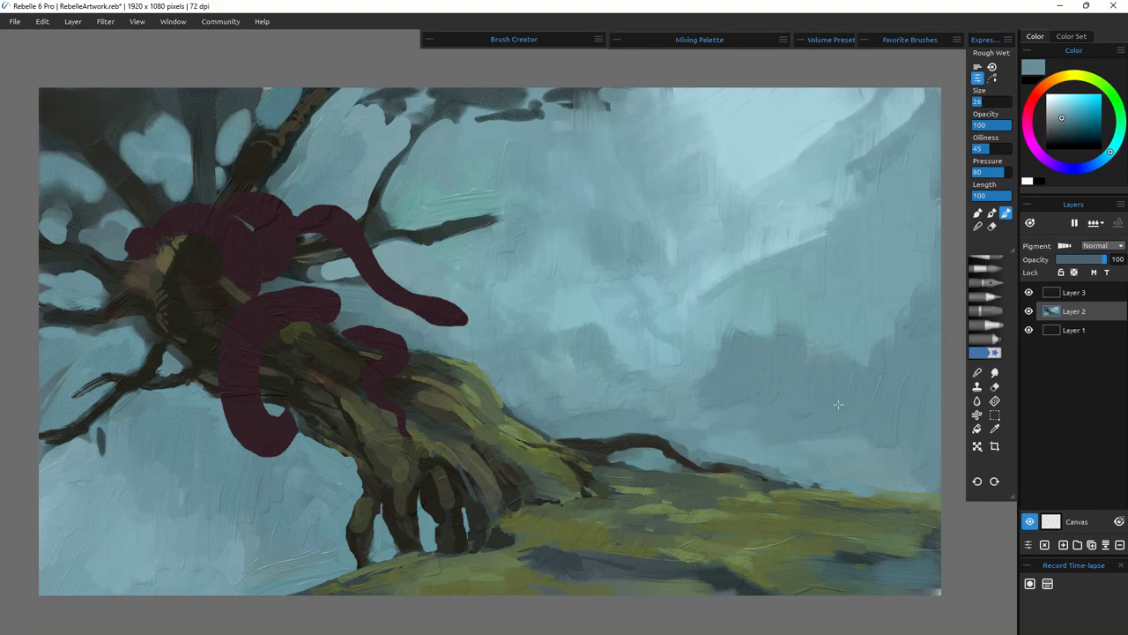
- Darken the lower-left background and build up the distant hill shapes in the middle of the scene with muted blue
mouse_move(128, 519)
left_mouse_down()
mouse_move(233, 575)
mouse_move(192, 514)
left_mouse_up()
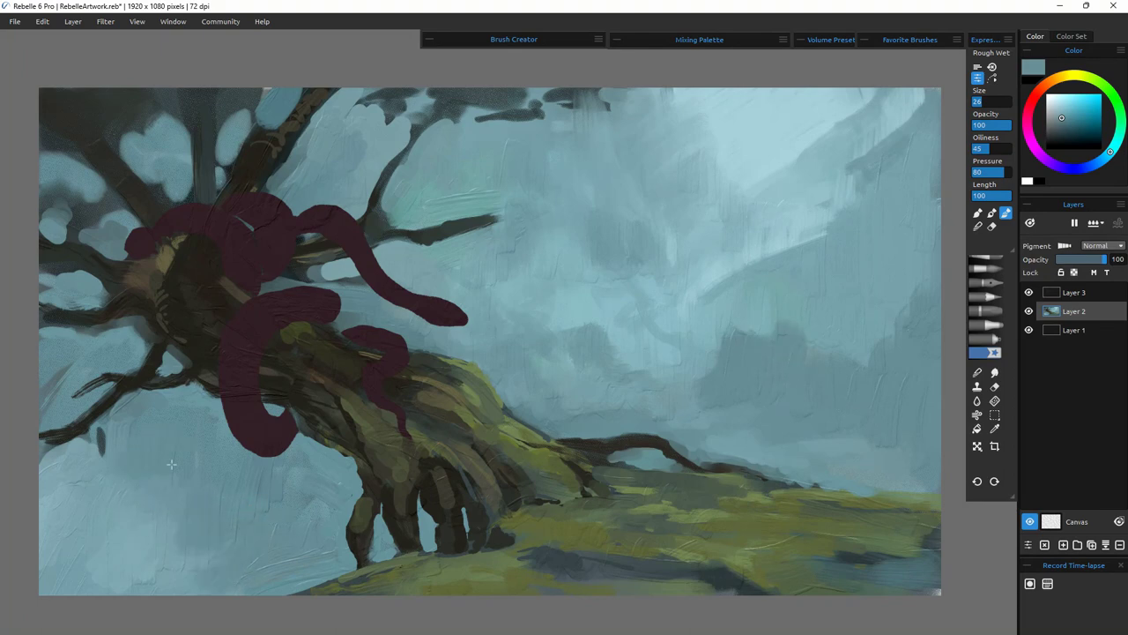
mouse_move(134, 490)
left_mouse_down()
mouse_move(97, 520)
mouse_move(244, 561)
mouse_move(124, 532)
left_mouse_up()
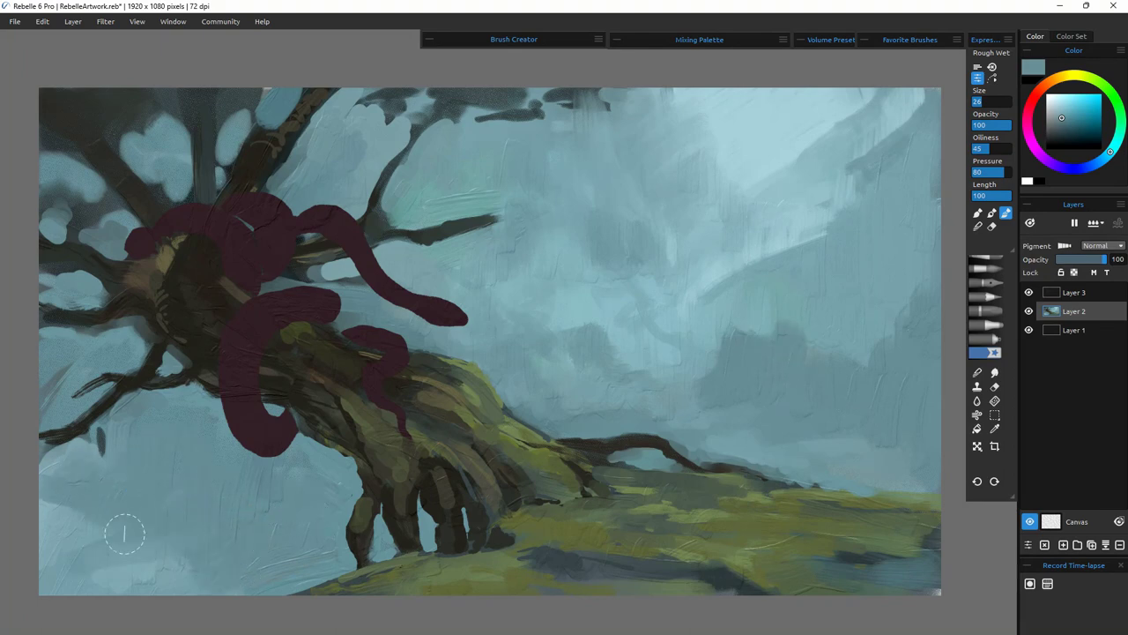
mouse_move(533, 190)
left_mouse_down()
mouse_move(529, 141)
mouse_move(657, 132)
mouse_move(665, 264)
mouse_move(685, 287)
mouse_move(763, 291)
mouse_move(704, 271)
left_mouse_up()
mouse_move(569, 348)
left_mouse_down()
mouse_move(564, 371)
mouse_move(633, 359)
left_mouse_up()
mouse_move(630, 183)
left_mouse_down()
mouse_move(589, 227)
mouse_move(585, 201)
left_mouse_up()
- Sample a lighter blue from the mist and even out the sky between the tree and the bright patch
left_click(685, 231, "alt")
left_click_drag(617, 252, 577, 121)
mouse_move(645, 171)
left_mouse_down()
mouse_move(644, 124)
mouse_move(670, 189)
left_mouse_up()
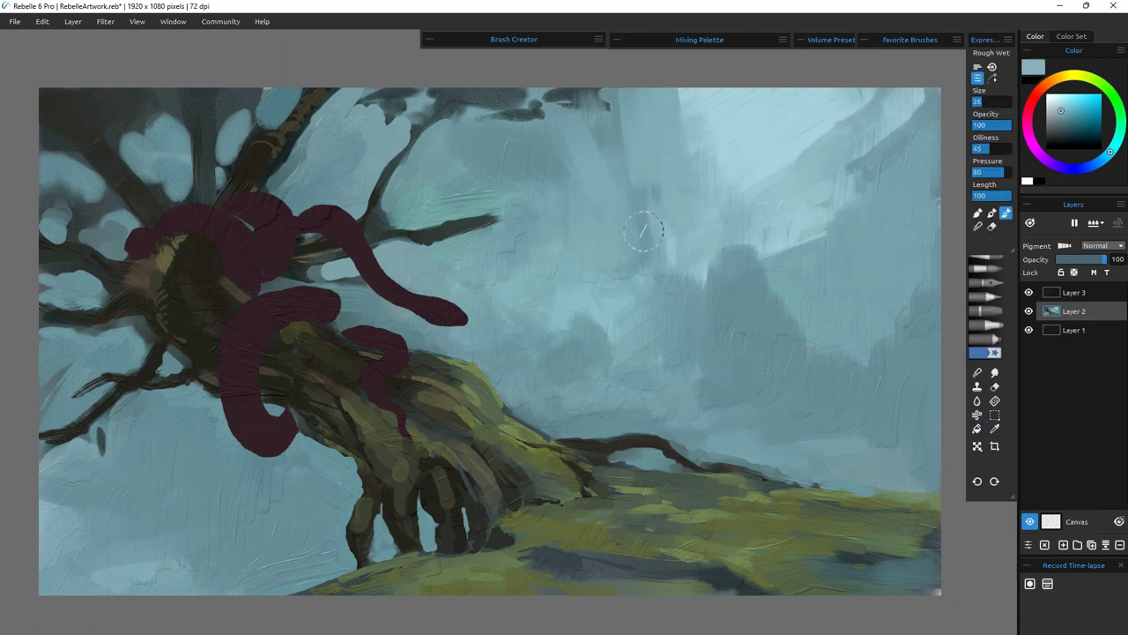
mouse_move(504, 171)
left_mouse_down()
mouse_move(529, 119)
mouse_move(564, 212)
left_mouse_up()
left_click_drag(618, 265, 650, 198)
left_click_drag(585, 319, 609, 355)
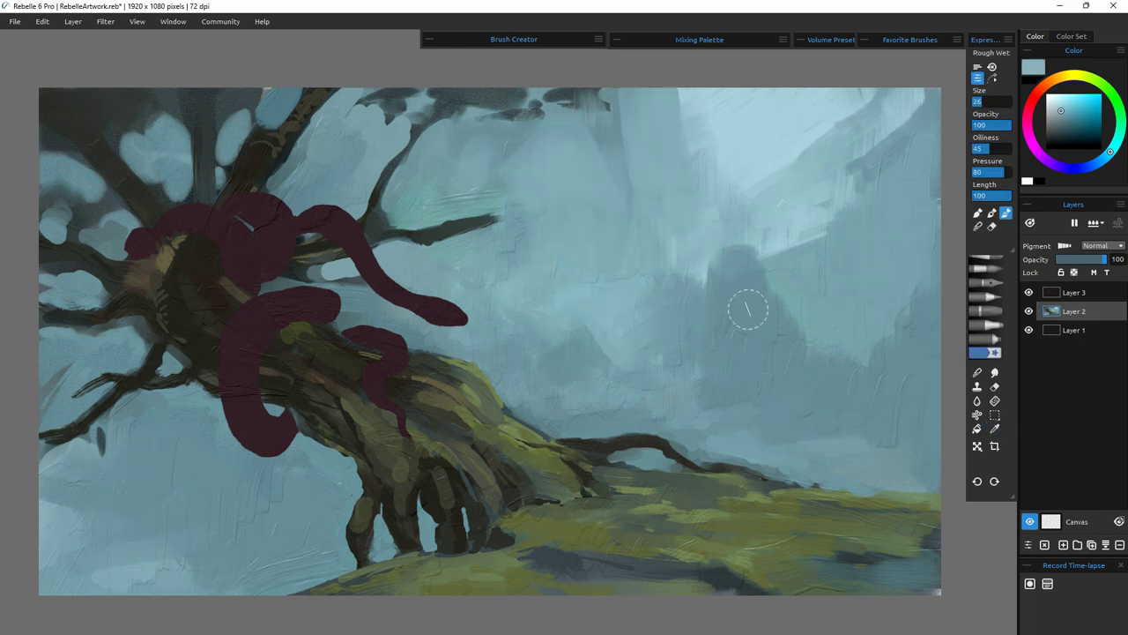
- Carve the distant hill into an angular peak and paint a light mist bank above the ground's edge
mouse_move(726, 267)
left_mouse_down()
mouse_move(769, 254)
mouse_move(811, 321)
left_mouse_up()
left_click_drag(681, 321, 687, 283)
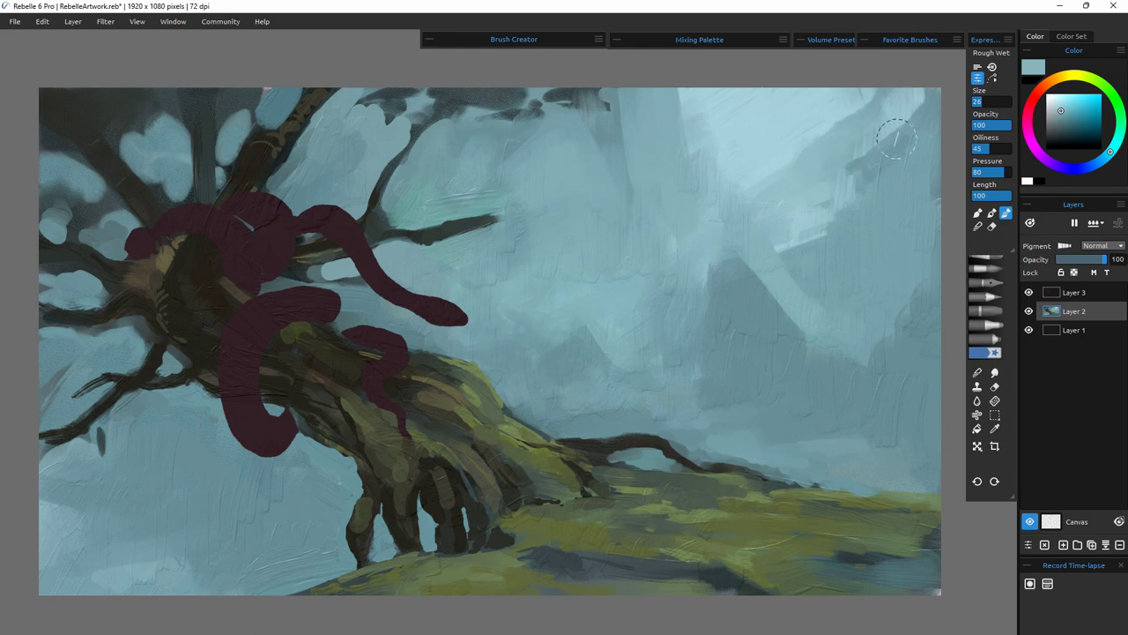
mouse_move(910, 225)
left_mouse_down()
mouse_move(776, 247)
mouse_move(861, 208)
left_mouse_up()
mouse_move(712, 432)
left_mouse_down()
mouse_move(790, 437)
mouse_move(833, 425)
mouse_move(816, 432)
left_mouse_up()
- Set the brush size to 18, pick a greyer blue, add mist near the roots and soften the distant peak
left_click(978, 102)
left_click(1057, 114)
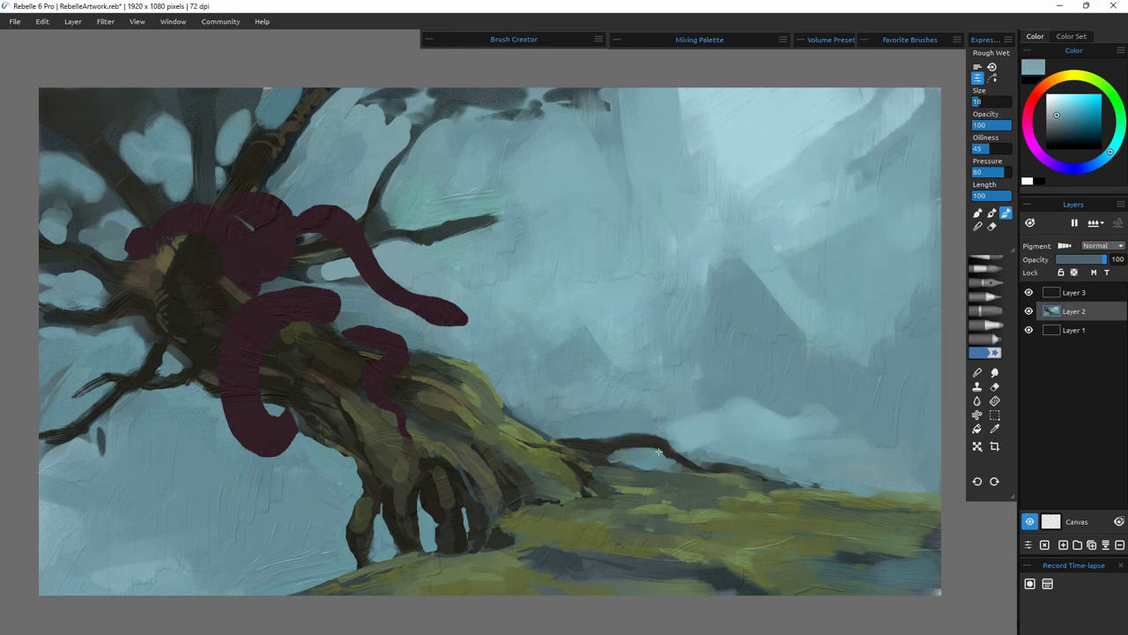
mouse_move(610, 436)
left_mouse_down()
mouse_move(569, 423)
mouse_move(605, 416)
left_mouse_up()
left_click_drag(342, 490, 312, 504)
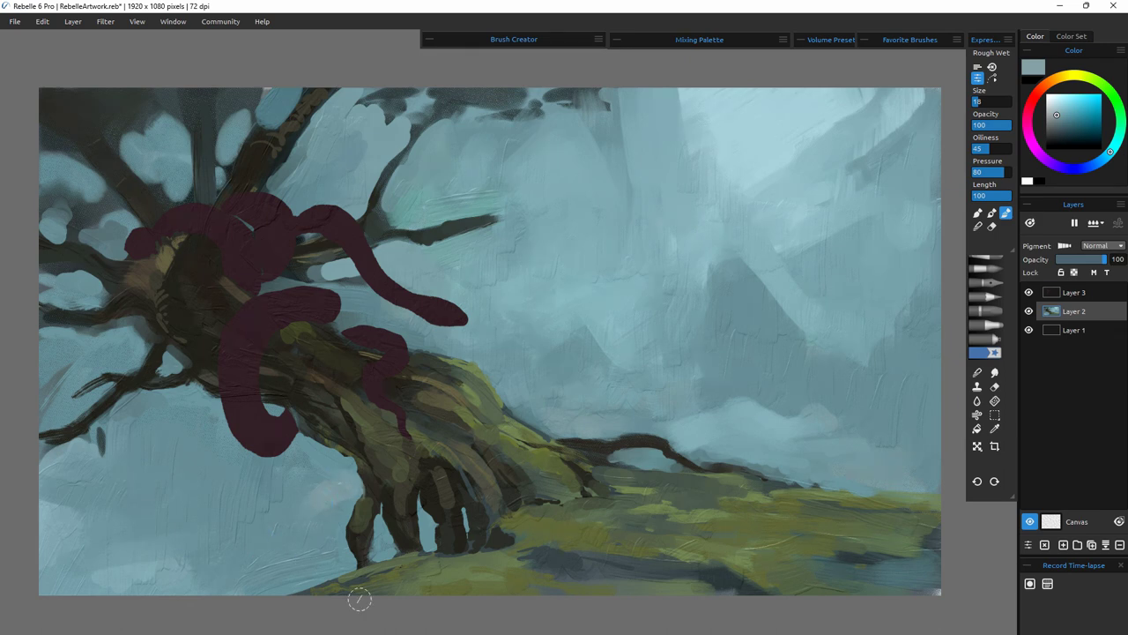
left_click_drag(780, 298, 806, 326)
left_click_drag(739, 269, 709, 266)
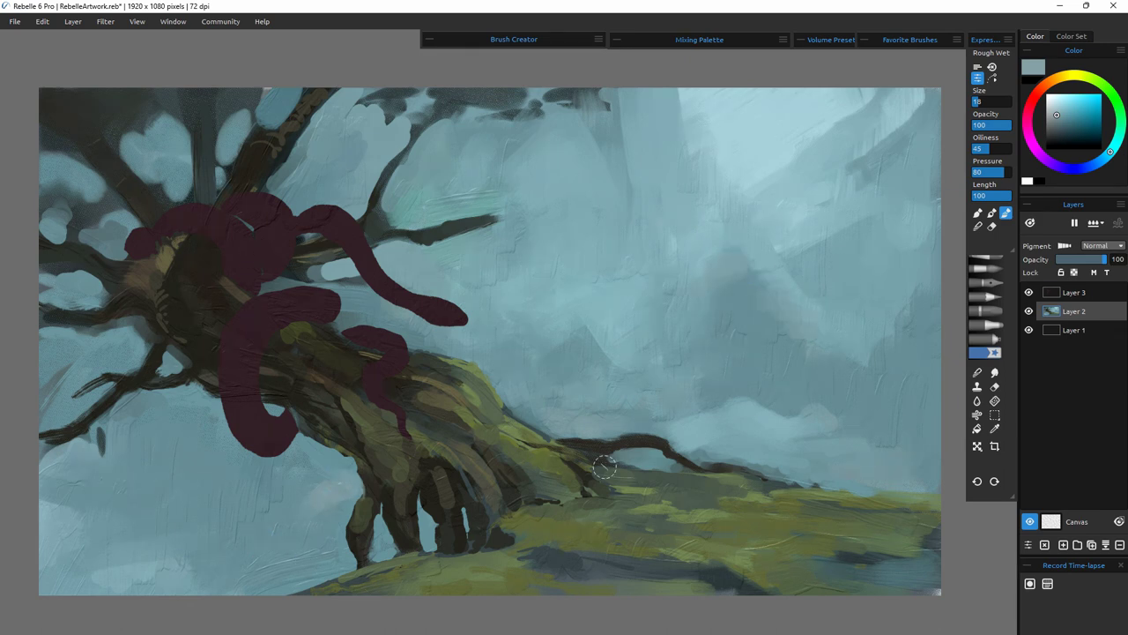
- Lock transparency on Layer 3, mix a dull orange-brown from the snake's colour and paint the upper surfaces of its coils
left_click(1073, 292)
left_click(1073, 271)
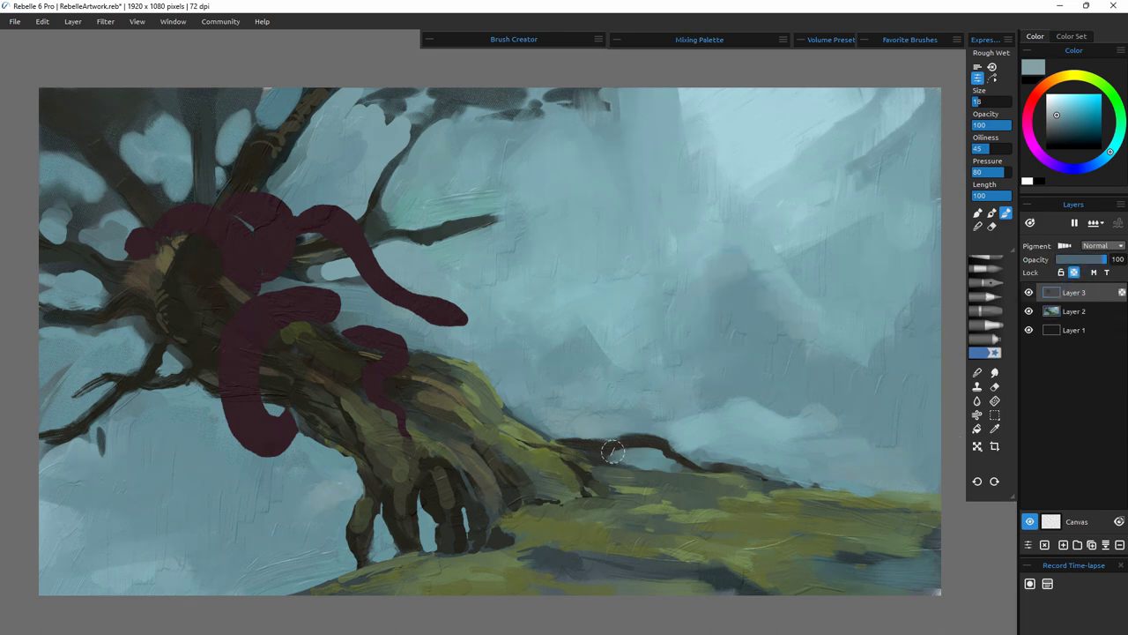
left_click(384, 284, "alt")
left_click(1059, 134)
left_click(1050, 82)
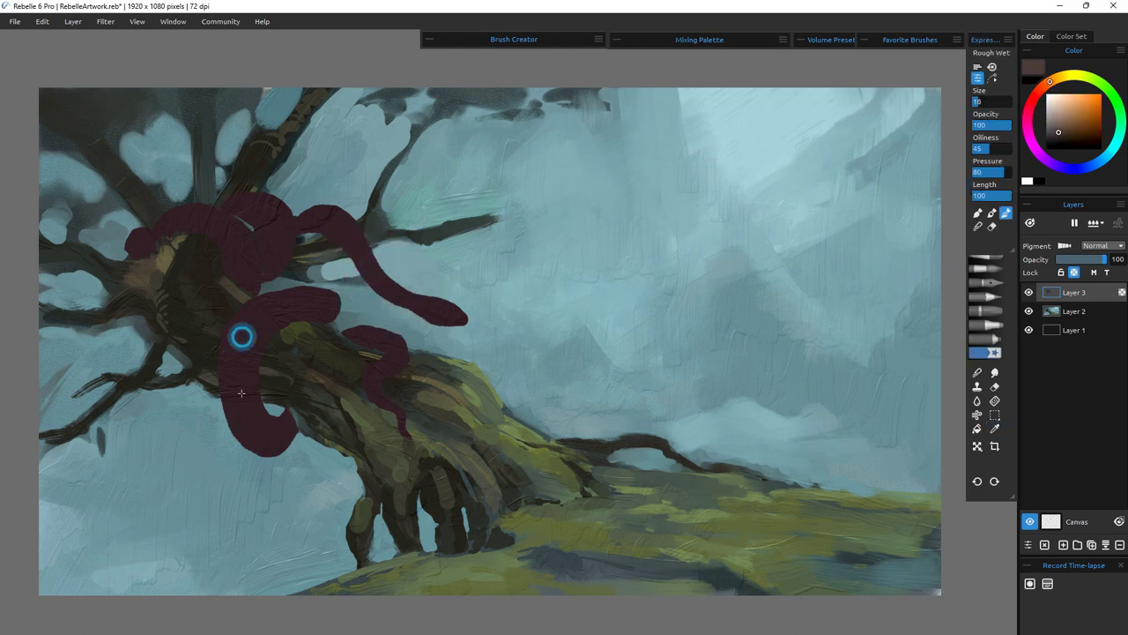
left_click_drag(243, 337, 246, 386)
left_click_drag(243, 329, 293, 303)
left_click_drag(213, 219, 188, 214)
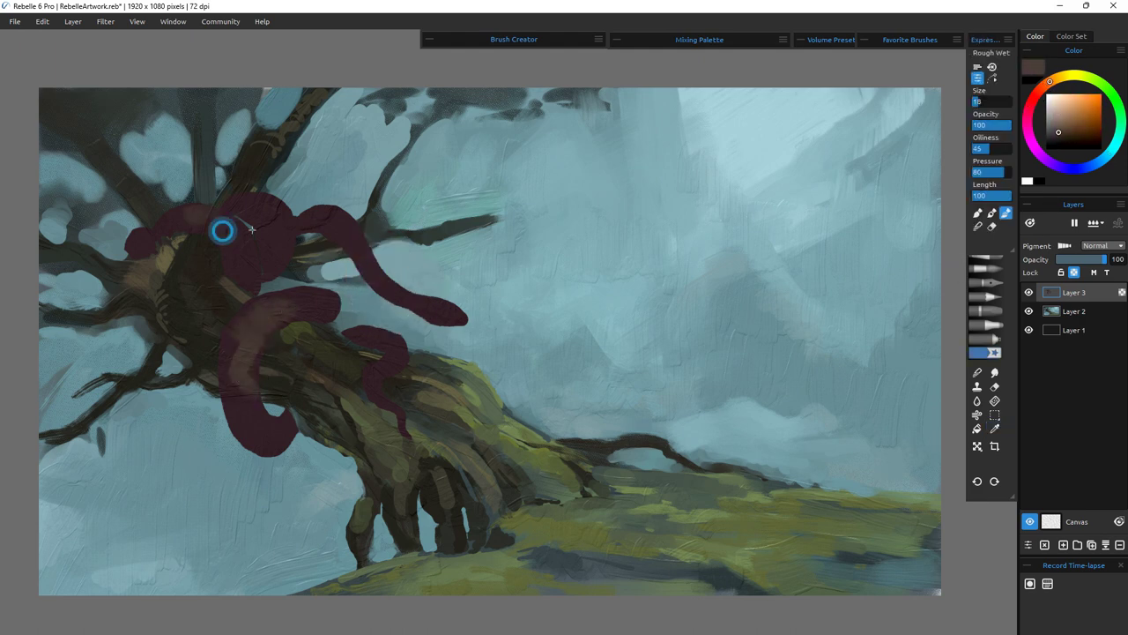
mouse_move(256, 207)
left_mouse_down()
mouse_move(277, 229)
mouse_move(343, 214)
left_mouse_up()
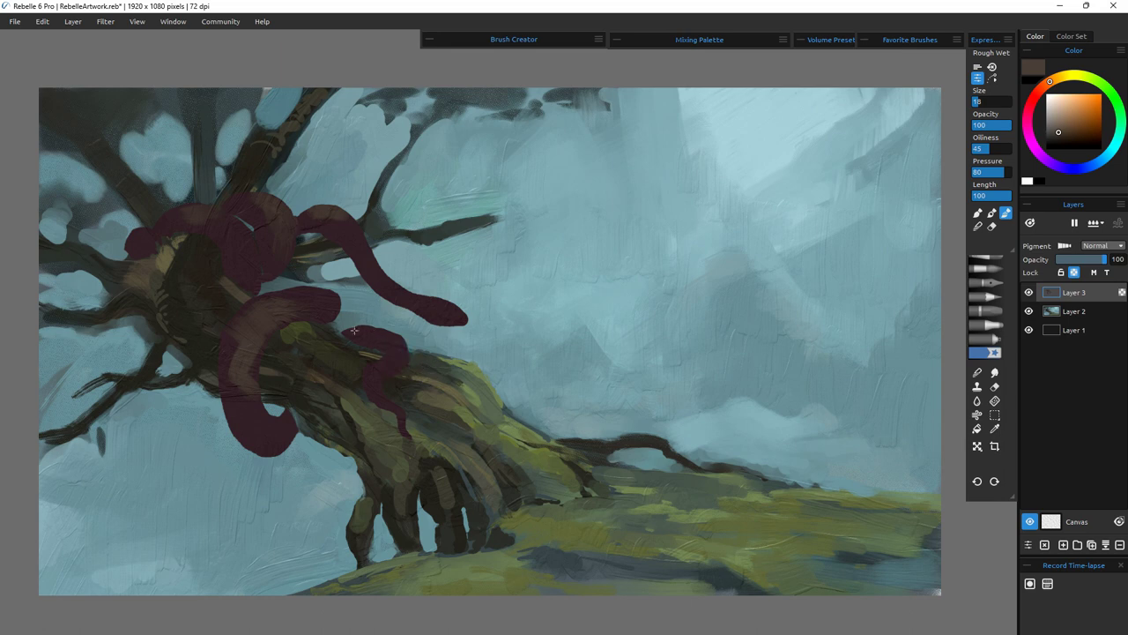
mouse_move(235, 314)
left_mouse_down()
mouse_move(238, 362)
mouse_move(302, 314)
left_mouse_up()
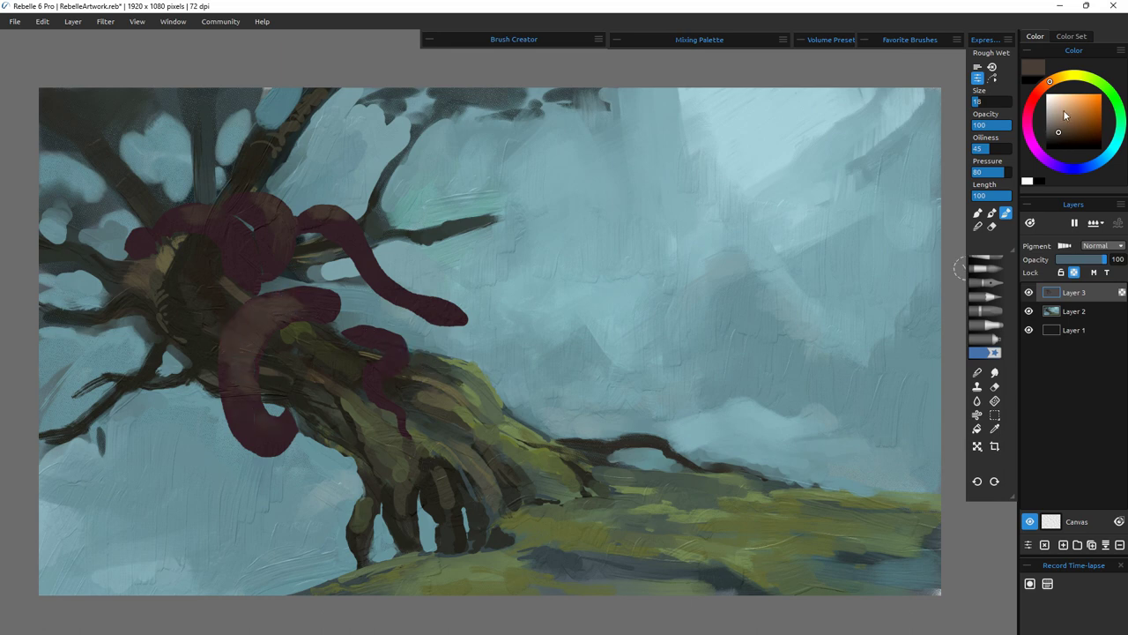
- Tint the snake's lower edges with dull purple and add slate-blue highlights along the tops of its coils
left_click(1056, 165)
left_click_drag(245, 439, 277, 468)
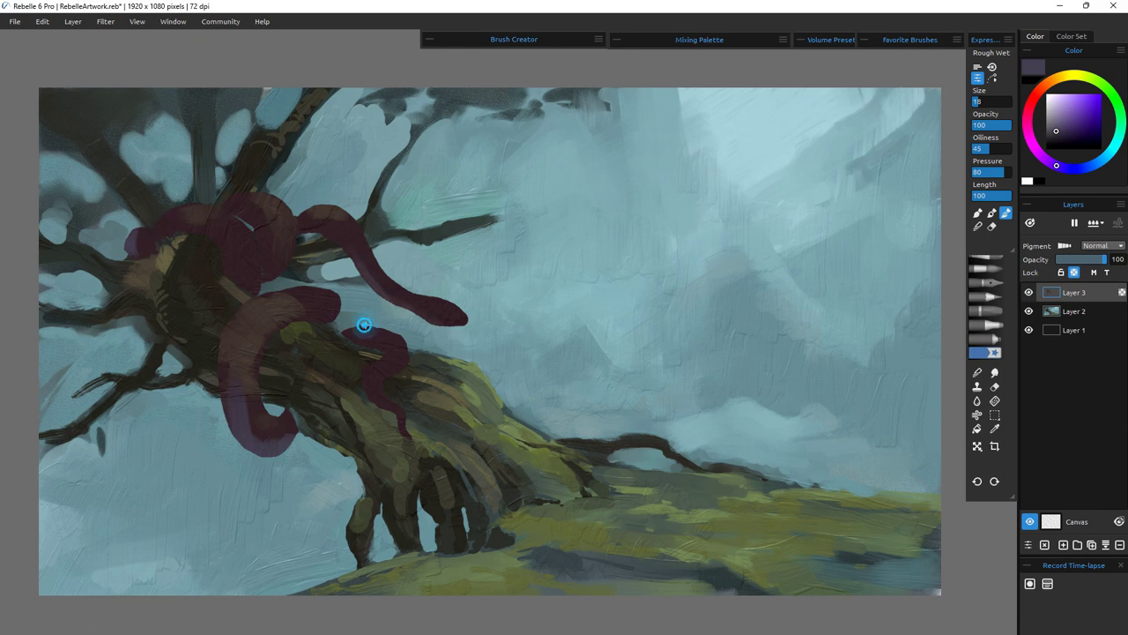
left_click(1099, 161)
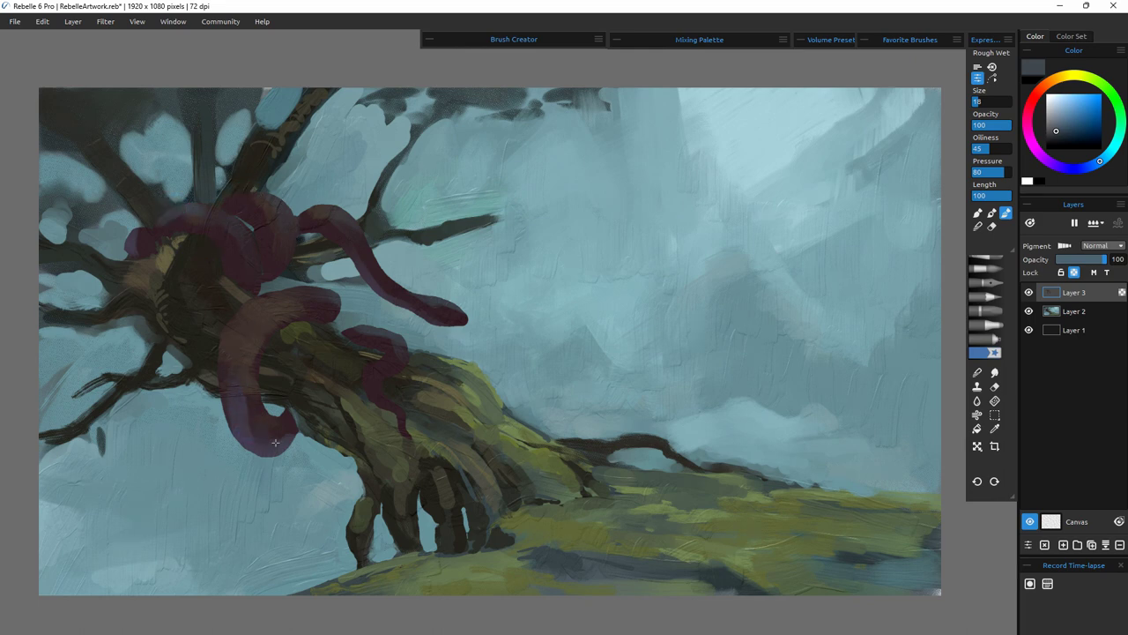
left_click_drag(292, 296, 333, 301)
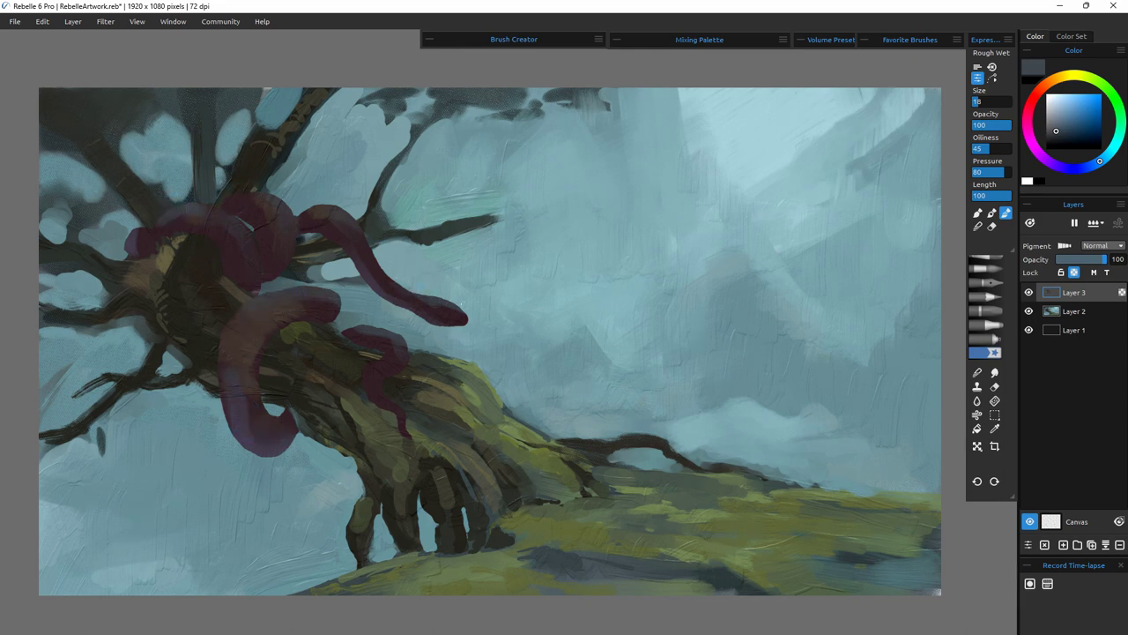
left_click_drag(201, 212, 231, 216)
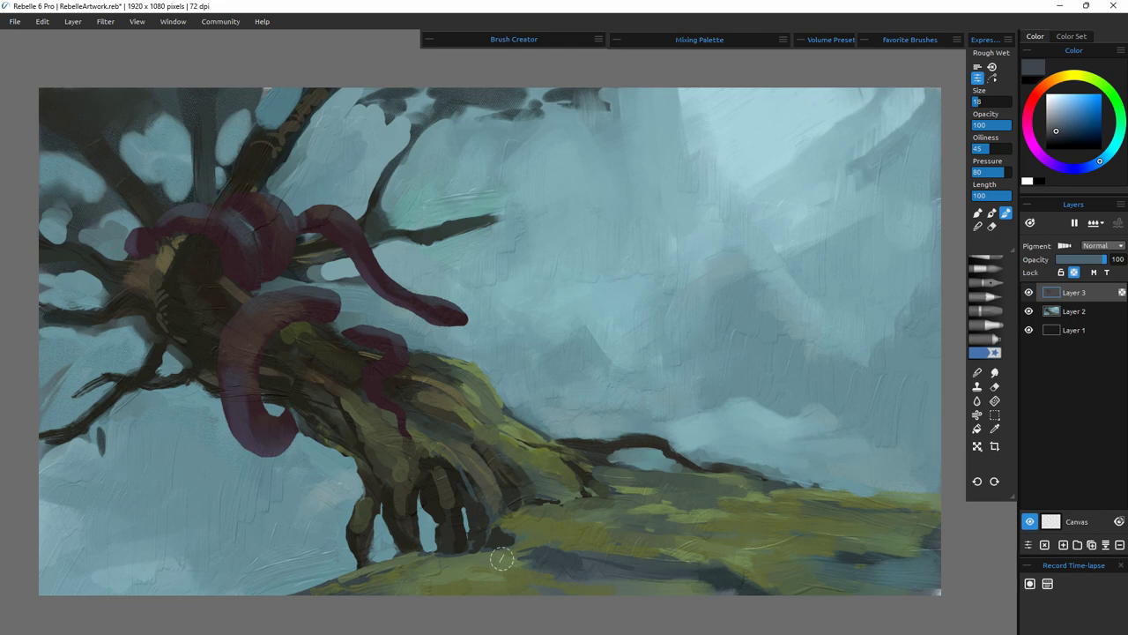
- Sample a dark maroon from the snake's head and paint shadows along the undersides and overlaps of its coils and tail
left_click(446, 316, "alt")
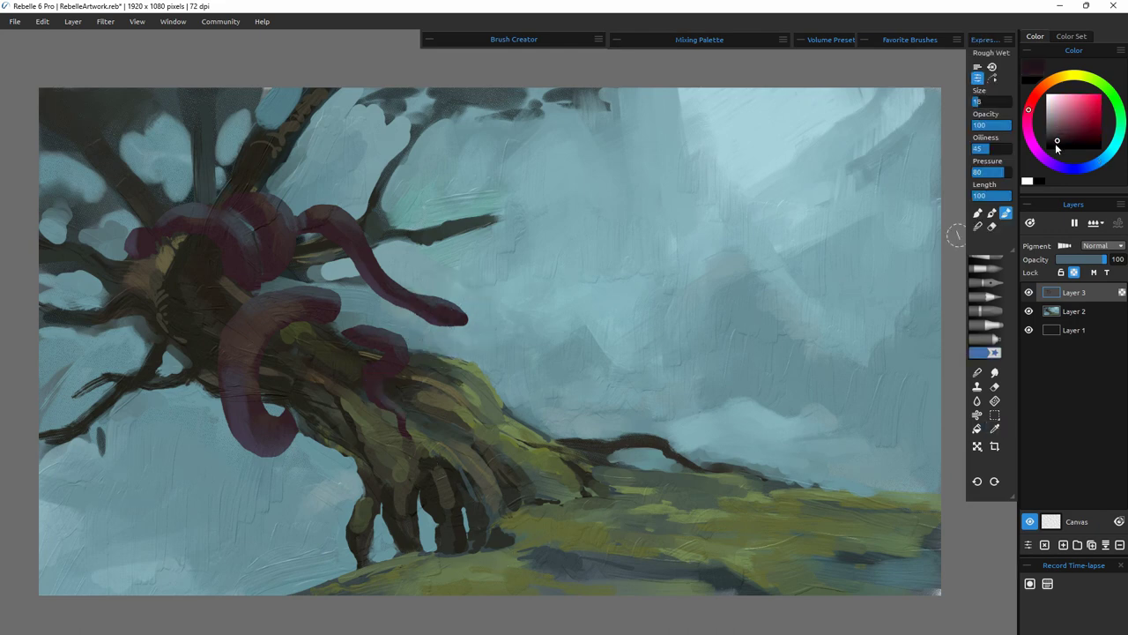
left_click_drag(251, 401, 272, 416)
left_click_drag(256, 359, 286, 321)
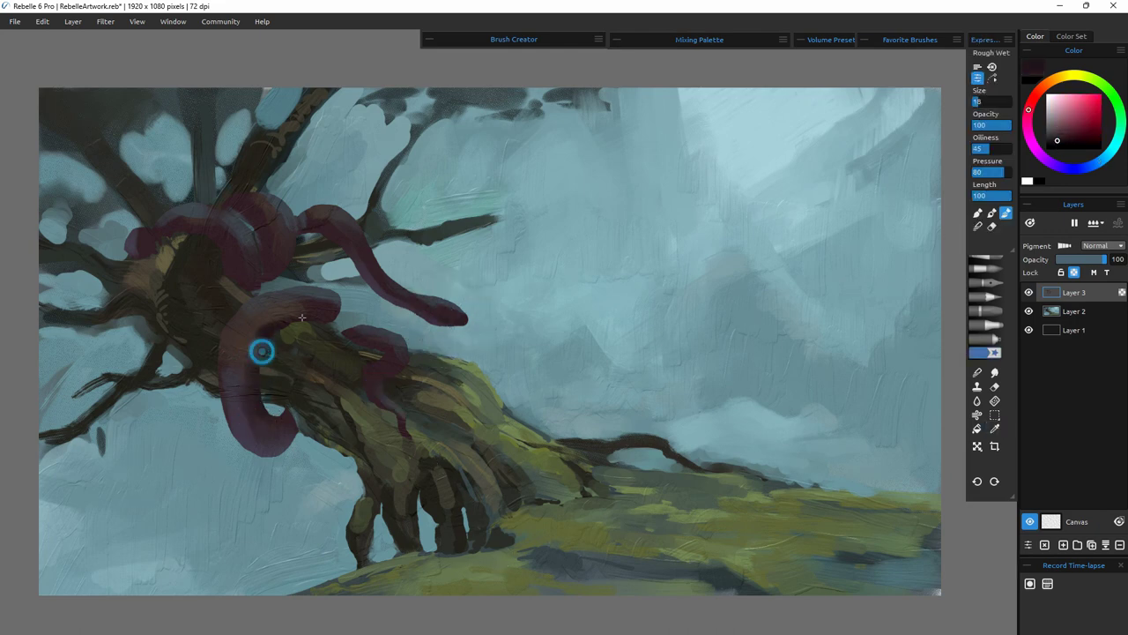
left_click_drag(256, 381, 286, 319)
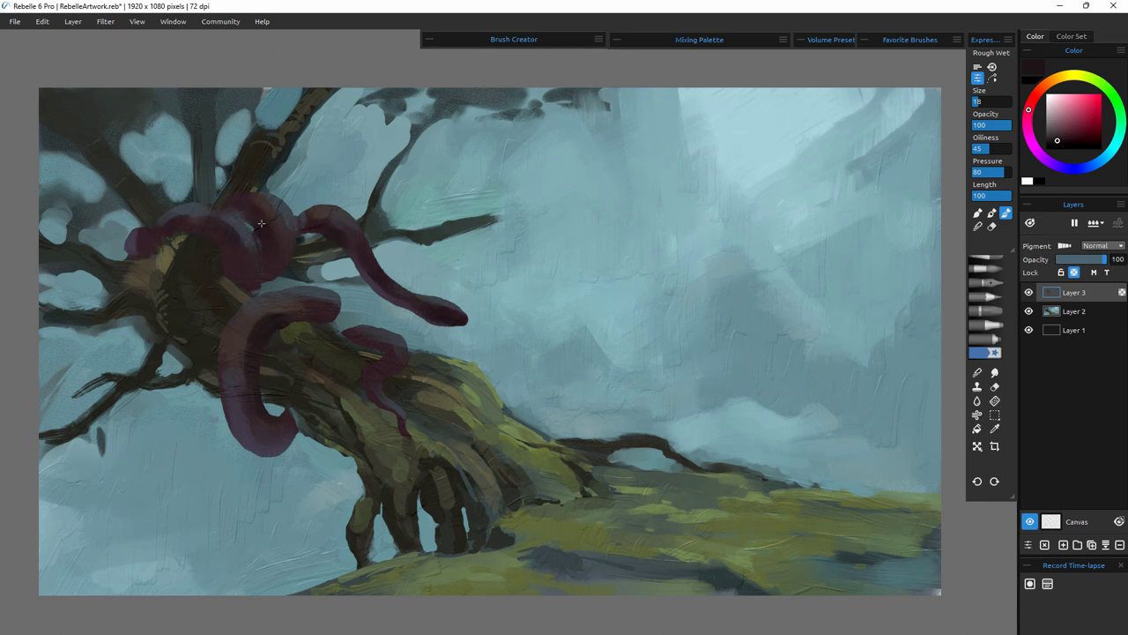
left_click_drag(267, 257, 268, 217)
mouse_move(227, 255)
left_mouse_down()
mouse_move(254, 275)
mouse_move(246, 265)
left_mouse_up()
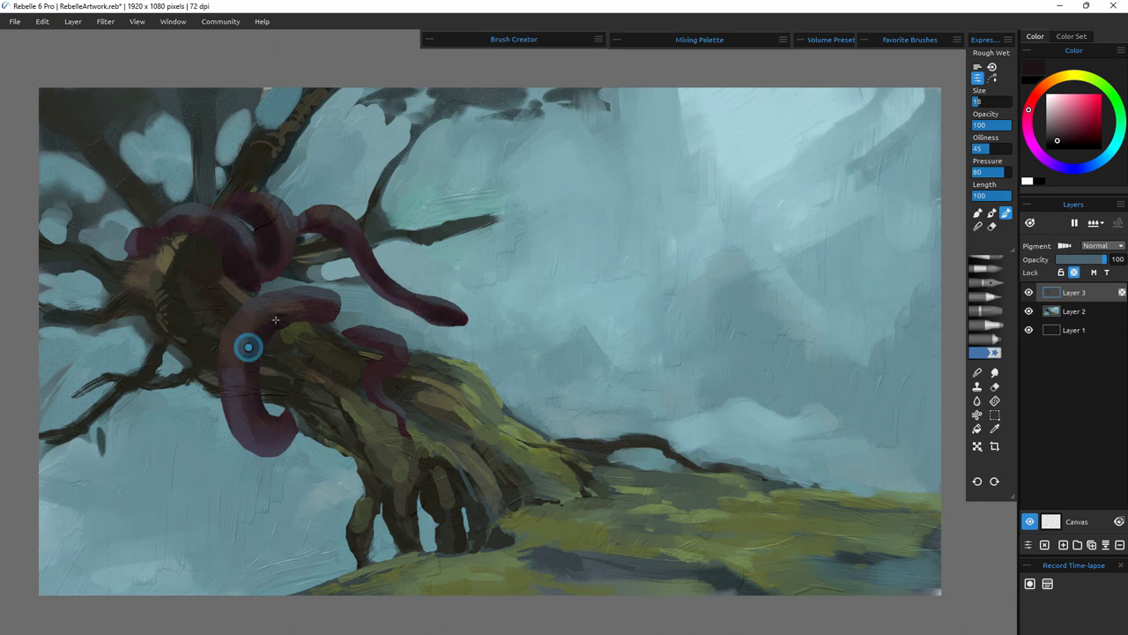
mouse_move(239, 340)
left_mouse_down()
mouse_move(245, 308)
mouse_move(277, 307)
mouse_move(238, 335)
left_mouse_up()
left_click_drag(369, 368, 382, 404)
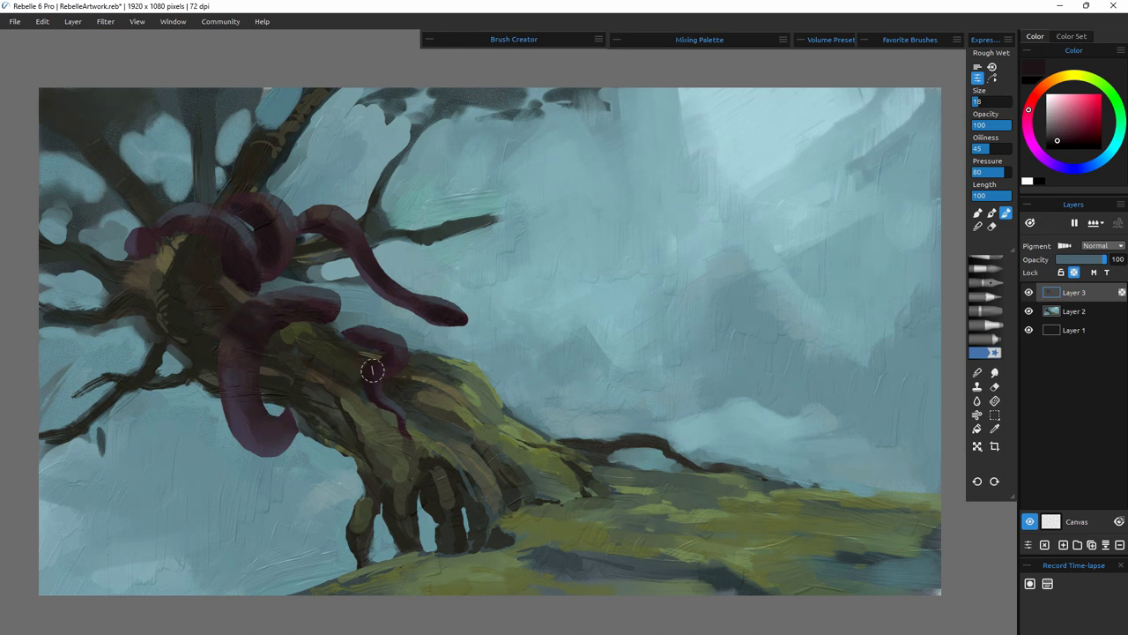
mouse_move(194, 219)
left_mouse_down()
mouse_move(144, 247)
mouse_move(224, 265)
mouse_move(226, 227)
mouse_move(247, 260)
left_mouse_up()
- Apply a Brightness and Contrast adjustment to Layer 2 with brightness 37 and contrast 32
left_click(1075, 311)
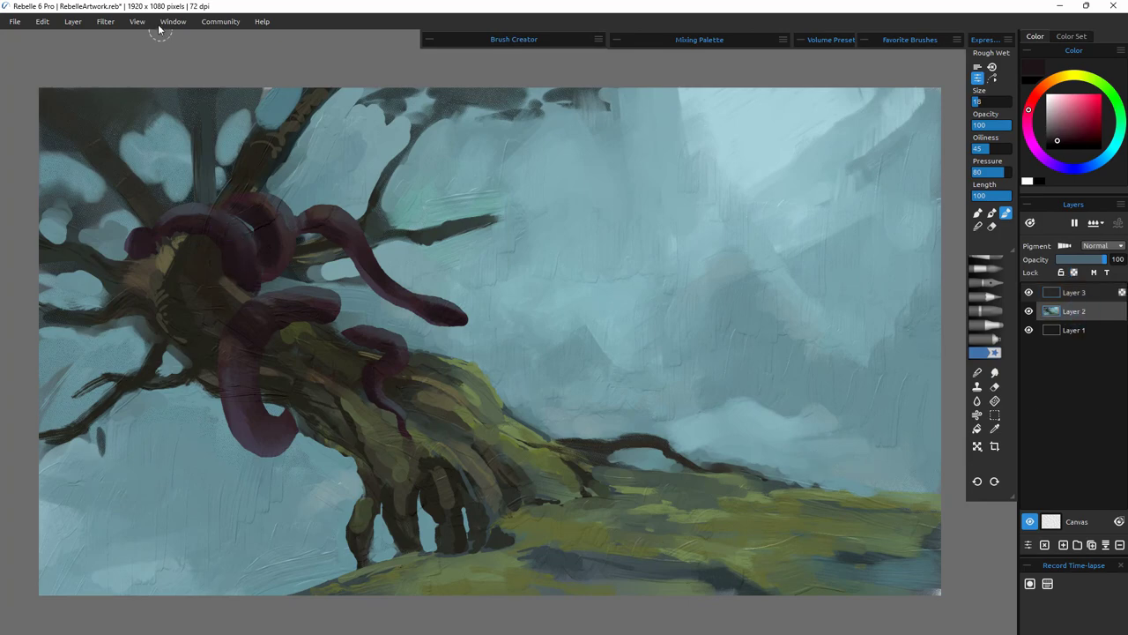
left_click(105, 22)
left_click(176, 35)
left_click_drag(573, 312, 599, 312)
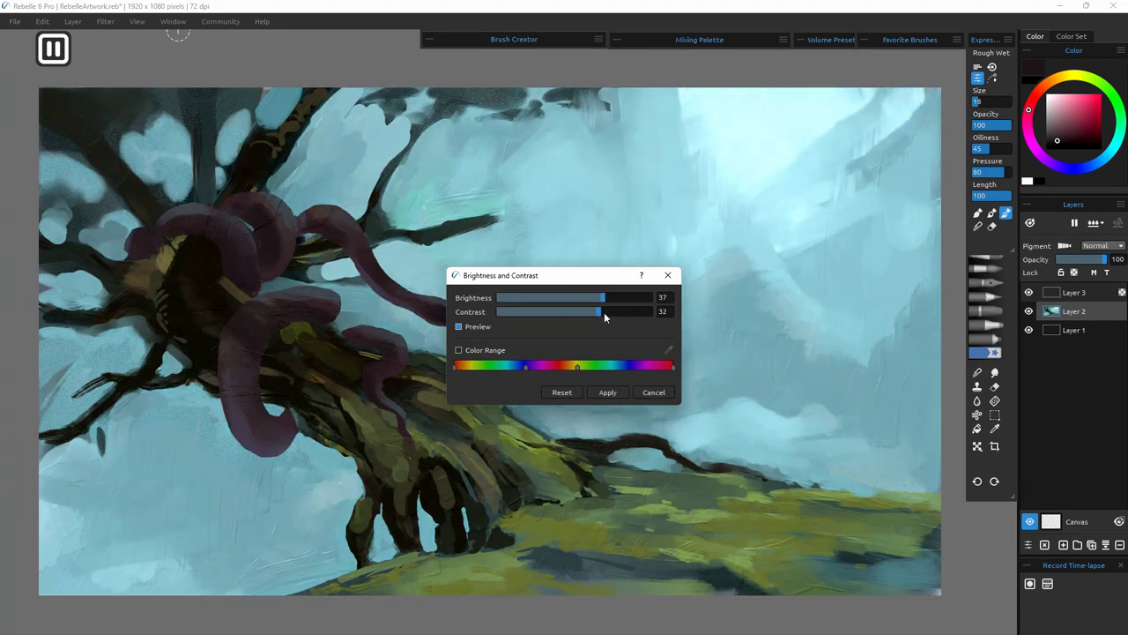
left_click(608, 392)
- Apply a Brightness and Contrast adjustment to the snake on Layer 3 with brightness 52 and contrast 28
left_click(1073, 292)
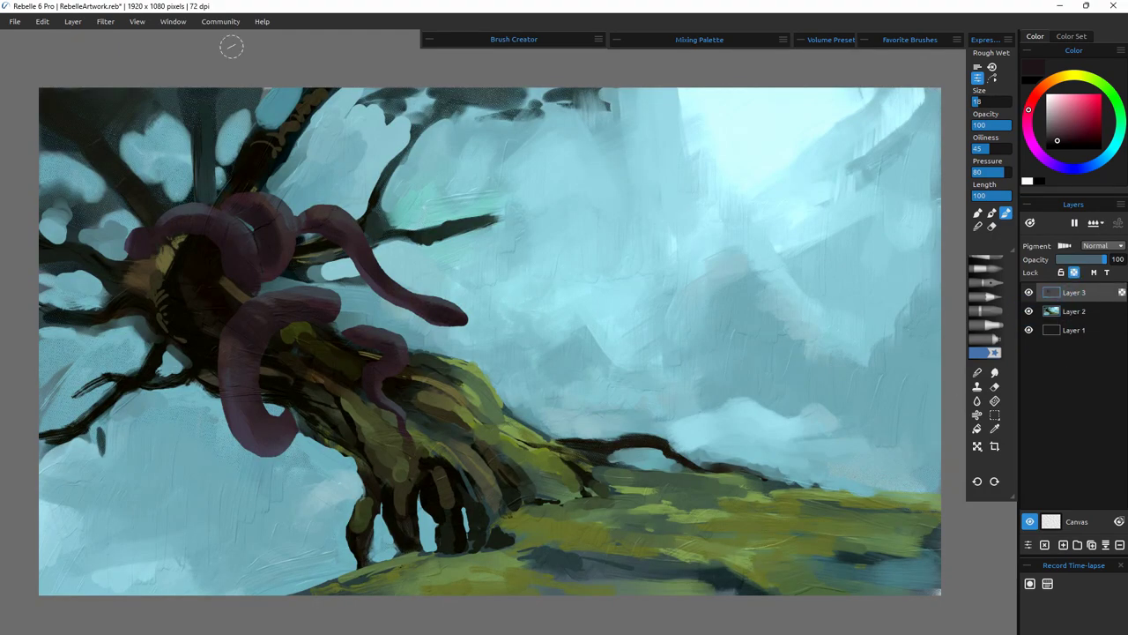
left_click(105, 21)
left_click(176, 35)
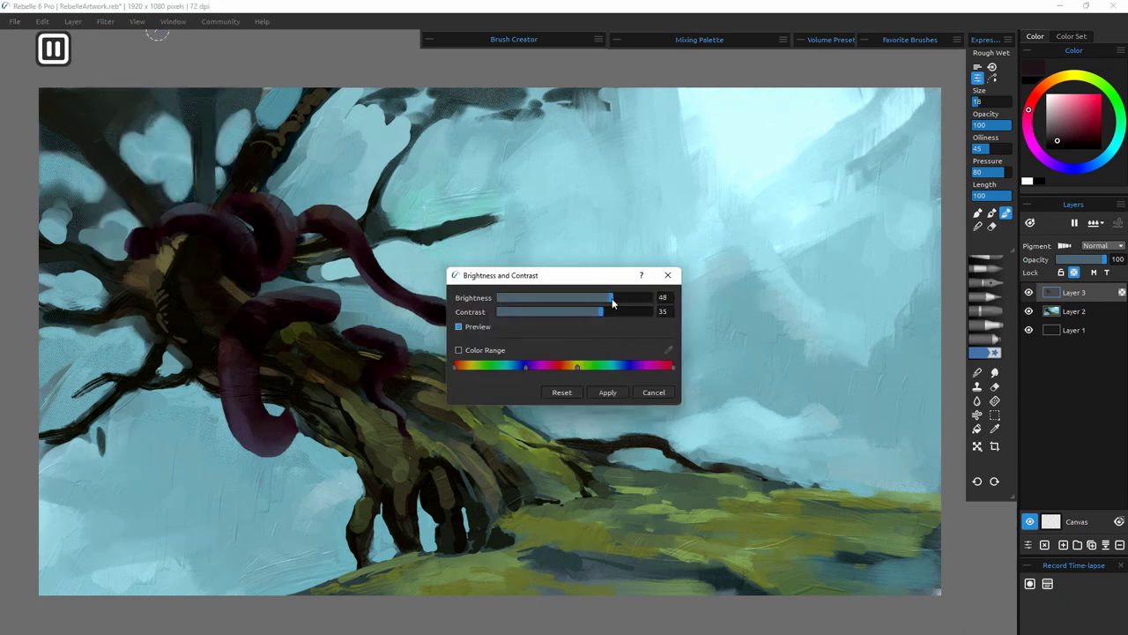
left_click_drag(628, 302, 627, 300)
left_click_drag(601, 312, 619, 306)
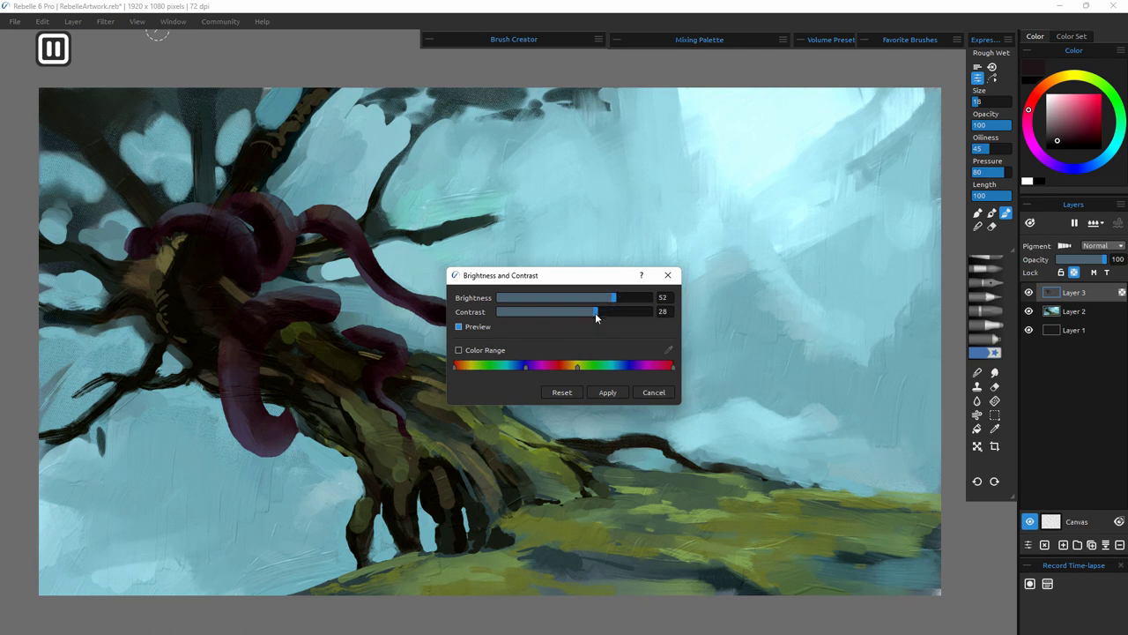
left_click(607, 393)
- On Layer 2, sample light and mid sky blues and repaint the mist along the trunk's upper mossy edge beside the snake's tail
left_click(1028, 311)
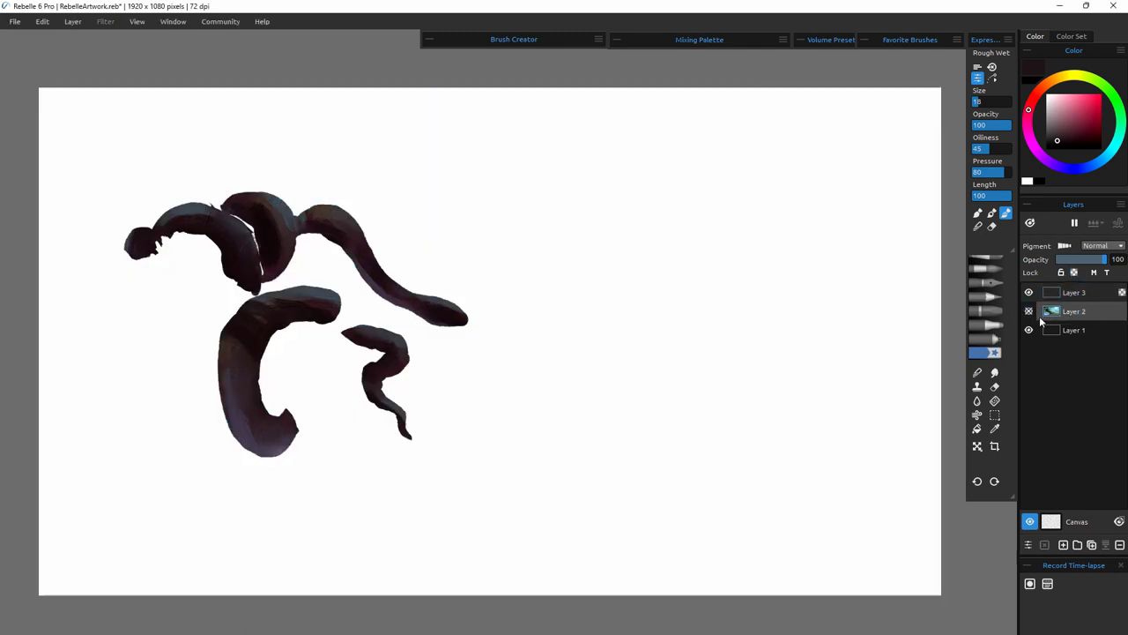
left_click(1029, 311)
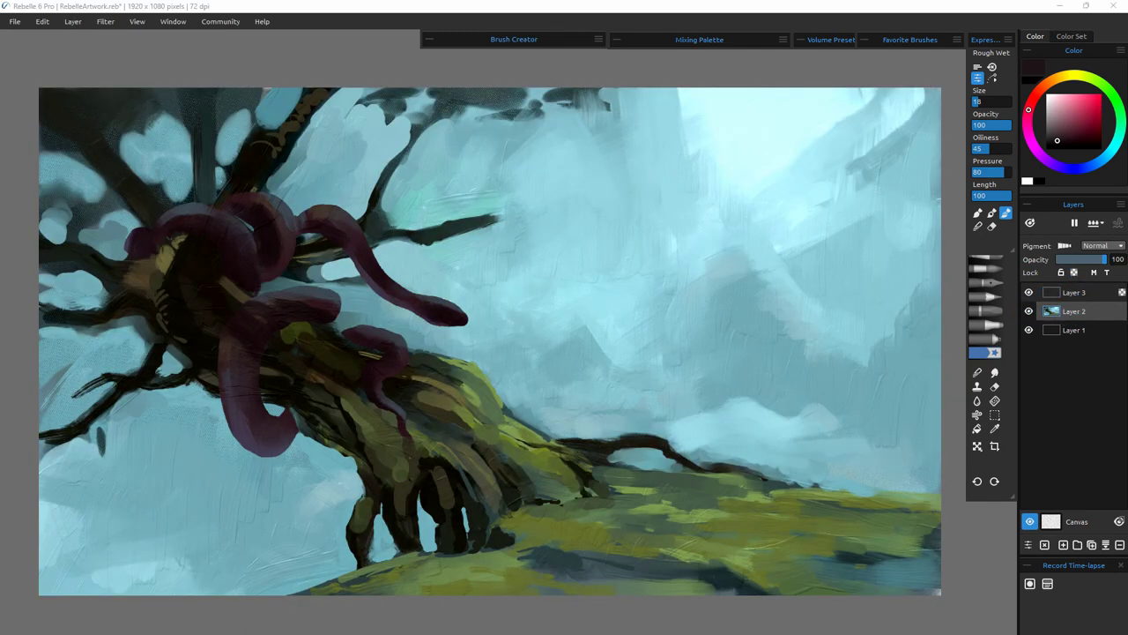
left_click_drag(559, 393, 657, 381)
key("ctrl+z")
left_click(546, 382, "alt")
mouse_move(430, 349)
left_mouse_down()
mouse_move(474, 356)
mouse_move(467, 366)
mouse_move(504, 412)
left_mouse_up()
left_click(724, 244, "alt")
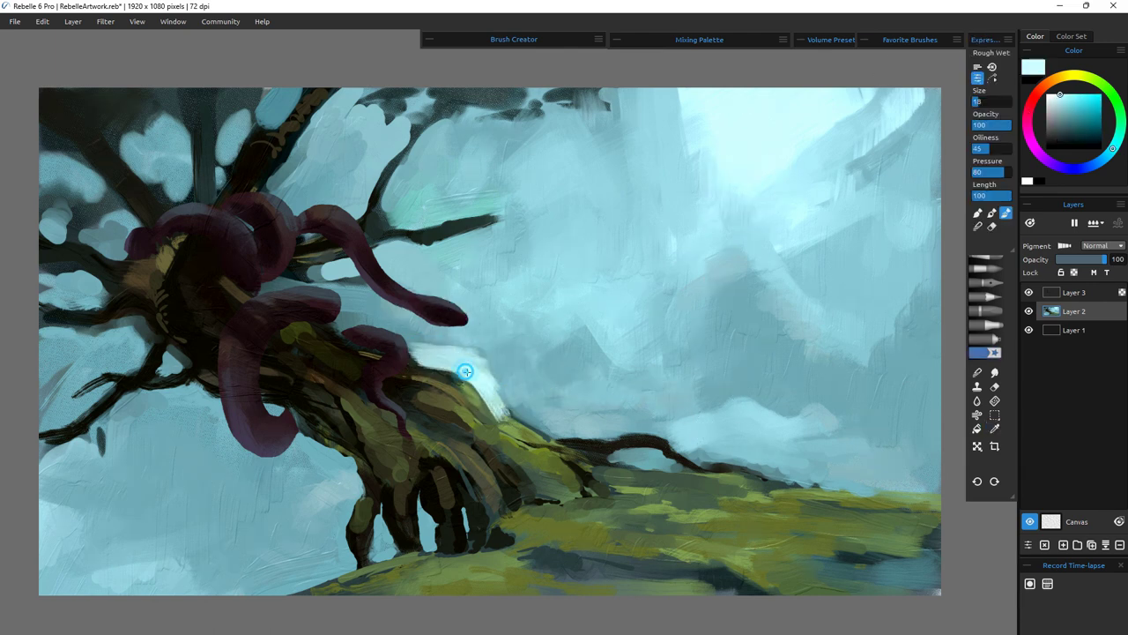
mouse_move(463, 373)
left_mouse_down()
mouse_move(540, 423)
mouse_move(571, 418)
left_mouse_up()
left_click(917, 357, "alt")
mouse_move(459, 357)
left_mouse_down()
mouse_move(511, 422)
mouse_move(546, 430)
mouse_move(593, 402)
left_mouse_up()
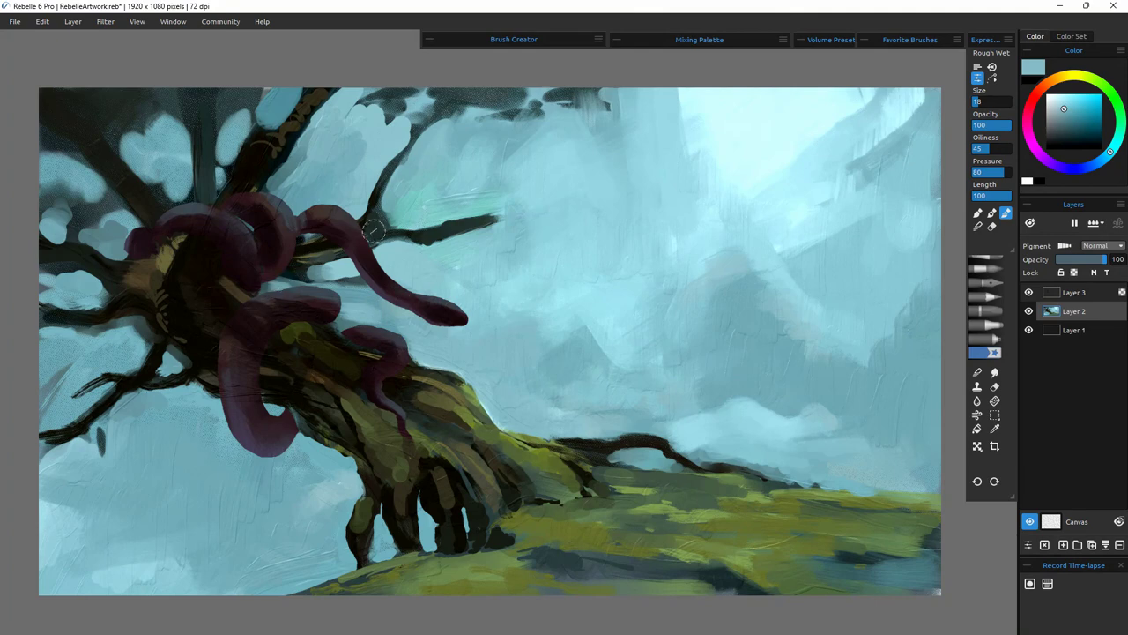
- Paint the mid sky blue into the gaps between the upper branches at the canvas's upper left
left_click_drag(272, 94, 291, 100)
mouse_move(191, 150)
left_mouse_down()
mouse_move(179, 156)
mouse_move(157, 119)
mouse_move(124, 126)
mouse_move(161, 94)
left_mouse_up()
left_click_drag(78, 173, 119, 247)
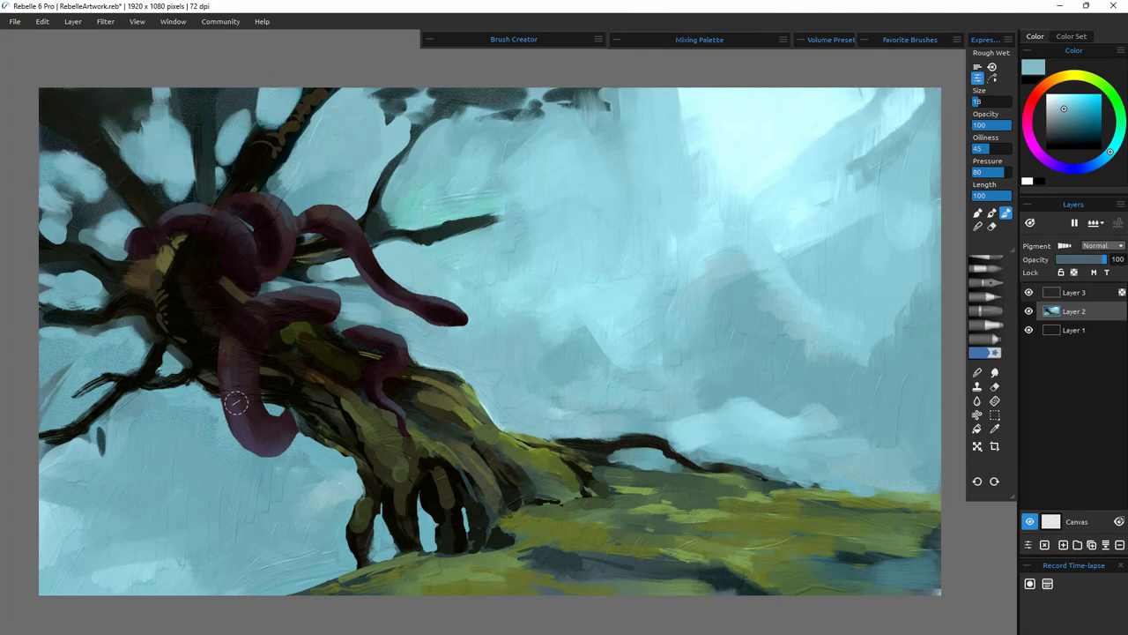
- Sample a very pale blue from the bright sky and brighten the openings between the upper branches
left_click(683, 256, "alt")
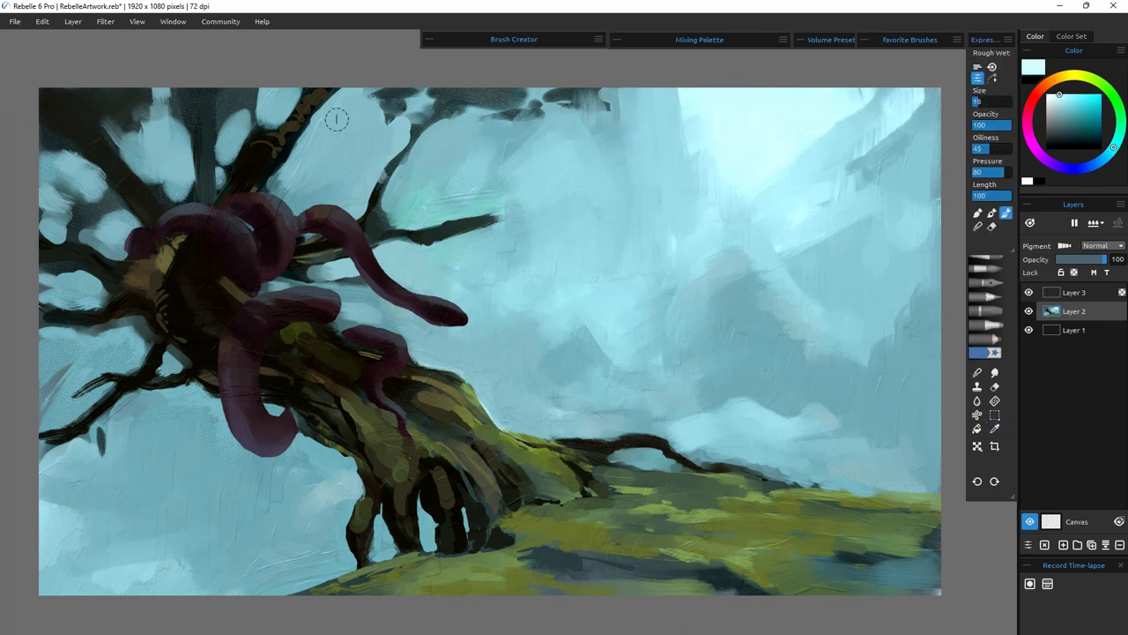
mouse_move(337, 118)
left_mouse_down()
mouse_move(350, 96)
mouse_move(381, 152)
mouse_move(280, 93)
mouse_move(381, 155)
mouse_move(341, 110)
left_mouse_up()
left_click_drag(285, 108, 278, 94)
left_click_drag(155, 105, 163, 93)
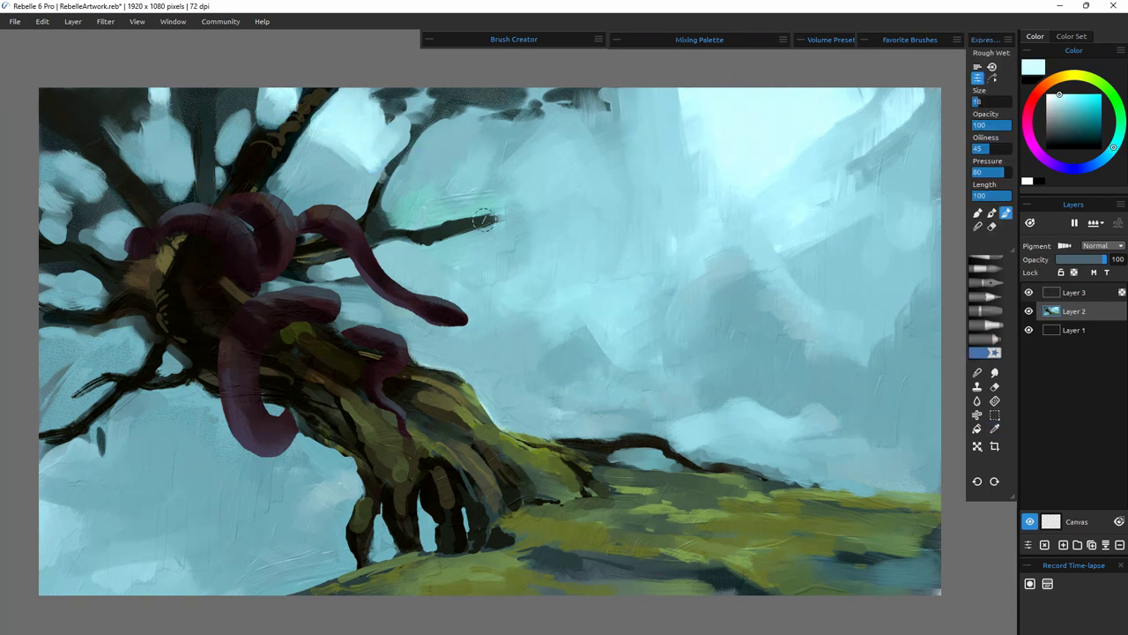
left_click_drag(318, 141, 375, 161)
left_click_drag(375, 160, 339, 143)
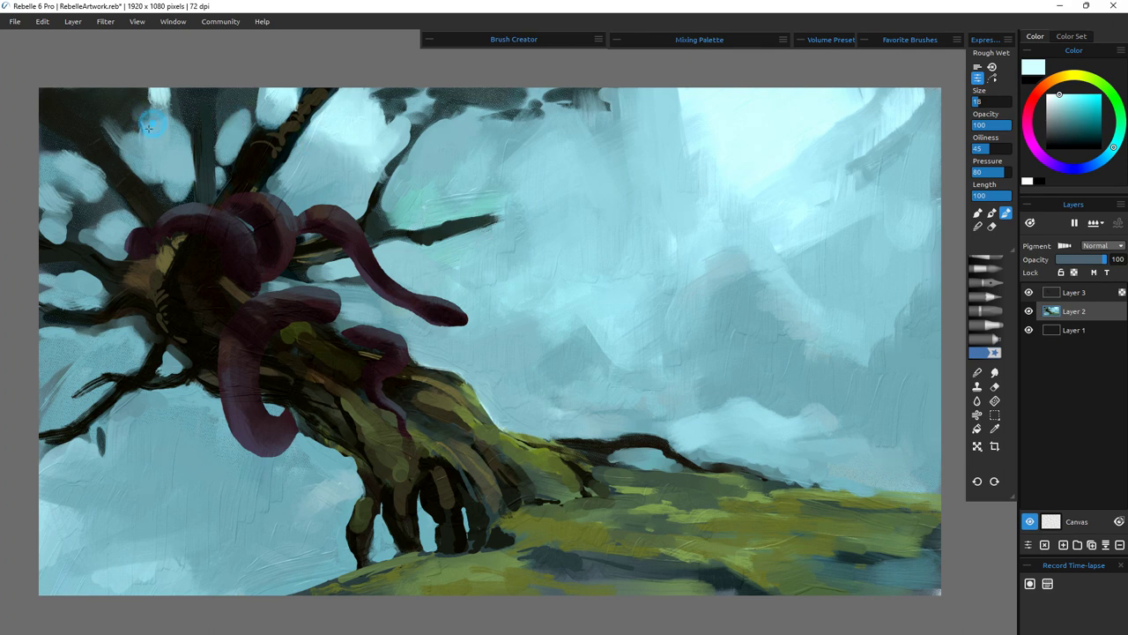
- Pick a pale yellow and tint the sky between the branches and the mist below the snake's lower coil
left_click(1081, 77)
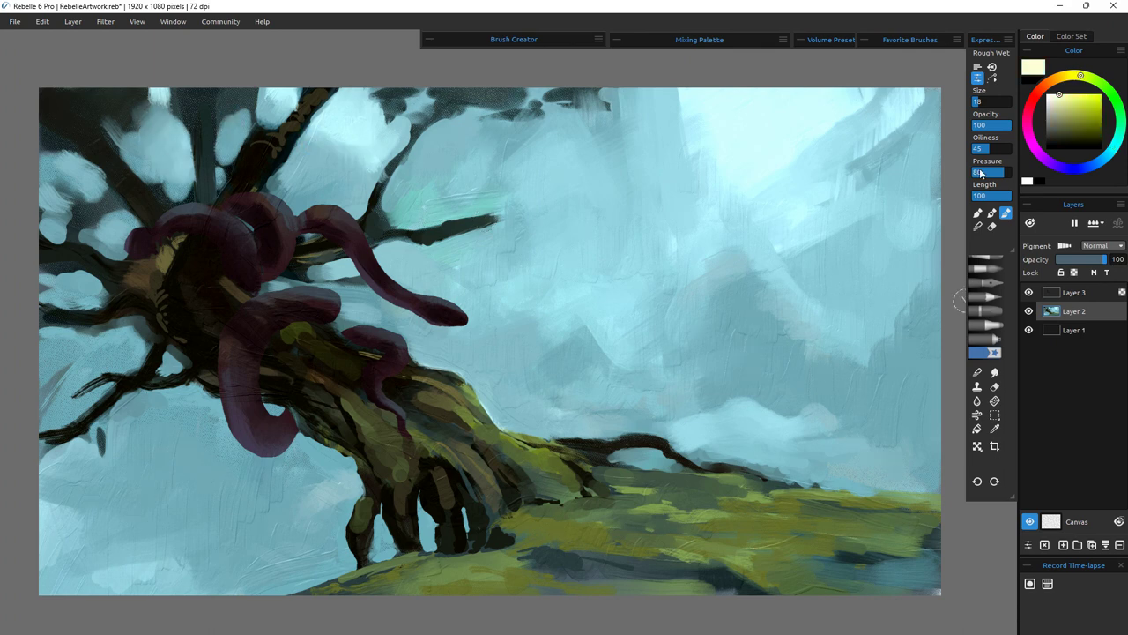
mouse_move(345, 150)
left_mouse_down()
mouse_move(359, 170)
mouse_move(342, 190)
left_mouse_up()
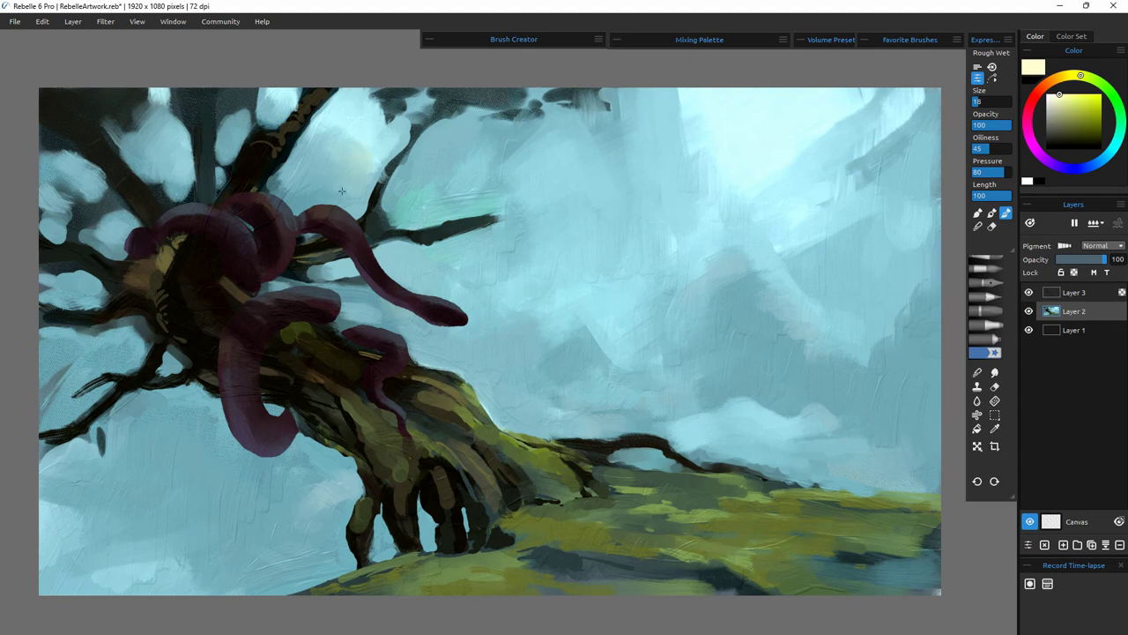
left_click_drag(151, 127, 160, 98)
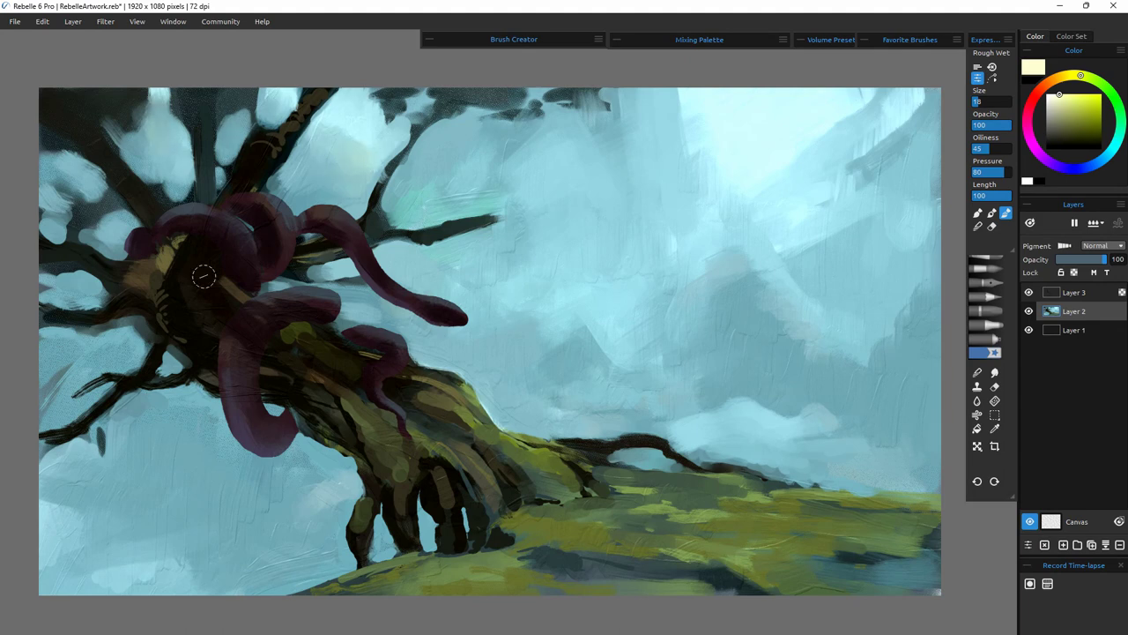
left_click_drag(463, 159, 451, 202)
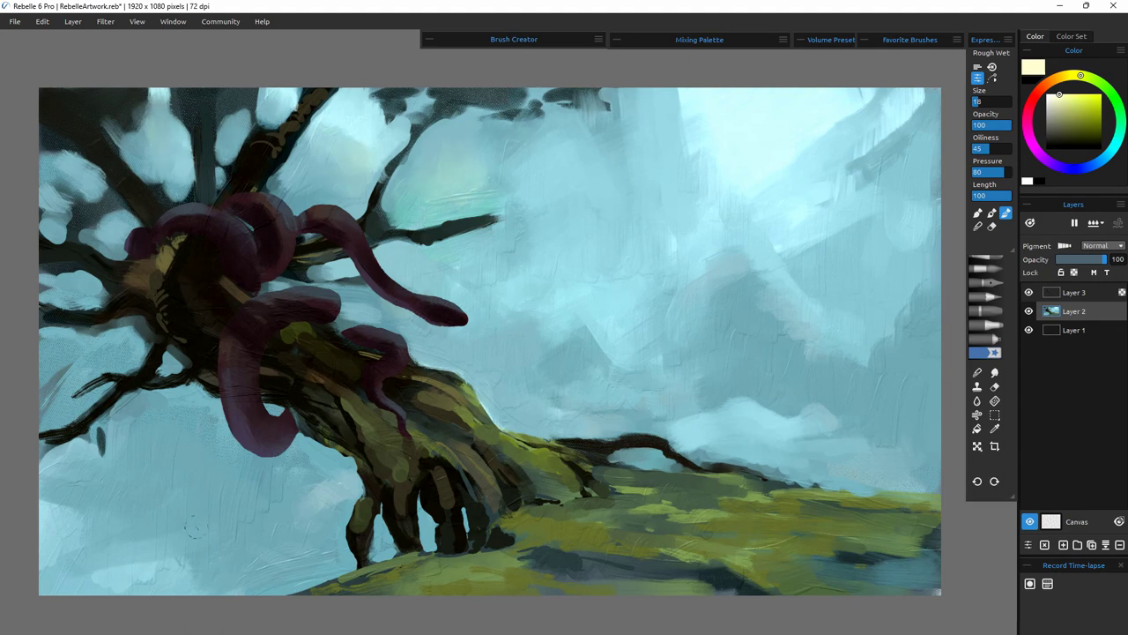
mouse_move(195, 573)
left_mouse_down()
mouse_move(264, 529)
mouse_move(285, 534)
mouse_move(247, 572)
mouse_move(179, 557)
left_mouse_up()
- Sample a muted teal-blue from the mist and soften the lower-left background beside the roots
left_click(251, 507, "alt")
mouse_move(289, 523)
left_mouse_down()
mouse_move(268, 568)
mouse_move(265, 507)
left_mouse_up()
mouse_move(250, 550)
left_mouse_down()
mouse_move(181, 578)
mouse_move(111, 557)
mouse_move(47, 507)
mouse_move(60, 545)
left_mouse_up()
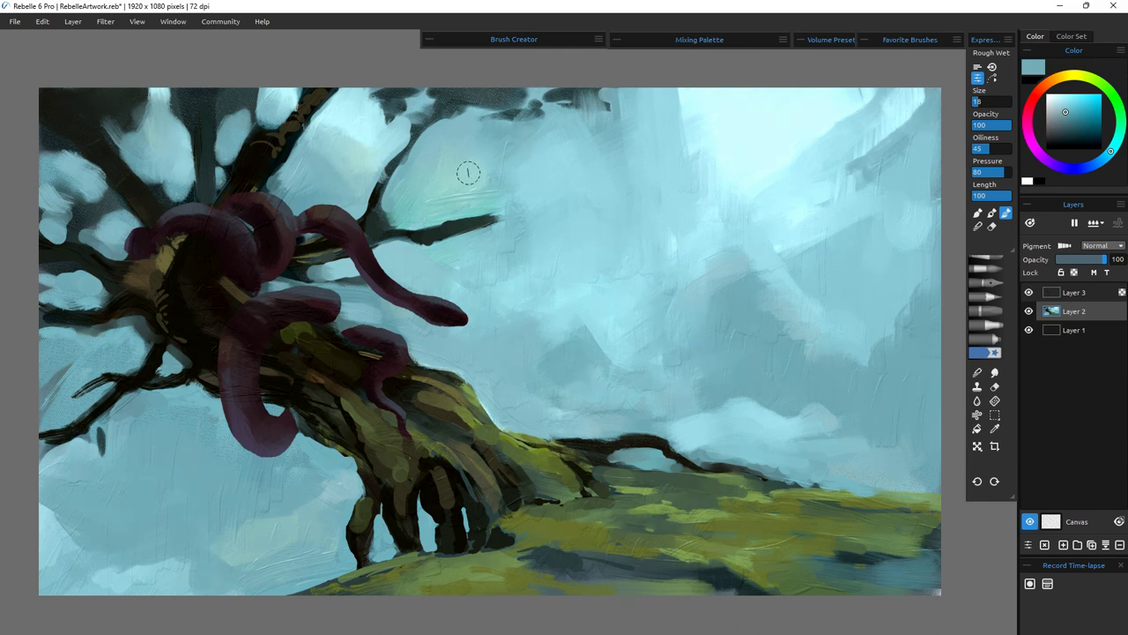
- Blend muted blue into the sky right of the branches and trim the edges of the branch above the snake's head
left_click_drag(490, 154, 476, 208)
mouse_move(529, 148)
left_mouse_down()
mouse_move(552, 182)
mouse_move(543, 300)
left_mouse_up()
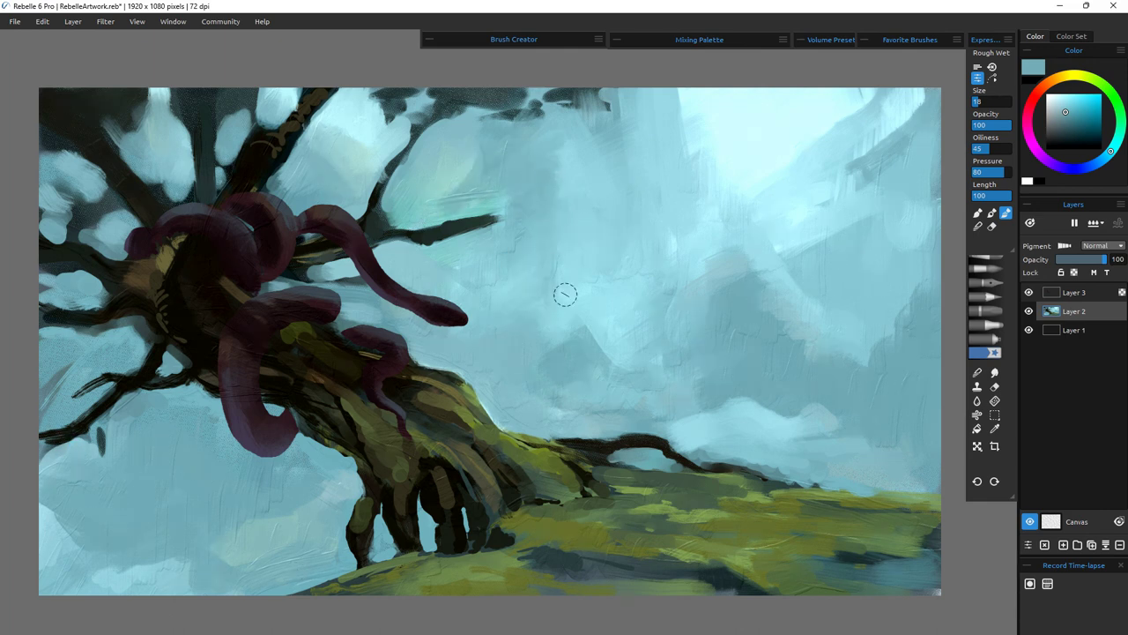
left_click_drag(425, 244, 488, 237)
left_click_drag(432, 228, 515, 201)
left_click_drag(400, 268, 413, 257)
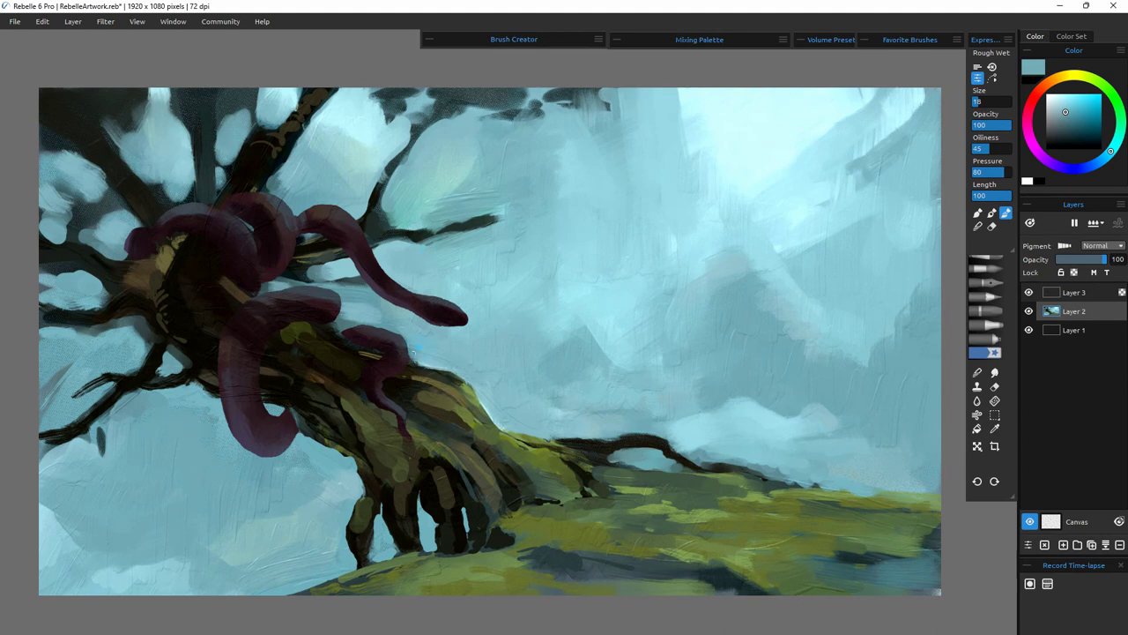
- Reduce the brush size, sample a dark teal and paint thin branches around the snake's neck and up into the canopy
left_click_drag(1001, 104, 975, 159)
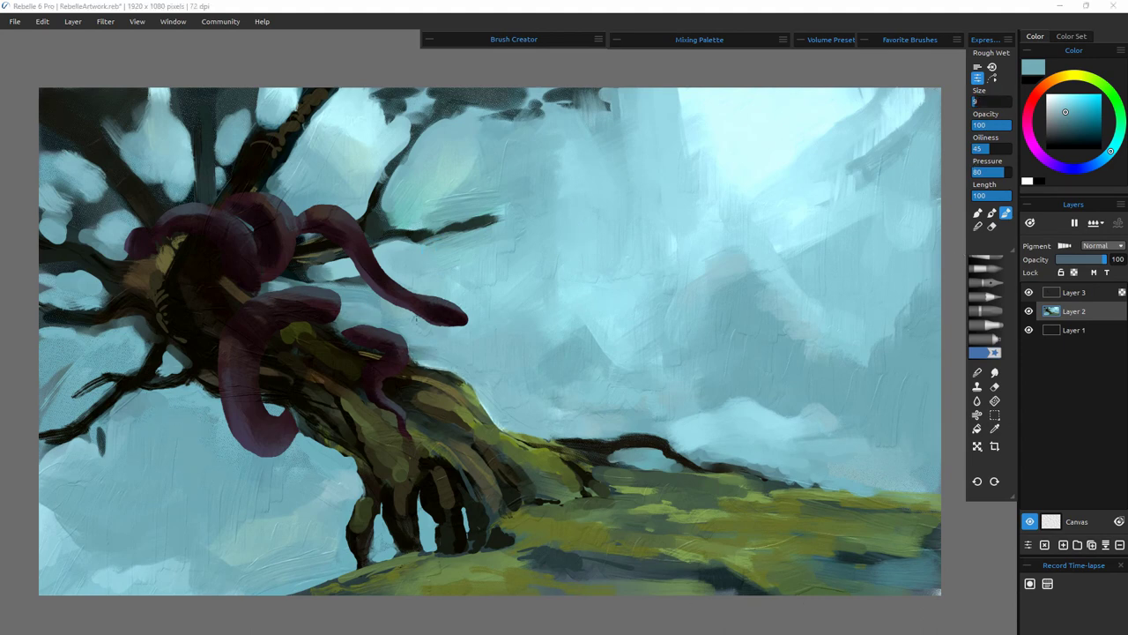
left_click(348, 289, "alt")
mouse_move(291, 273)
left_mouse_down()
mouse_move(363, 278)
mouse_move(402, 267)
left_mouse_up()
left_click_drag(296, 270, 324, 284)
left_click_drag(333, 259, 458, 232)
left_click_drag(383, 180, 410, 133)
left_click_drag(249, 92, 253, 116)
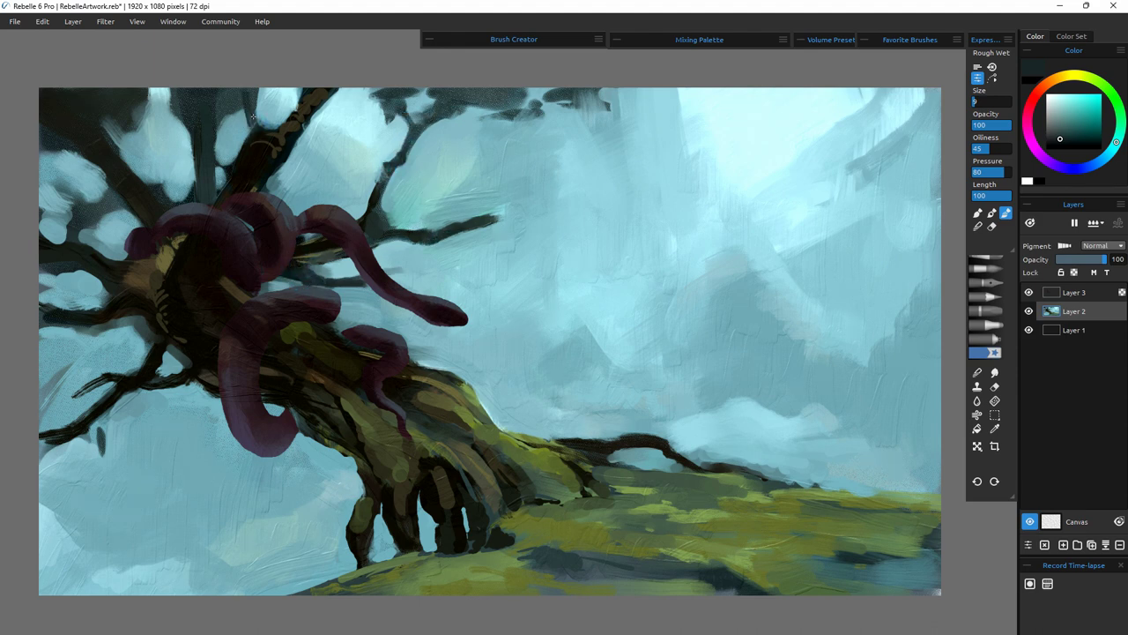
- Sample a near-black brown from the trunk and darken the thick branches rising above the snake's coils
left_click(184, 260, "alt")
mouse_move(227, 184)
left_mouse_down()
mouse_move(218, 192)
mouse_move(227, 173)
left_mouse_up()
left_click_drag(248, 89, 235, 159)
left_click_drag(241, 159, 289, 125)
mouse_move(157, 222)
left_mouse_down()
mouse_move(46, 91)
mouse_move(137, 183)
left_mouse_up()
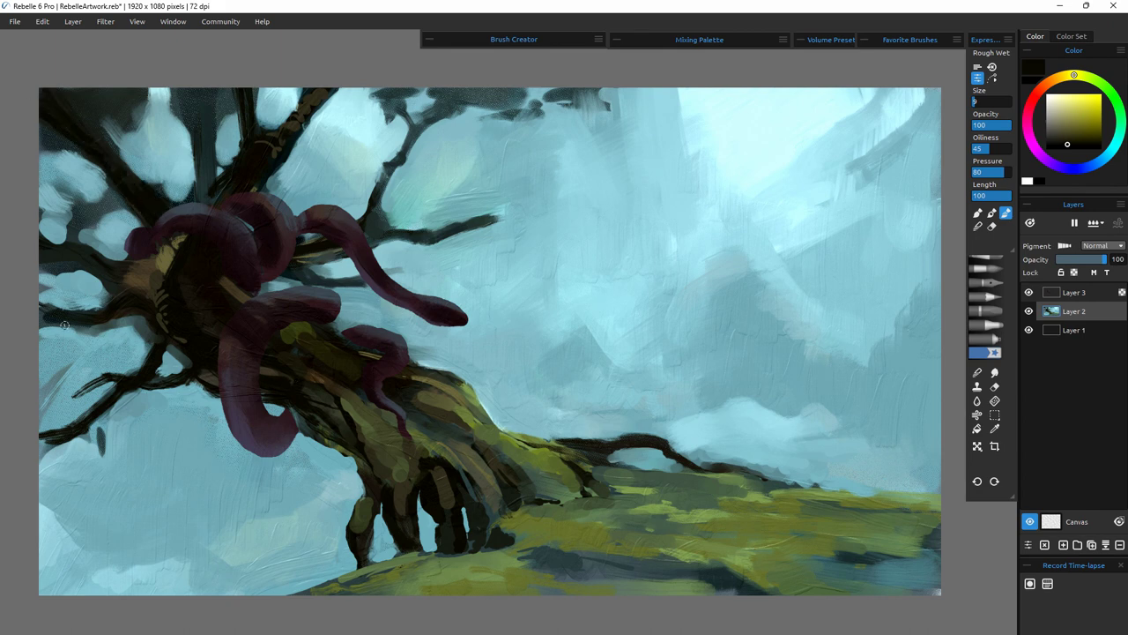
- Redefine the lower branch extending from the trunk to the canvas's left edge with near-black brown strokes
left_click_drag(78, 325, 138, 304)
left_click_drag(34, 328, 148, 319)
left_click_drag(147, 319, 40, 331)
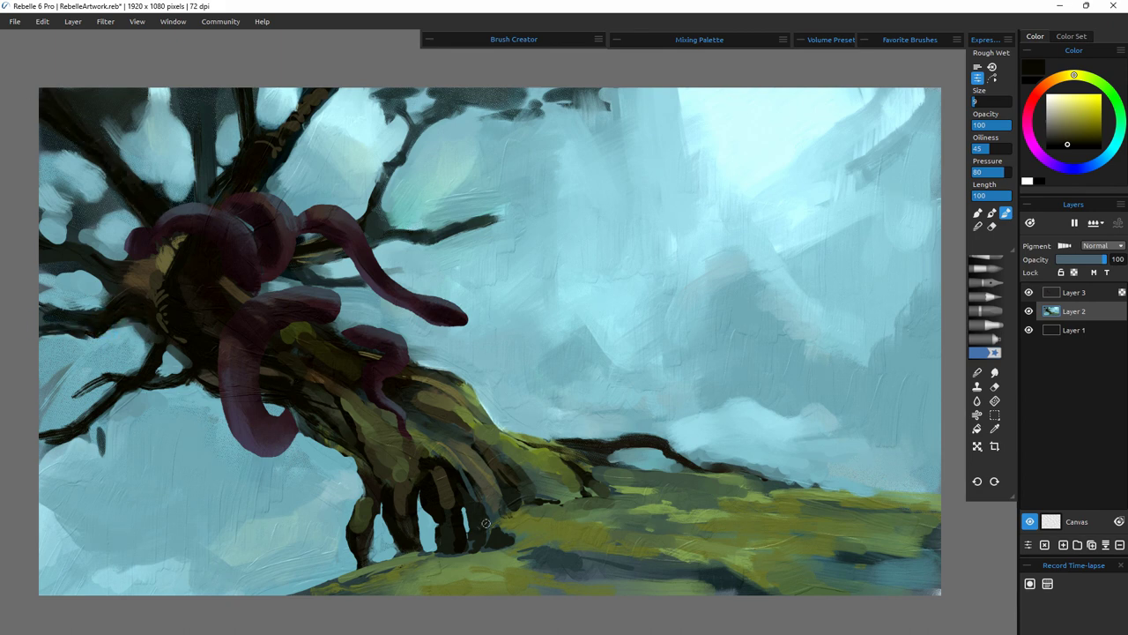
- Paint near-black brown shadows and bark creases on the lower trunk, between the roots and under the mossy root on the ground
left_click_drag(439, 470, 448, 540)
left_click_drag(439, 468, 449, 486)
left_click_drag(344, 399, 396, 483)
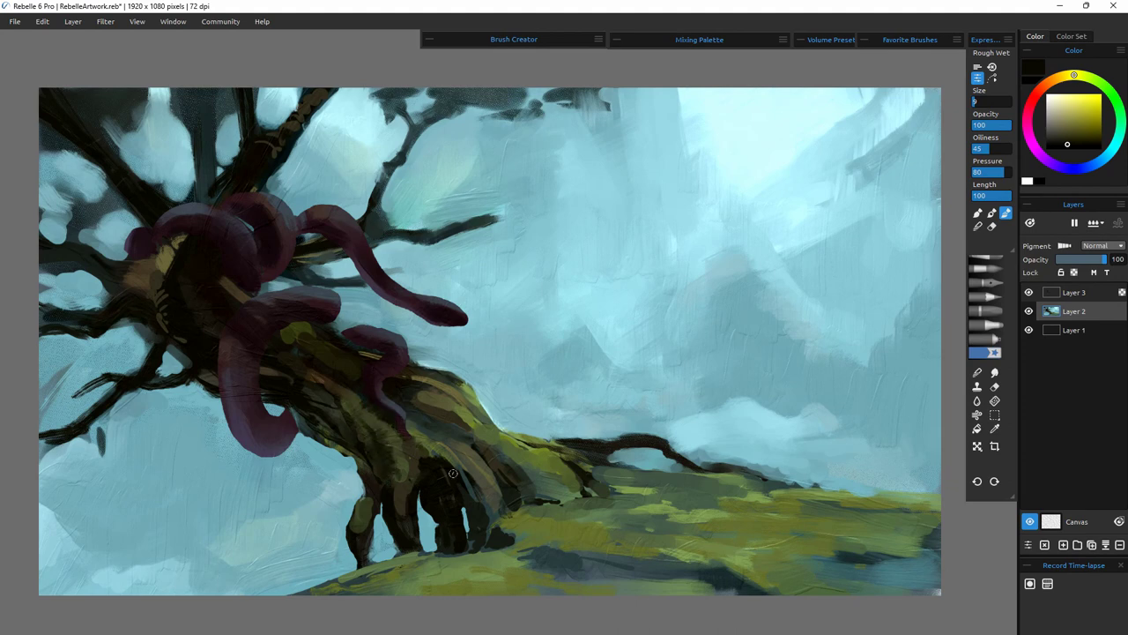
left_click_drag(367, 421, 401, 477)
left_click_drag(350, 391, 366, 440)
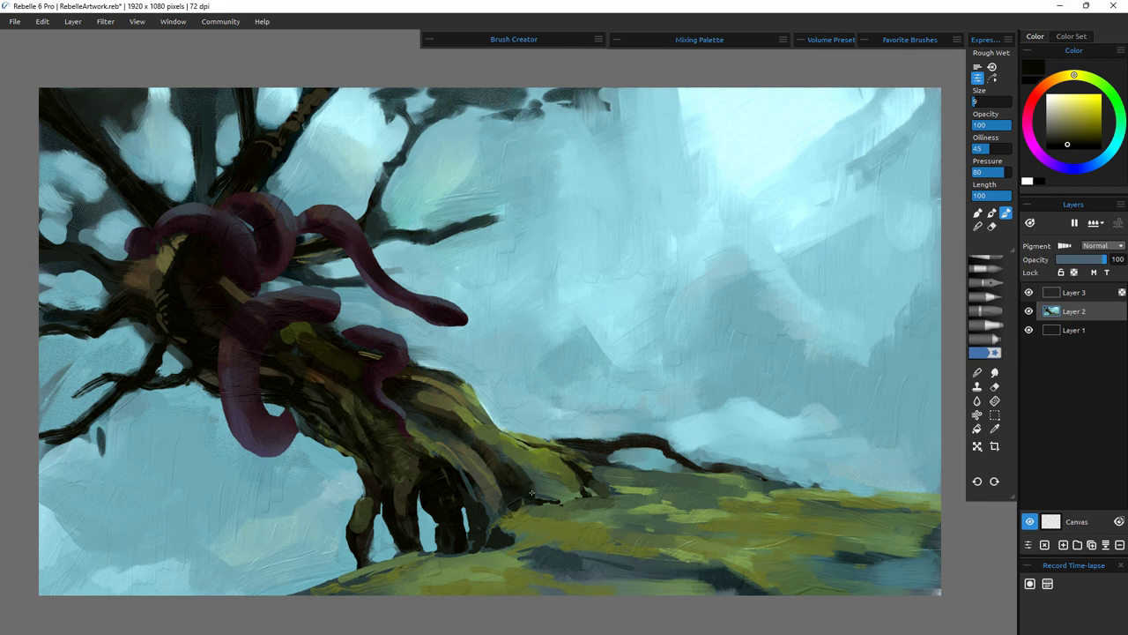
left_click_drag(538, 451, 602, 501)
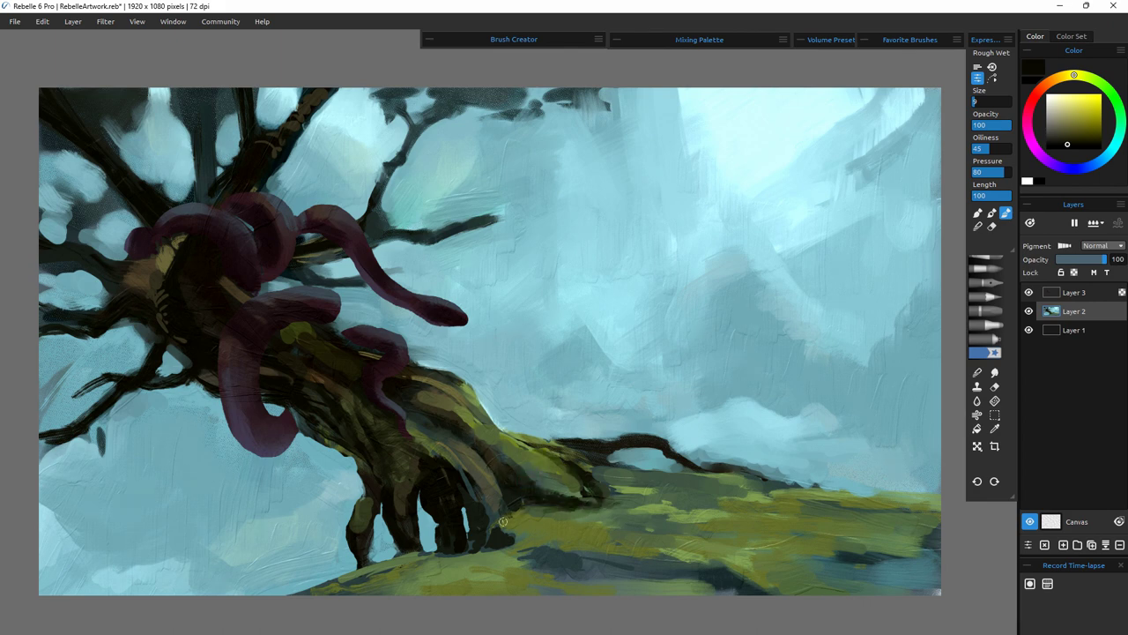
- Sample a dark teal from beside the roots and add cool shading to the standing roots and their inner hollows
left_click(471, 545, "alt")
left_click_drag(428, 476, 450, 550)
left_click_drag(459, 498, 468, 512)
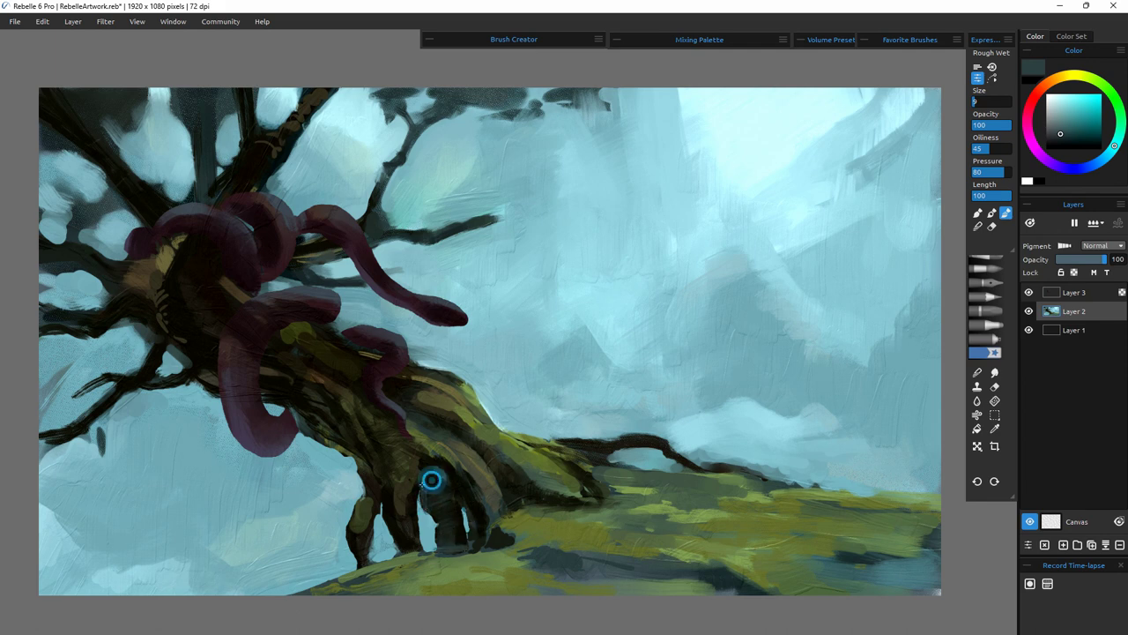
left_click_drag(357, 520, 361, 550)
left_click_drag(371, 462, 393, 506)
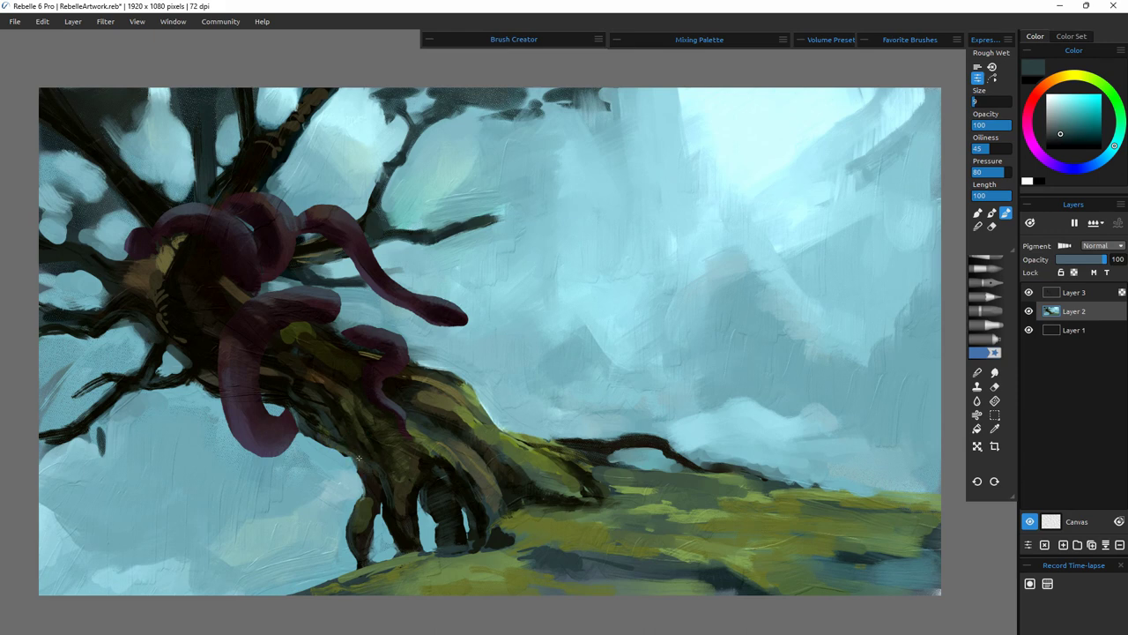
- Set the brush size to 4, lighten the teal for root details and paint sampled sky blue into the gap between the roots
left_click(1061, 127)
left_click_drag(989, 102, 980, 139)
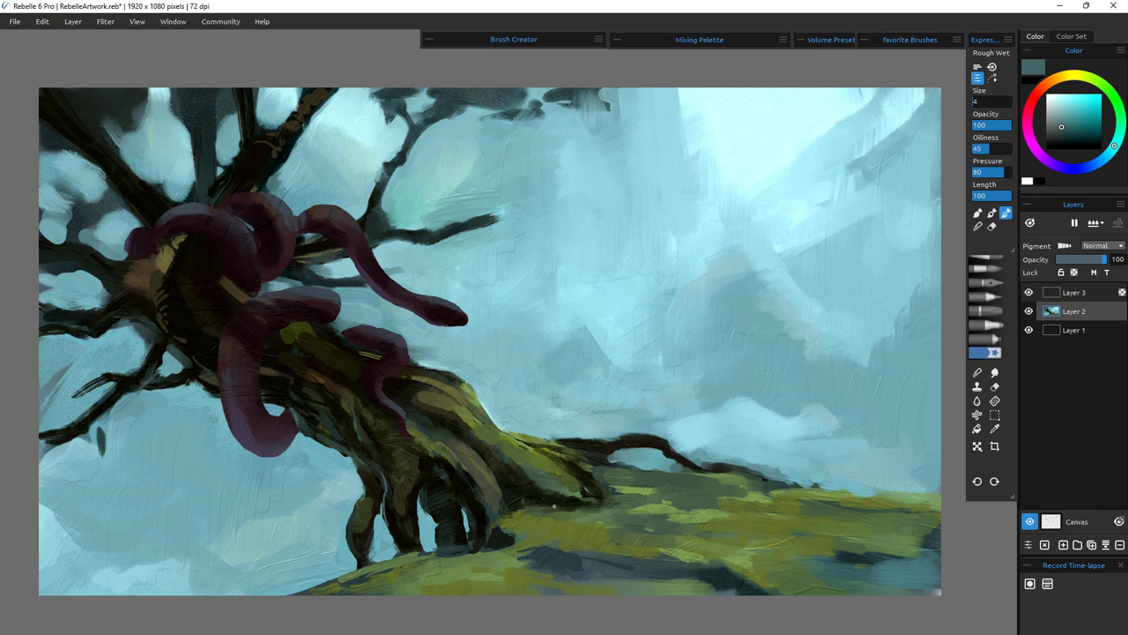
left_click(461, 518, "alt")
left_click_drag(460, 525, 459, 541)
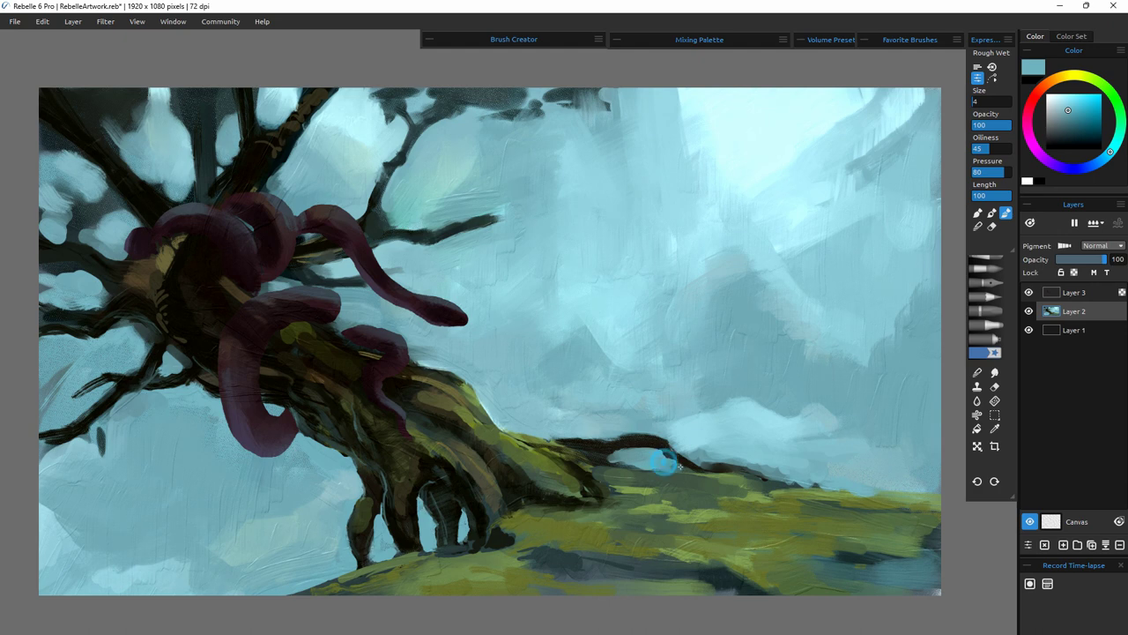
- Sample moss green, shift it to a bright yellow-green and paint fine grass highlights across the mossy ground beside the roots
left_click(486, 429, "alt")
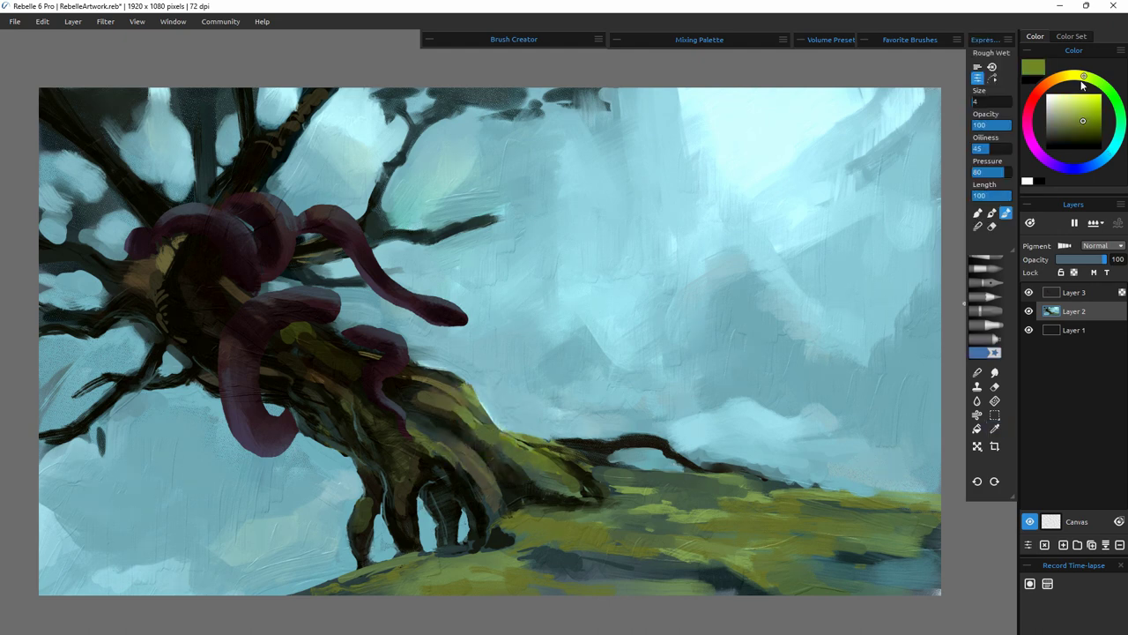
left_click_drag(679, 509, 726, 512)
left_click_drag(615, 485, 654, 490)
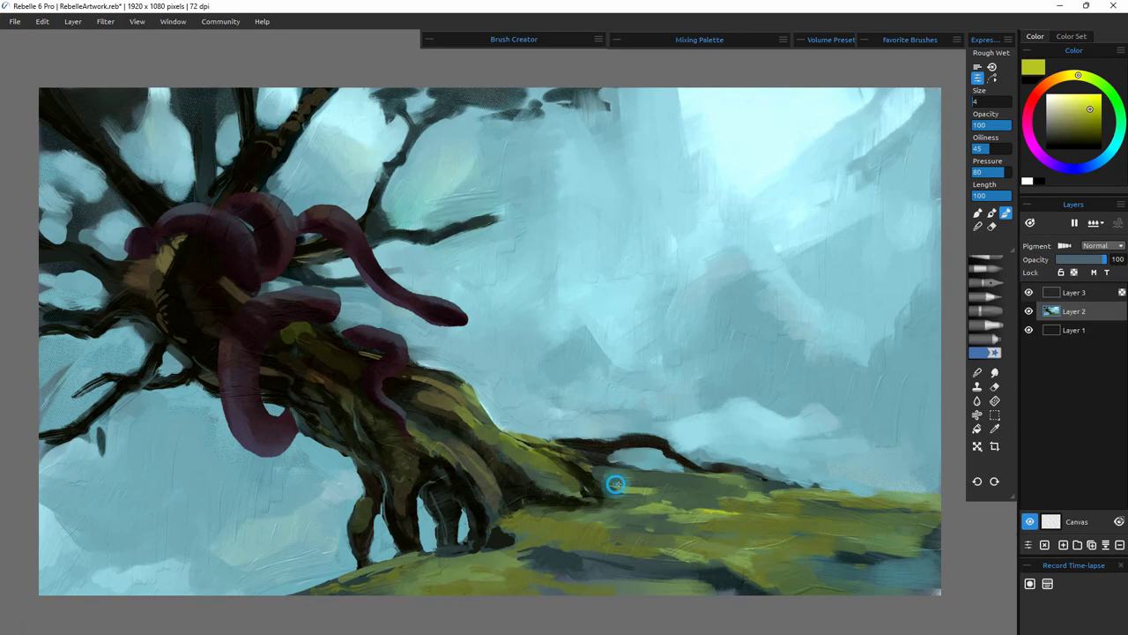
left_click_drag(730, 496, 827, 502)
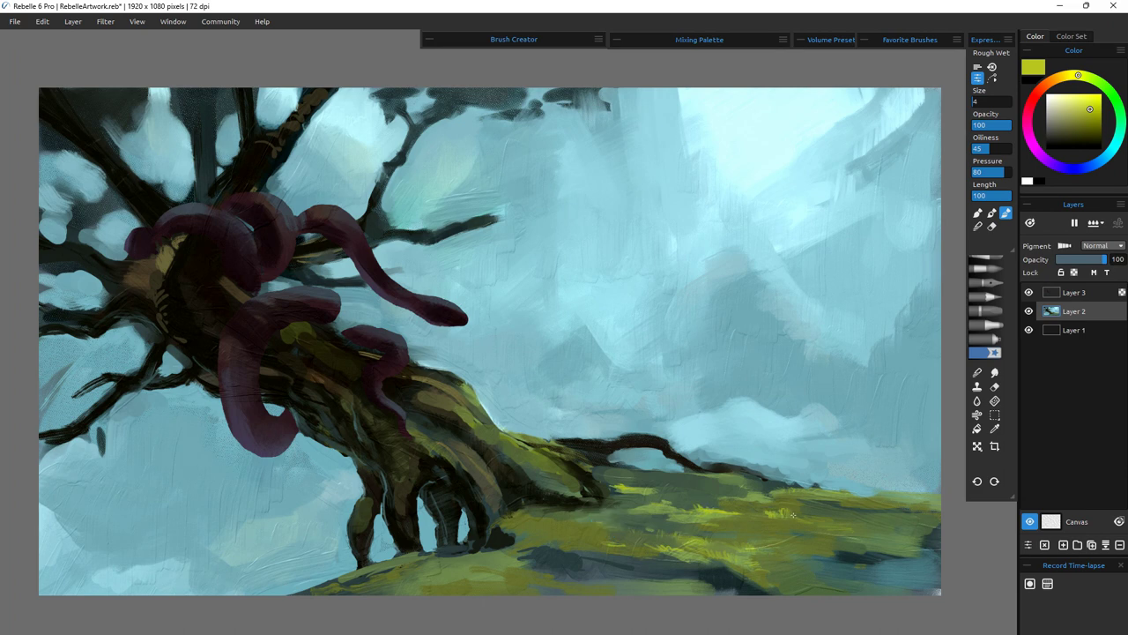
left_click_drag(825, 518, 846, 520)
left_click_drag(782, 518, 799, 510)
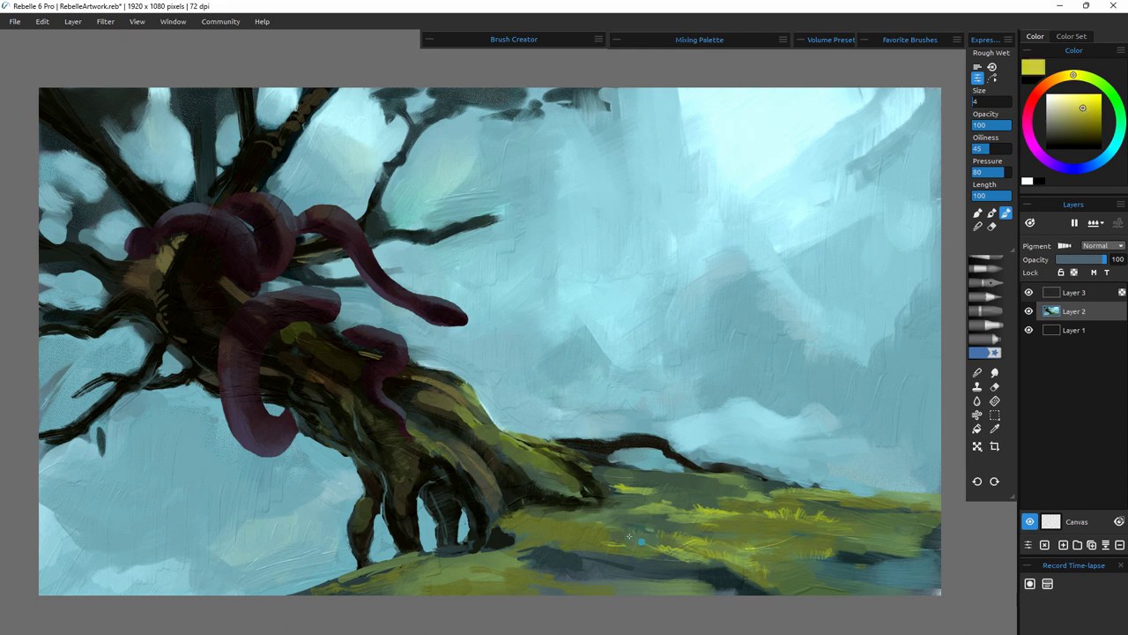
- Extend the yellow-green grass highlights over the foreground mound, raising the brush size to 14 for the strokes below the standing roots
left_click_drag(622, 543, 612, 526)
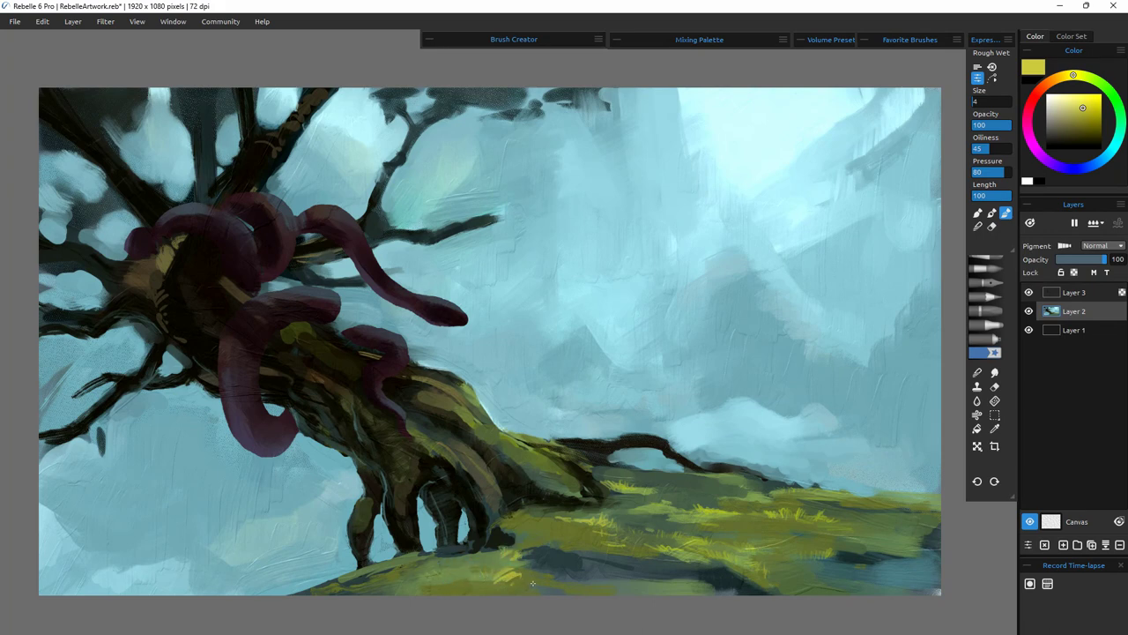
left_click_drag(984, 104, 978, 104)
left_click_drag(423, 596, 349, 583)
left_click_drag(441, 557, 490, 546)
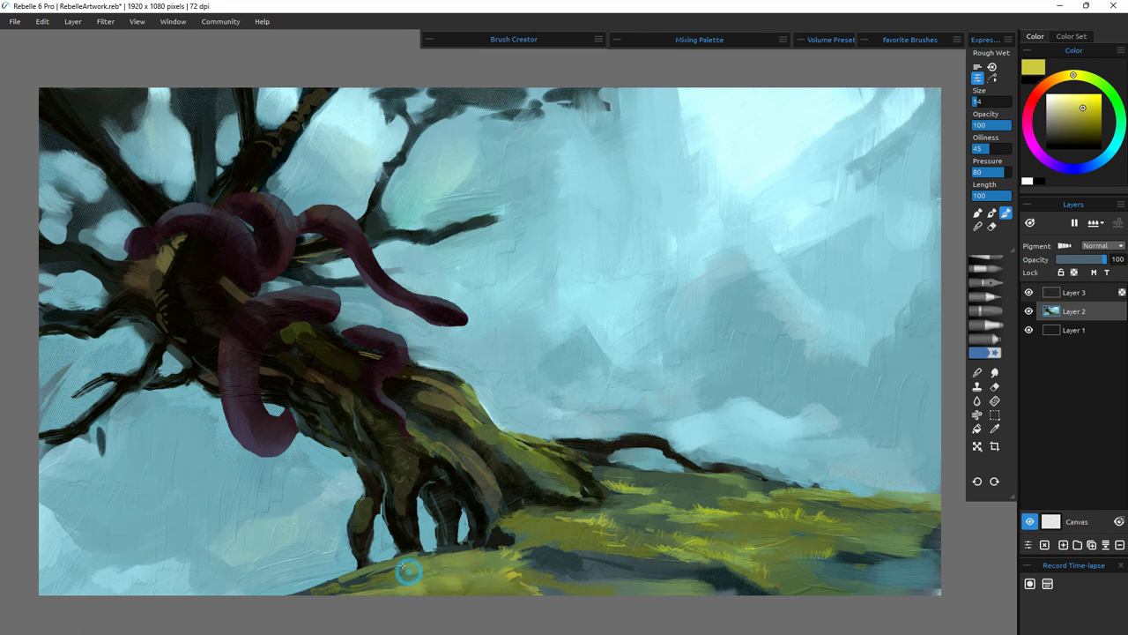
left_click_drag(408, 574, 365, 587)
left_click(592, 578)
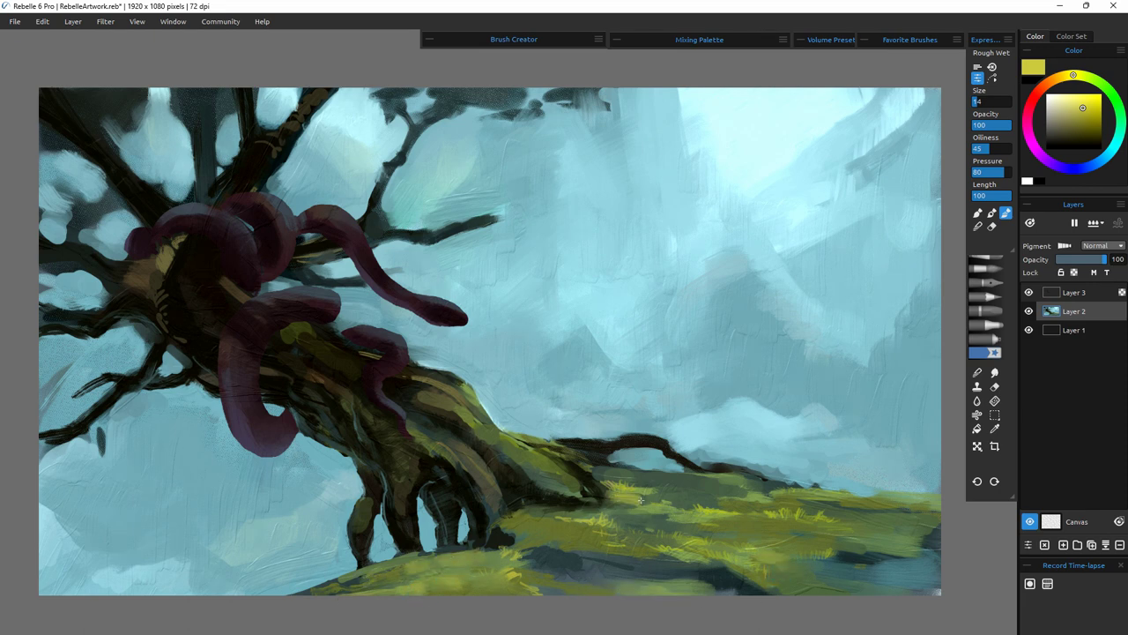
- Shift the yellow to a fresher lime green and paint grass accents along the hill's far side and its lower foreground
left_click_drag(1081, 82, 1091, 79)
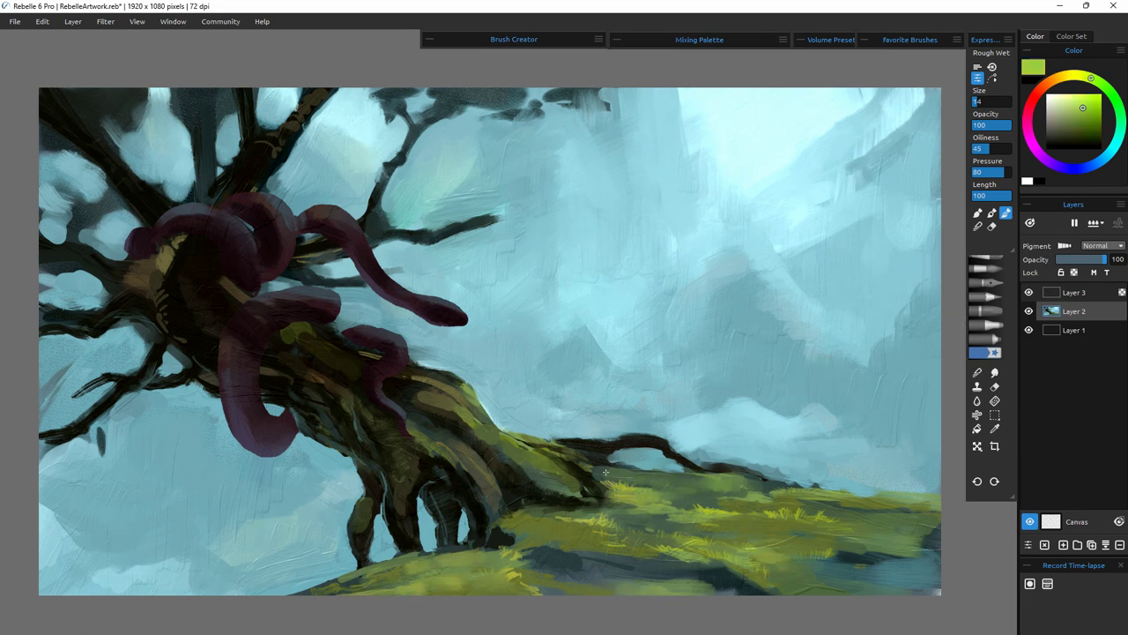
left_click_drag(832, 507, 931, 507)
mouse_move(878, 573)
left_mouse_down()
mouse_move(903, 593)
mouse_move(881, 575)
left_mouse_up()
left_click_drag(901, 589, 945, 593)
mouse_move(595, 586)
left_mouse_down()
mouse_move(627, 581)
mouse_move(535, 575)
mouse_move(609, 572)
mouse_move(615, 555)
mouse_move(658, 567)
left_mouse_up()
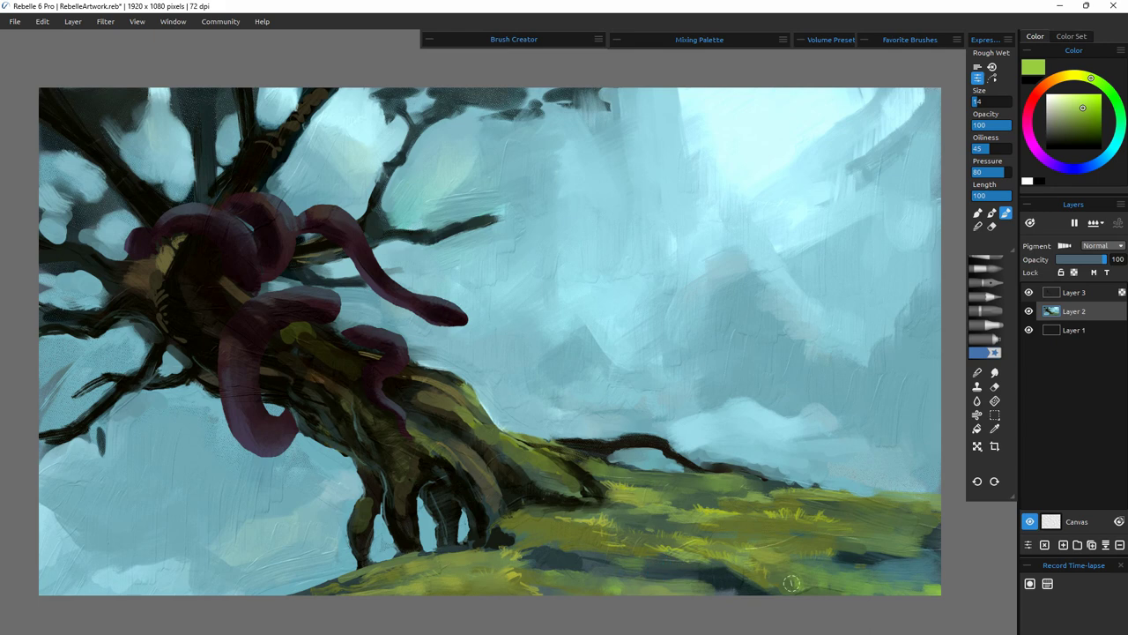
- Sample dark teal from the ground, set the brush size to 6 and deepen the shadow bands across the mossy foreground
left_click(729, 581, "alt")
mouse_move(980, 103)
left_mouse_down()
mouse_move(974, 174)
mouse_move(977, 156)
left_mouse_up()
mouse_move(624, 570)
left_mouse_down()
mouse_move(717, 564)
mouse_move(691, 576)
mouse_move(739, 576)
mouse_move(767, 567)
left_mouse_up()
left_click_drag(541, 551, 608, 566)
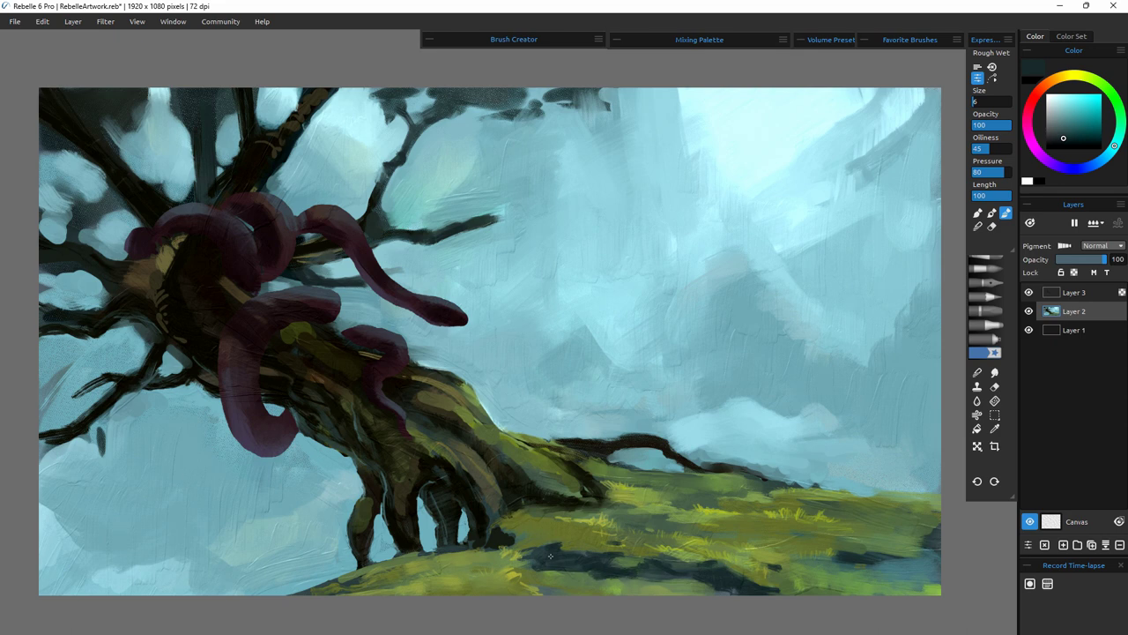
- Paint dark teal shading into the hollows of the standing roots, the trunk below the snake's coils and the large mossy root
left_click_drag(431, 500, 451, 525)
left_click(388, 499)
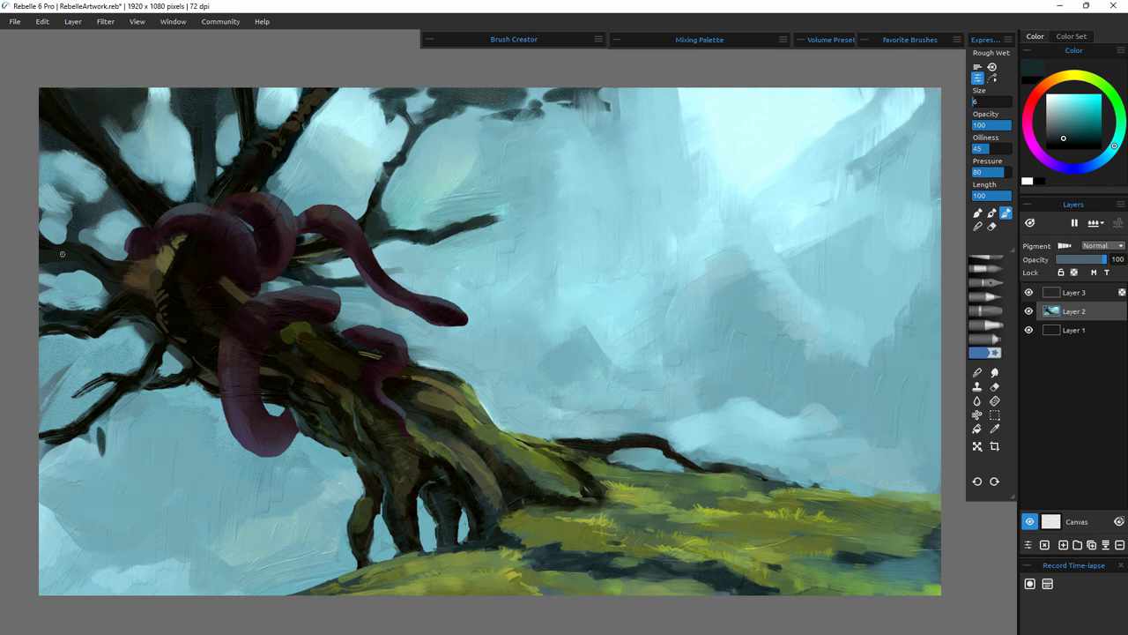
left_click(189, 285)
left_click(209, 305)
left_click(412, 396)
left_click(529, 479)
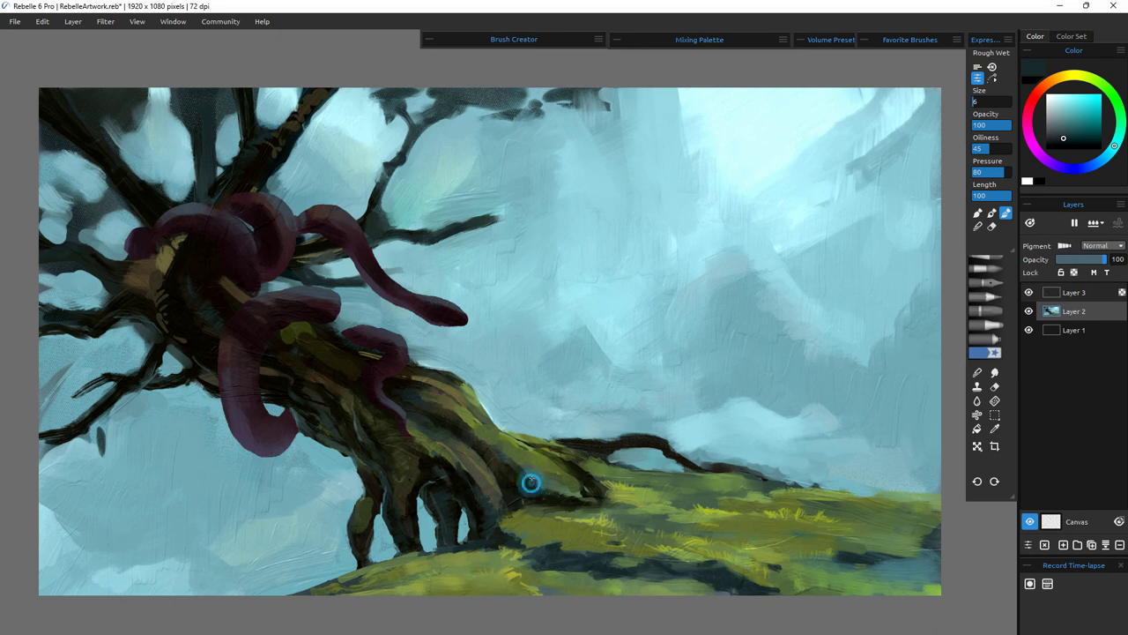
- Sample a root brown, shift it to golden tan for broken-branch and root highlights, and darken it to an orange brown
left_click(481, 478, "alt")
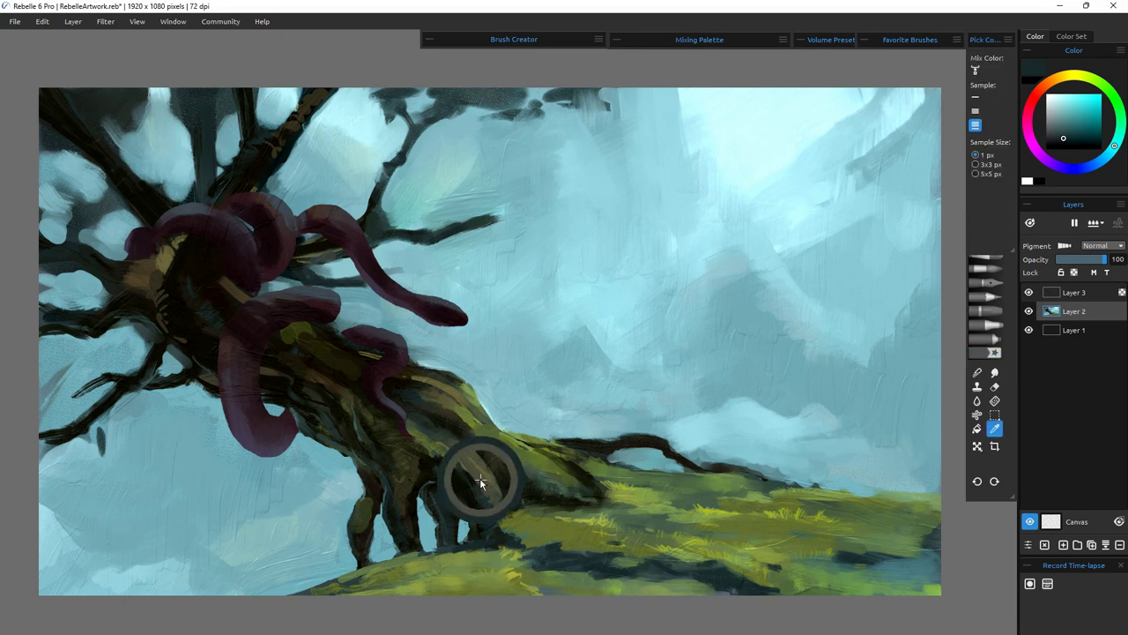
left_click_drag(1074, 79, 1059, 78)
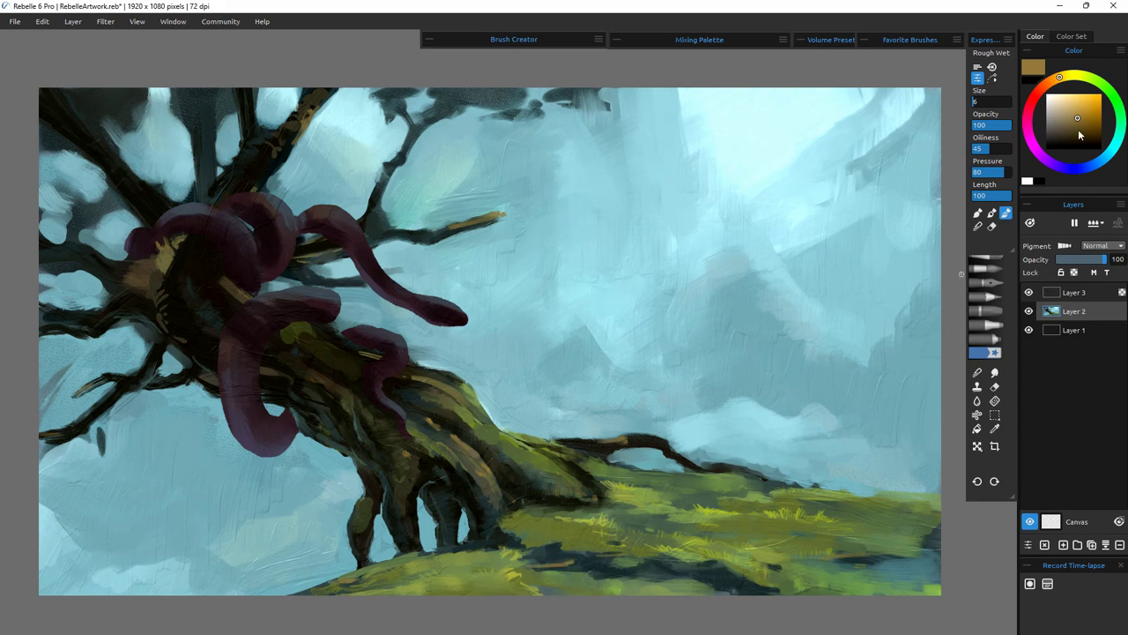
left_click(1078, 128)
left_click(1051, 80)
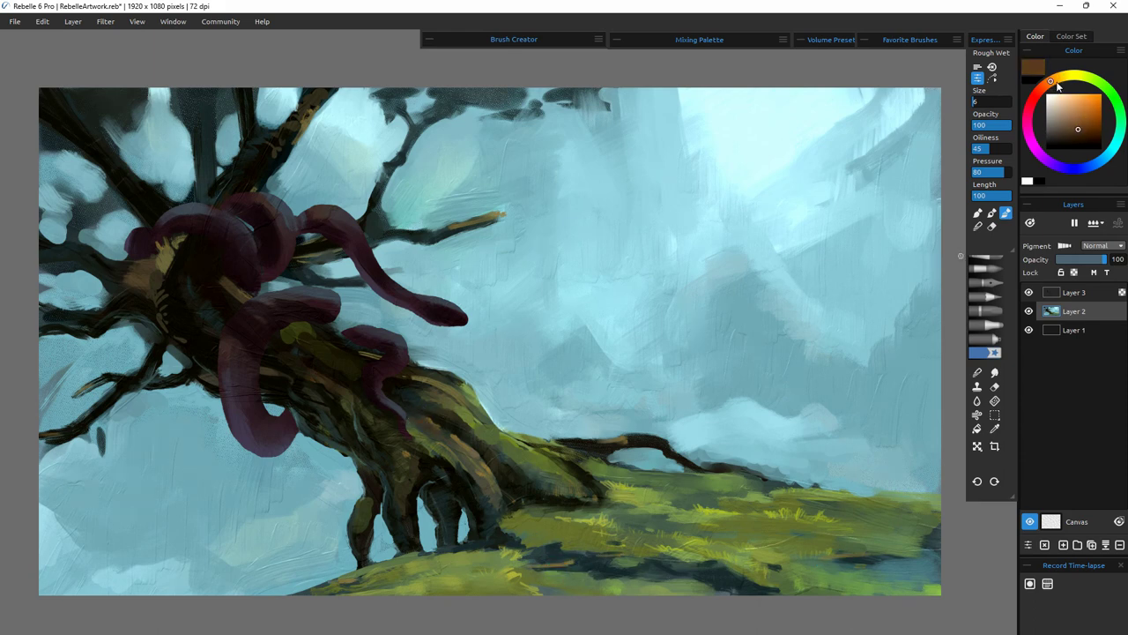
- Shift the color through olive to dark green and paint moss patches over the trunk and roots, finishing with a deeper green
left_click_drag(1059, 85, 1080, 76)
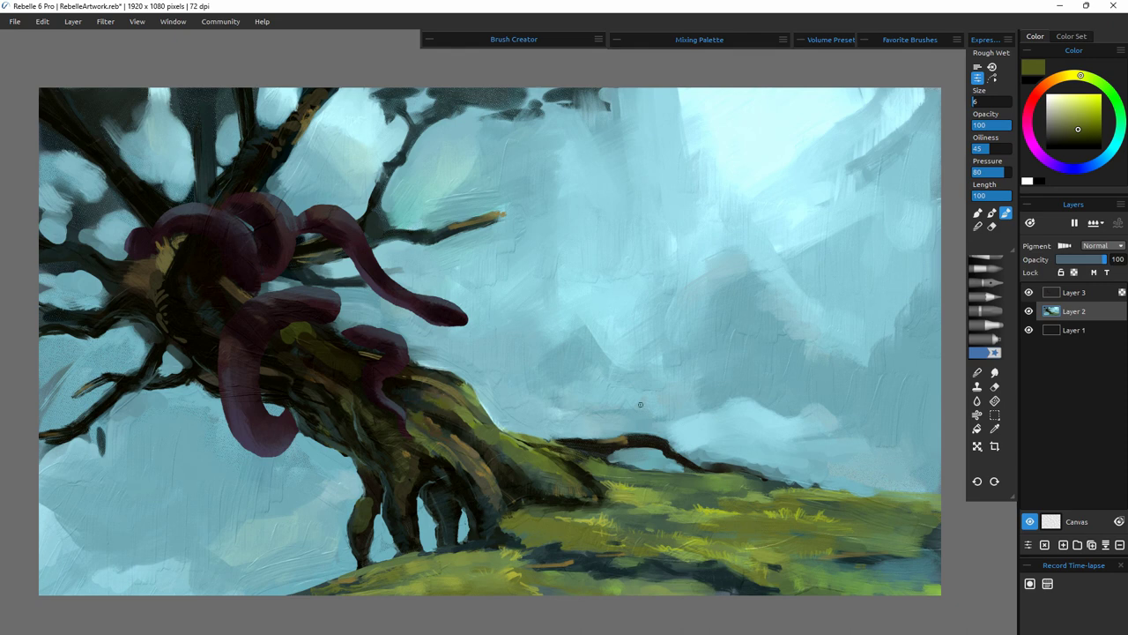
left_click(1089, 77)
left_click(1089, 128)
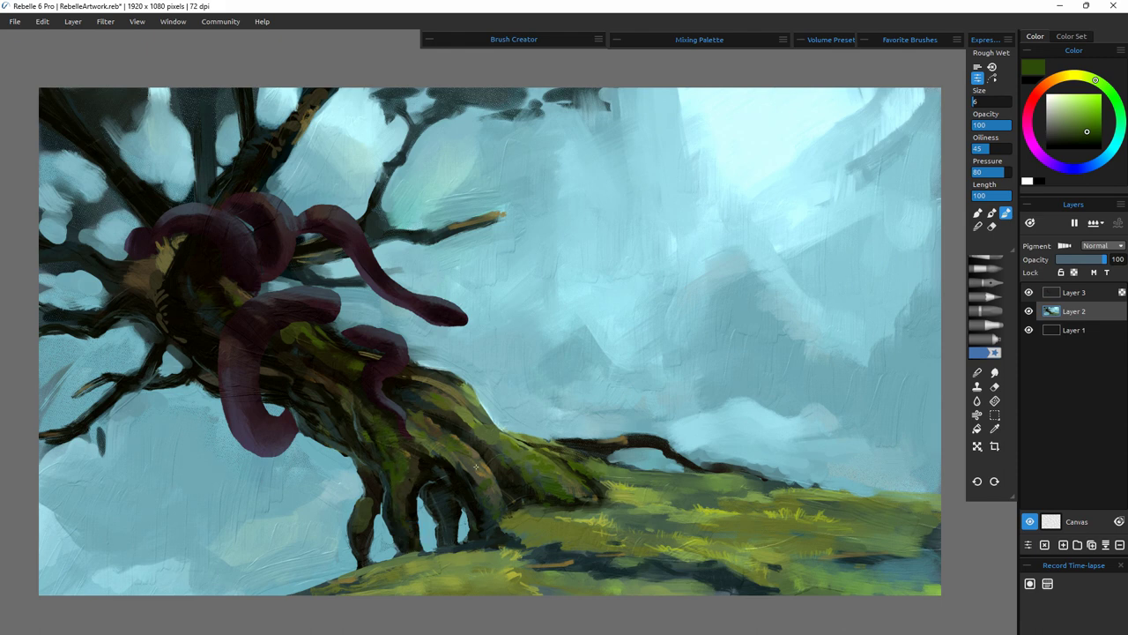
left_click(1118, 108)
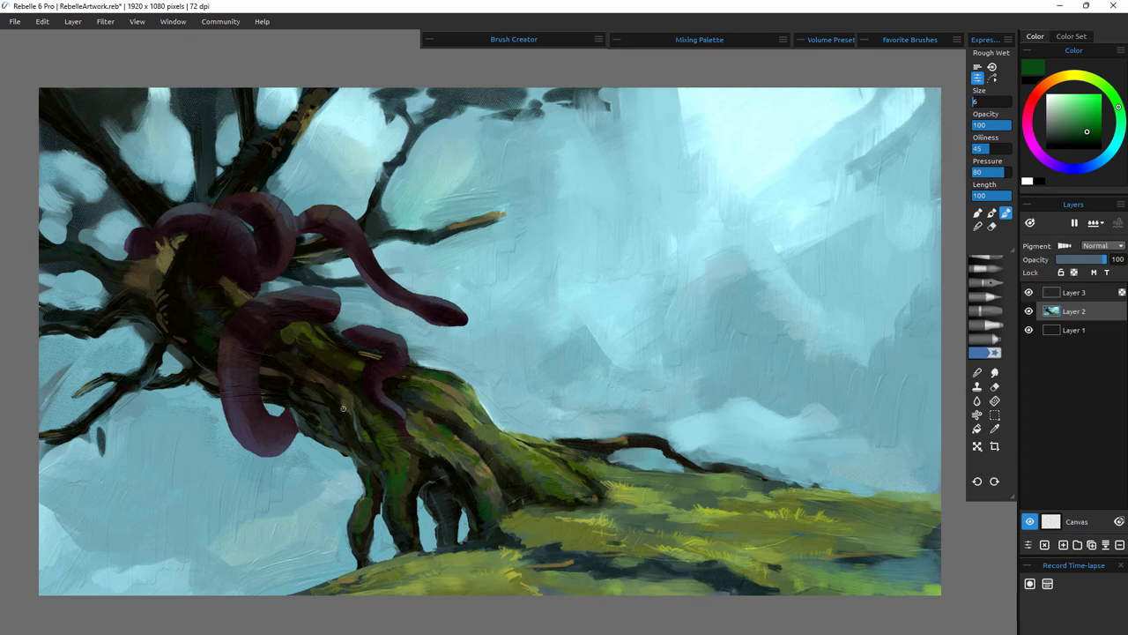
- Switch the brush to blending, undo the last stroke and soften the green moss patches along the trunk and standing roots
left_click(978, 227)
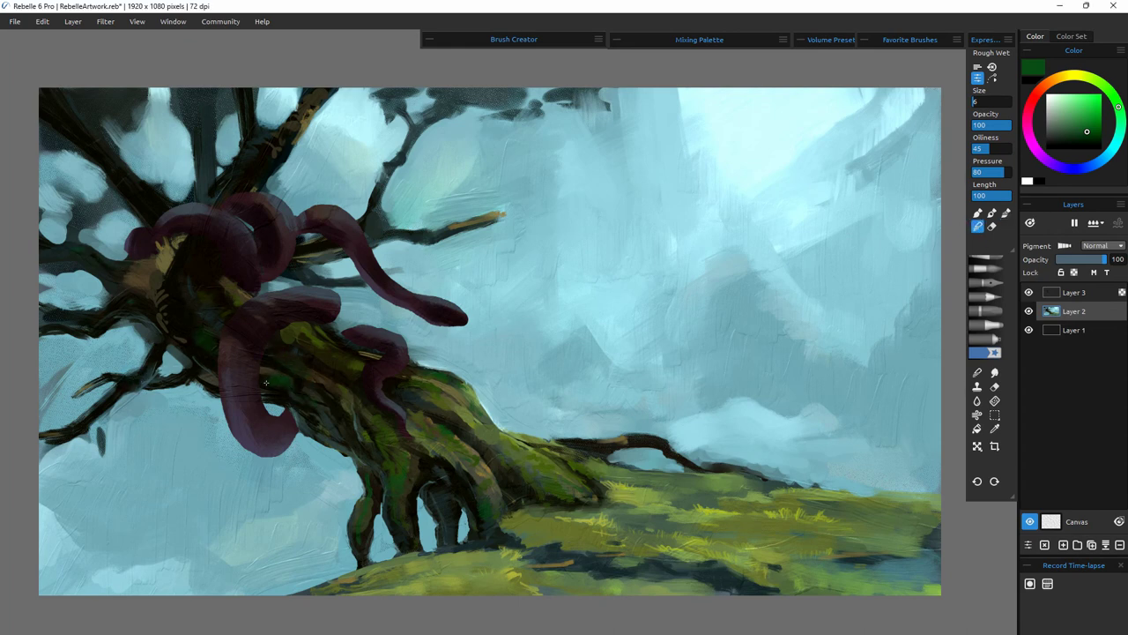
key("ctrl+z")
left_click(75, 250)
left_click(373, 484)
left_click(361, 529)
left_click(320, 406)
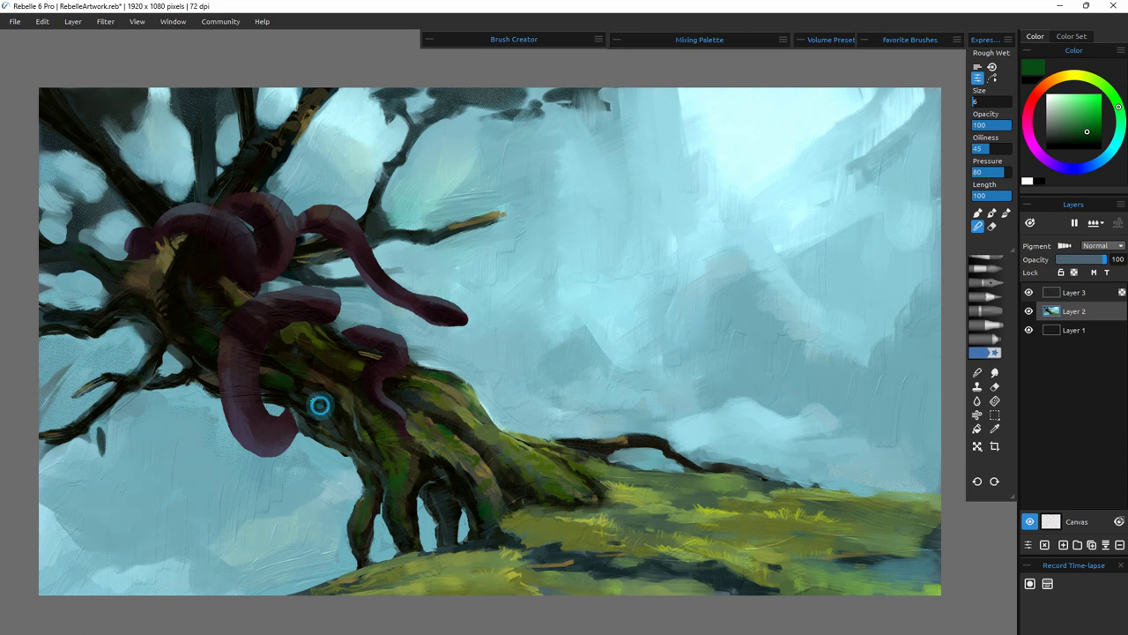
left_click(411, 494)
left_click(421, 474)
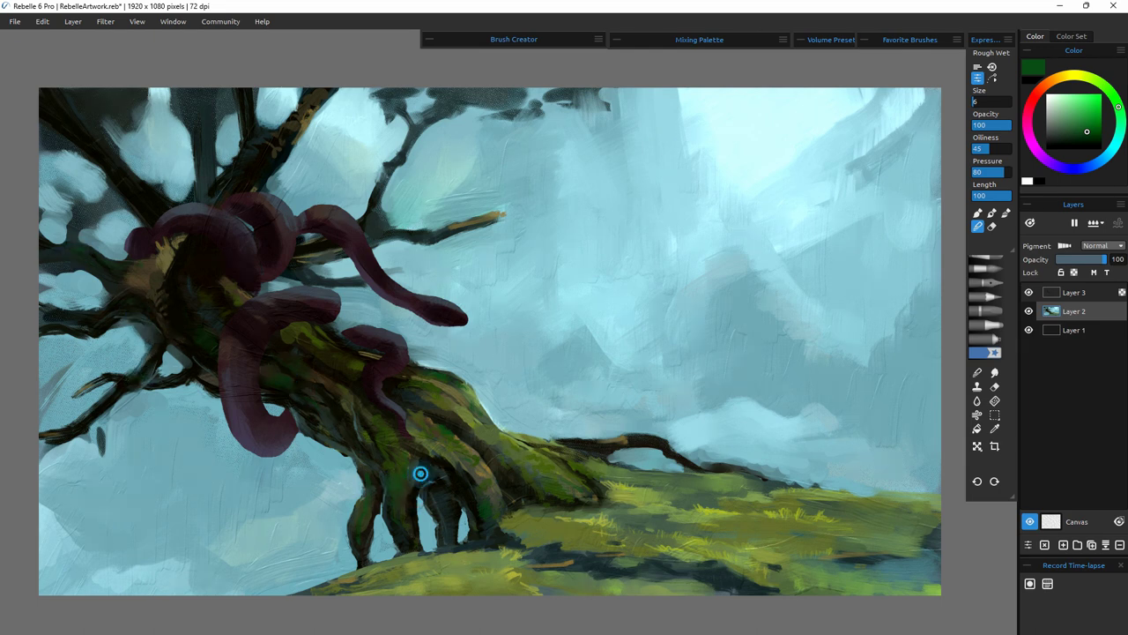
left_click(397, 431)
left_click(412, 382)
- Return to painting and add deep green moss strokes on the trunk beside the snake and on the thick upper branch
key("b")
left_click(401, 381)
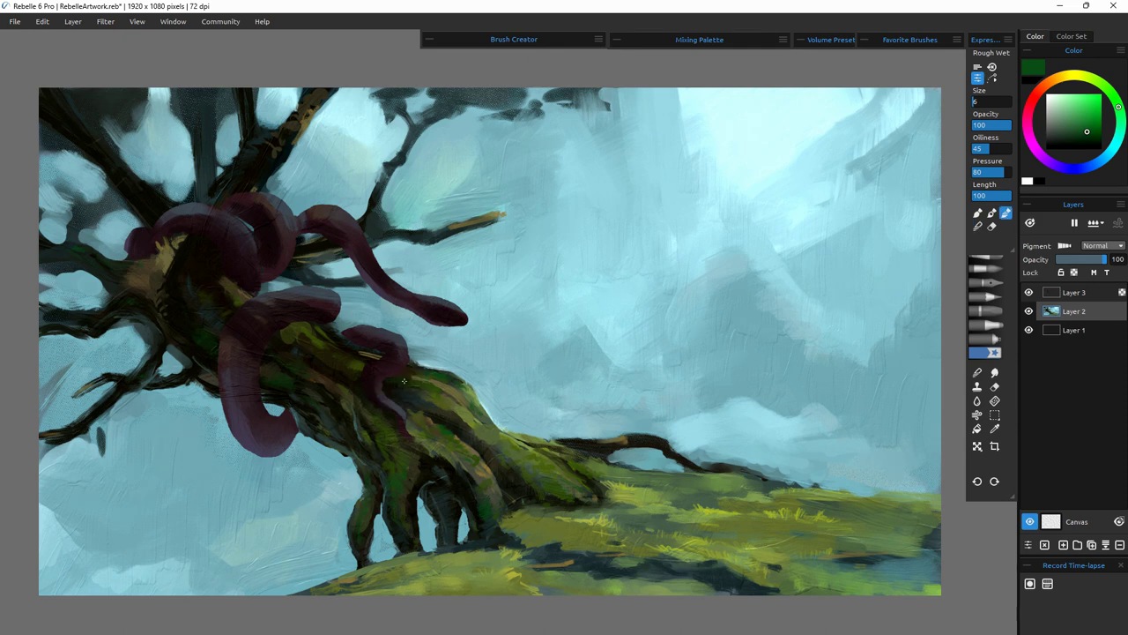
left_click_drag(325, 338, 371, 358)
left_click(235, 181)
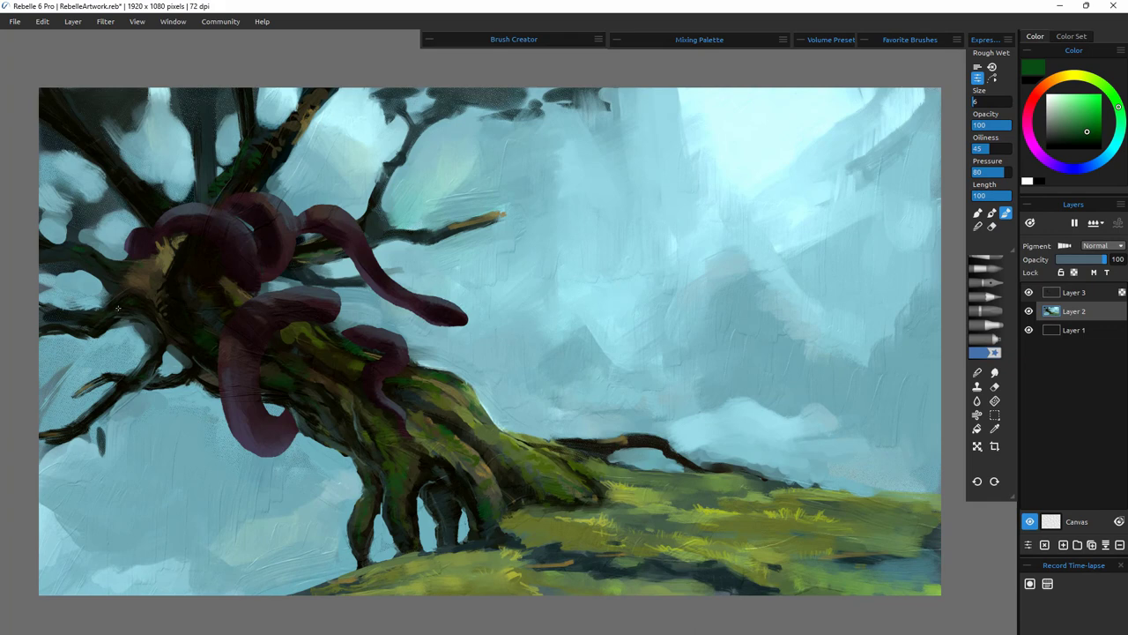
- Add a new layer above Layer 3 for the foliage
left_click(1076, 293)
left_click(1063, 545)
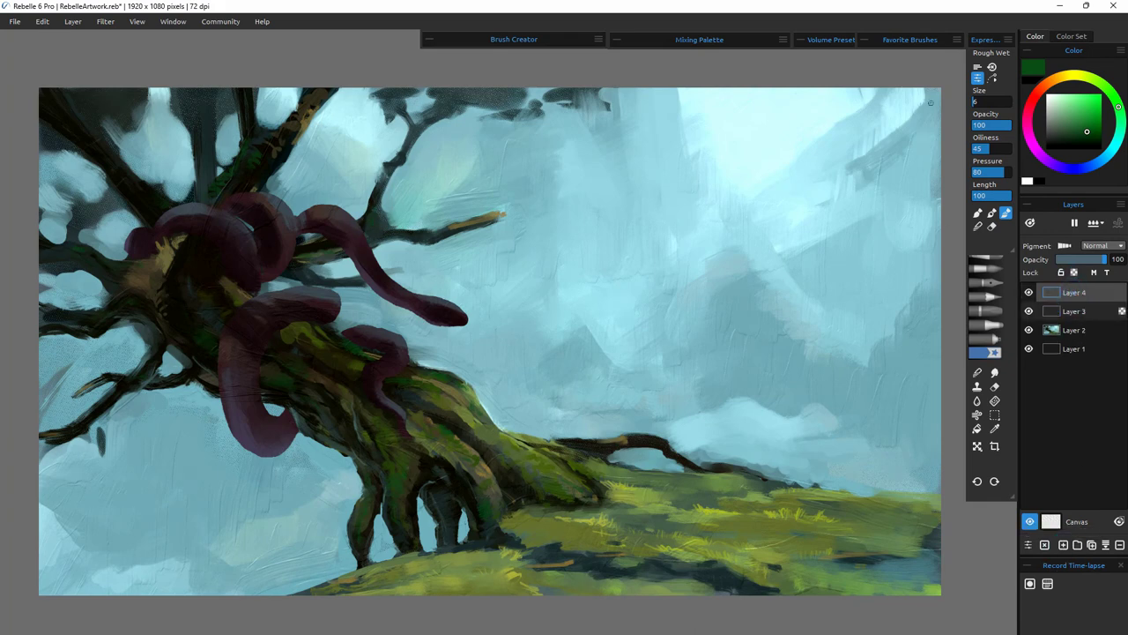
left_click(864, 40)
left_click(870, 71)
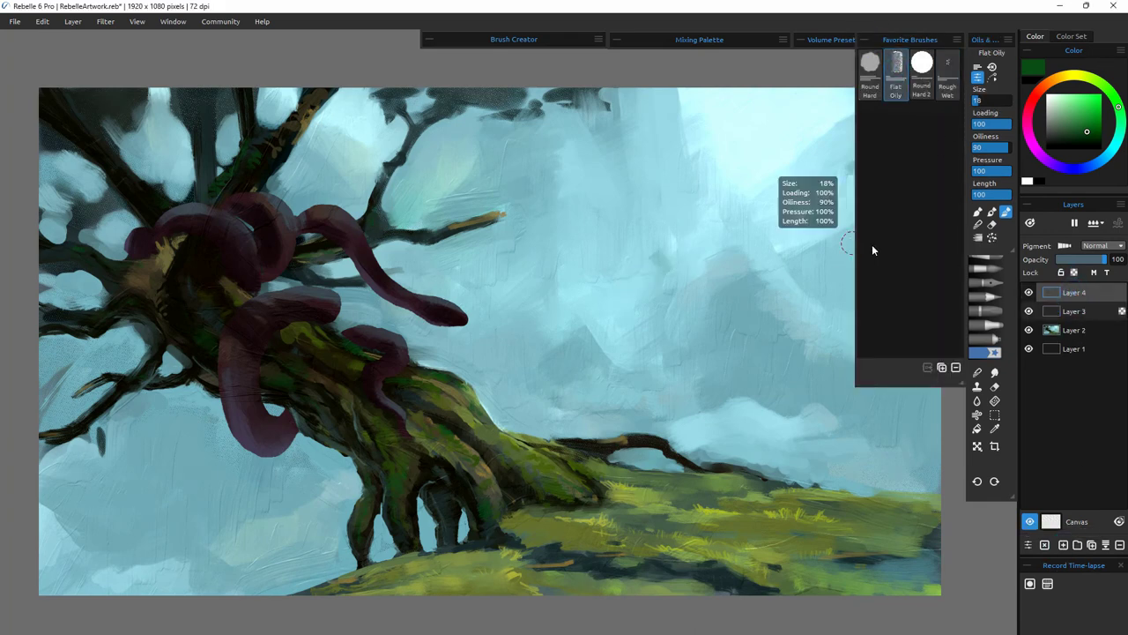
left_click_drag(677, 280, 705, 270)
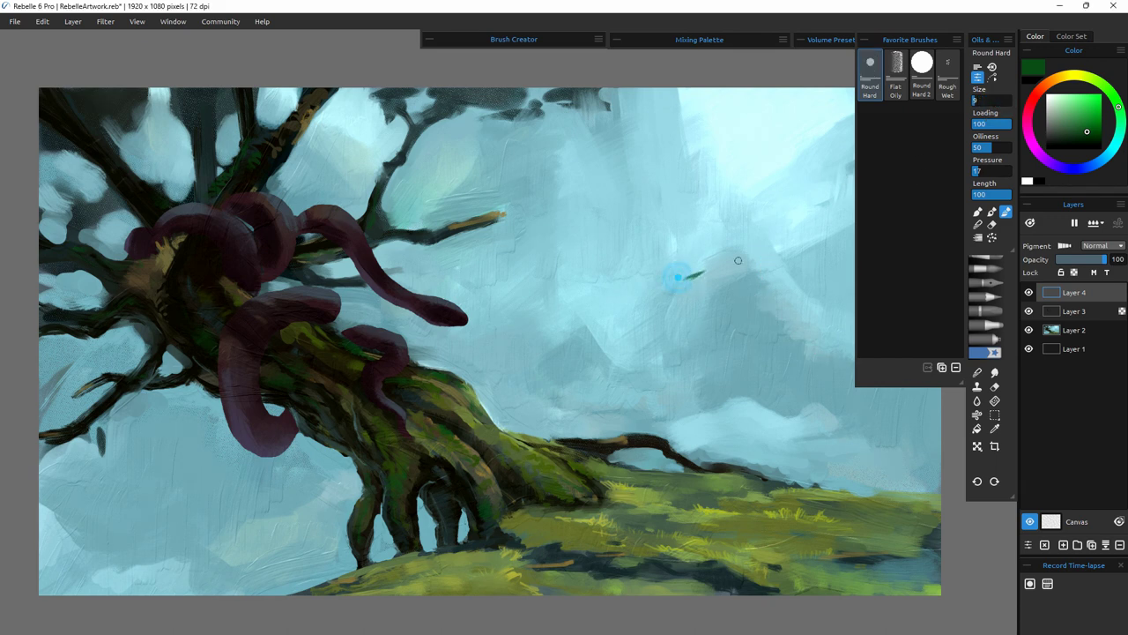
key("ctrl+z")
- Choose the digital Round Hard pencil at size 30, undo the test strokes and paint green leaf clusters on the overhanging top branches
left_click(985, 296)
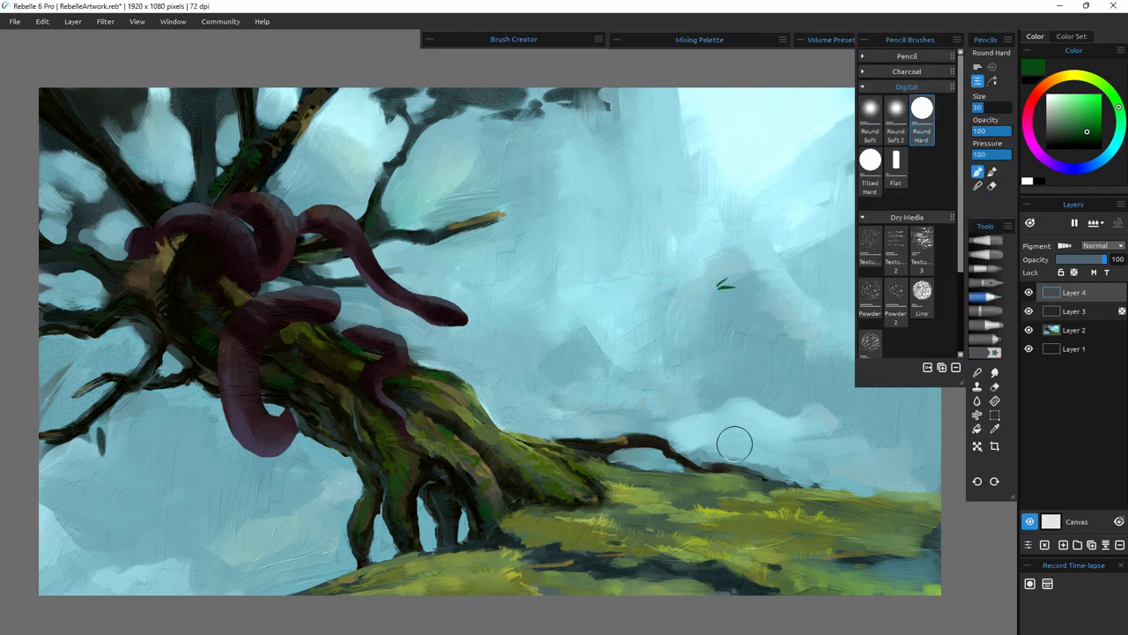
key("ctrl+z")
key("ctrl+z")
left_click(864, 41)
left_click_drag(508, 115, 493, 133)
left_click_drag(518, 120, 516, 131)
left_click_drag(521, 116, 533, 111)
mouse_move(493, 113)
left_mouse_down()
mouse_move(478, 119)
mouse_move(489, 110)
left_mouse_up()
mouse_move(507, 103)
left_mouse_down()
mouse_move(494, 98)
mouse_move(521, 89)
left_mouse_up()
mouse_move(428, 97)
left_mouse_down()
mouse_move(388, 110)
mouse_move(387, 124)
mouse_move(355, 110)
mouse_move(377, 88)
left_mouse_up()
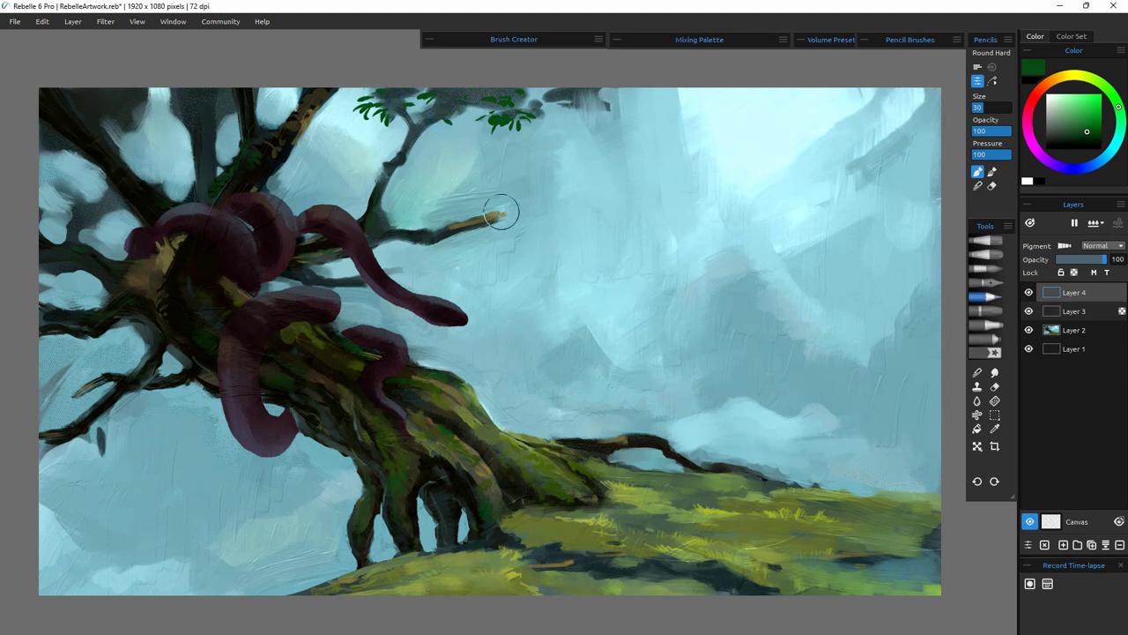
- Paint leaf sprigs on the broken branch, the tip of the overhanging branch and the branches in the canvas's upper-left area
left_click_drag(425, 230, 429, 219)
left_click_drag(429, 229, 436, 225)
left_click_drag(573, 104, 576, 115)
left_click_drag(597, 104, 601, 113)
mouse_move(602, 102)
left_mouse_down()
mouse_move(615, 104)
mouse_move(608, 89)
left_mouse_up()
mouse_move(167, 112)
left_mouse_down()
mouse_move(166, 85)
mouse_move(60, 113)
mouse_move(50, 102)
mouse_move(75, 122)
mouse_move(44, 141)
left_mouse_up()
left_click_drag(53, 212, 54, 238)
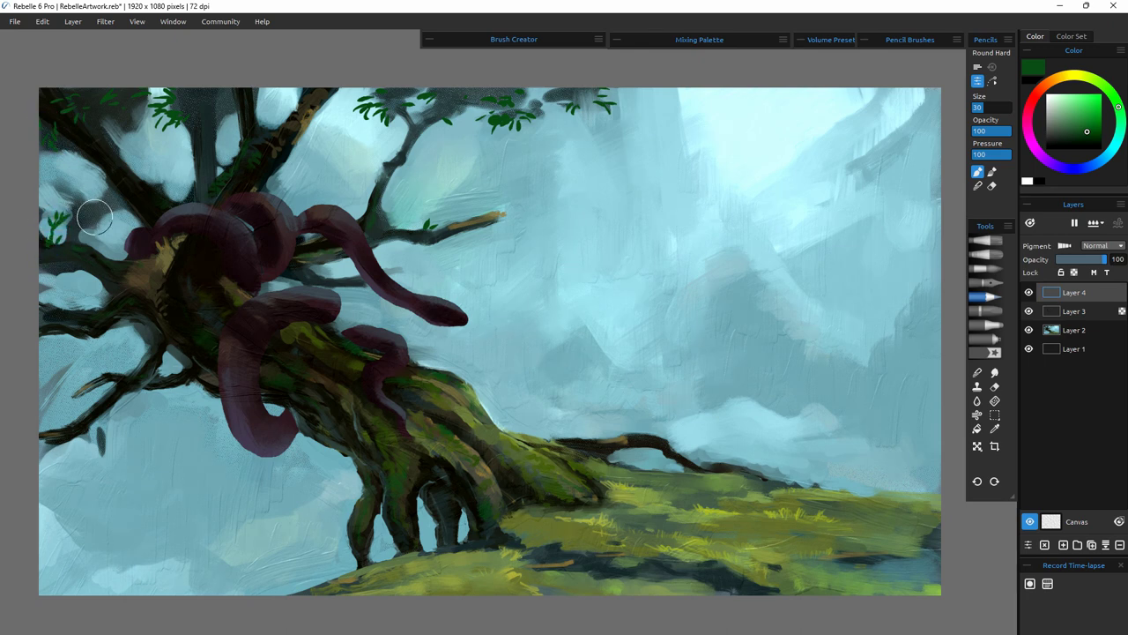
left_click_drag(51, 305, 42, 291)
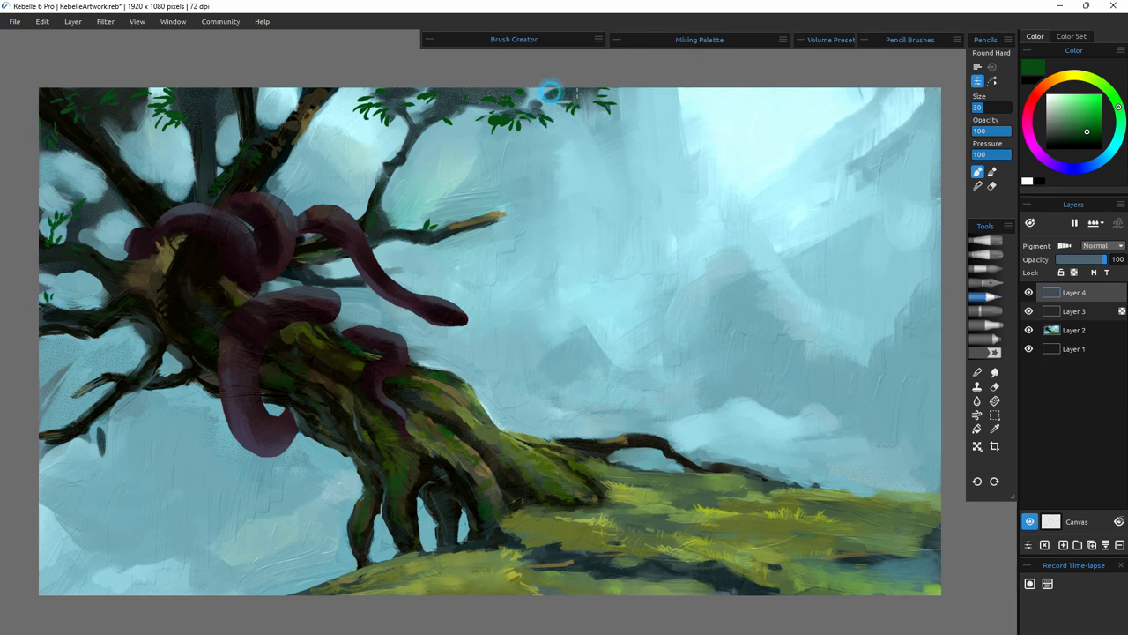
- Paint leaf sprigs along the thick upper branches and behind the snake's coil, plus a small sprout on the trunk's upper edge
left_click_drag(339, 94, 296, 155)
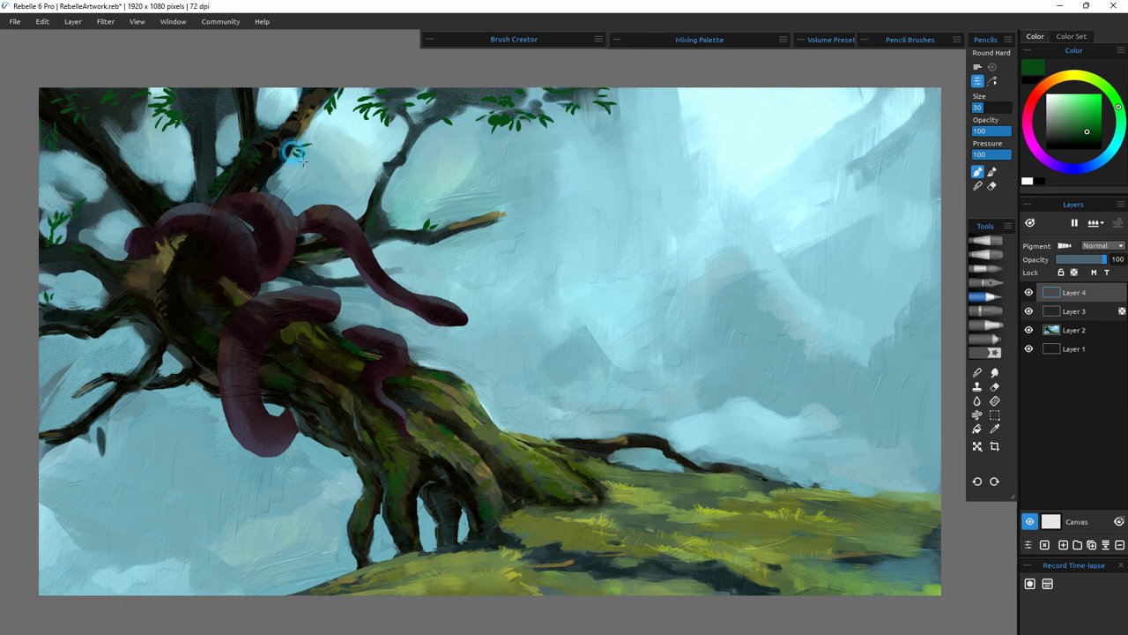
mouse_move(227, 118)
left_mouse_down()
mouse_move(217, 122)
mouse_move(235, 105)
left_mouse_up()
left_click_drag(171, 188, 180, 193)
left_click_drag(194, 189, 184, 196)
left_click_drag(419, 352, 422, 362)
left_click_drag(429, 362, 422, 363)
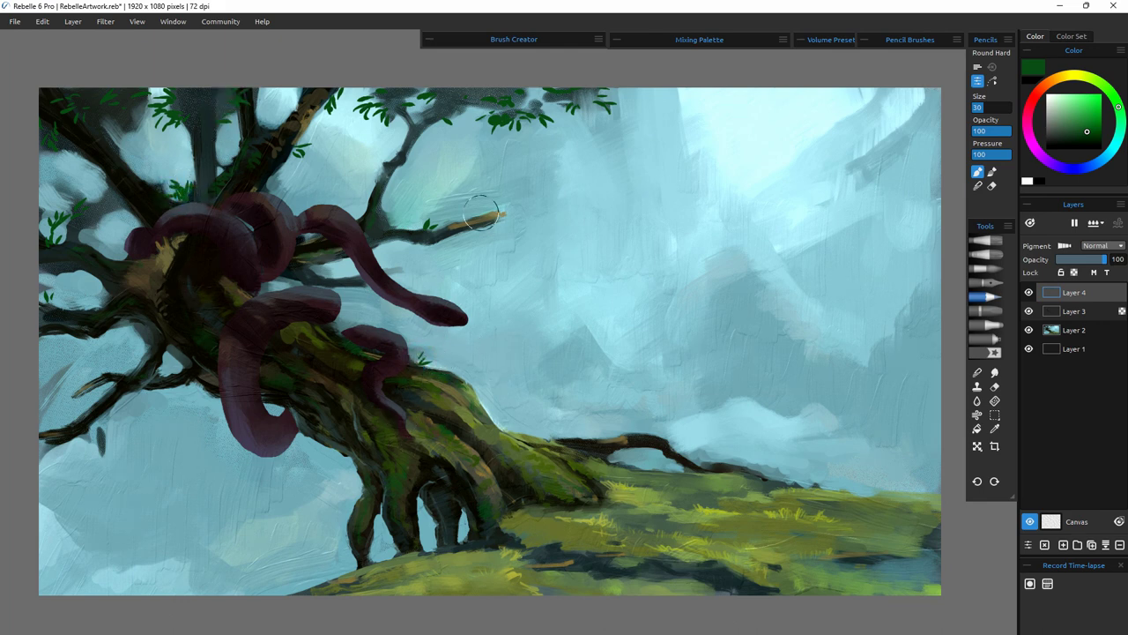
- Add a sprig to the thin upright branch and build a hanging leaf cluster at the end of the overhanging branch
left_click_drag(408, 154, 412, 161)
left_click_drag(477, 94, 488, 96)
mouse_move(554, 141)
left_mouse_down()
mouse_move(569, 128)
mouse_move(580, 159)
mouse_move(529, 154)
mouse_move(544, 116)
mouse_move(529, 124)
left_mouse_up()
mouse_move(621, 109)
left_mouse_down()
mouse_move(599, 95)
mouse_move(617, 90)
left_mouse_up()
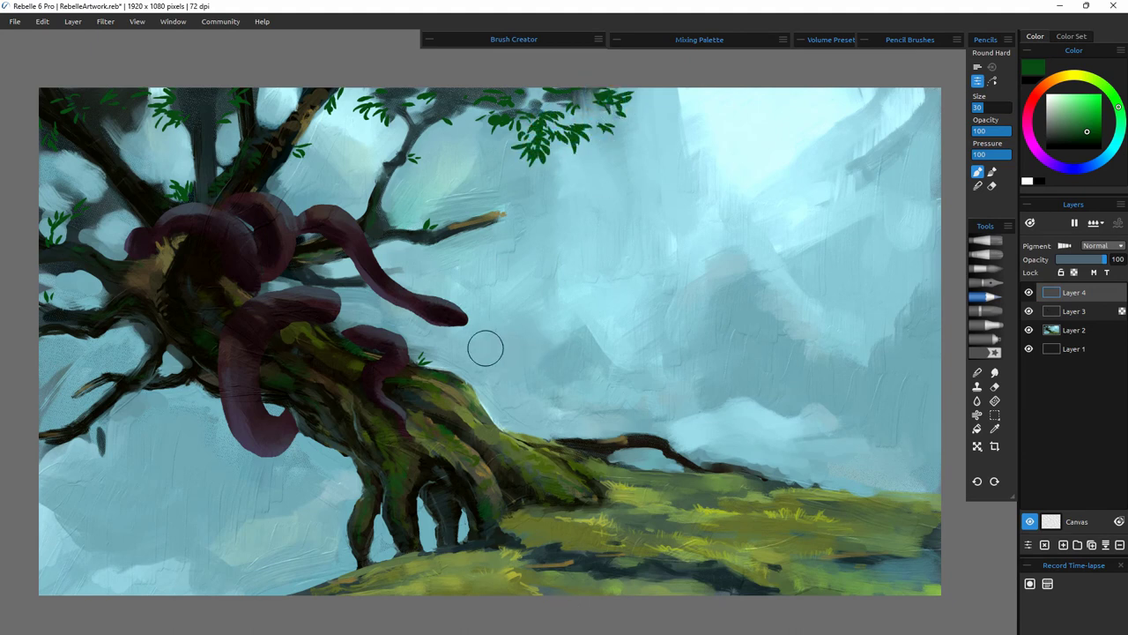
- Fill in denser leaves between the upper branches, along the canvas's left edge and on the lowest left branch
mouse_move(178, 104)
left_mouse_down()
mouse_move(246, 94)
mouse_move(264, 104)
mouse_move(257, 141)
left_mouse_up()
mouse_move(42, 248)
left_mouse_down()
mouse_move(66, 189)
mouse_move(113, 180)
mouse_move(42, 183)
left_mouse_up()
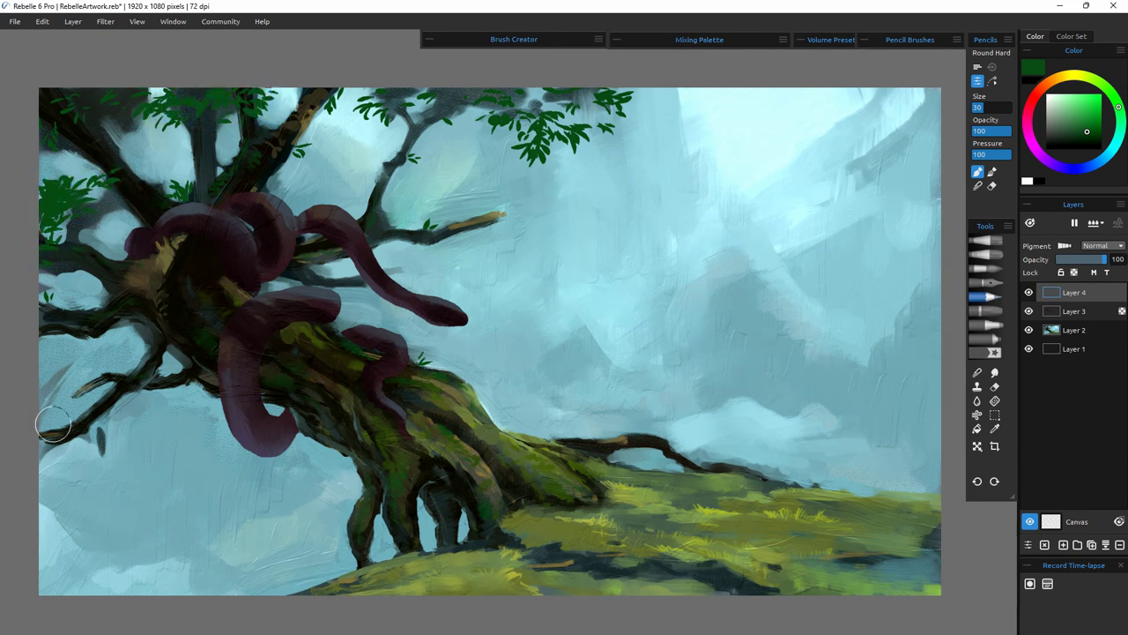
mouse_move(48, 425)
left_mouse_down()
mouse_move(41, 438)
mouse_move(78, 444)
left_mouse_up()
mouse_move(91, 431)
left_mouse_down()
mouse_move(96, 450)
mouse_move(99, 432)
left_mouse_up()
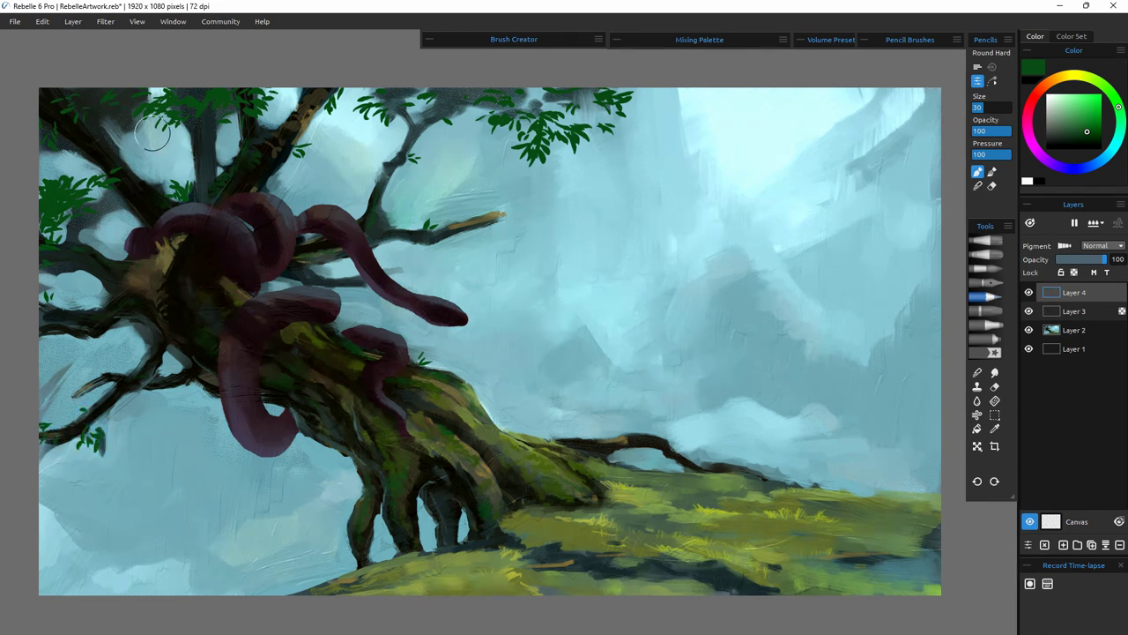
- Thicken the green foliage around the upper-left branches and join the leaf clusters along the overhanging branch at the canvas's top edge
left_click_drag(161, 130, 145, 138)
left_click_drag(160, 132, 155, 141)
left_click_drag(98, 106, 88, 111)
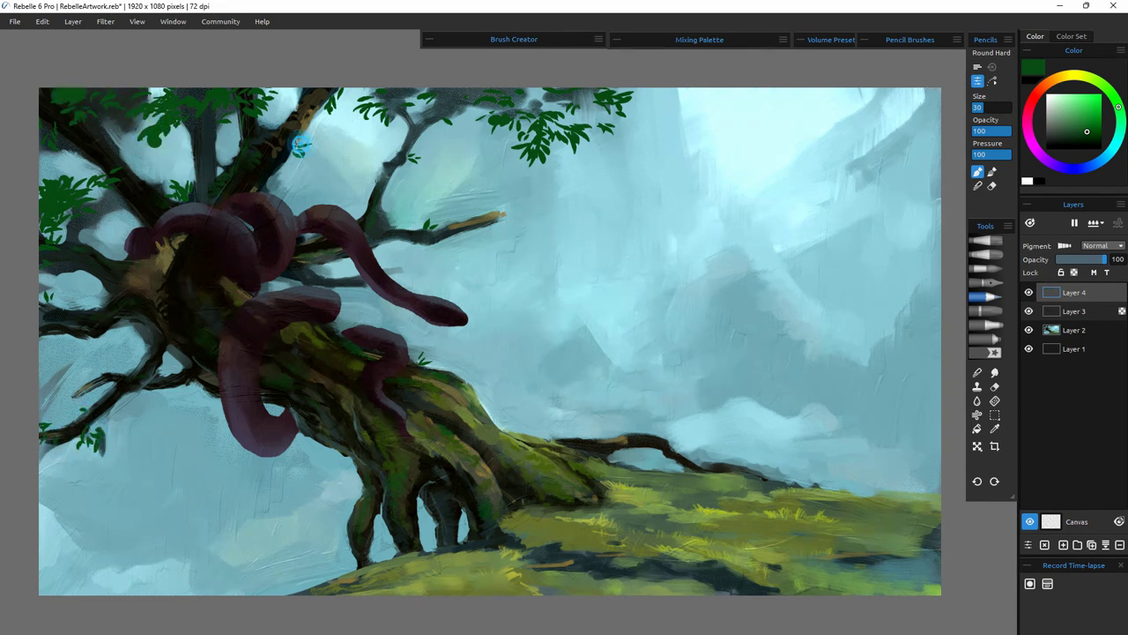
mouse_move(298, 144)
left_mouse_down()
mouse_move(342, 134)
mouse_move(348, 111)
mouse_move(339, 118)
left_mouse_up()
left_click_drag(369, 124, 339, 139)
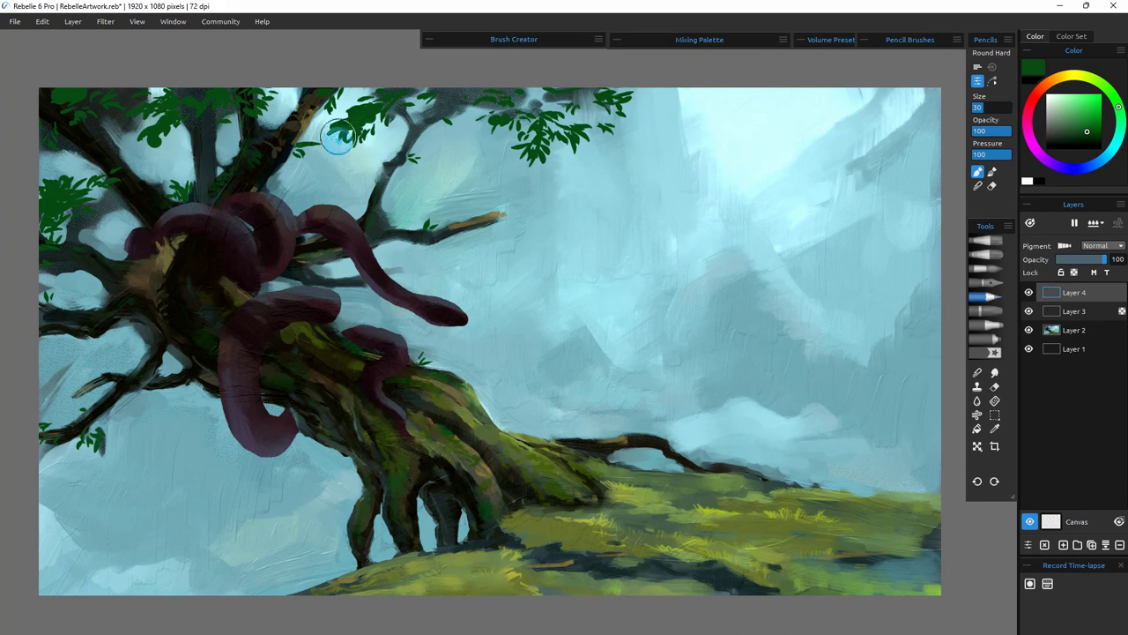
mouse_move(589, 107)
left_mouse_down()
mouse_move(568, 95)
mouse_move(449, 121)
left_mouse_up()
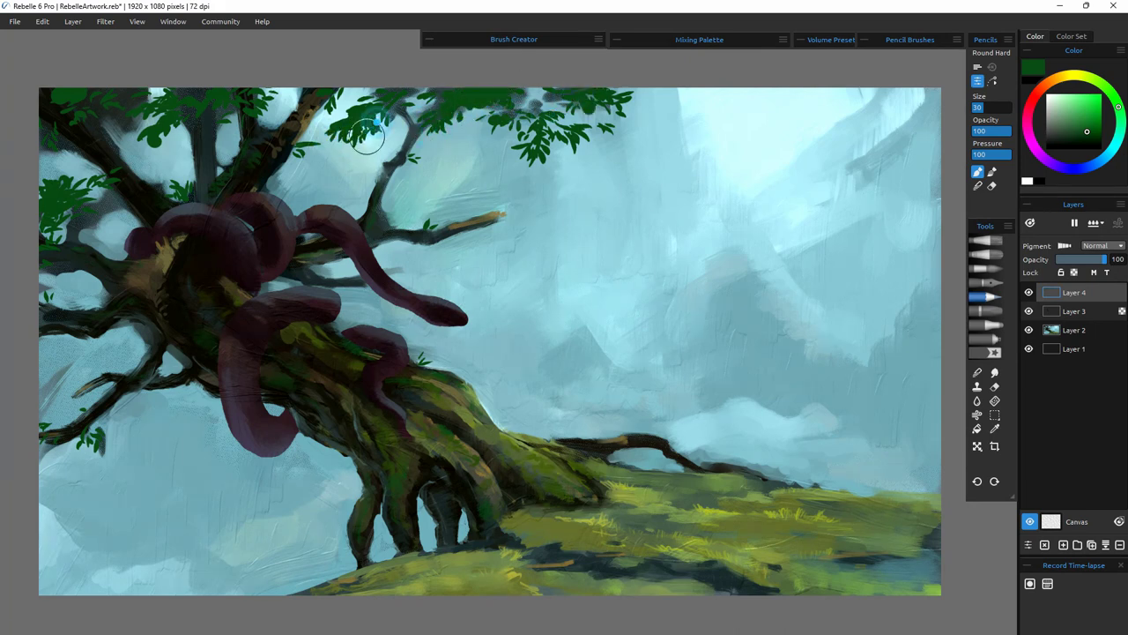
- Lock Layer 4's transparency and darken the leaf clusters with deep green strokes of the Rough Wet brush
left_click(1074, 273)
left_click(987, 352)
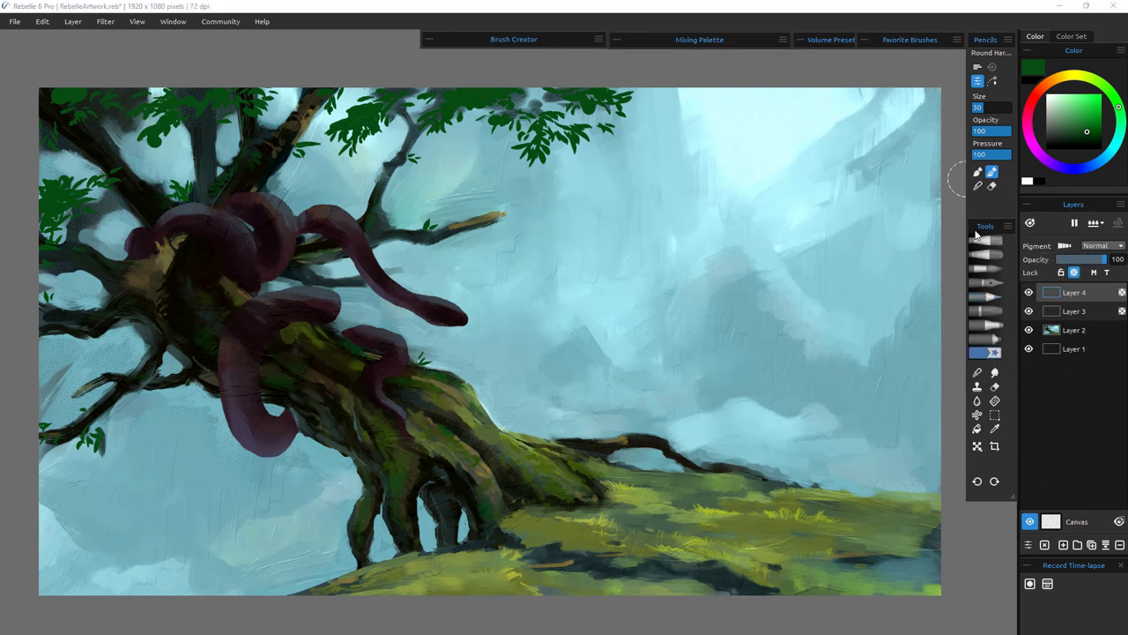
left_click(866, 39)
left_click(948, 76)
left_click(996, 103)
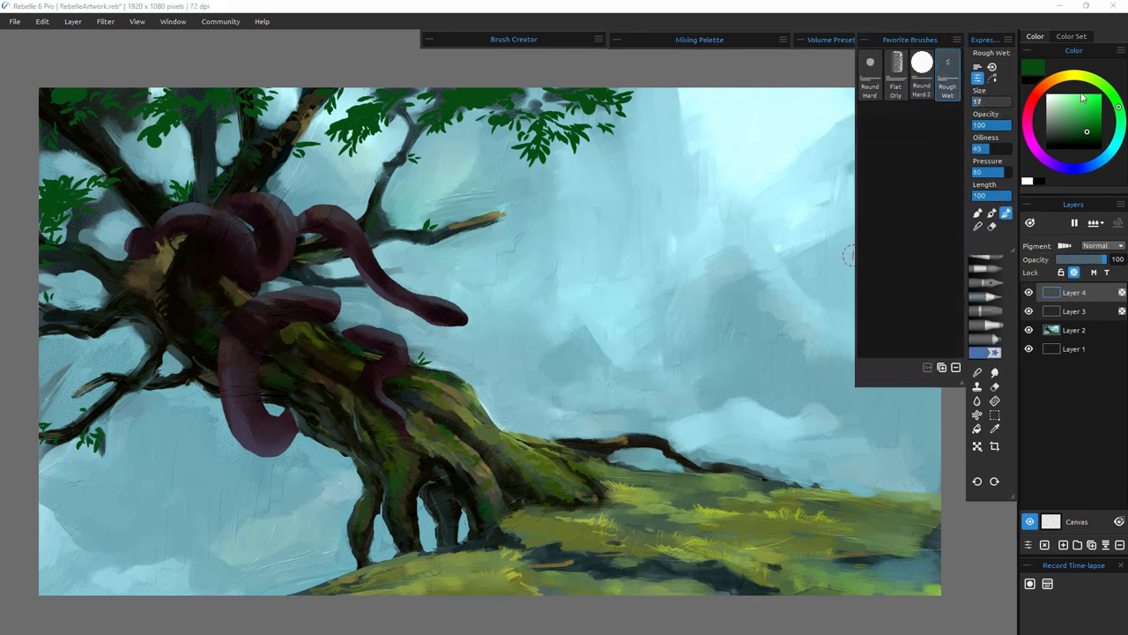
mouse_move(529, 121)
left_mouse_down()
mouse_move(564, 141)
mouse_move(374, 118)
mouse_move(177, 119)
mouse_move(192, 104)
mouse_move(58, 231)
mouse_move(46, 427)
left_mouse_up()
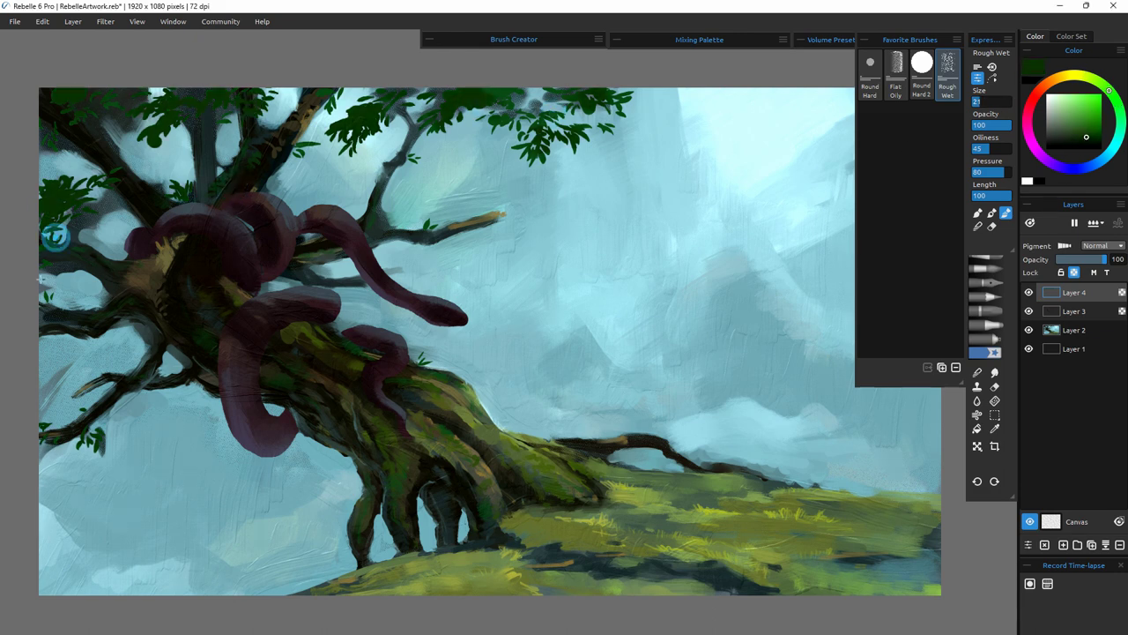
mouse_move(295, 157)
left_mouse_down()
mouse_move(432, 85)
mouse_move(554, 141)
mouse_move(620, 98)
left_mouse_up()
mouse_move(238, 101)
left_mouse_down()
mouse_move(164, 108)
mouse_move(109, 173)
left_mouse_up()
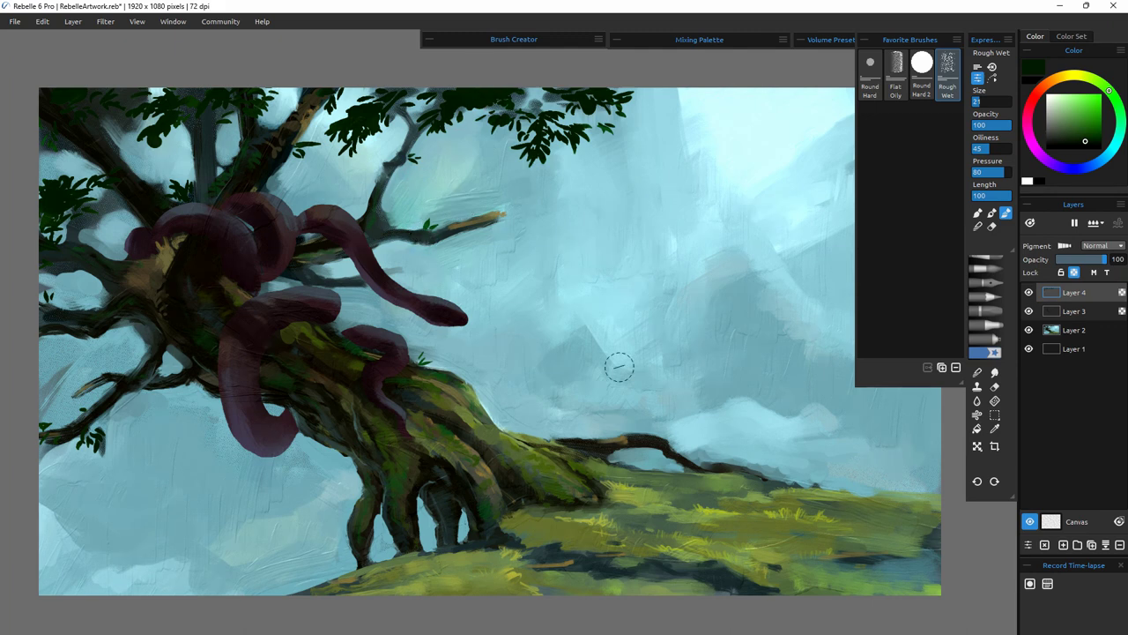
- Unlock Layer 4's transparency, soften the leaf edges by blending, and paint dark olive strokes into the overhanging foliage
left_click(1074, 273)
key("n")
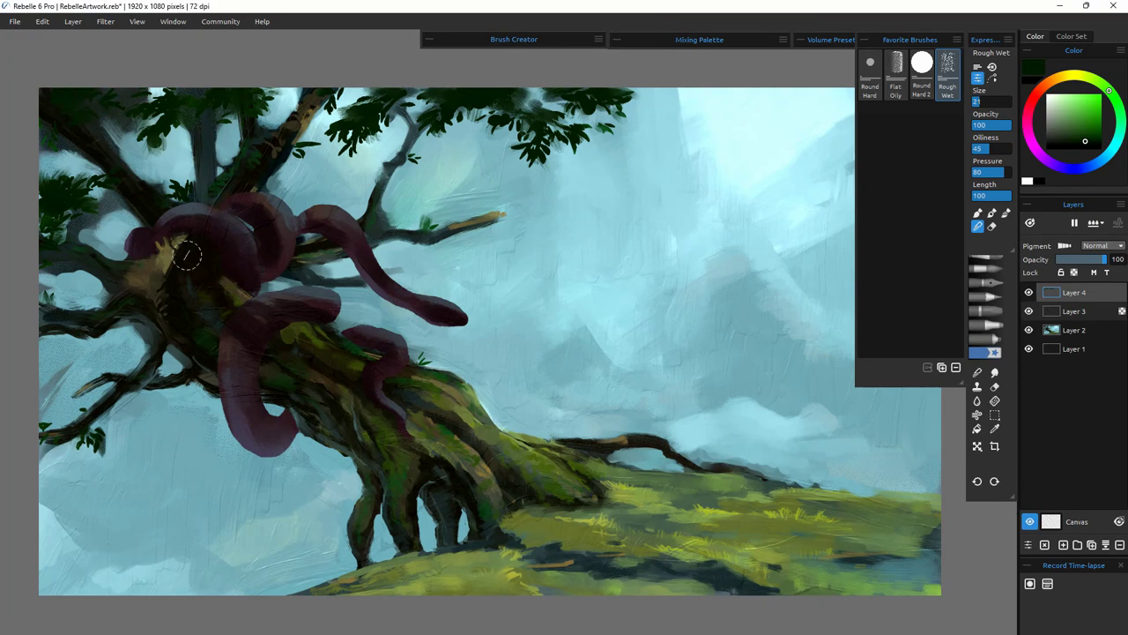
left_click(70, 95, "alt")
mouse_move(337, 92)
left_mouse_down()
mouse_move(249, 134)
mouse_move(349, 170)
mouse_move(406, 107)
left_mouse_up()
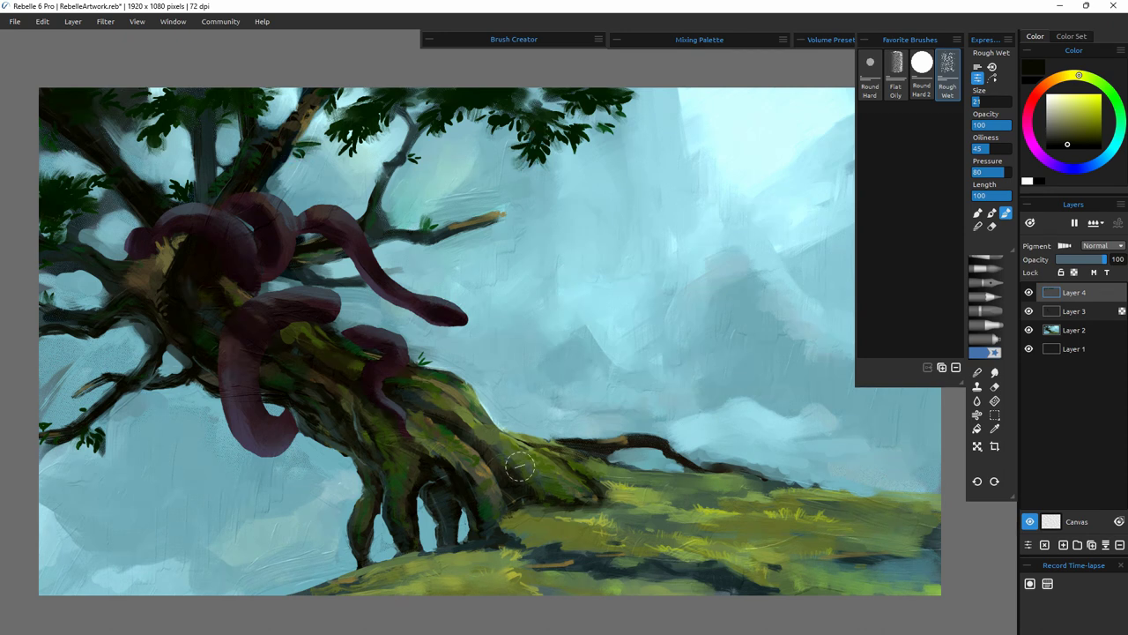
- Lock Layer 4's transparency again and dab olive and mid-green highlights on the leaves with the Rough Wet brush at size 5
left_click(1073, 131)
left_click(1073, 273)
left_click_drag(981, 104, 949, 138)
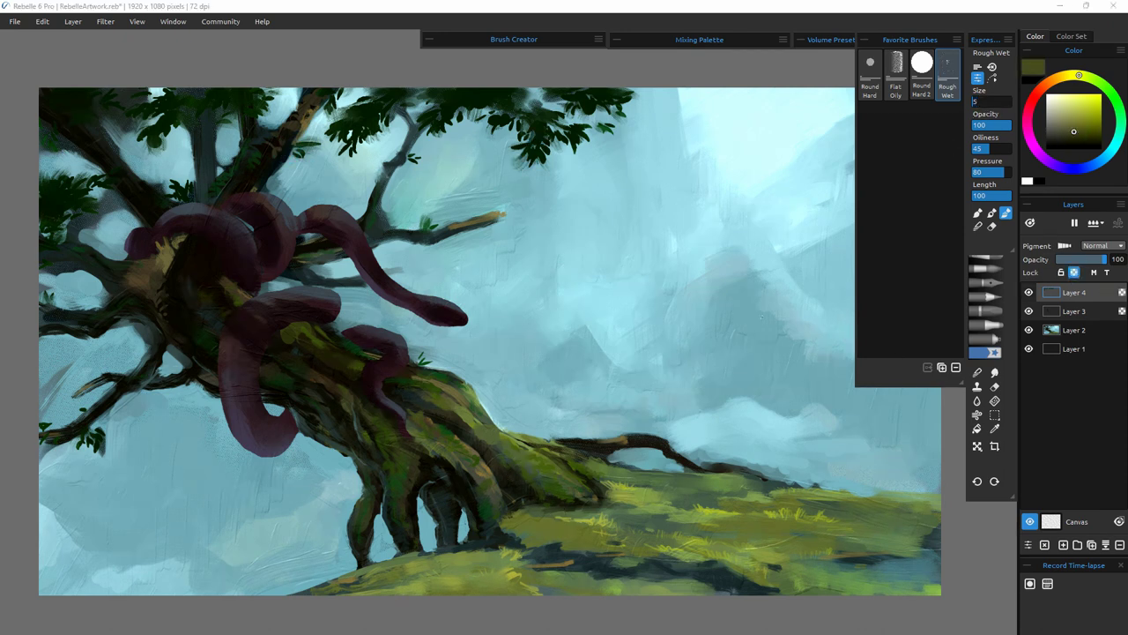
left_click(351, 145, "alt")
left_click(1081, 129)
left_click(1118, 105)
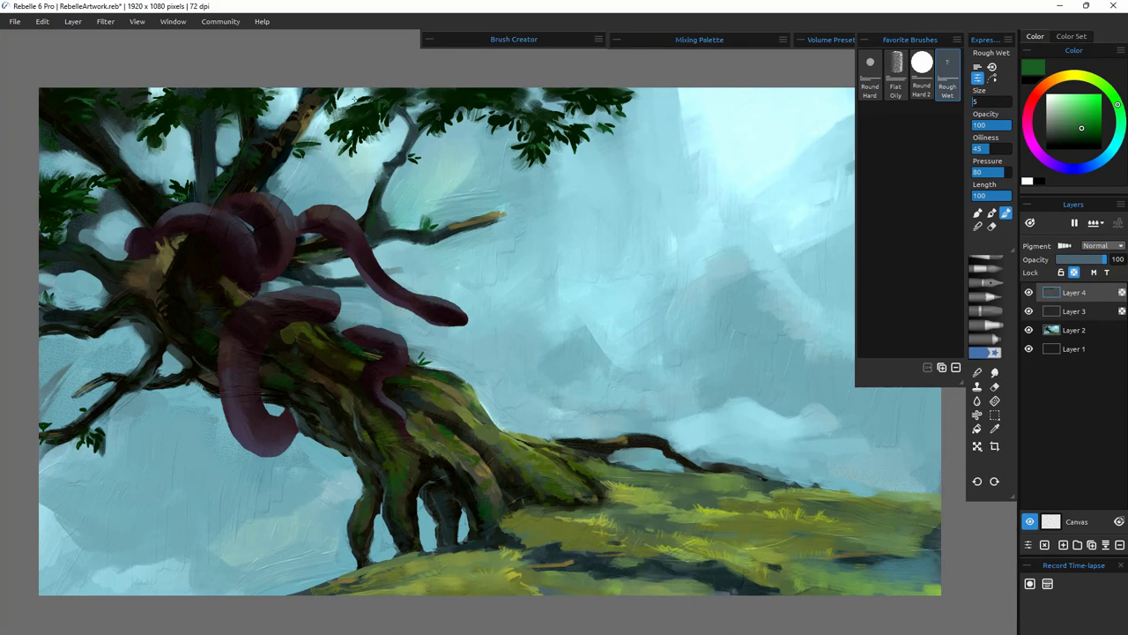
- Sample pale blues from the sky, dab cool highlights on the leaves along the upper branches, and blend them
left_click(449, 130, "alt")
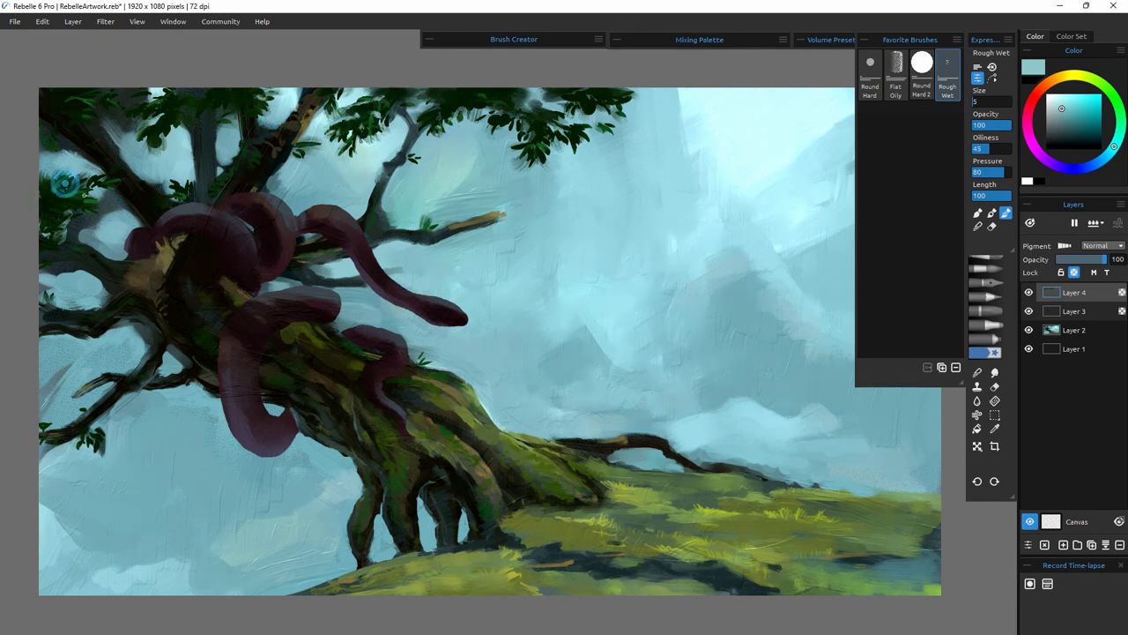
left_click(51, 198, "alt")
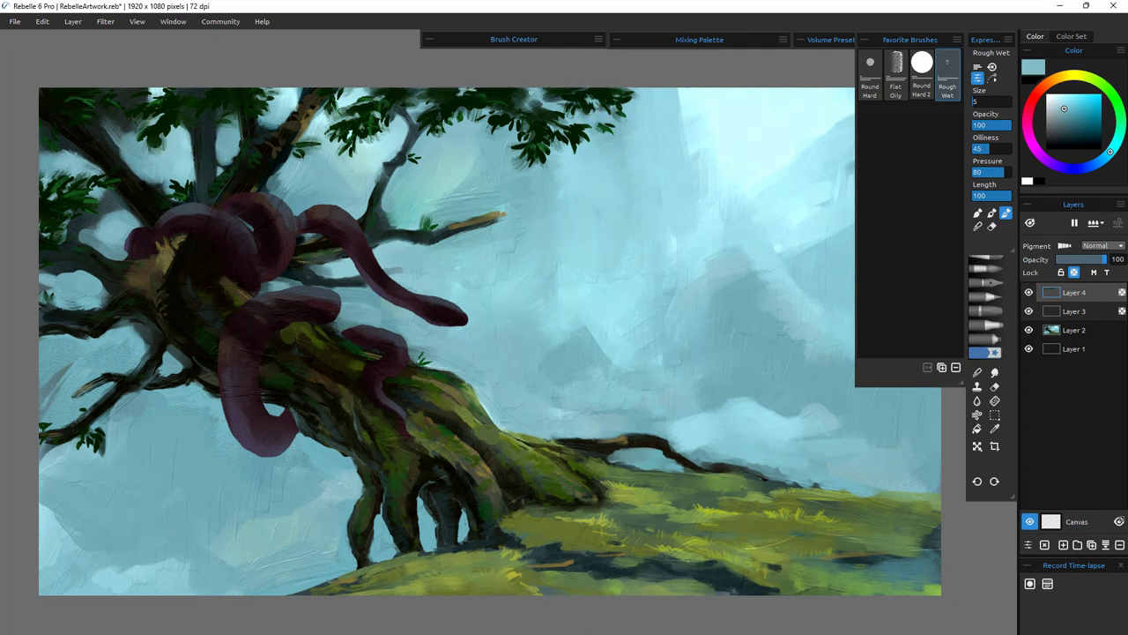
left_click(979, 227)
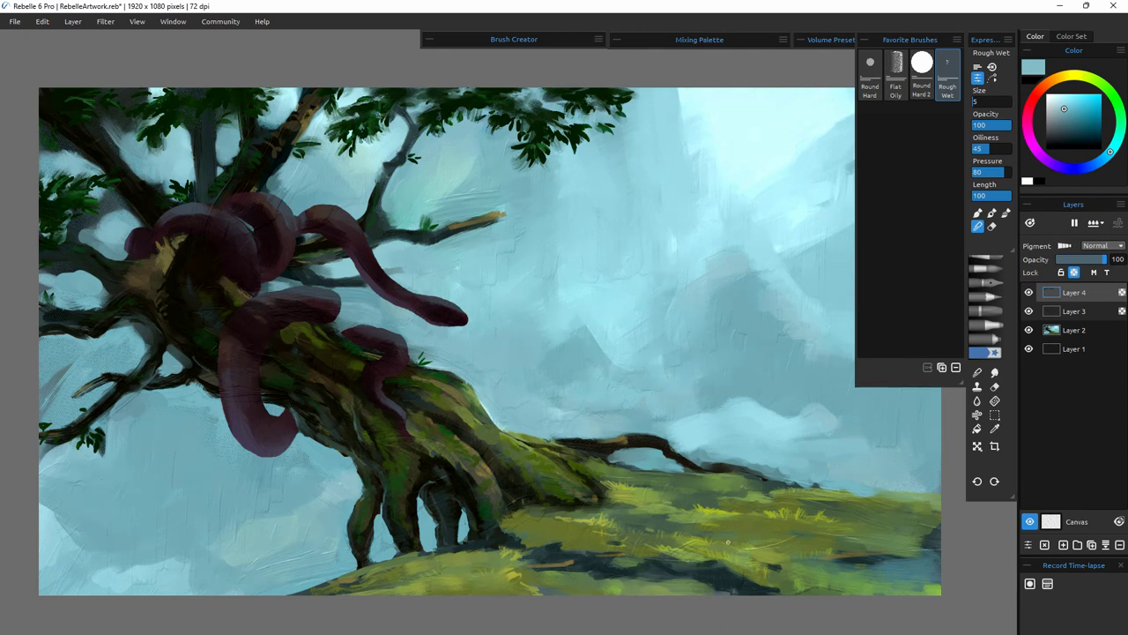
- Add a new layer and paint a small dark standing figure on the grassy hill near the fallen branch
left_click(1063, 544)
left_click(992, 213)
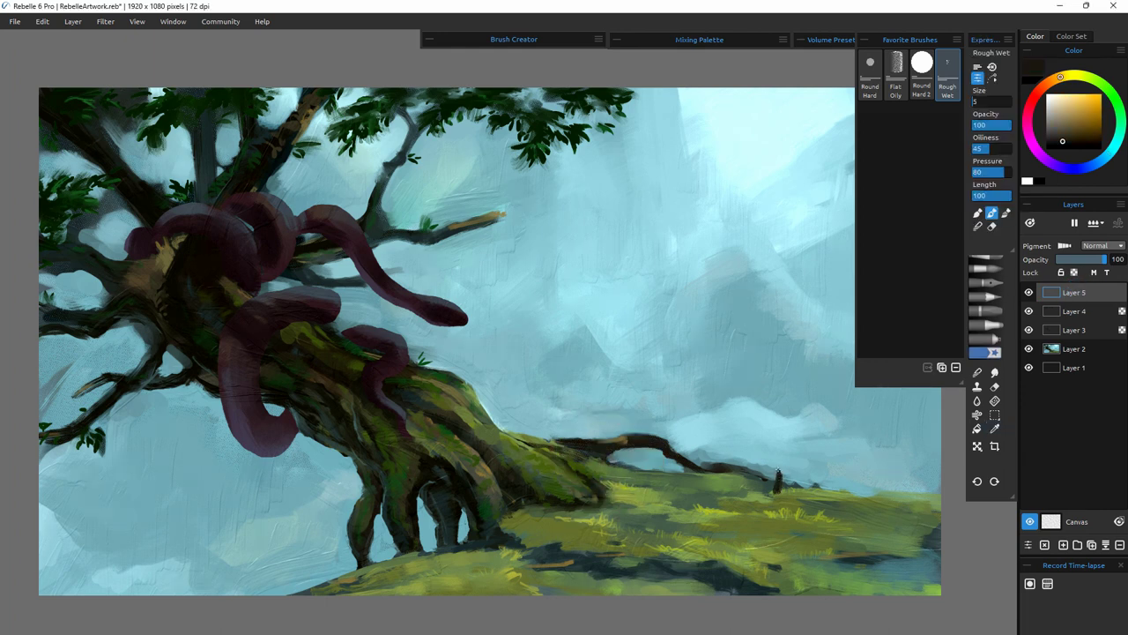
left_click_drag(775, 498, 776, 505)
- Add a layer above Layer 3 and paint blue-grey scale marks on the snake's head with a size 8 Round Hard pencil
left_click(1070, 331)
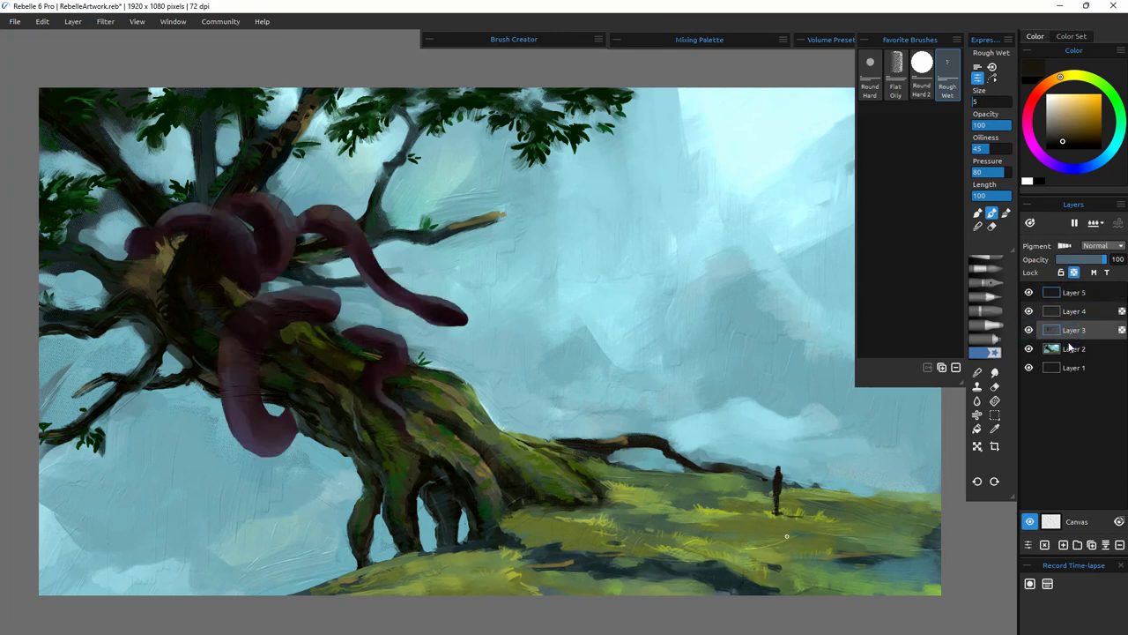
left_click(1063, 545)
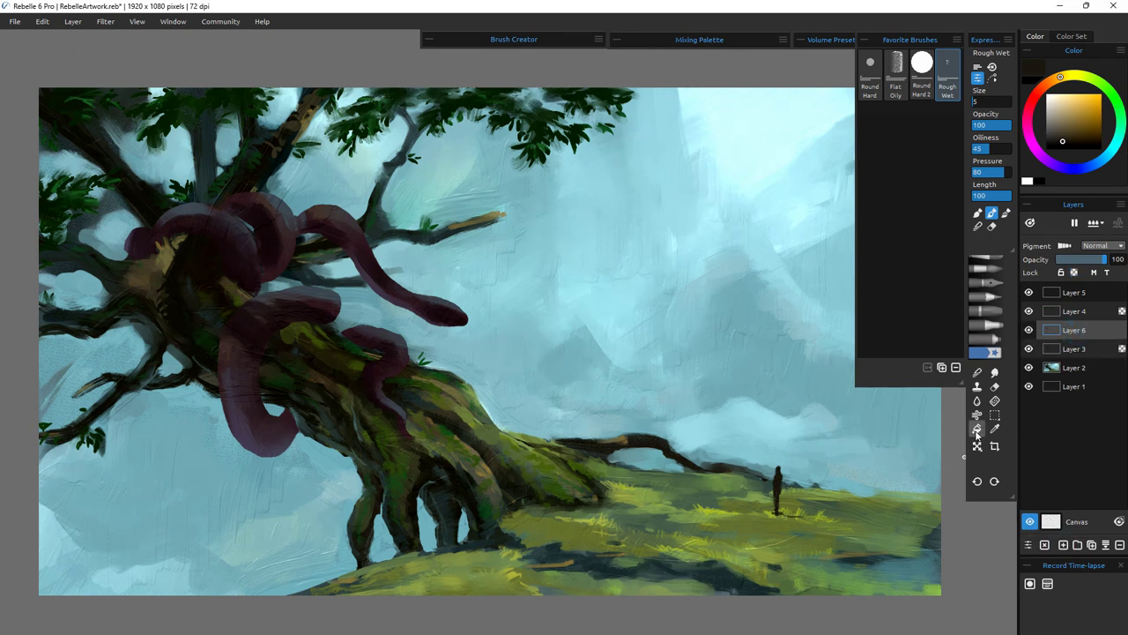
left_click(979, 297)
key("[")
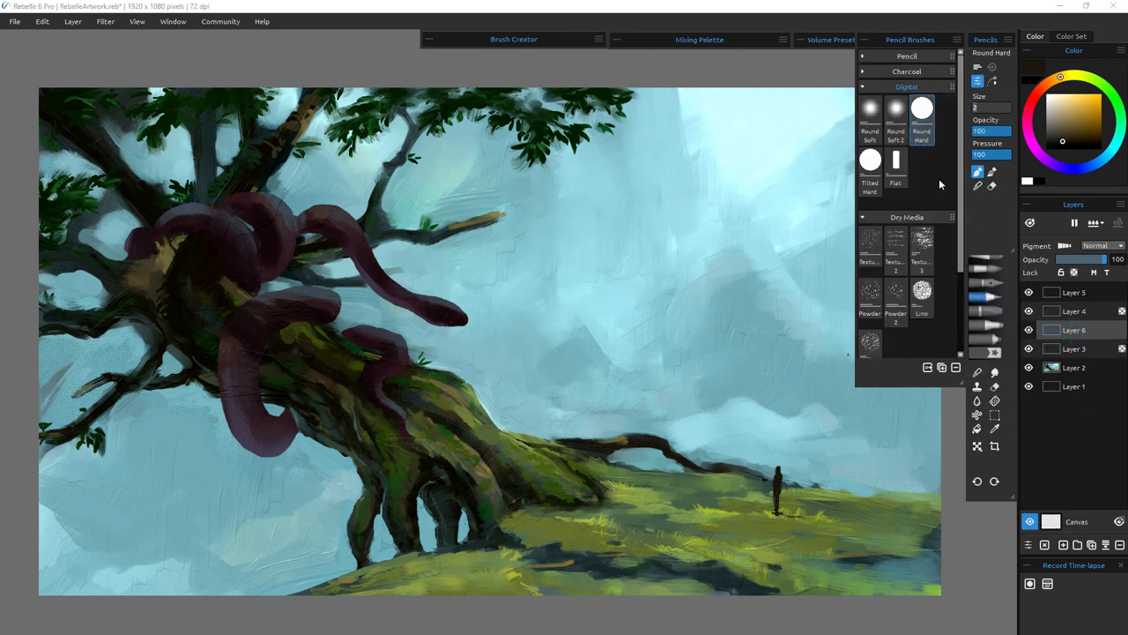
left_click(977, 107)
left_click(467, 313, "alt")
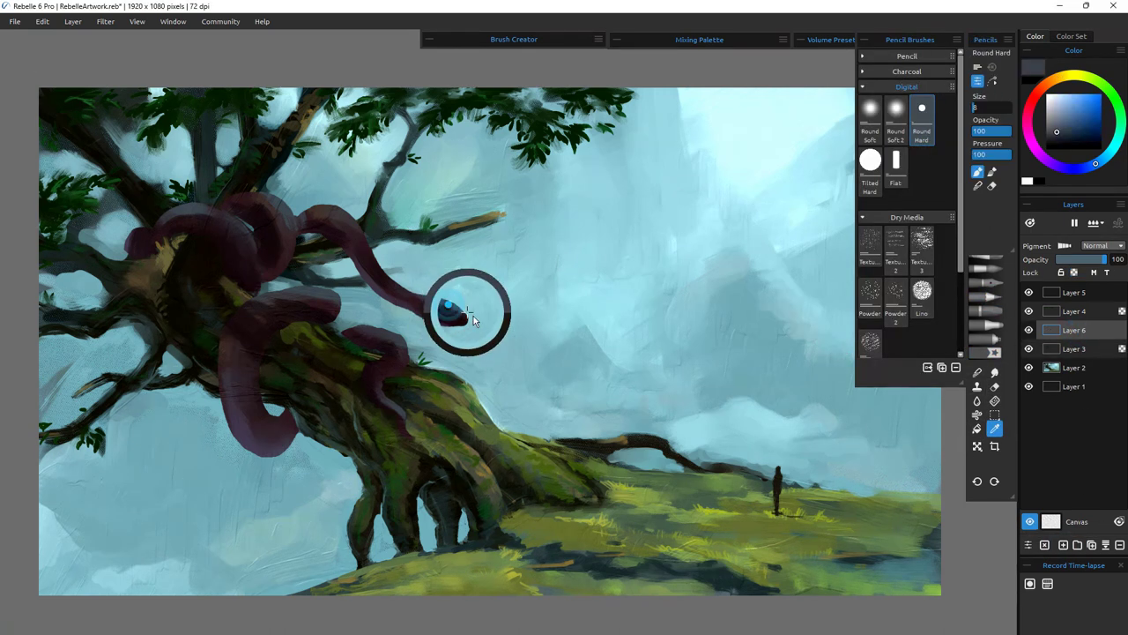
left_click_drag(426, 307, 464, 317)
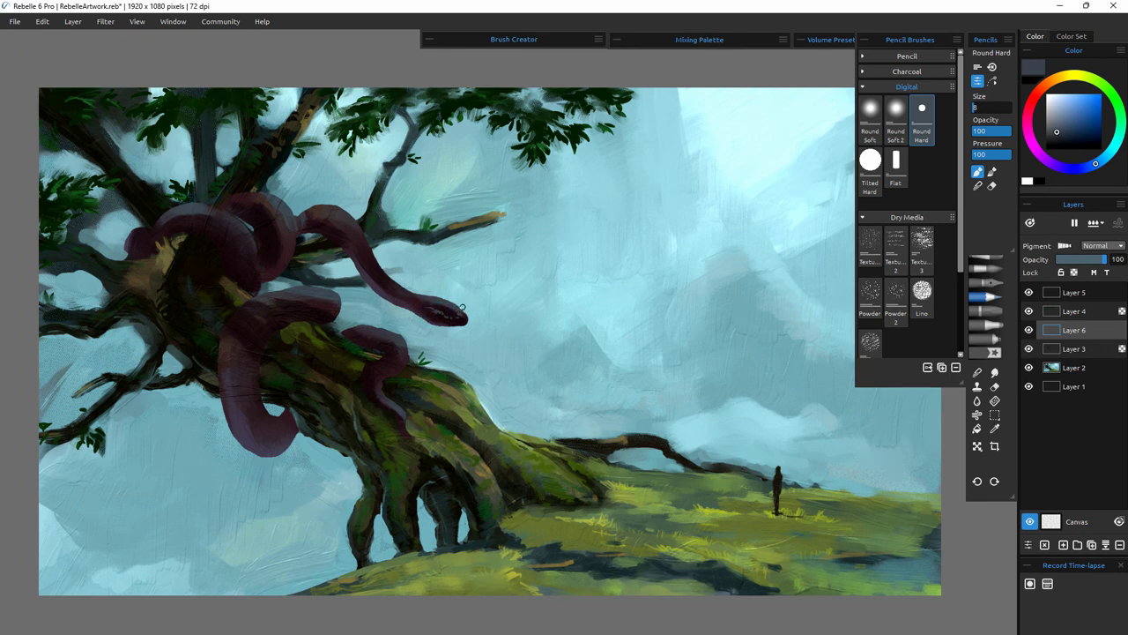
- Dab small scale marks from behind the snake's head back along its neck, and sample a darker purple-grey
left_click(428, 307)
left_click(423, 305)
left_click(414, 302)
left_click(410, 300)
left_click(409, 303)
left_click(391, 282, "alt")
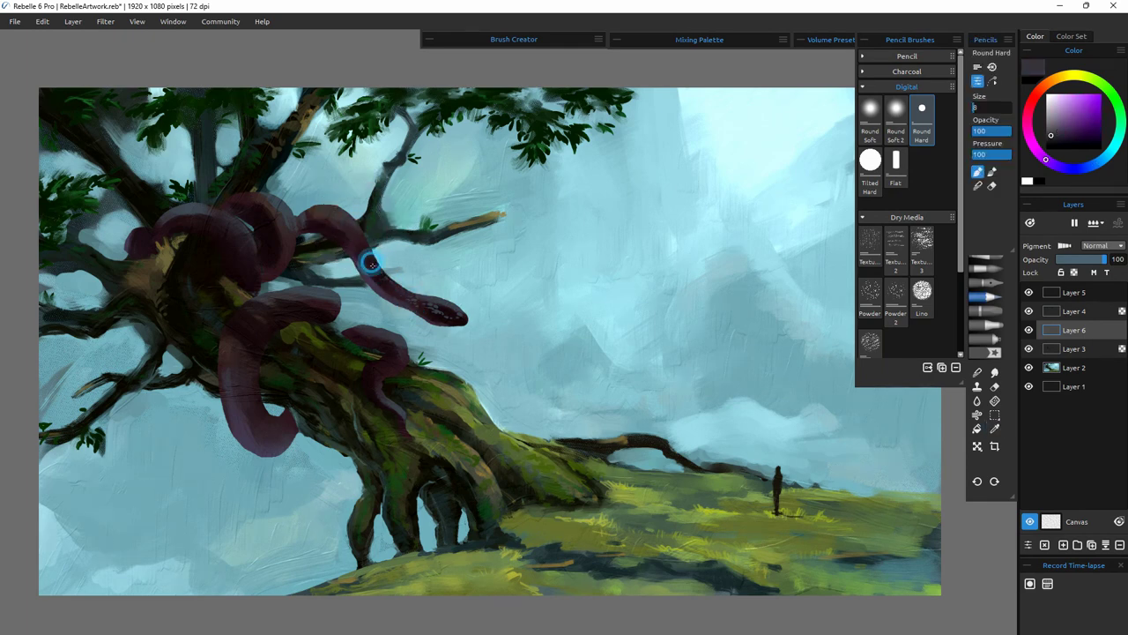
- Sample a colour from the snake's head and undo the last few scale marks
left_click(456, 313, "alt")
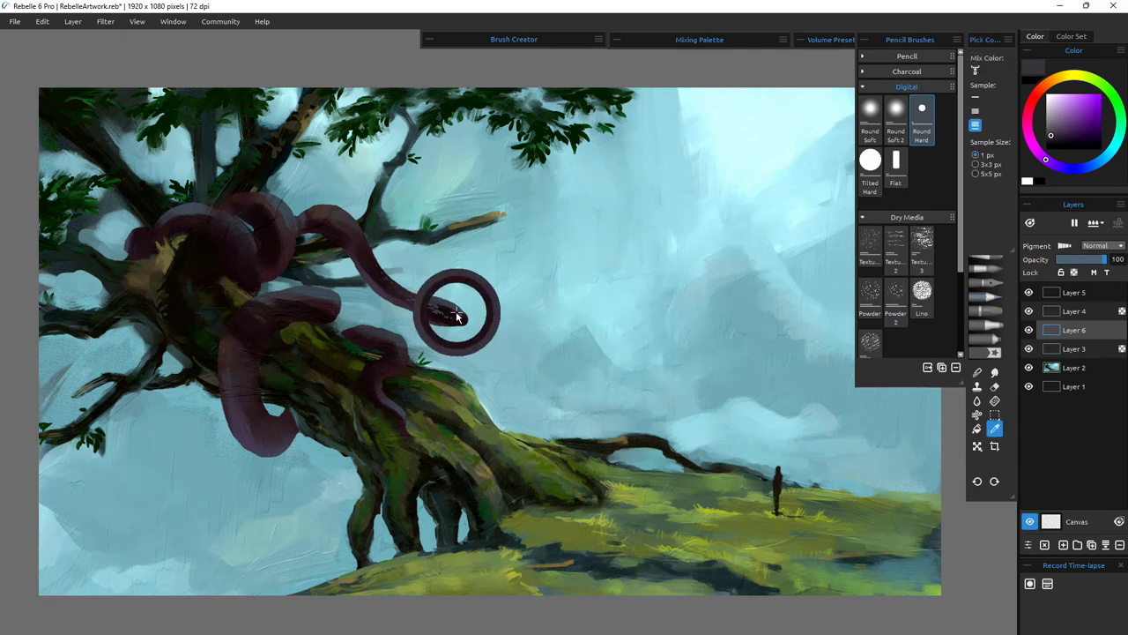
key("ctrl+z")
key("ctrl+z")
key("ctrl+z")
key("ctrl+z")
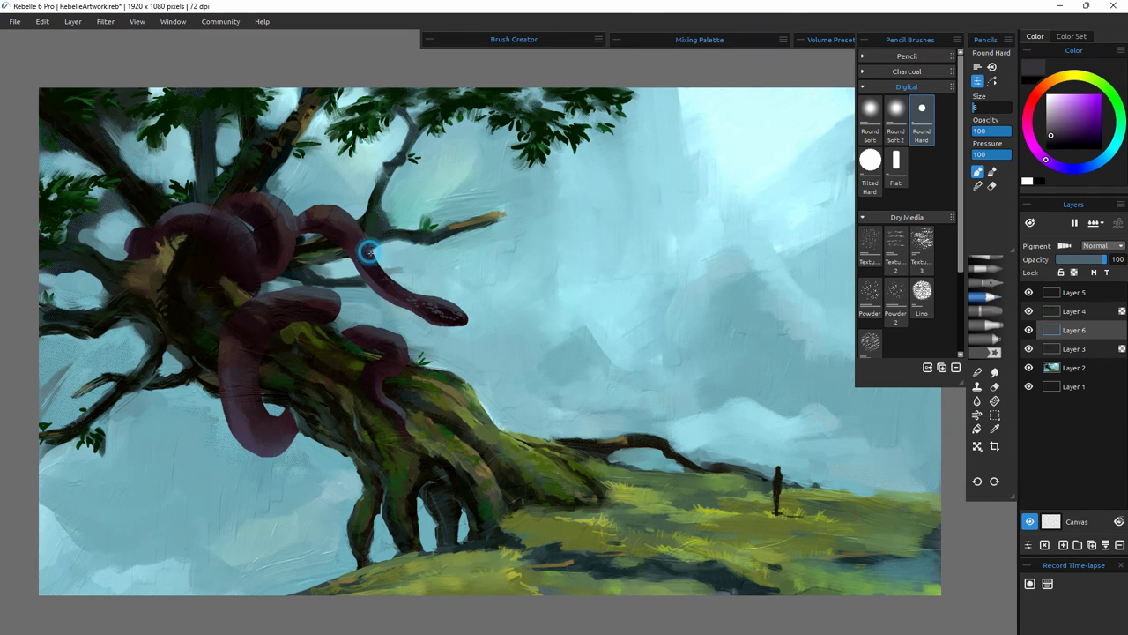
- Sample dark maroon from the lower loop and paint mixed scale markings over the snake's loop and upper coils
left_click(233, 388, "alt")
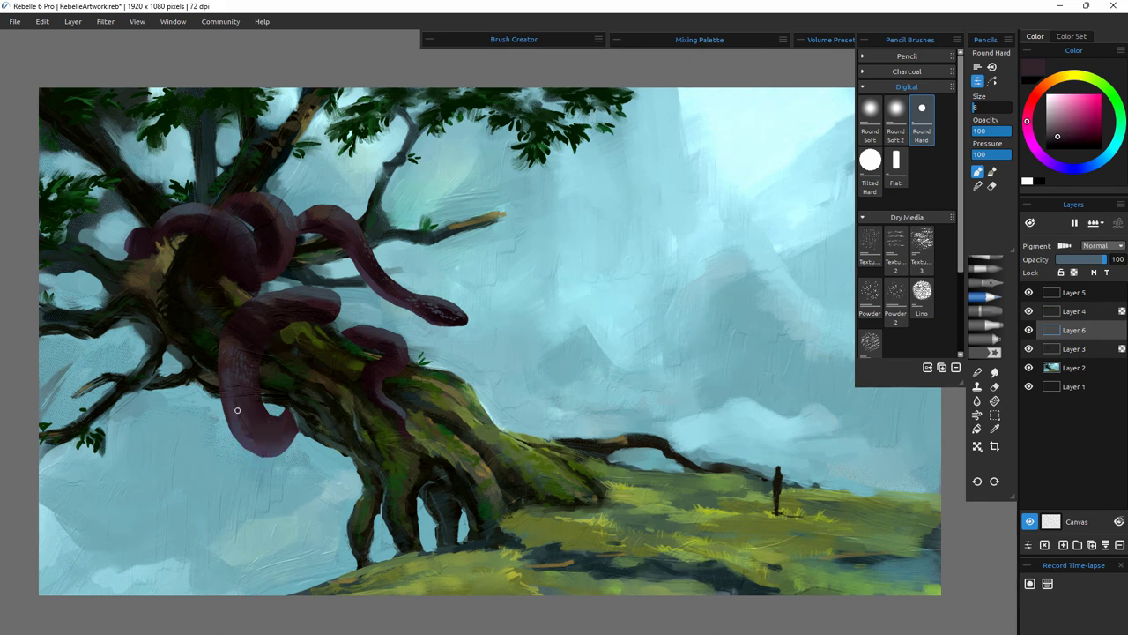
left_click(989, 175)
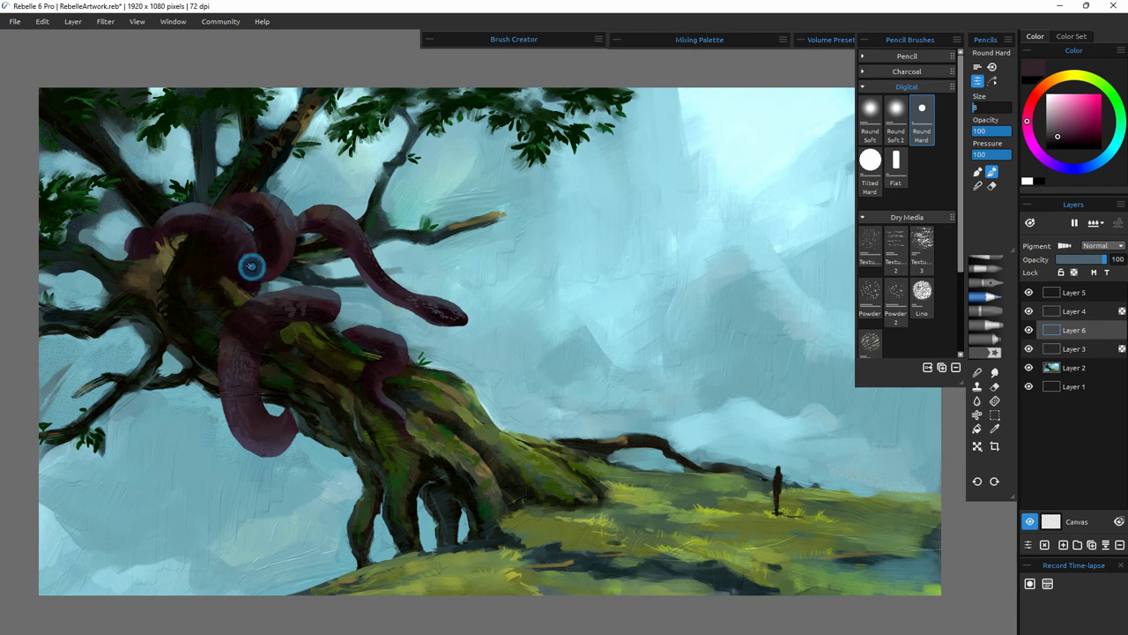
mouse_move(174, 228)
left_mouse_down()
mouse_move(164, 220)
mouse_move(177, 237)
left_mouse_up()
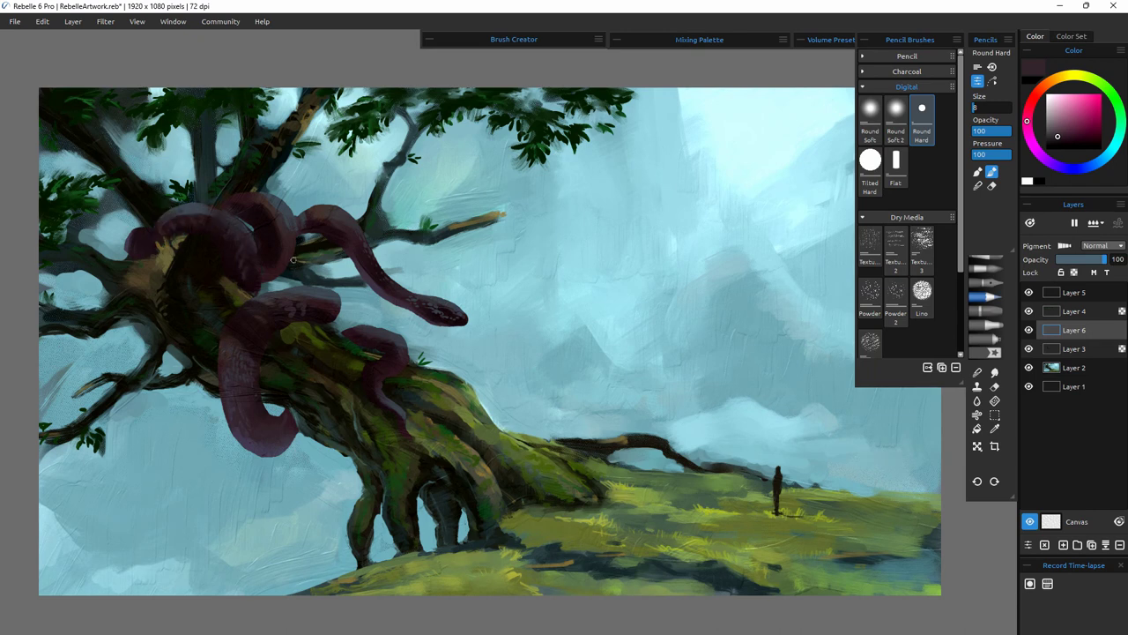
left_click_drag(280, 217, 278, 248)
- Add blue-grey and maroon scale highlights along the snake's coils and lower loop, and blend them into the body
left_click(284, 214, "alt")
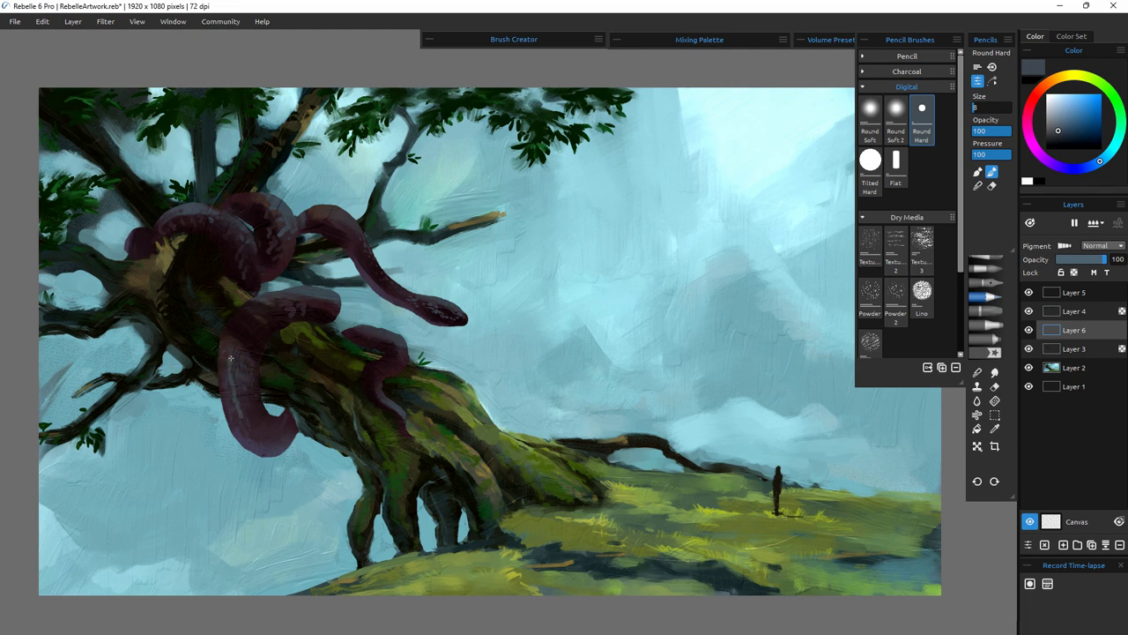
left_click(297, 296, "alt")
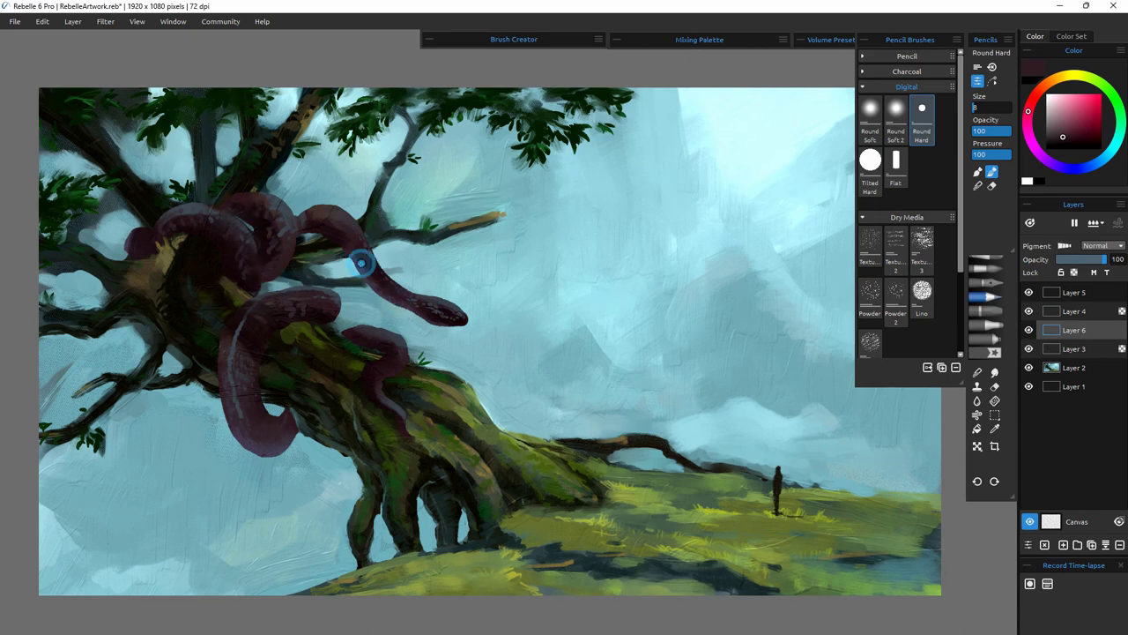
key("b")
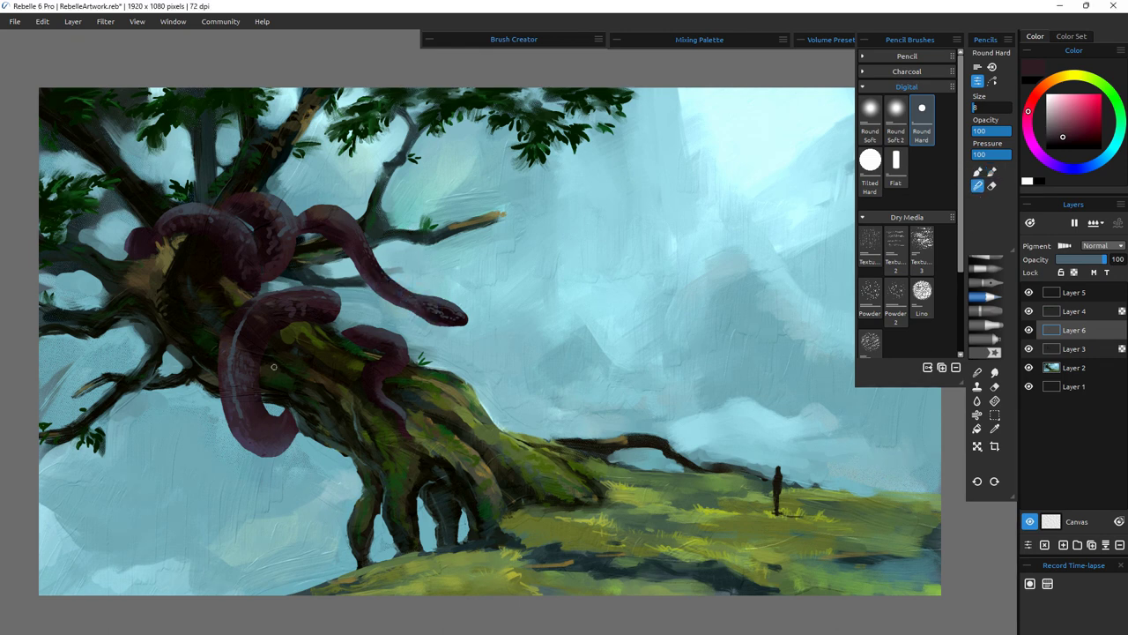
left_click_drag(237, 342, 233, 330)
left_click(1081, 347)
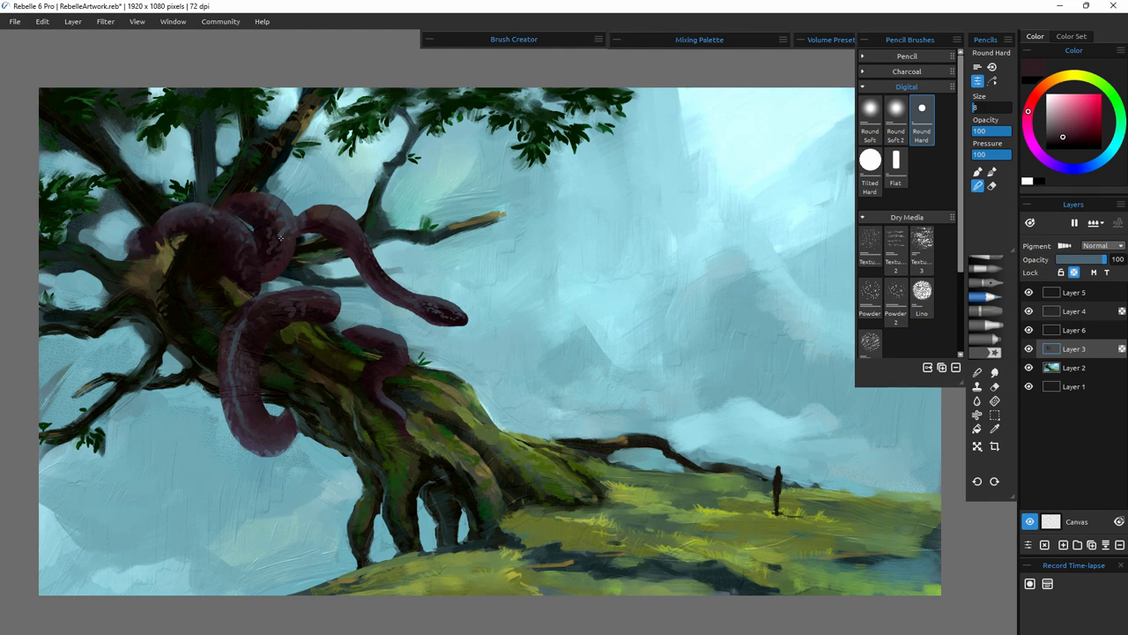
- Compare the snake with and without the scale markings on Layer 6
left_click(1071, 333)
left_click(1028, 330)
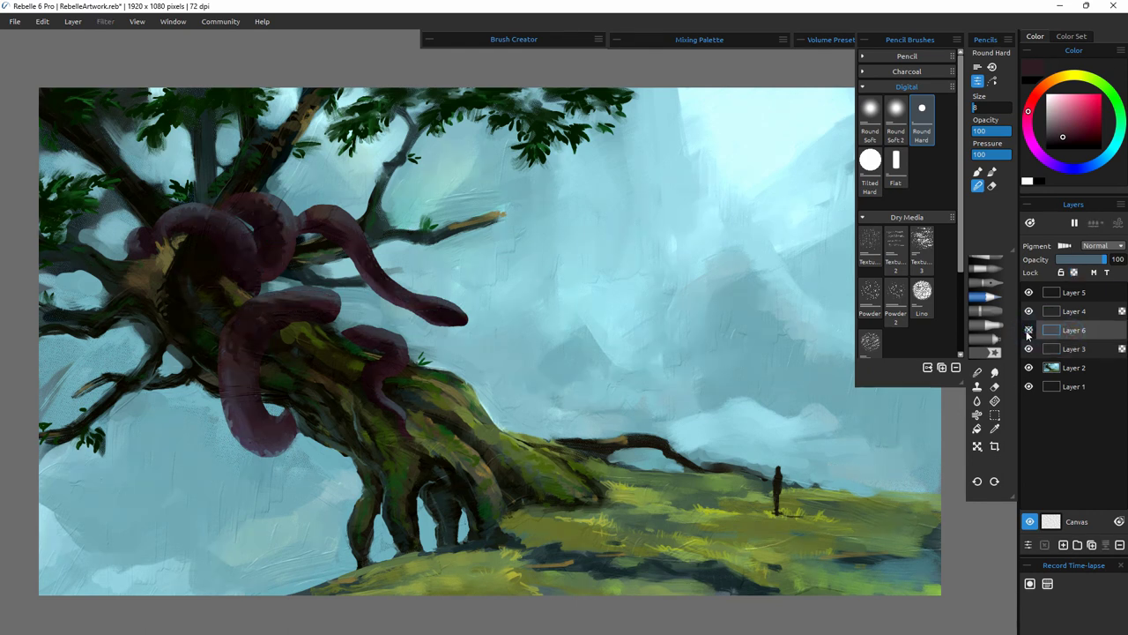
left_click(1028, 330)
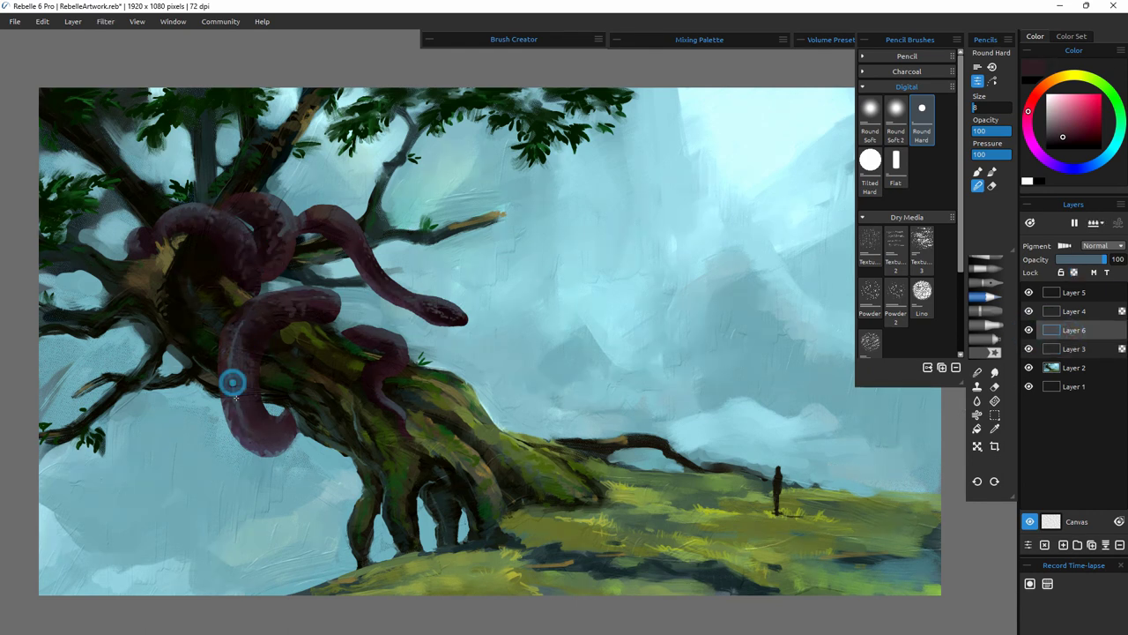
- Thin out the scale markings on the snake's lower loop with the Chisel eraser, and return to the Rough Wet brush
key("e")
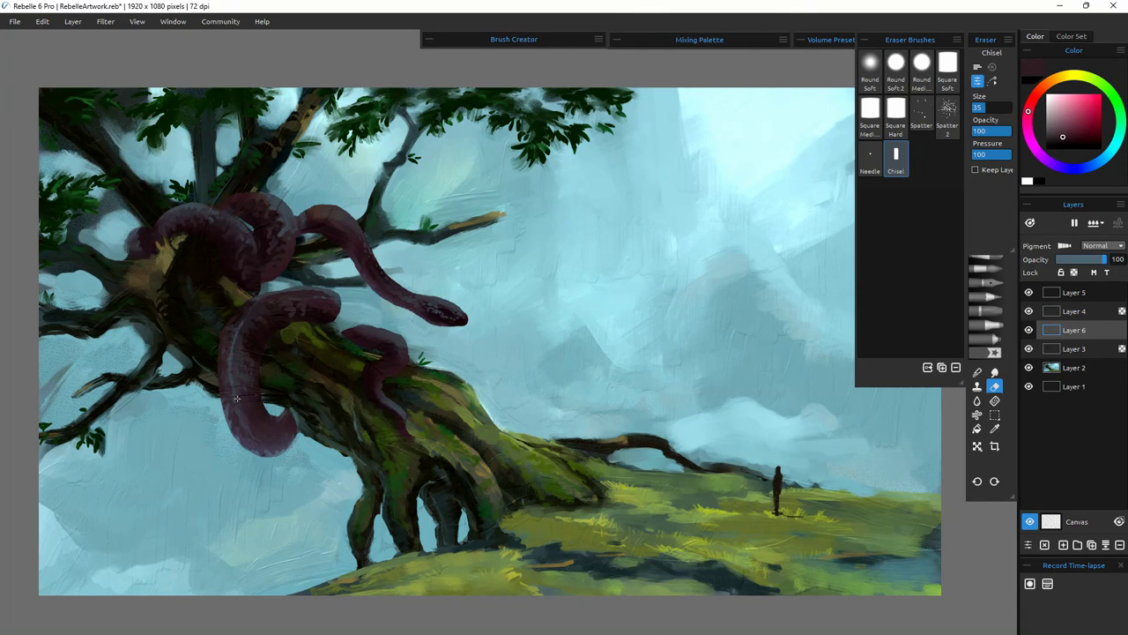
mouse_move(234, 380)
left_mouse_down()
mouse_move(232, 340)
mouse_move(249, 312)
left_mouse_up()
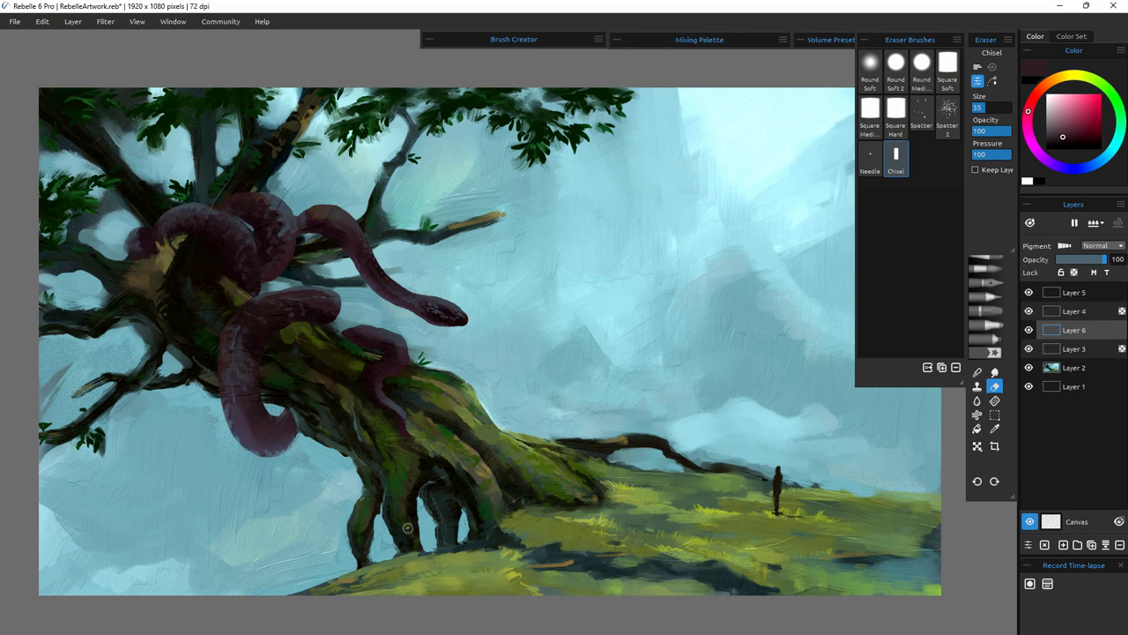
left_click(985, 297)
left_click(987, 353)
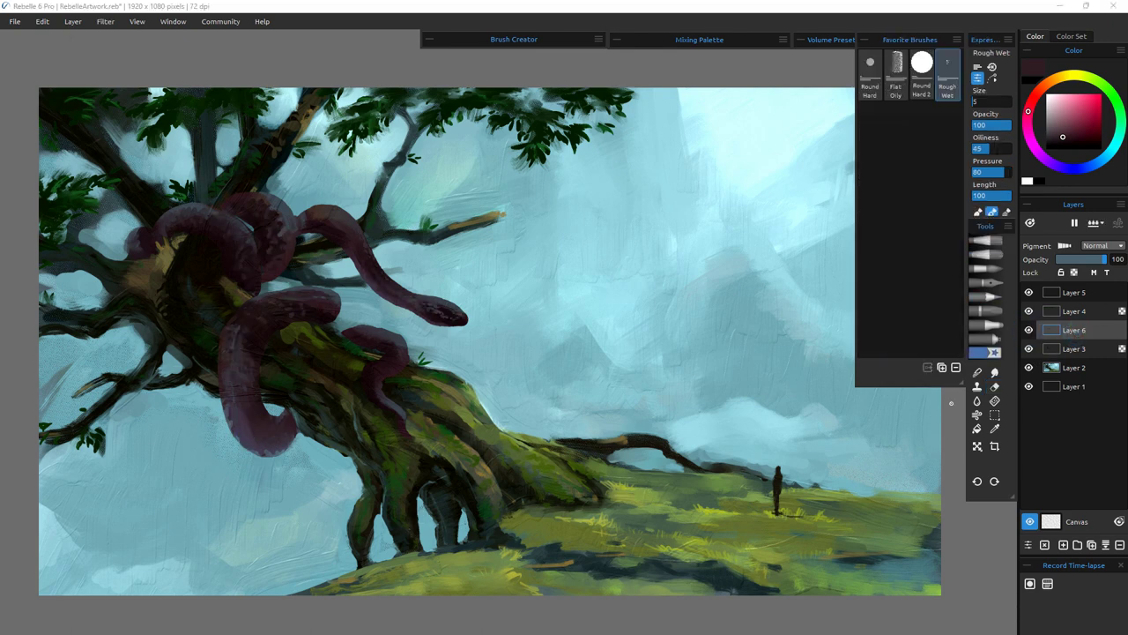
- Brighten the scale markings on Layer 6 with the Brightness/Contrast filter, setting Brightness to 100 and adjusting the contrast
left_click(105, 21)
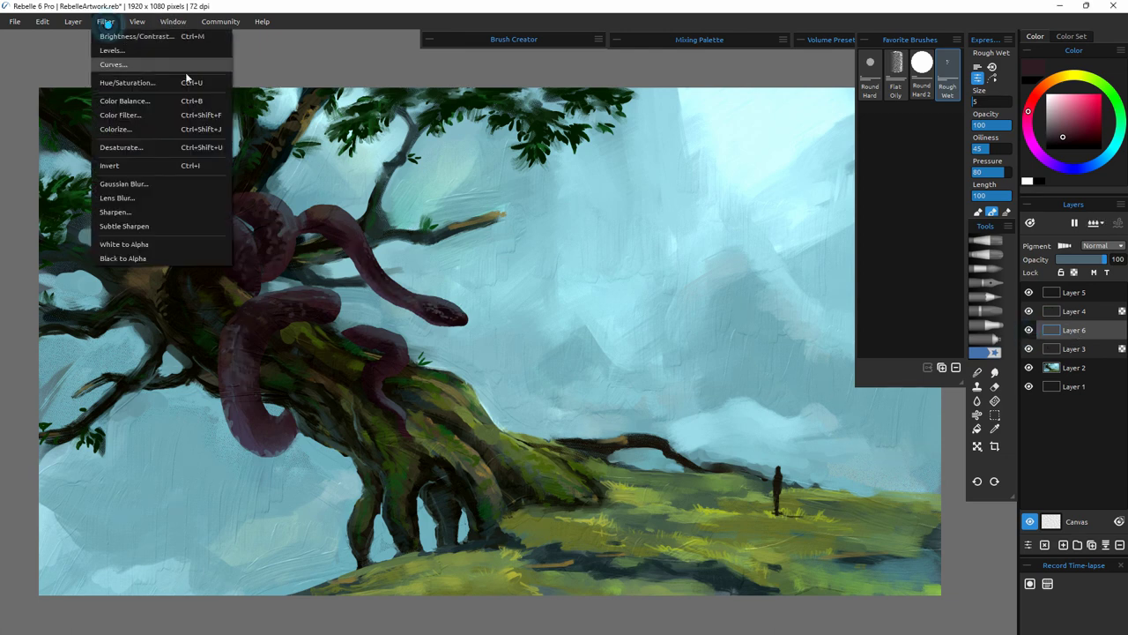
left_click(178, 39)
mouse_move(609, 298)
left_mouse_down()
mouse_move(631, 303)
mouse_move(549, 327)
mouse_move(575, 319)
left_mouse_up()
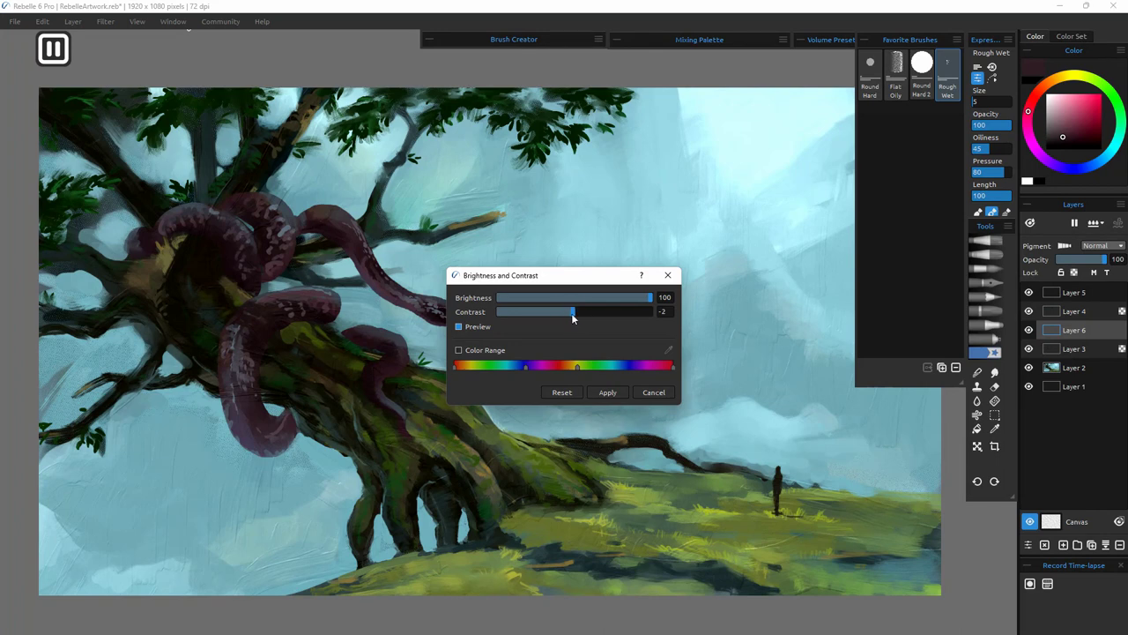
left_click(653, 392)
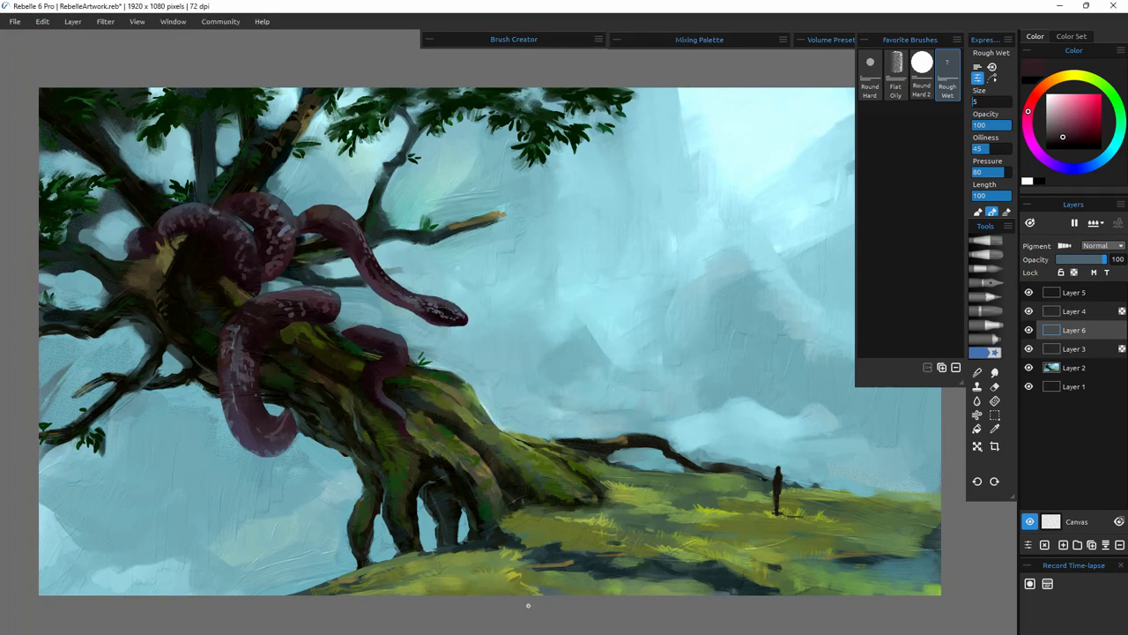
- Soften the snake's markings with the Soft Blend brush, and hide and show Layer 6 to compare
left_click(976, 371)
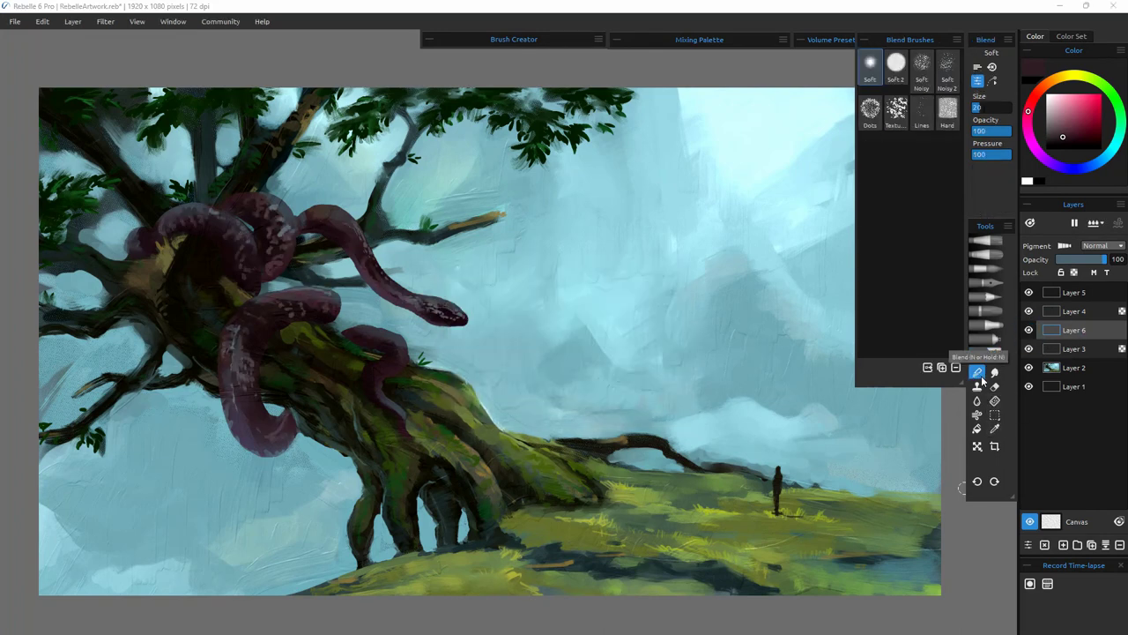
mouse_move(250, 360)
left_mouse_down()
mouse_move(236, 434)
mouse_move(242, 404)
mouse_move(264, 451)
left_mouse_up()
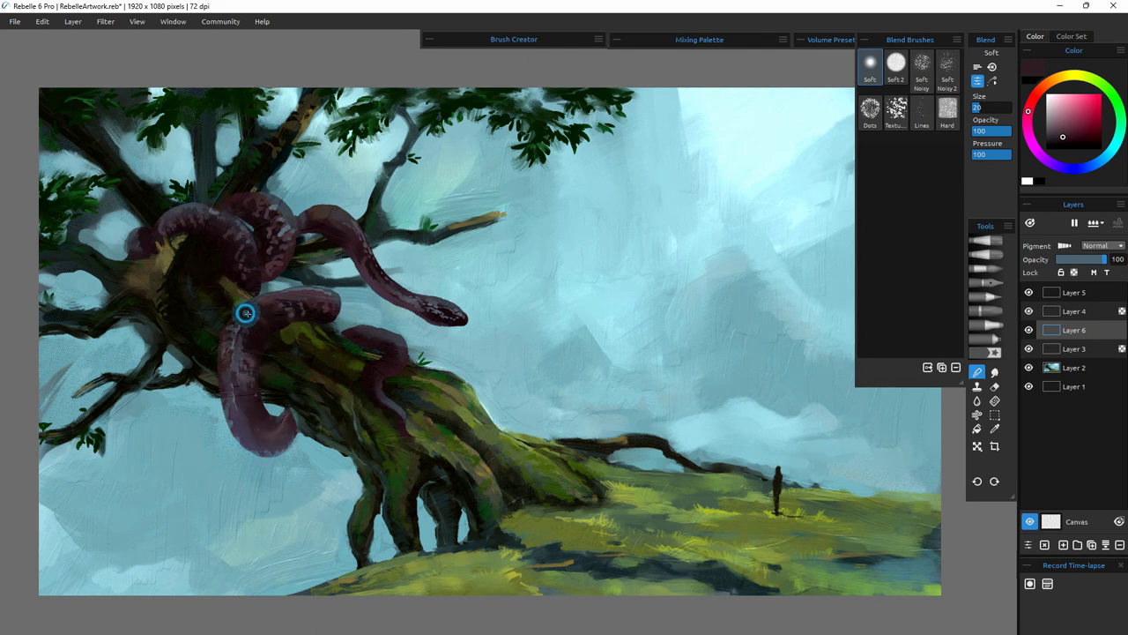
left_click_drag(288, 218, 291, 229)
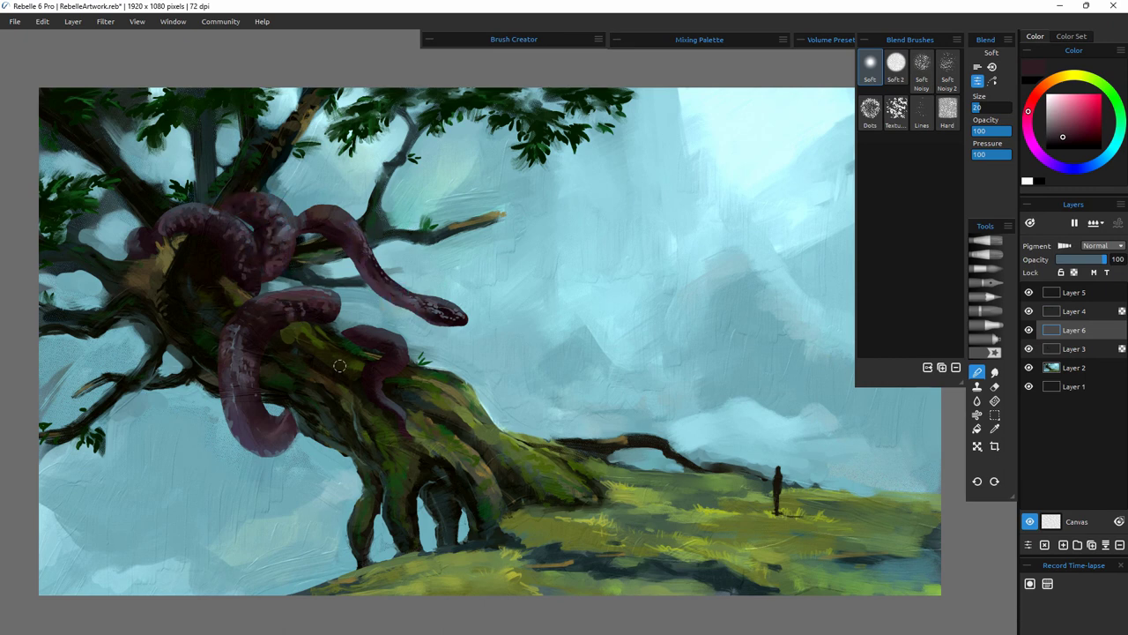
left_click(1073, 348)
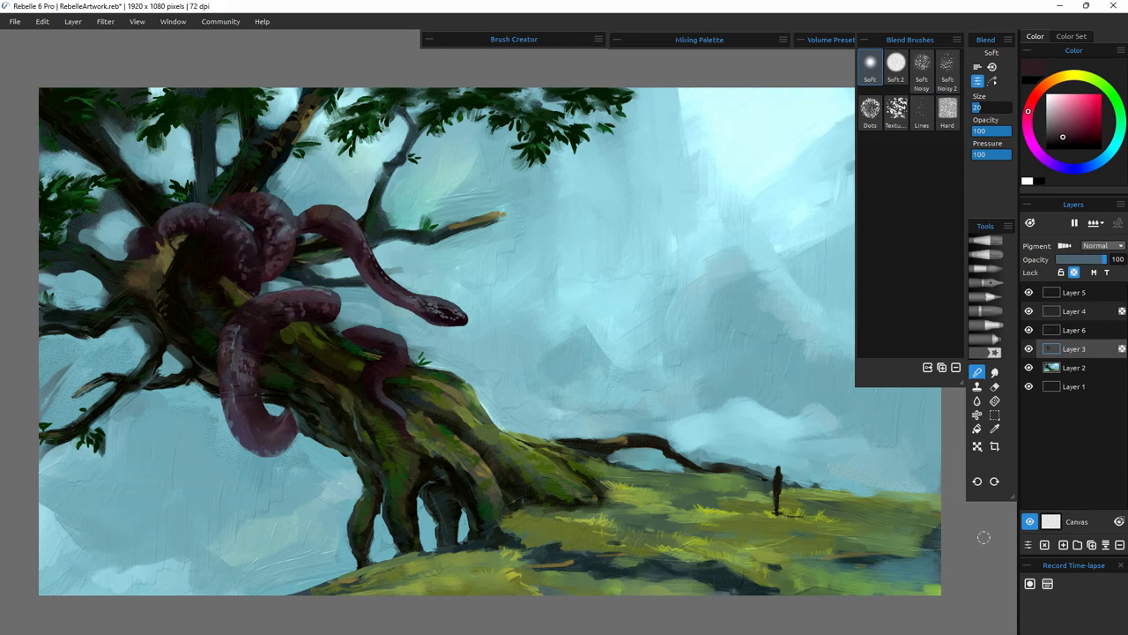
left_click(1029, 331)
left_click(1029, 330)
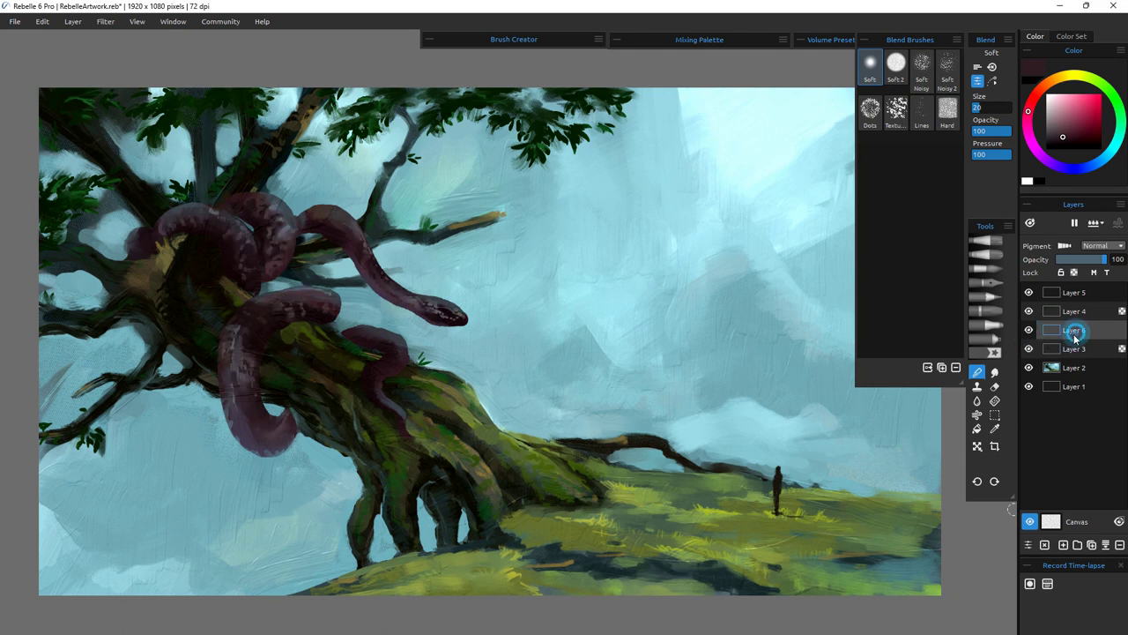
- Try texturing the snake on Layer 6 with the second Granulation watercolor brush in a sampled blue-grey, and undo the stroke
left_click(998, 243)
left_click(996, 256)
left_click(987, 268)
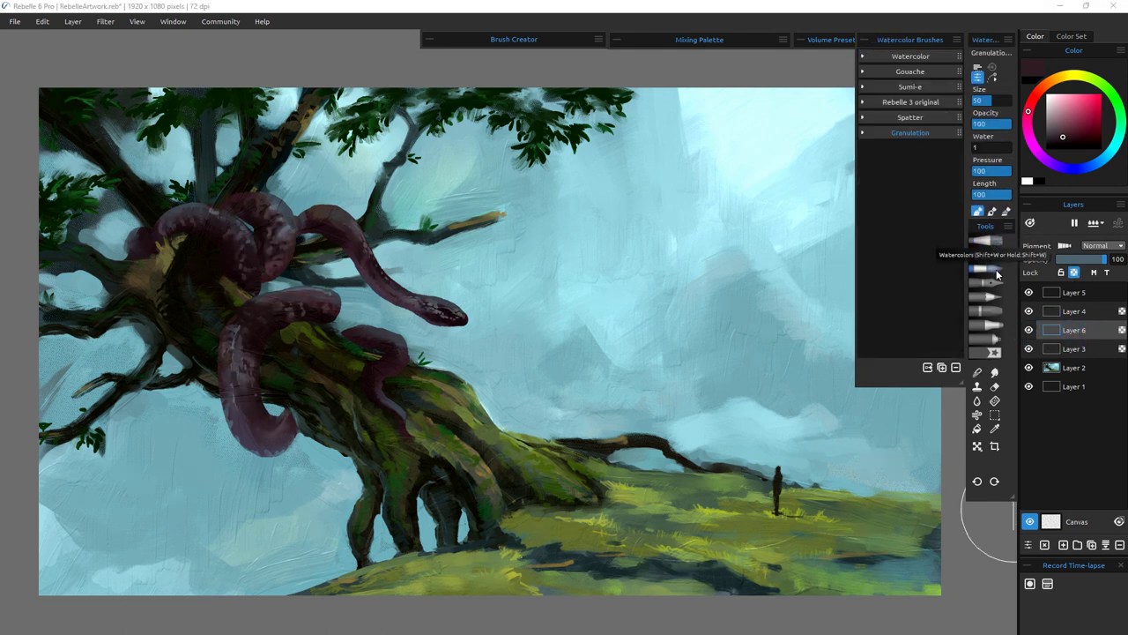
left_click(910, 132)
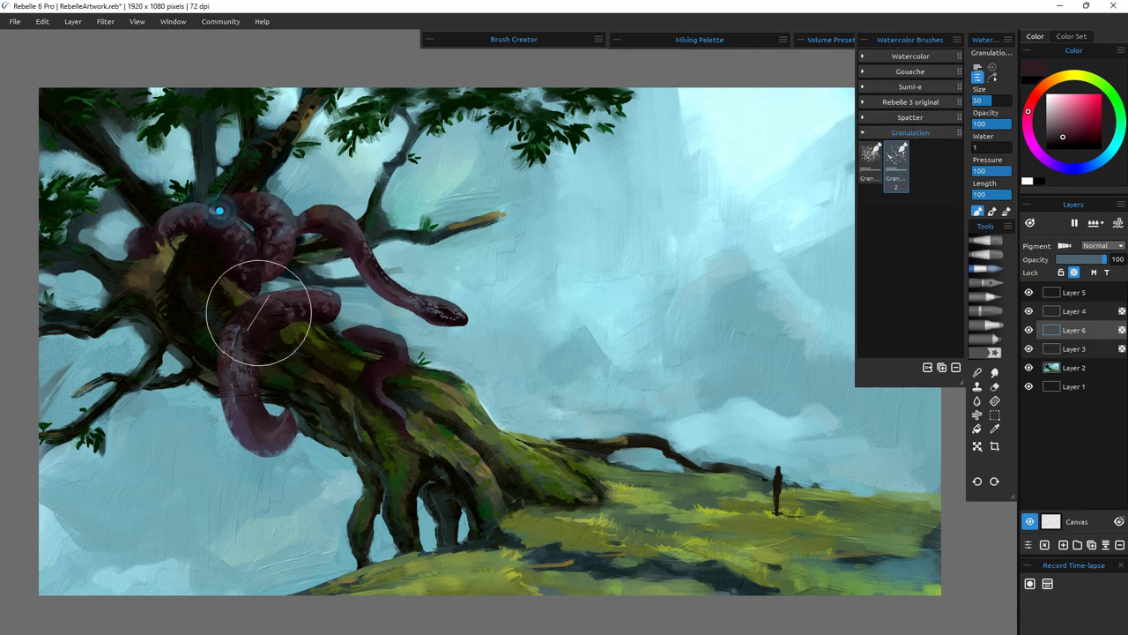
left_click(301, 289, "alt")
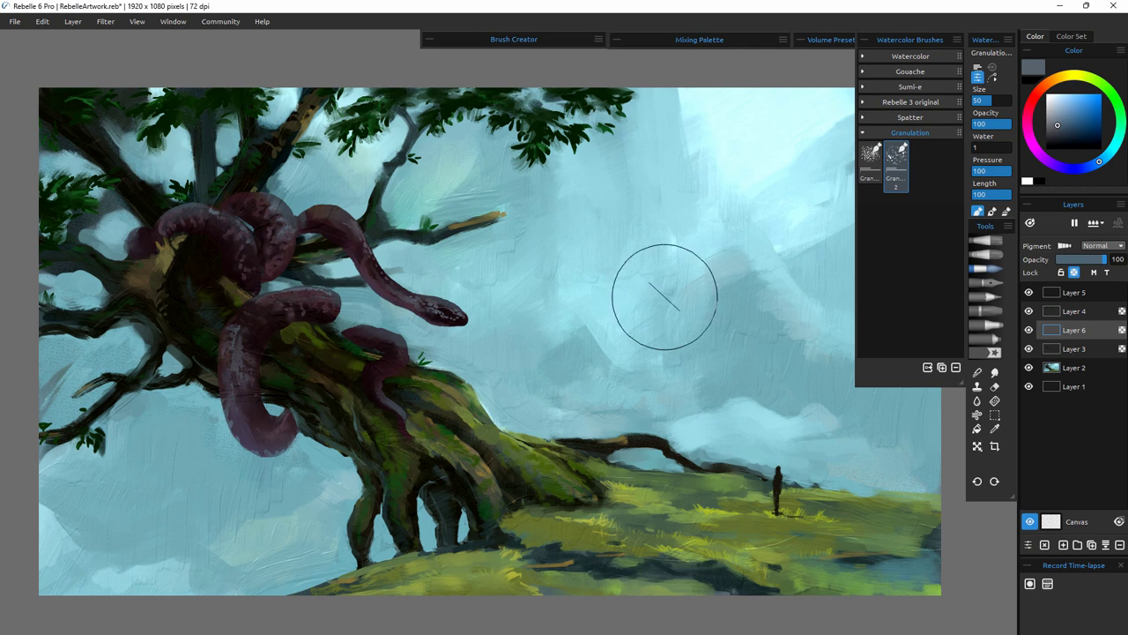
key("ctrl+z")
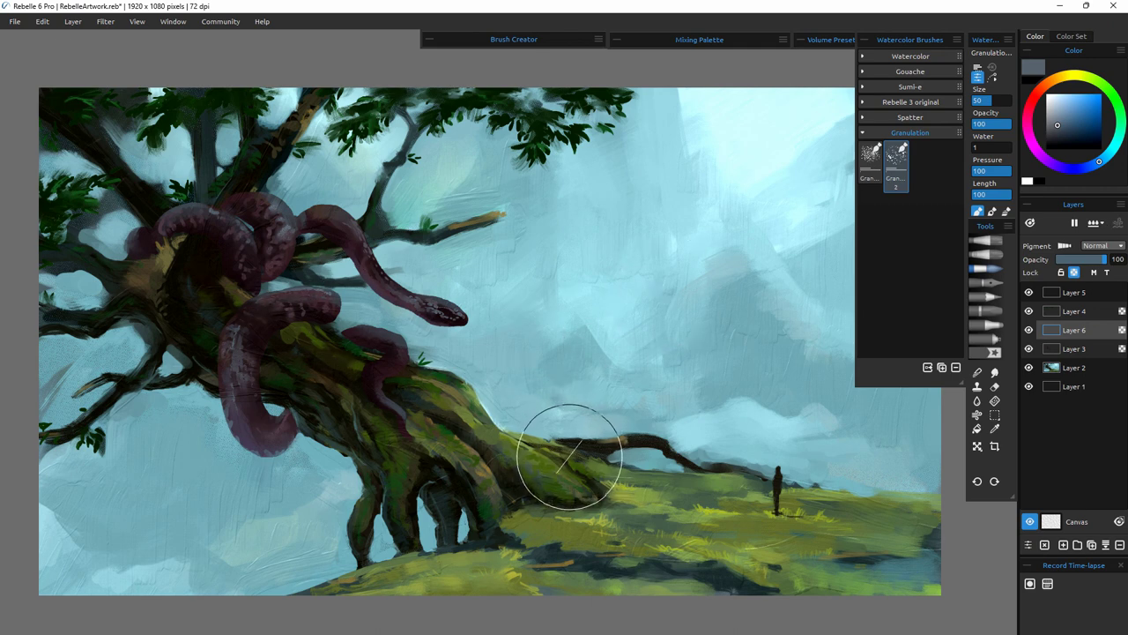
- Speckle light blue texture on the snake using the Spatter 5 watercolor brush at size 27, undoing the first blue-grey trial
left_click(917, 118)
left_click(878, 207)
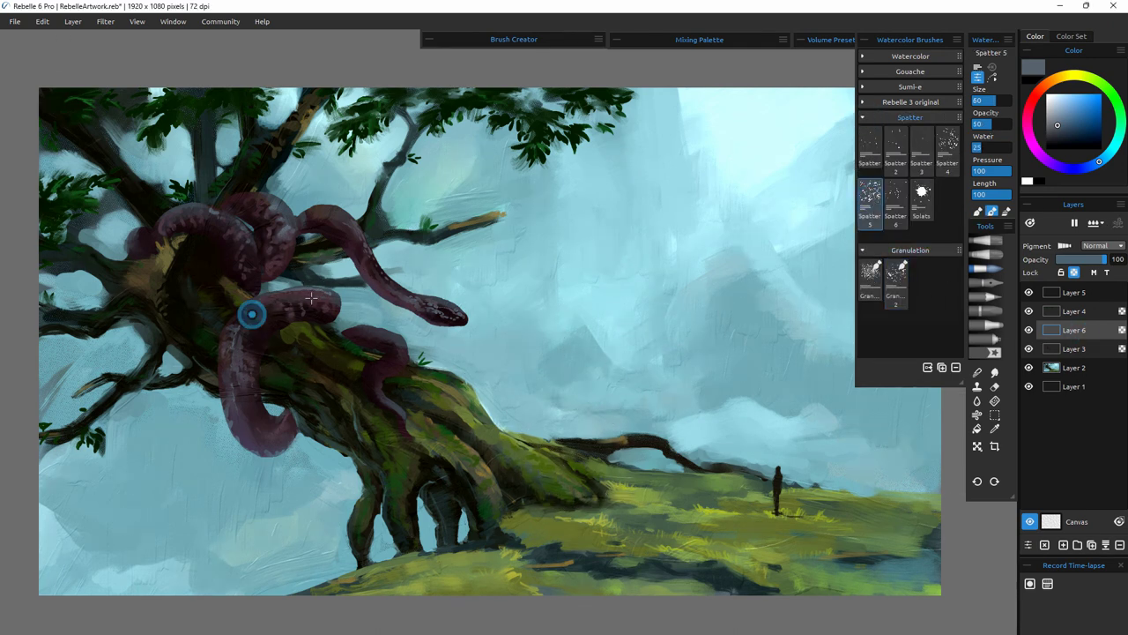
key("ctrl+z")
left_click(1060, 103)
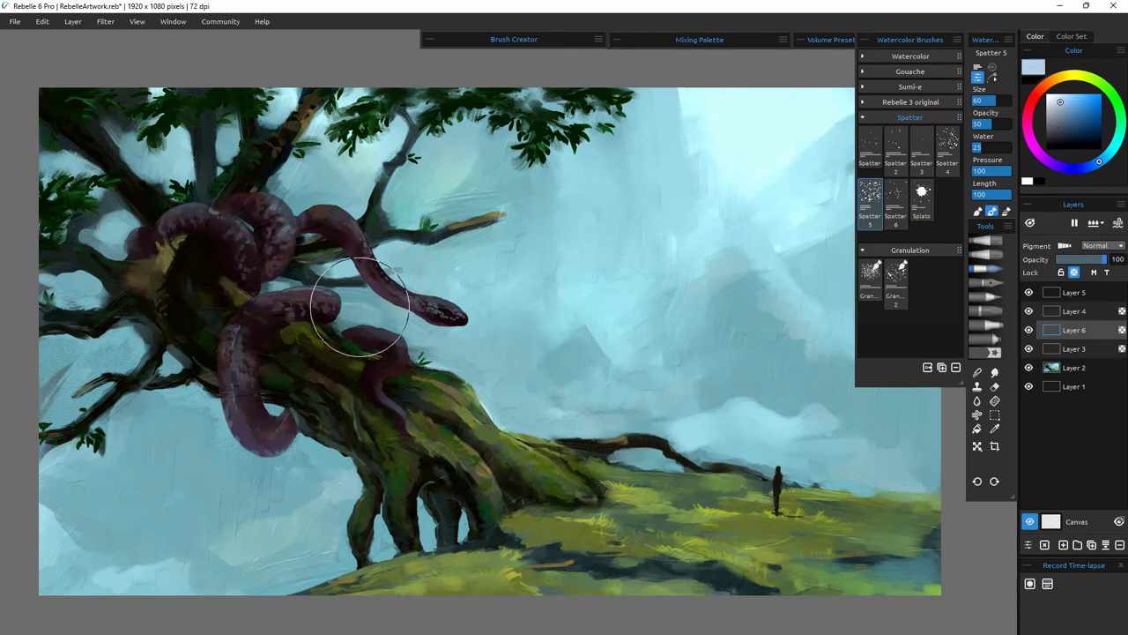
left_click_drag(996, 100, 982, 100)
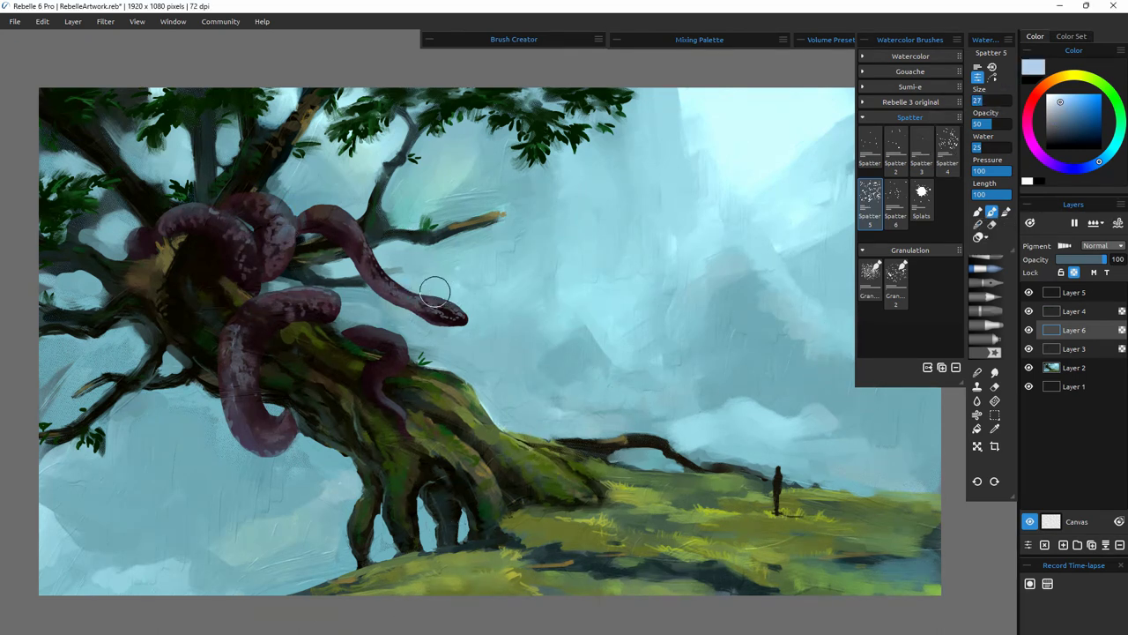
- Spatter dark purple tones sampled from the snake over its light markings, undoing the last stroke
left_click(332, 235, "alt")
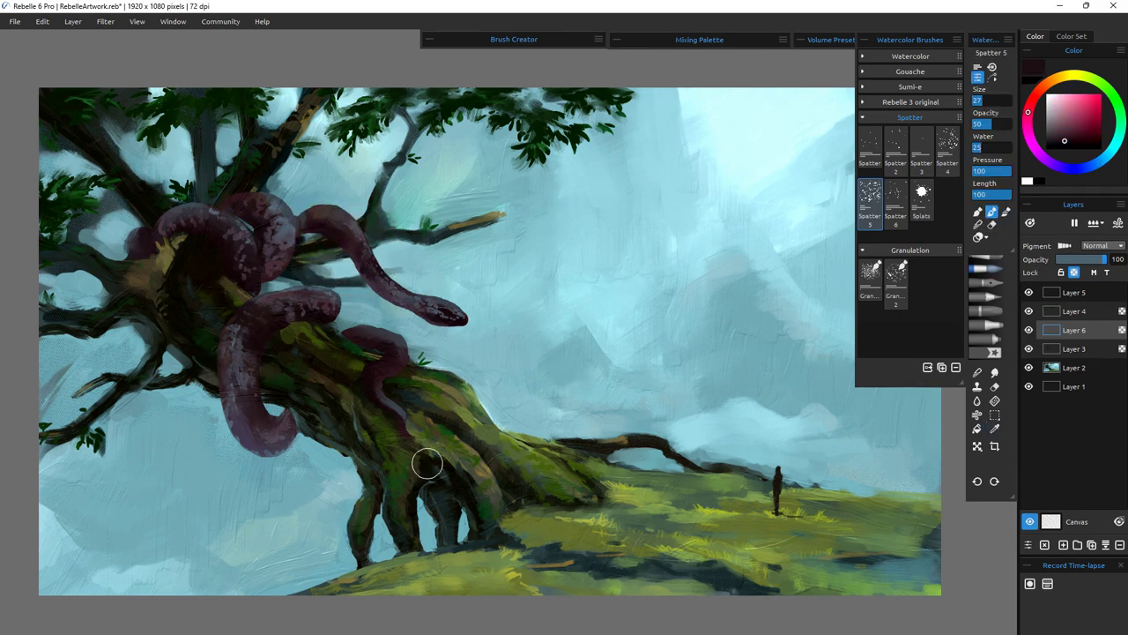
left_click(263, 344, "alt")
key("ctrl+z")
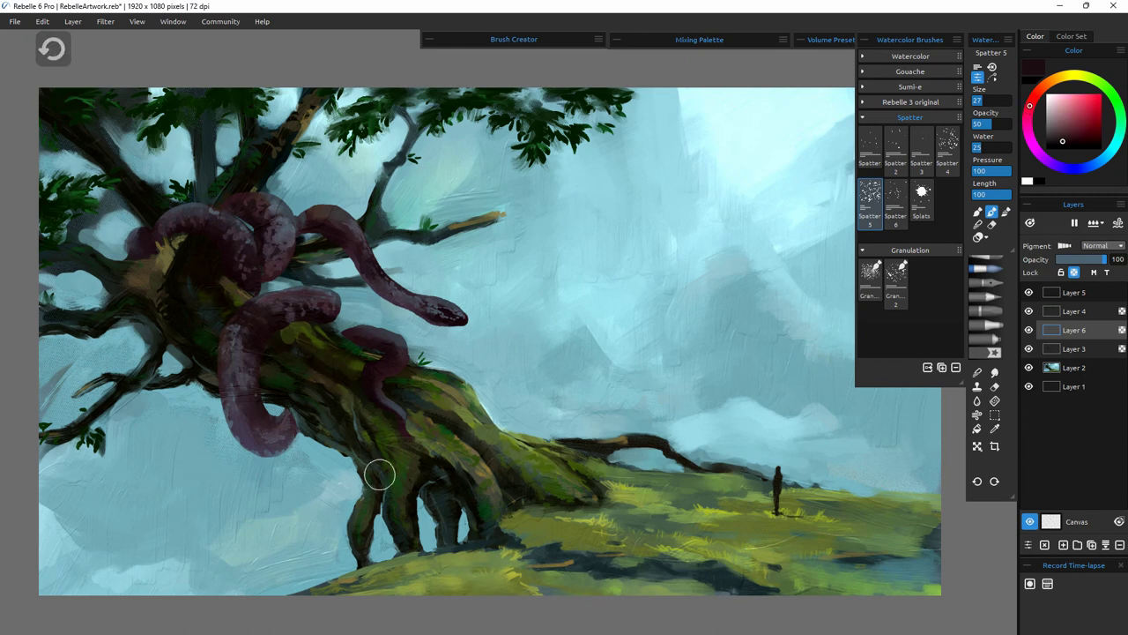
- Hide and show Layer 5 and Layer 6 to check what each contains
left_click(1028, 293)
left_click(1029, 293)
left_click(1029, 329)
left_click(1028, 329)
- Try spattering sampled light cyan over the snake's tail on Layer 3, raising the opacity to 79, and undo the strokes
left_click(1071, 351)
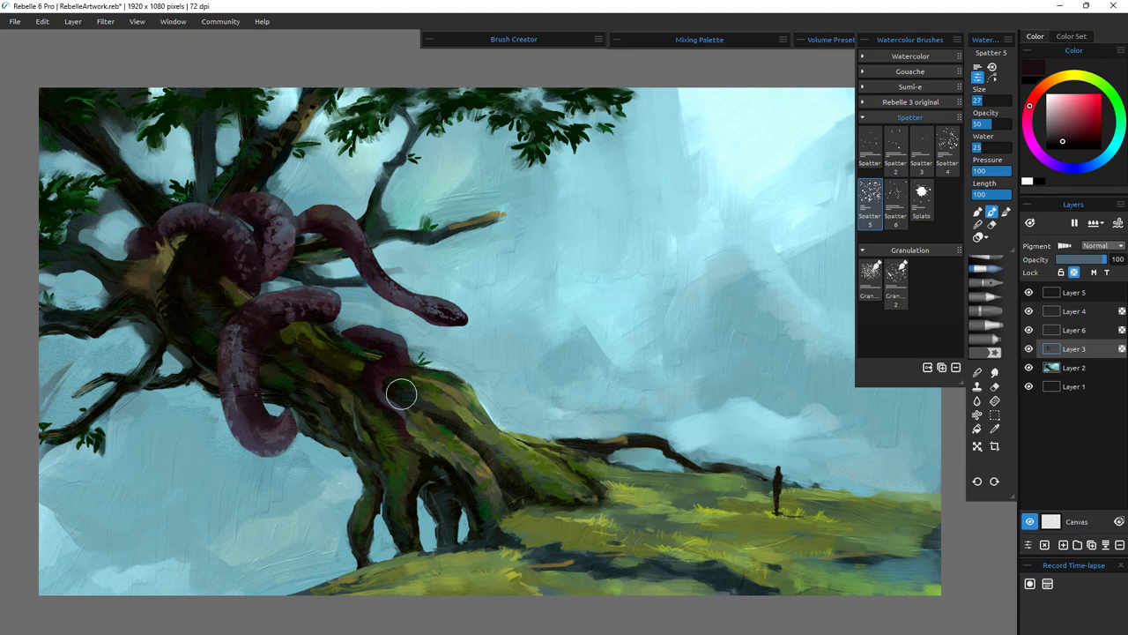
left_click(413, 336, "alt")
left_click(610, 288, "alt")
left_click_drag(380, 379, 426, 424)
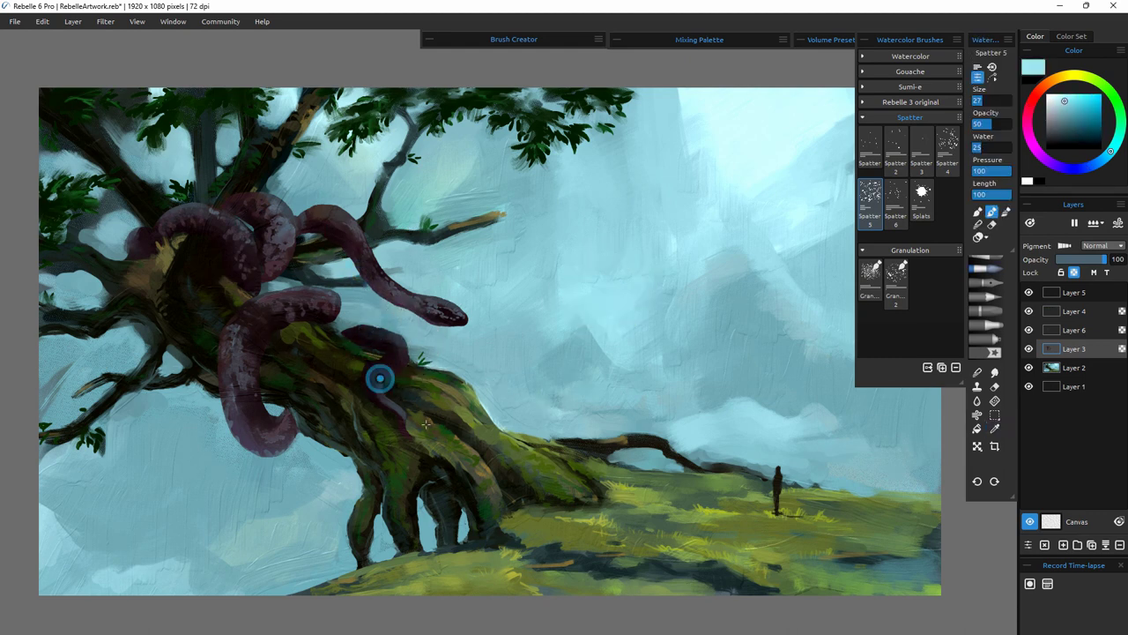
left_click_drag(991, 123, 1002, 123)
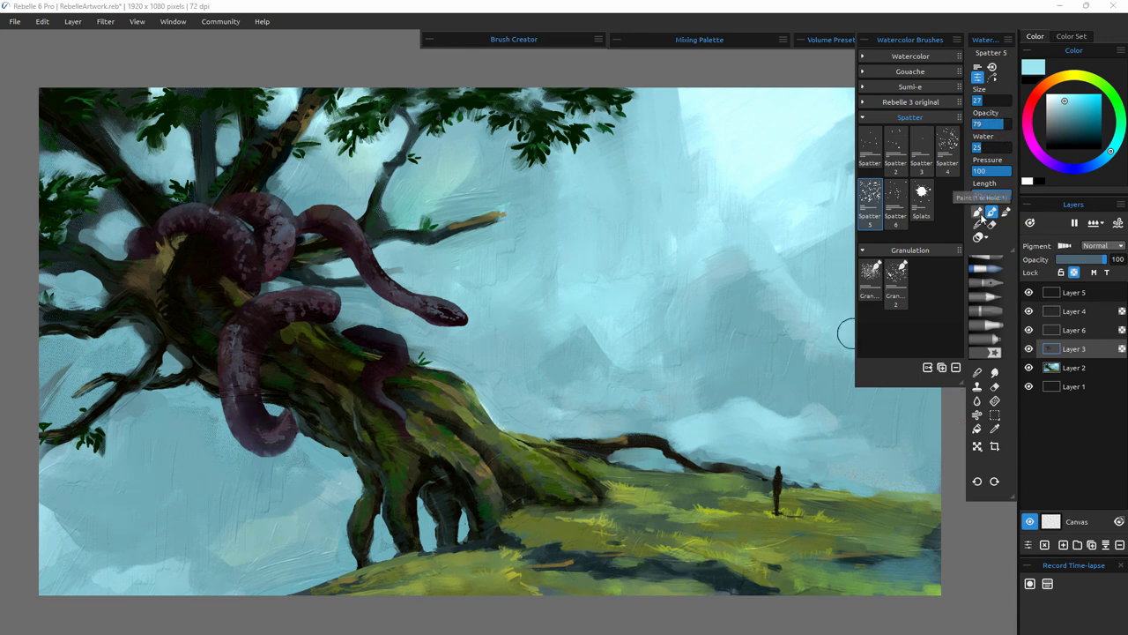
left_click(978, 213)
key("ctrl+z")
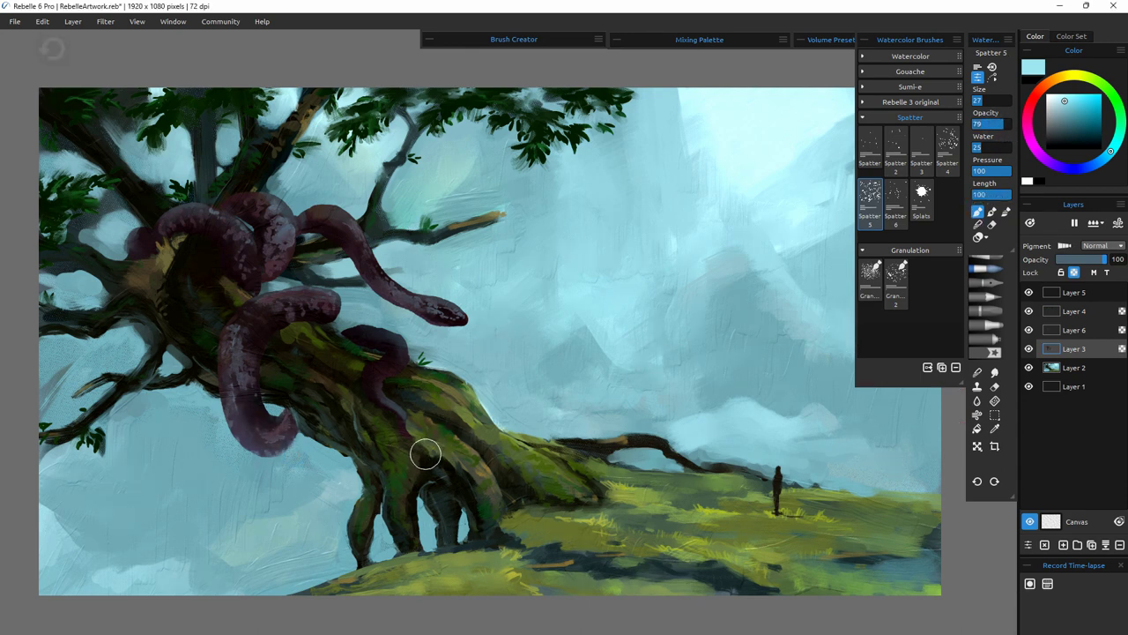
key("ctrl+z")
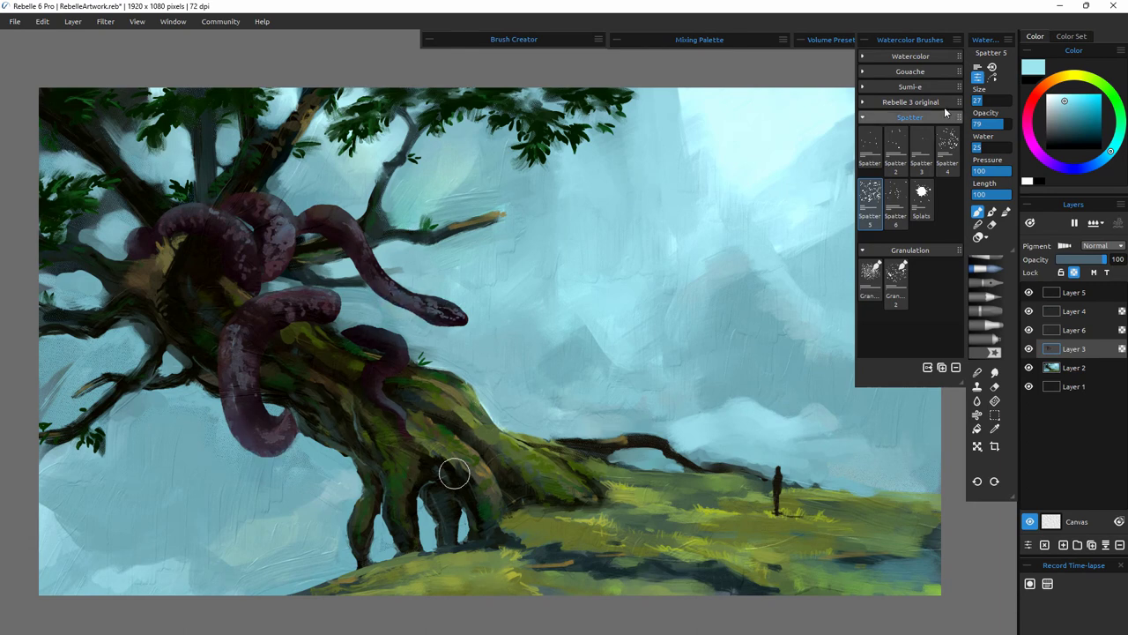
- Choose the Liner brush from the Express Oil Glaze set and add a new layer above Layer 5
left_click(1007, 285)
left_click(999, 255)
left_click(923, 205)
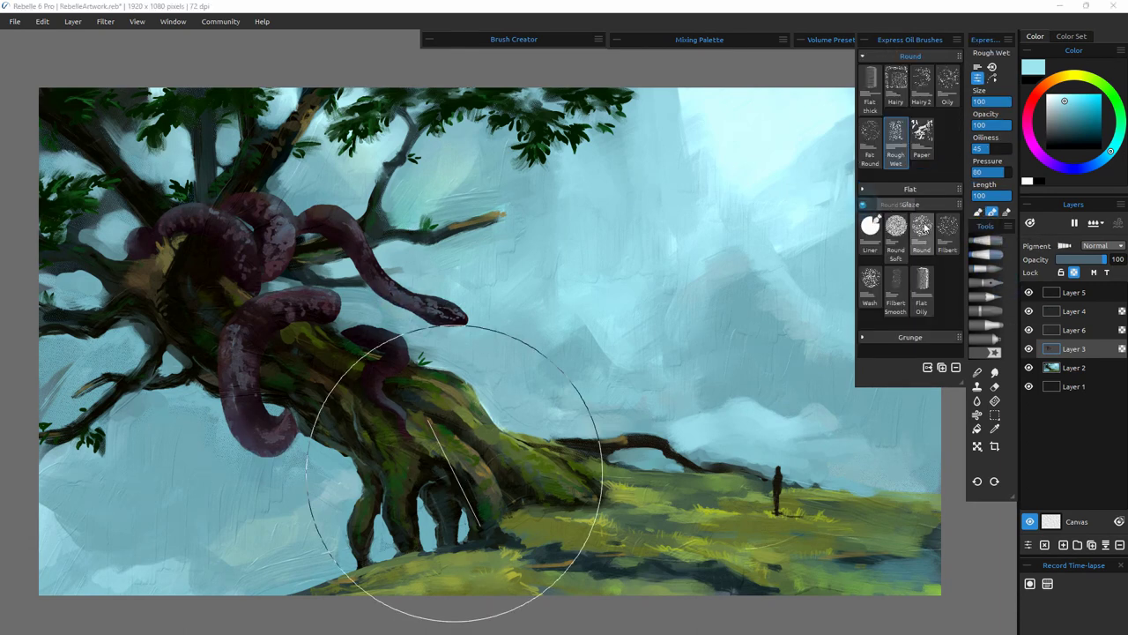
left_click(927, 57)
left_click(871, 118)
left_click(1075, 294)
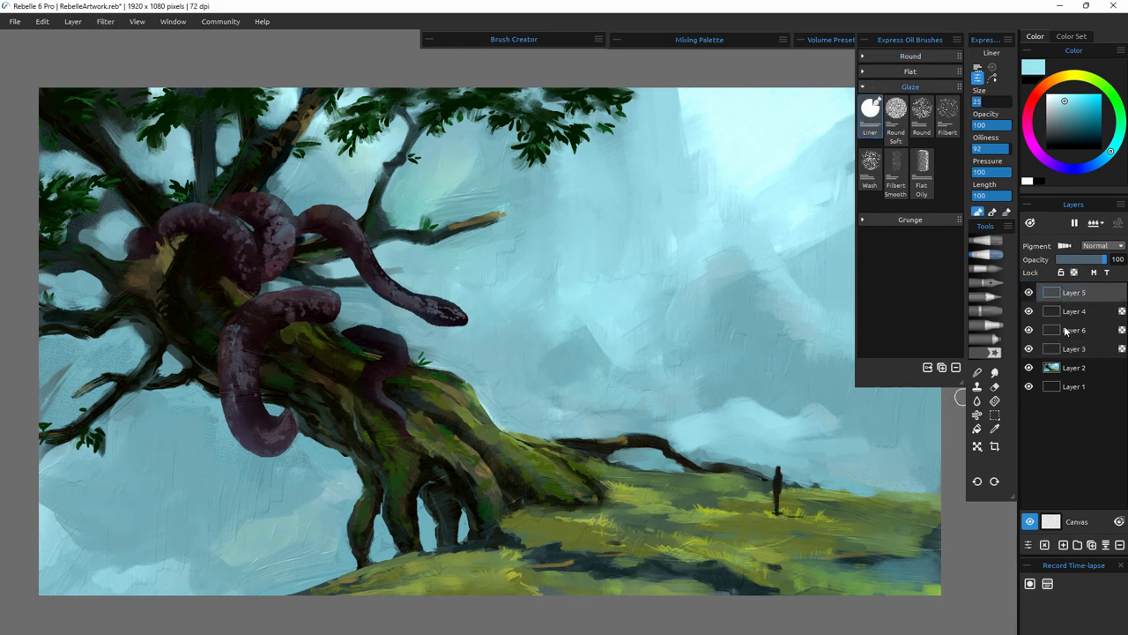
left_click(1063, 546)
- Set the Liner brush to size 38 and opacity 32, undoing the test scribbles over the background
mouse_move(615, 395)
left_mouse_down()
mouse_move(725, 366)
mouse_move(635, 460)
mouse_move(798, 560)
left_mouse_up()
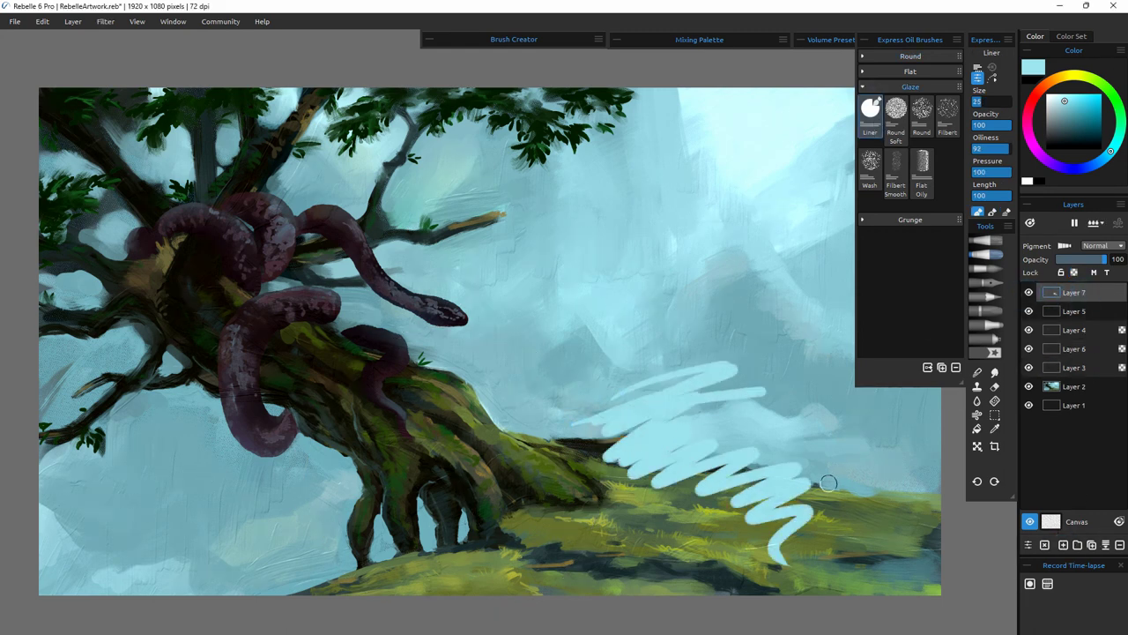
key("ctrl+z")
left_click_drag(1006, 125, 985, 124)
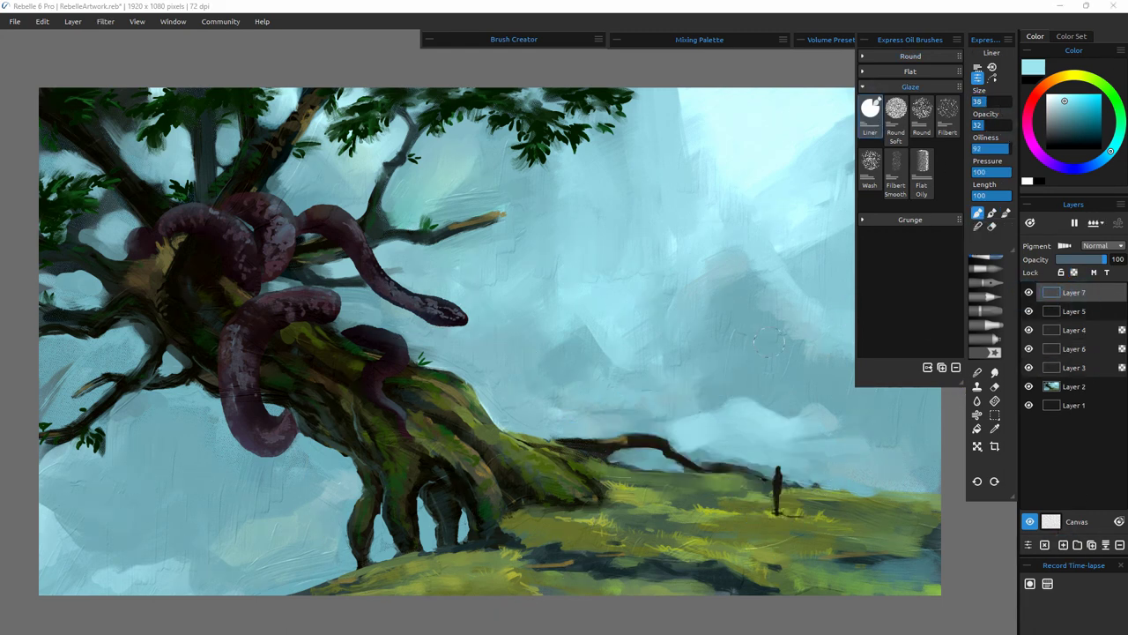
mouse_move(660, 444)
left_mouse_down()
mouse_move(754, 541)
mouse_move(779, 544)
left_mouse_up()
key("ctrl+z")
- Glaze shadows over the tree trunk and snake coils on the new layer, using sampled dark teal and a dark violet
left_click(637, 444, "alt")
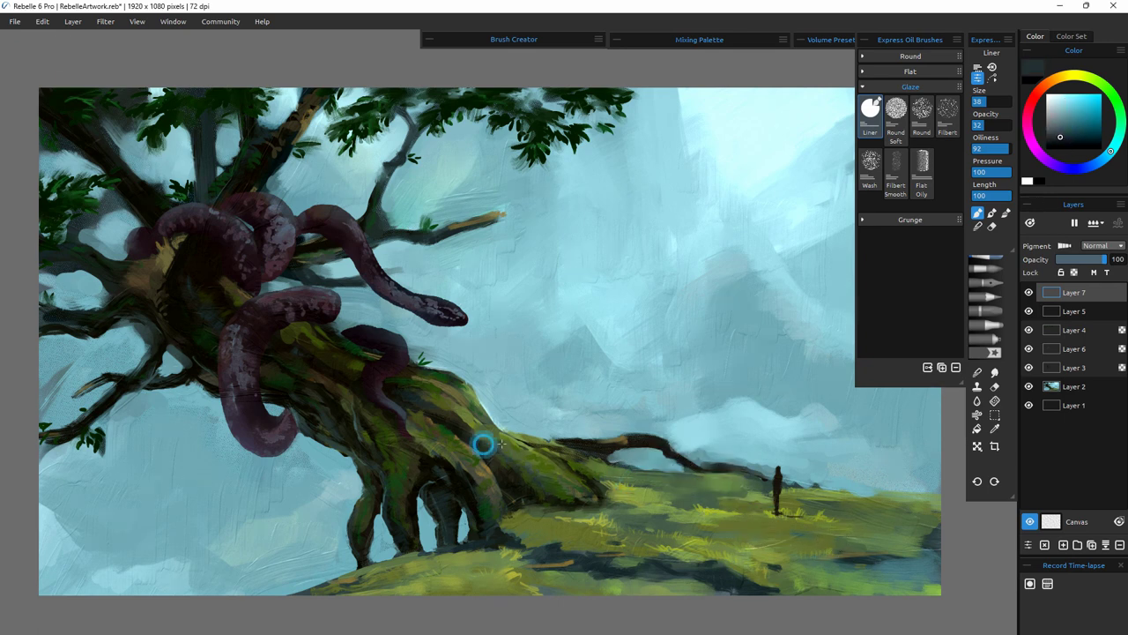
left_click(1049, 161)
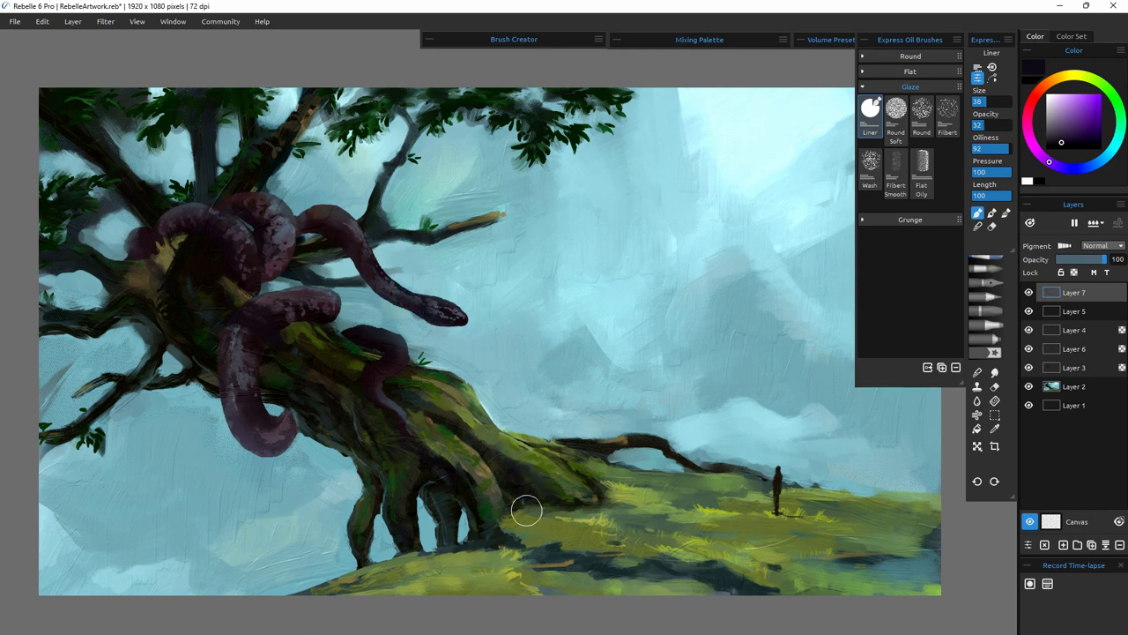
key("e")
key("b")
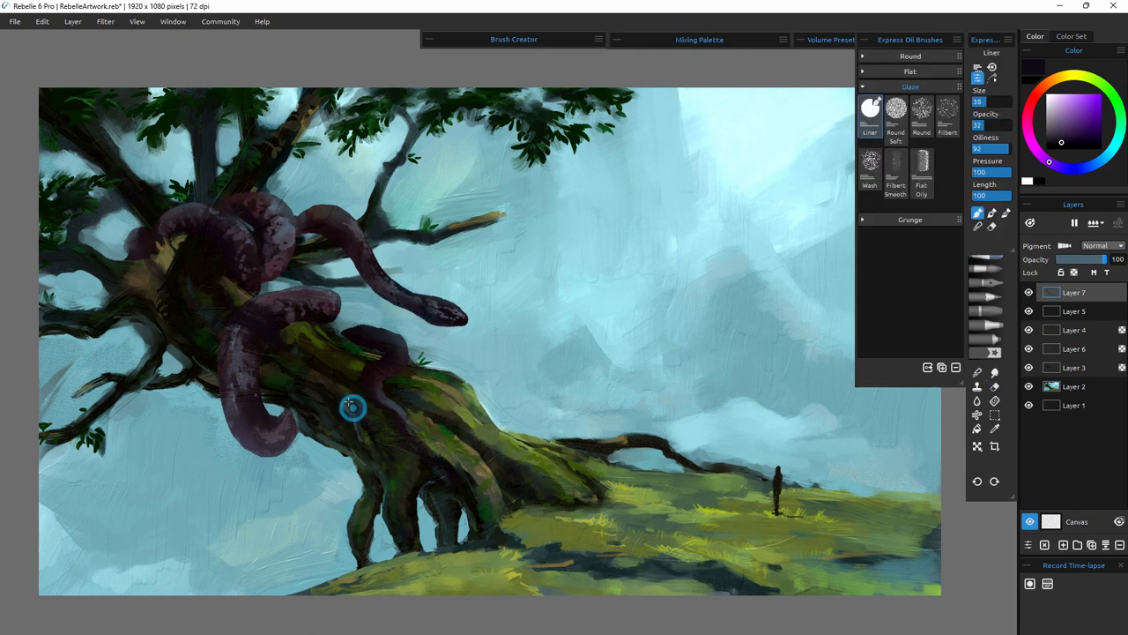
left_click_drag(309, 322, 295, 323)
- Deepen the snake, branch and foreground shadows with near-black glaze, and blend the shadows on the ground
left_click(1062, 147)
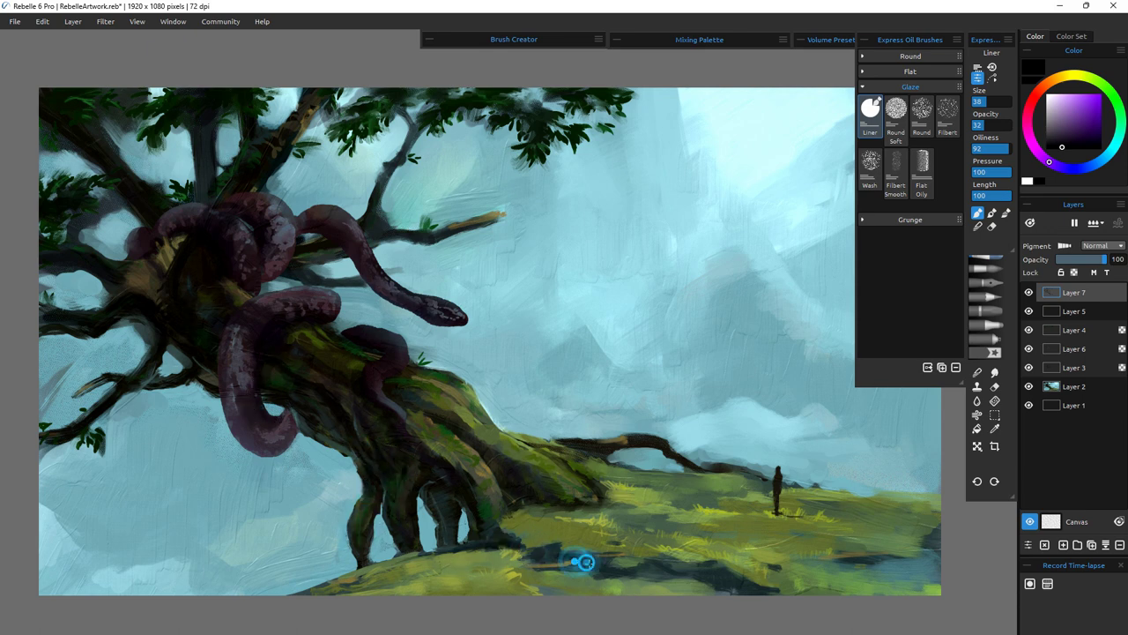
mouse_move(584, 562)
left_mouse_down()
mouse_move(594, 574)
mouse_move(828, 564)
mouse_move(934, 580)
left_mouse_up()
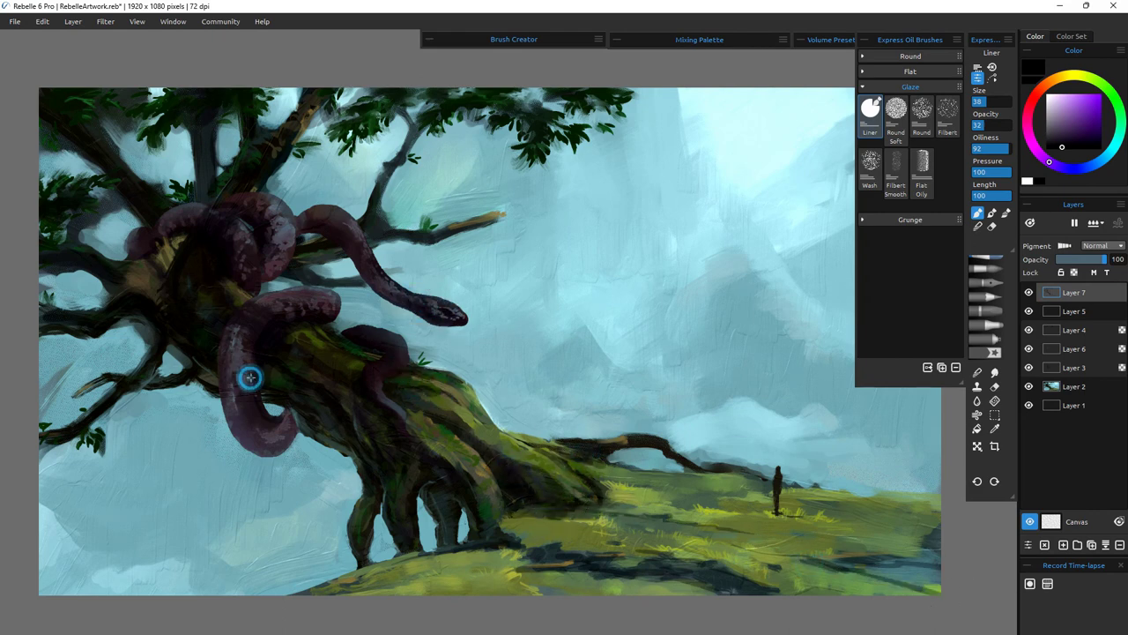
mouse_move(251, 377)
left_mouse_down()
mouse_move(269, 414)
mouse_move(250, 409)
mouse_move(248, 423)
mouse_move(274, 425)
mouse_move(244, 385)
mouse_move(278, 438)
mouse_move(290, 407)
left_mouse_up()
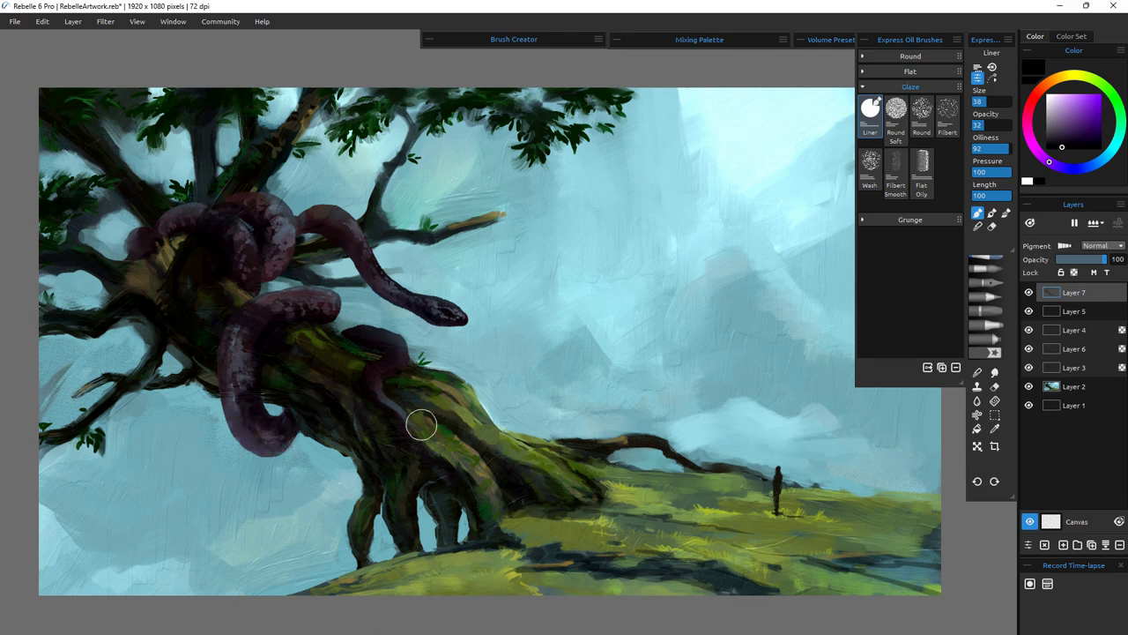
mouse_move(250, 208)
left_mouse_down()
mouse_move(214, 192)
mouse_move(206, 132)
left_mouse_up()
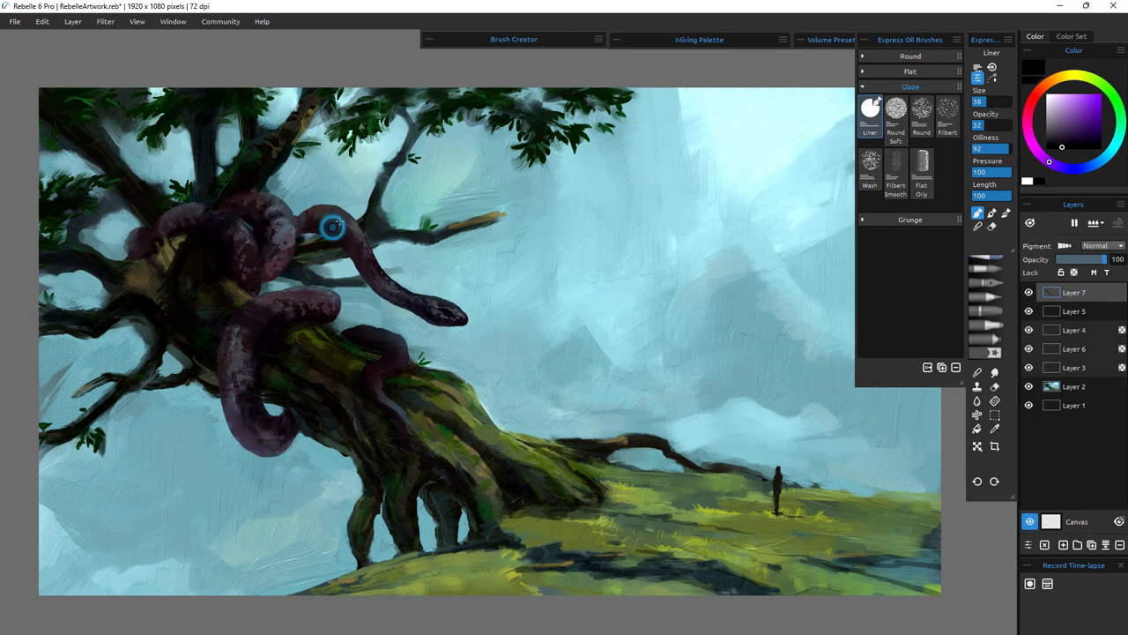
mouse_move(332, 227)
left_mouse_down()
mouse_move(300, 225)
mouse_move(403, 302)
mouse_move(368, 273)
left_mouse_up()
left_click_drag(298, 269, 359, 283)
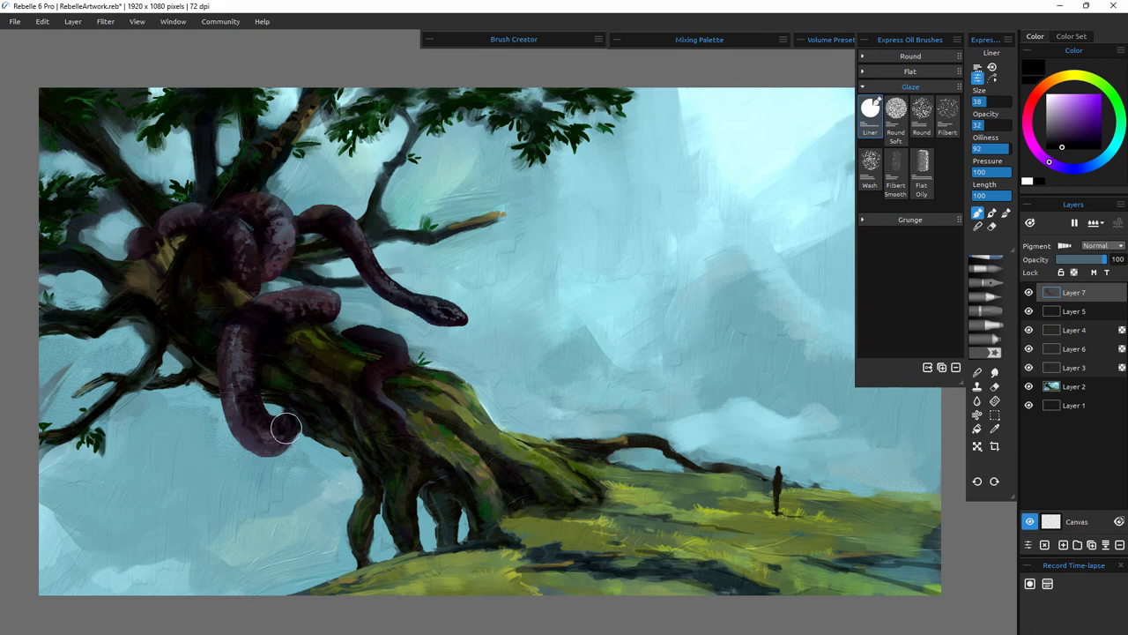
mouse_move(290, 213)
left_mouse_down()
mouse_move(215, 234)
mouse_move(214, 219)
left_mouse_up()
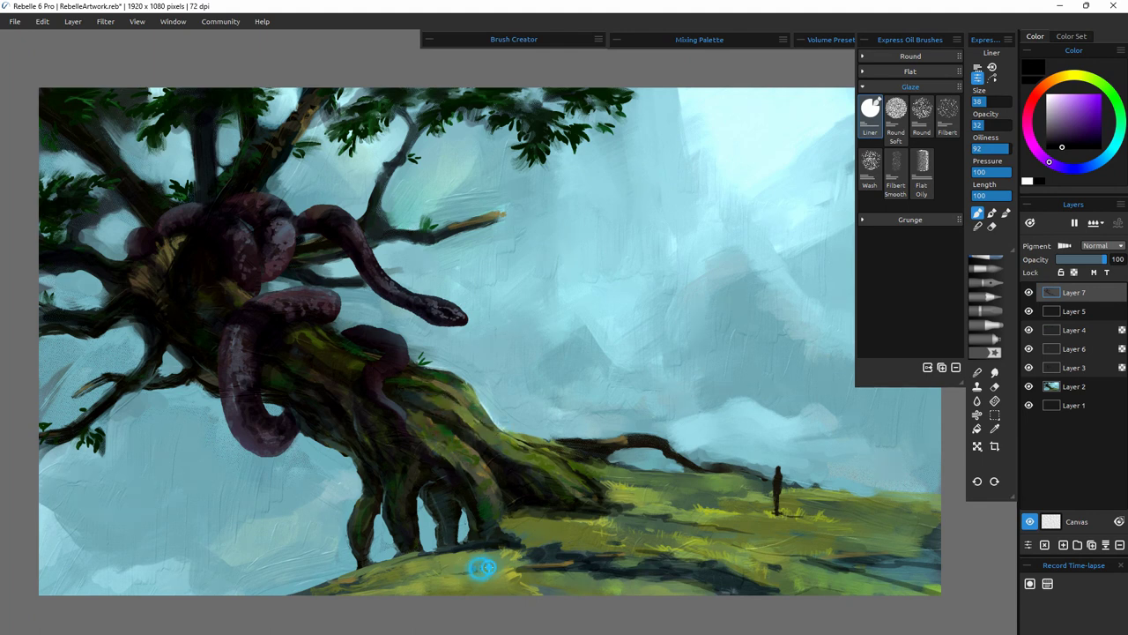
left_click(978, 226)
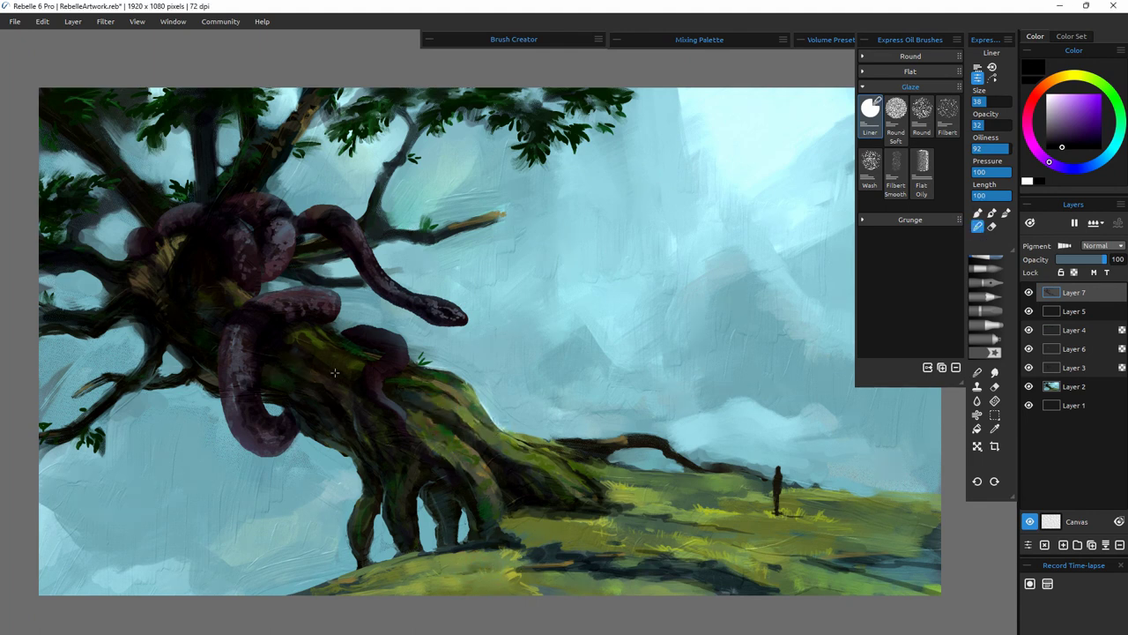
left_click_drag(719, 568, 922, 569)
- Choose a dark reddish-brown glaze colour and switch the Liner brush from blending back to painting
left_click(1040, 90)
left_click_drag(1071, 142, 1087, 129)
left_click(1006, 213)
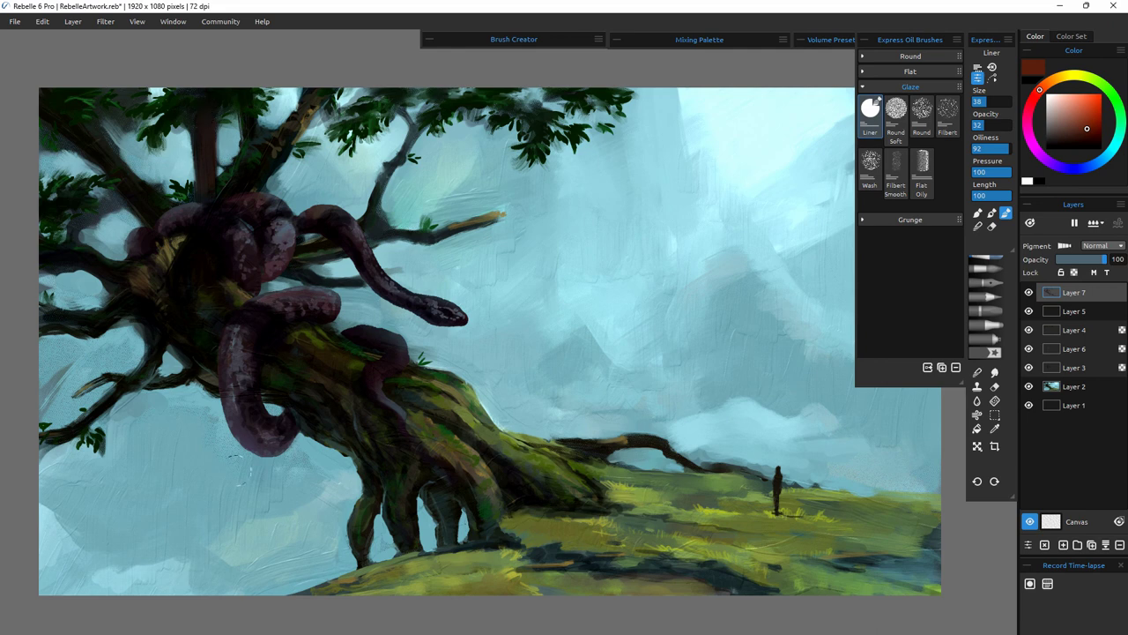
- Glaze yellow-green highlights along the trunk and branches with sampled colours, starting at Liner size 24 and reducing it further
left_click(263, 157, "alt")
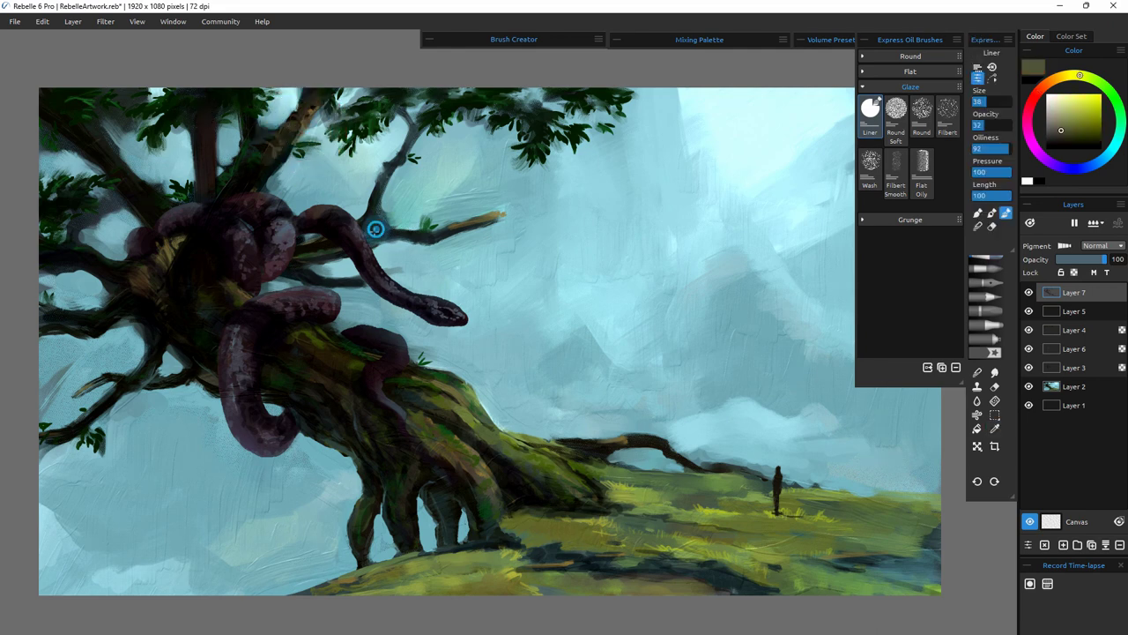
left_click_drag(992, 103, 982, 104)
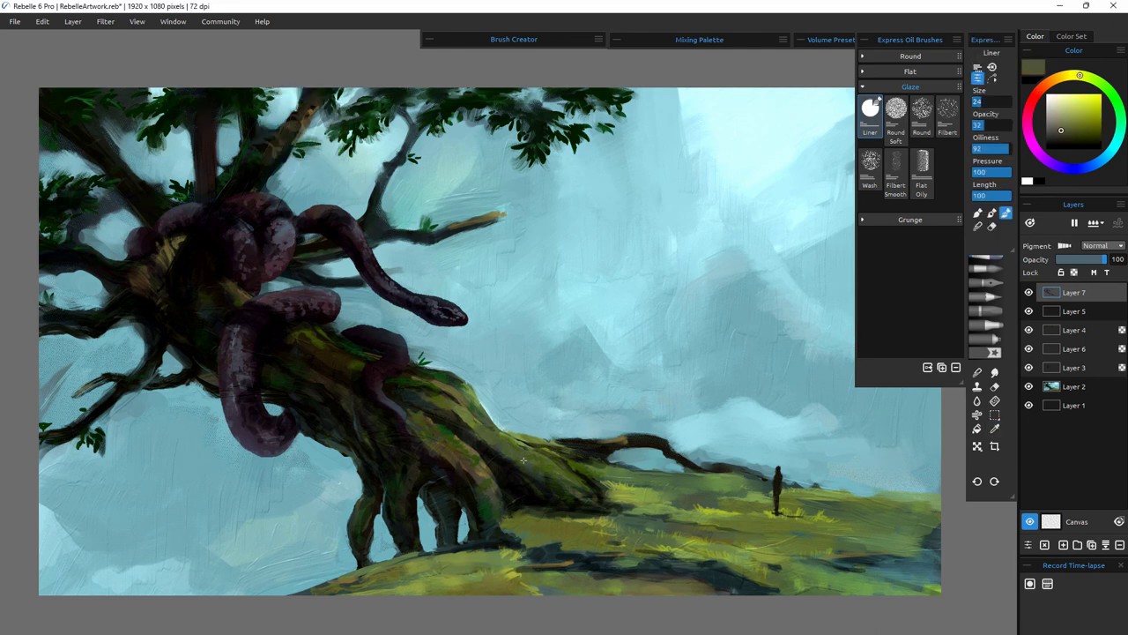
left_click(421, 392, "alt")
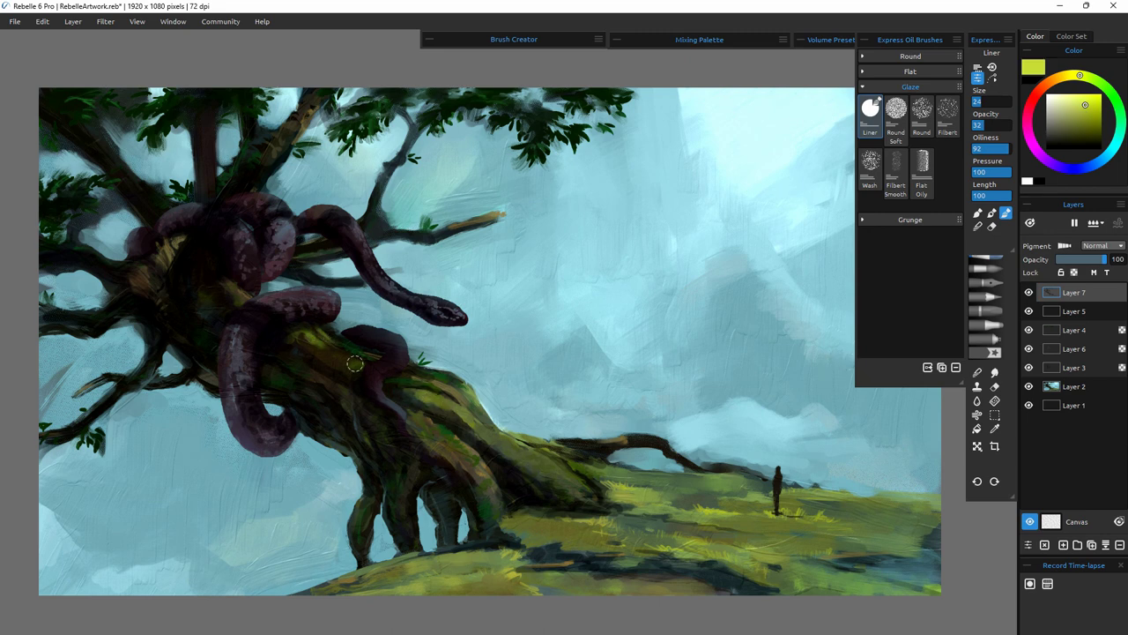
key("bracketleft")
key("bracketleft")
key("bracketleft")
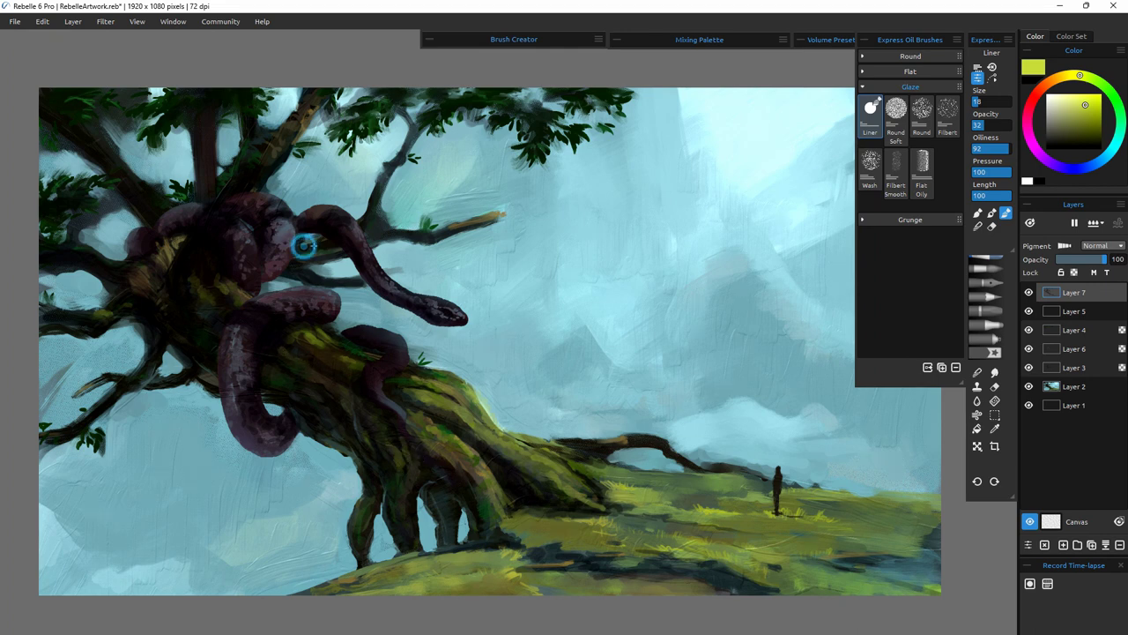
left_click_drag(397, 239, 489, 218)
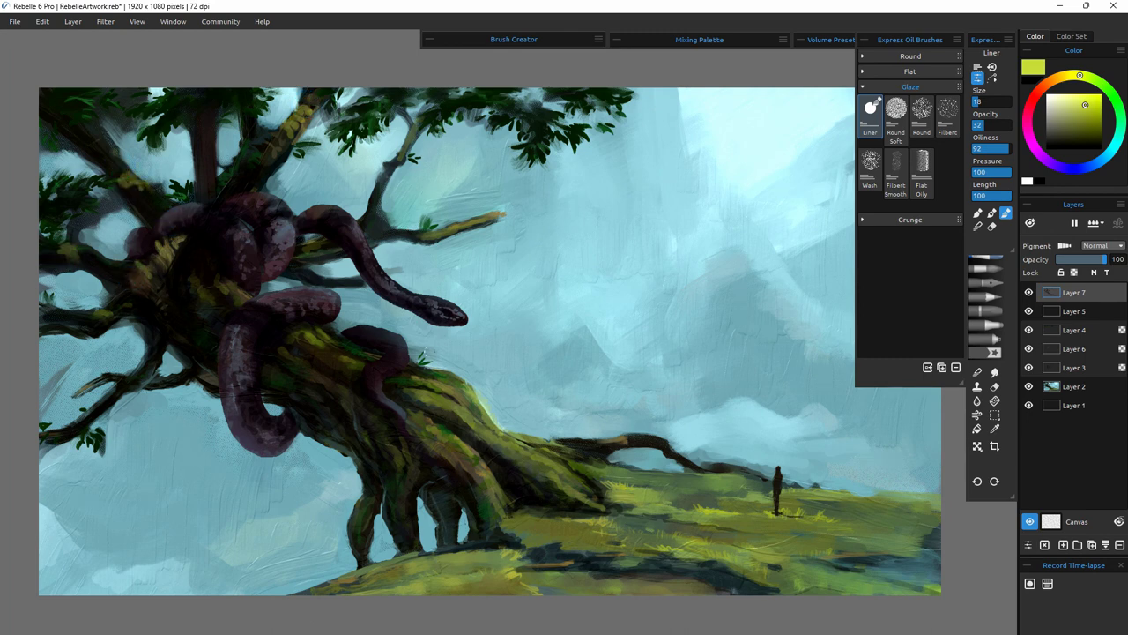
- Sample pale blue from the sky and glaze highlights on the snake's coils and head, reducing the Liner size to 4
left_click(227, 327, "alt")
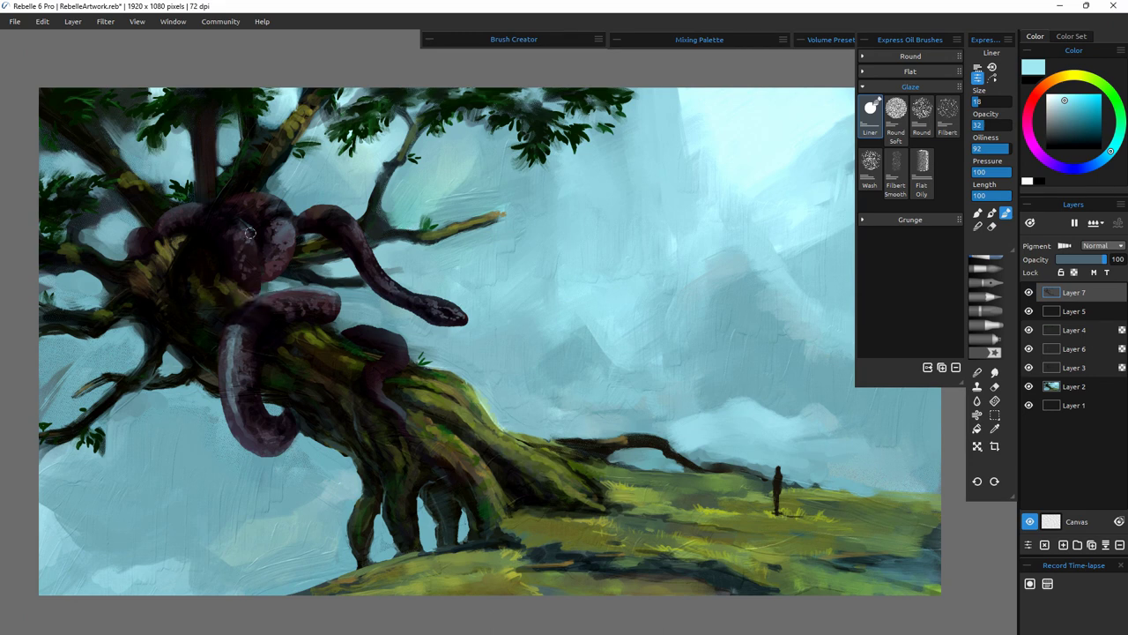
left_click_drag(980, 101, 973, 102)
key("Return")
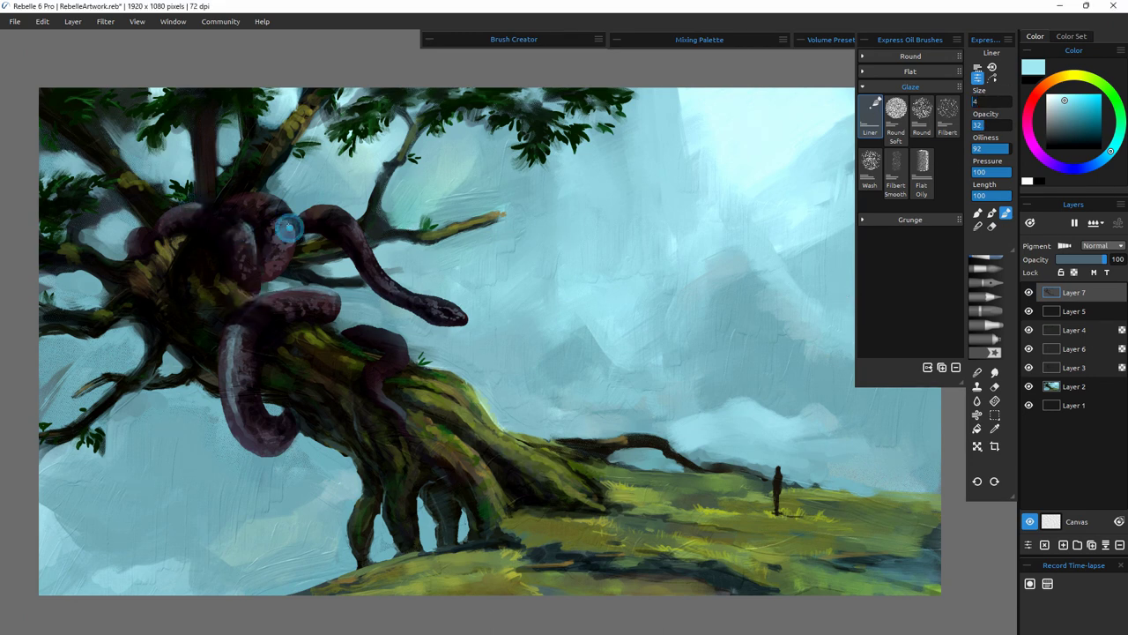
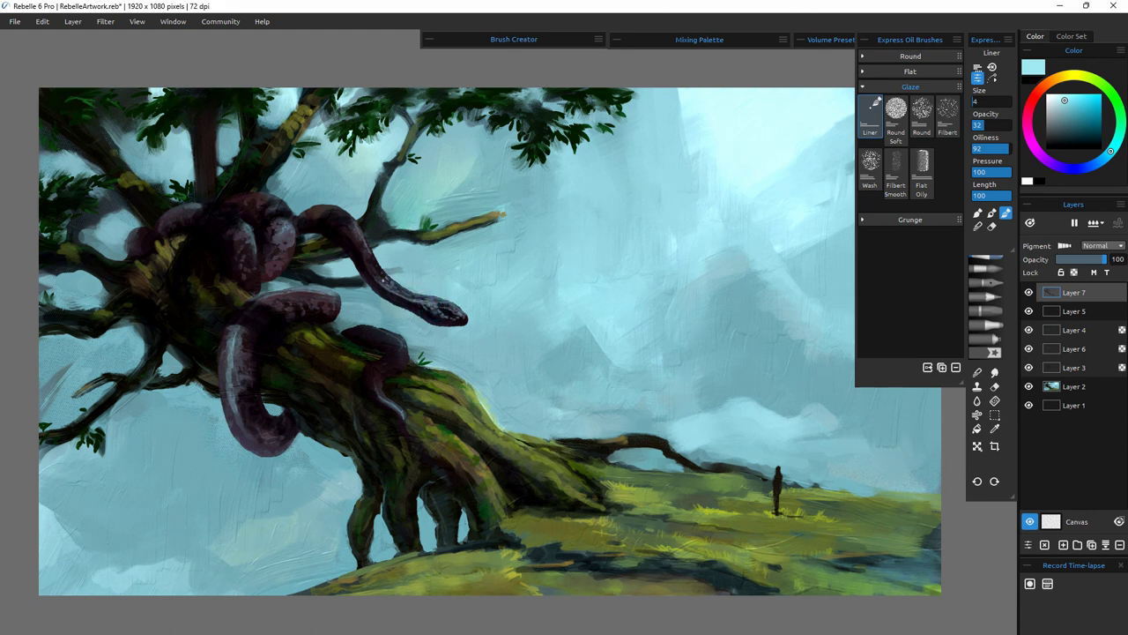
left_click(420, 304, "alt")
left_click(515, 346, "alt")
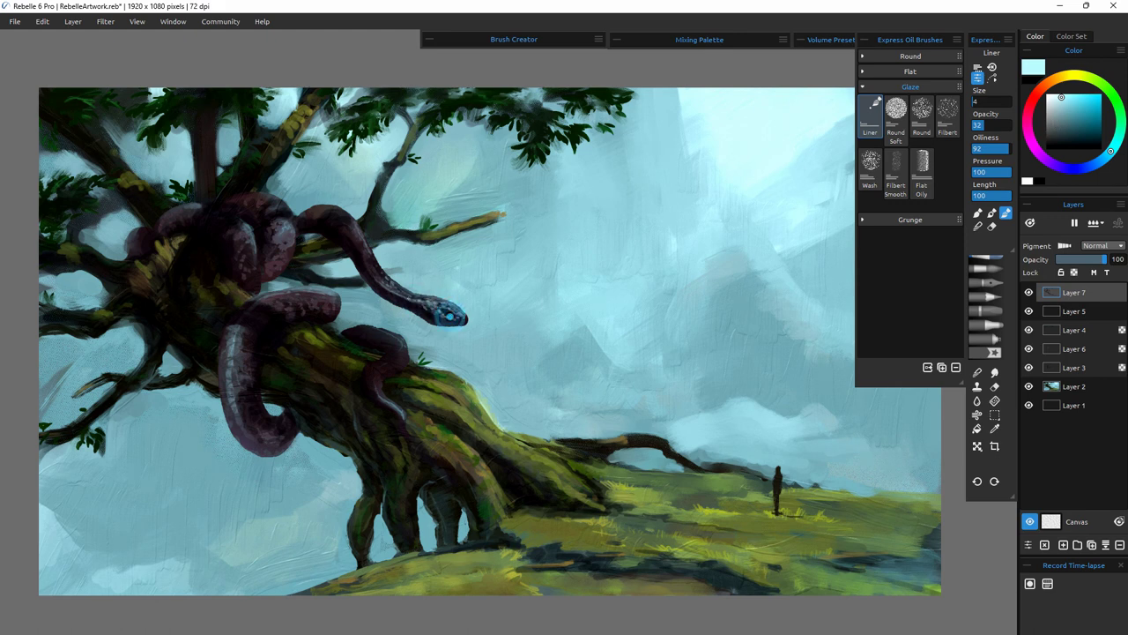
- Dab fine pale blue scale highlights onto the snake's upper coils and the start of the middle coil
mouse_move(288, 225)
left_mouse_down()
mouse_move(287, 239)
mouse_move(252, 239)
mouse_move(259, 248)
left_mouse_up()
left_click(293, 228)
left_click(250, 227)
left_click_drag(275, 201, 285, 211)
left_click(276, 294)
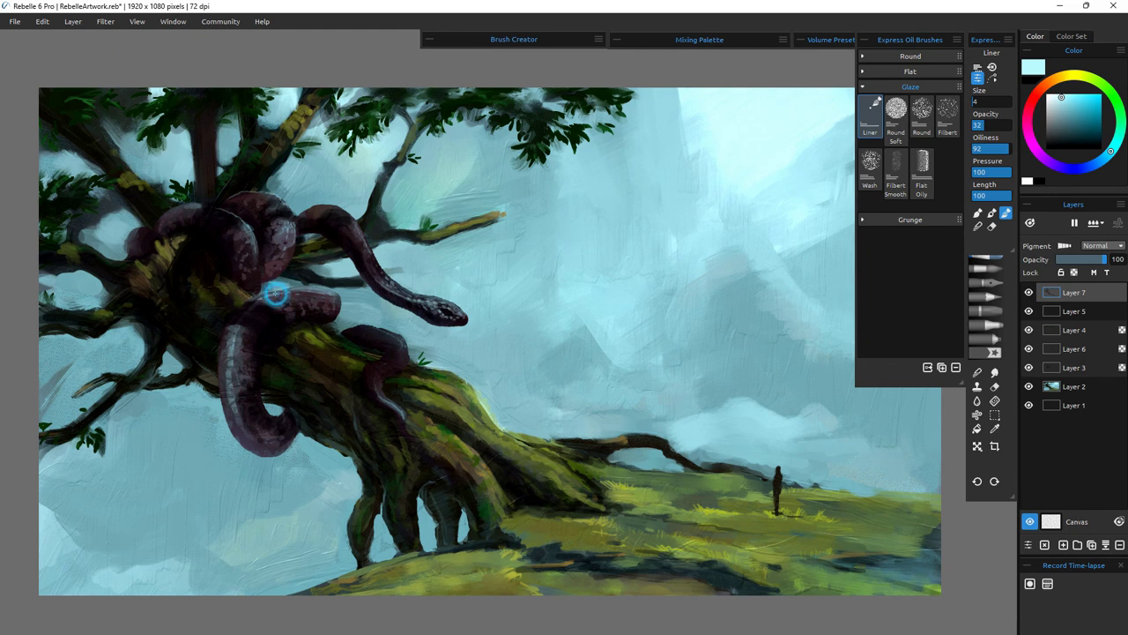
- Add scale highlights down the snake's hanging lower coil, setting the Liner size to 6 and a muted grey-blue
left_click(239, 329)
left_click(230, 360)
left_click_drag(230, 361, 223, 356)
left_click_drag(983, 104, 996, 104)
left_click(225, 372)
left_click(223, 389)
left_click(1059, 114)
left_click_drag(228, 398, 226, 391)
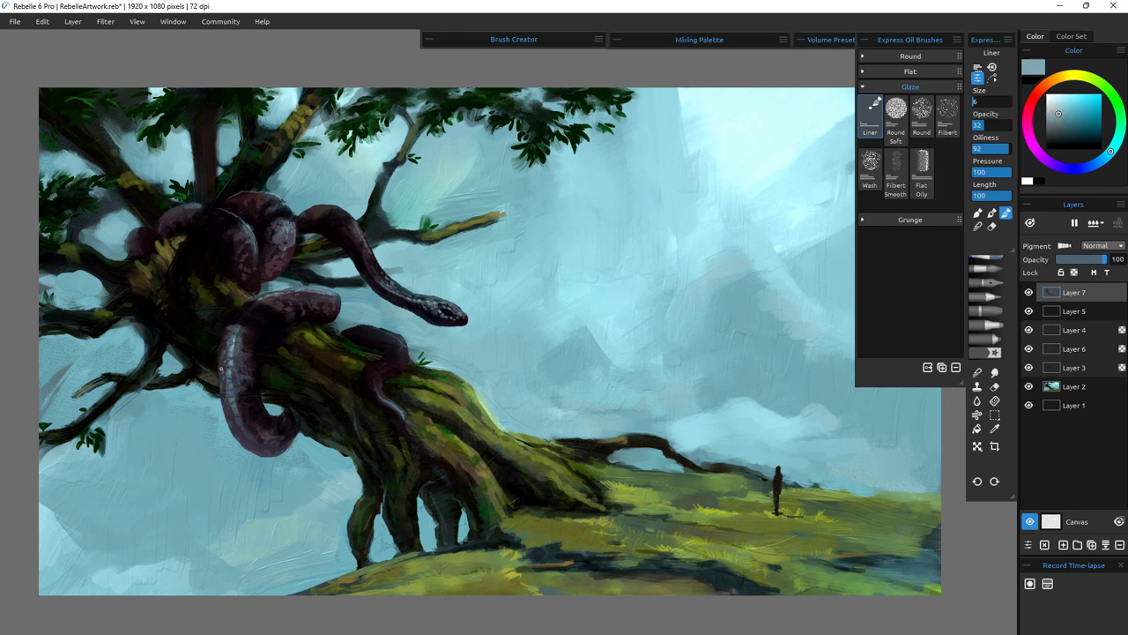
- Dab grey-blue scale texture across the snake's middle coil, neck and upper coils
left_click(244, 361)
left_click(300, 297)
left_click(332, 304)
left_click(315, 301)
left_click(376, 269)
left_click(245, 255)
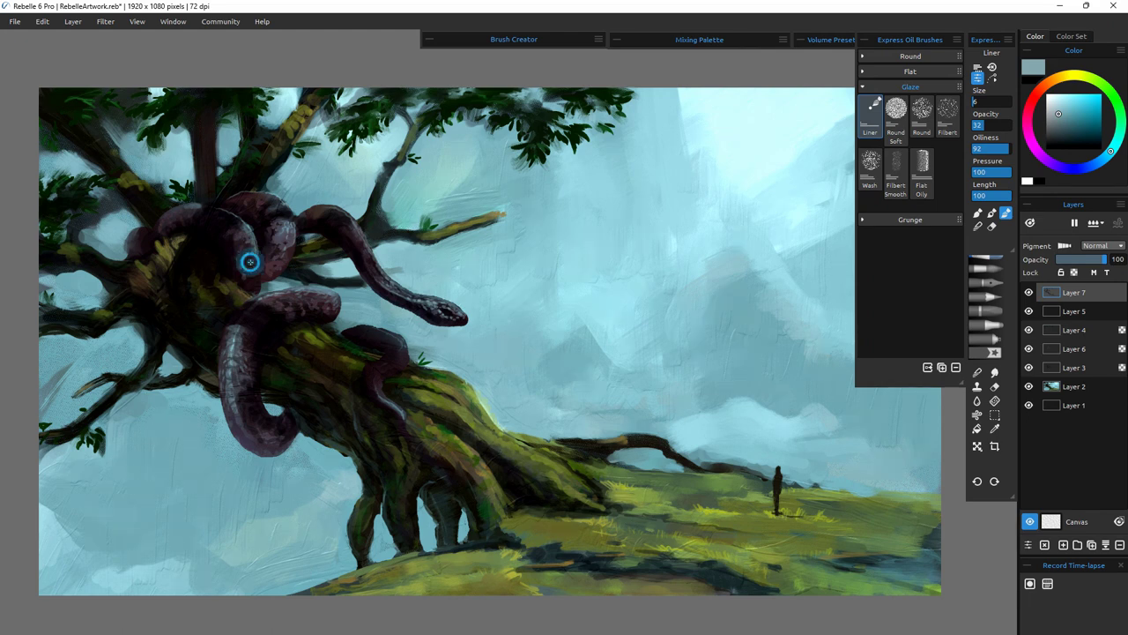
left_click(138, 236)
- Texture the underside of the snake's hanging loop with small grey-blue scale marks
left_click(262, 439)
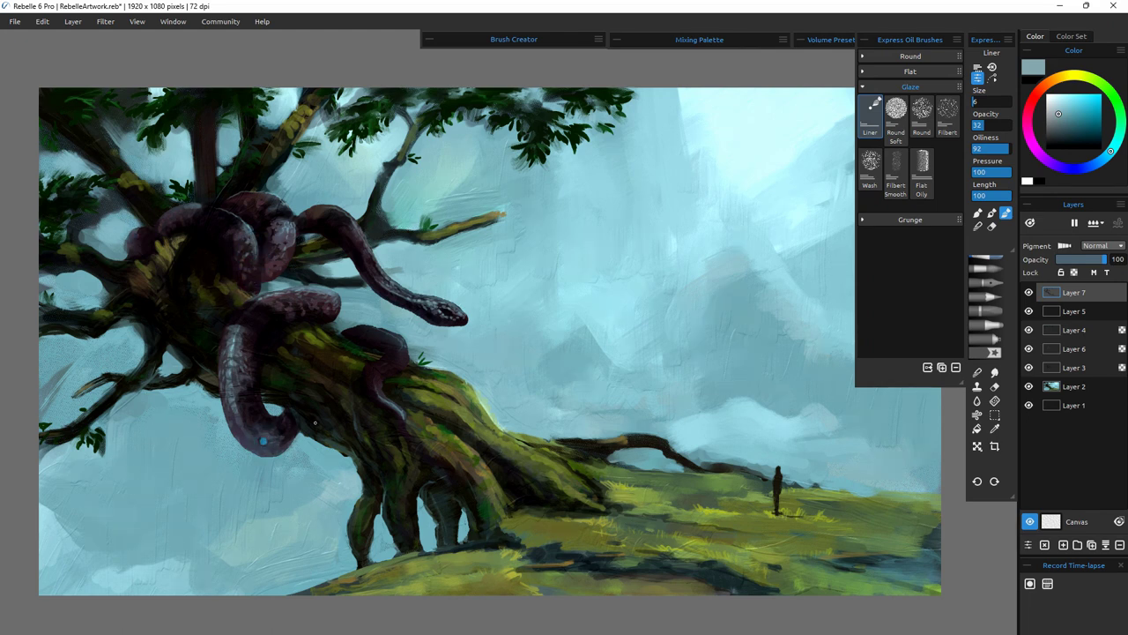
left_click(253, 445)
left_click(237, 437)
left_click(238, 419)
left_click(268, 449)
left_click(273, 448)
left_click(261, 449)
left_click(252, 441)
- Soften the scale highlights on the hanging loop, head and upper coils with the Chisel eraser at size 35
key("e")
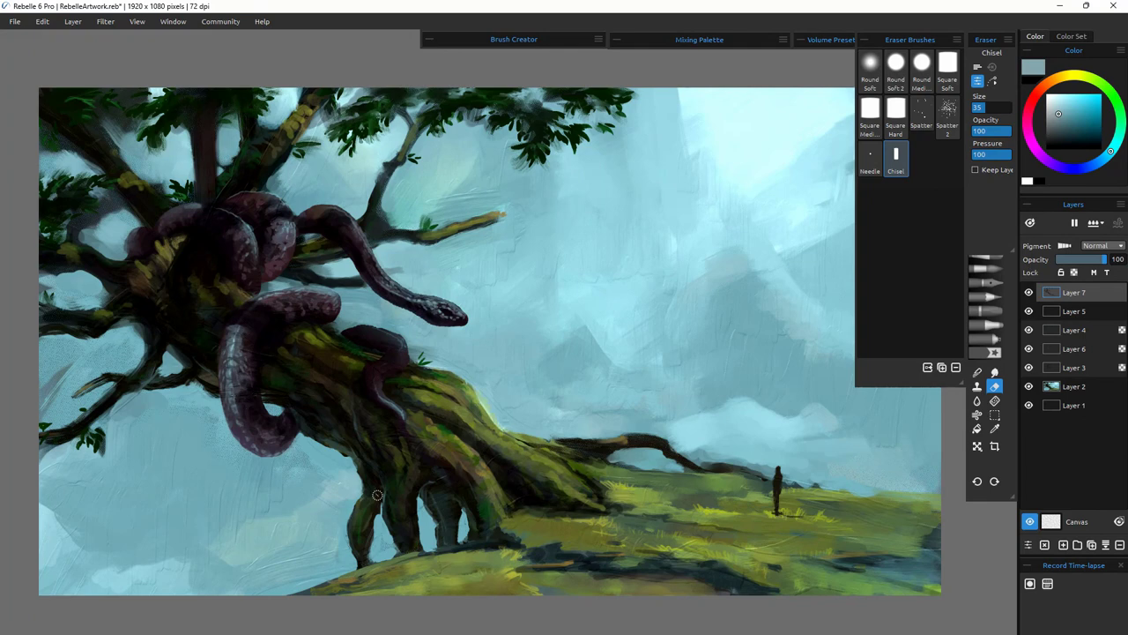
left_click(257, 443)
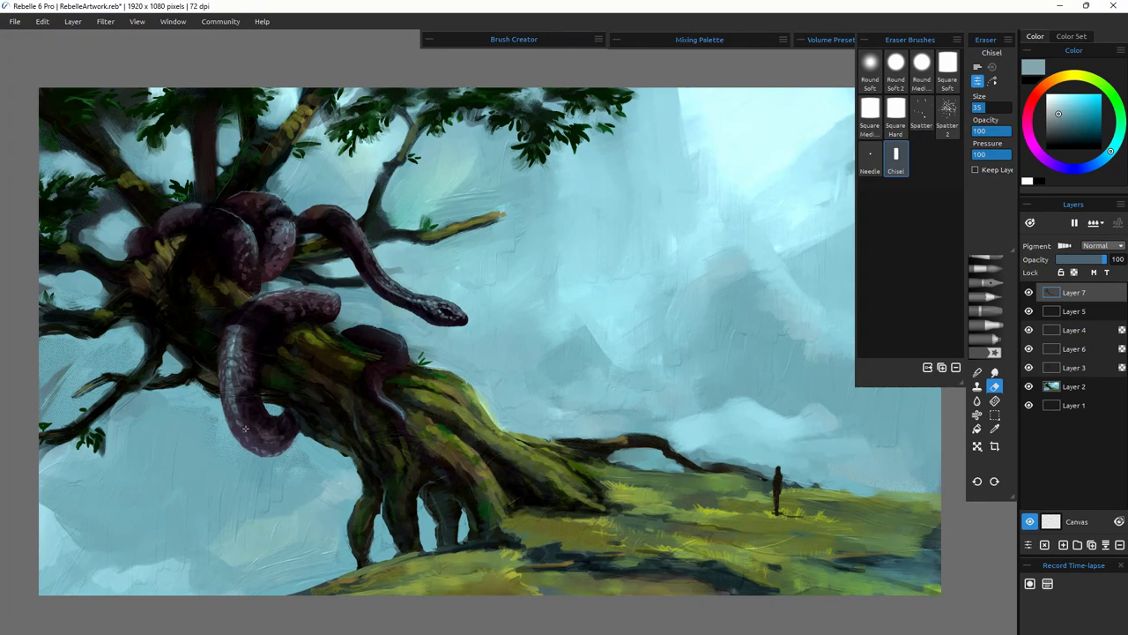
left_click(426, 301)
left_click(284, 227)
left_click(290, 243)
left_click(253, 222)
left_click(241, 226)
left_click(214, 121)
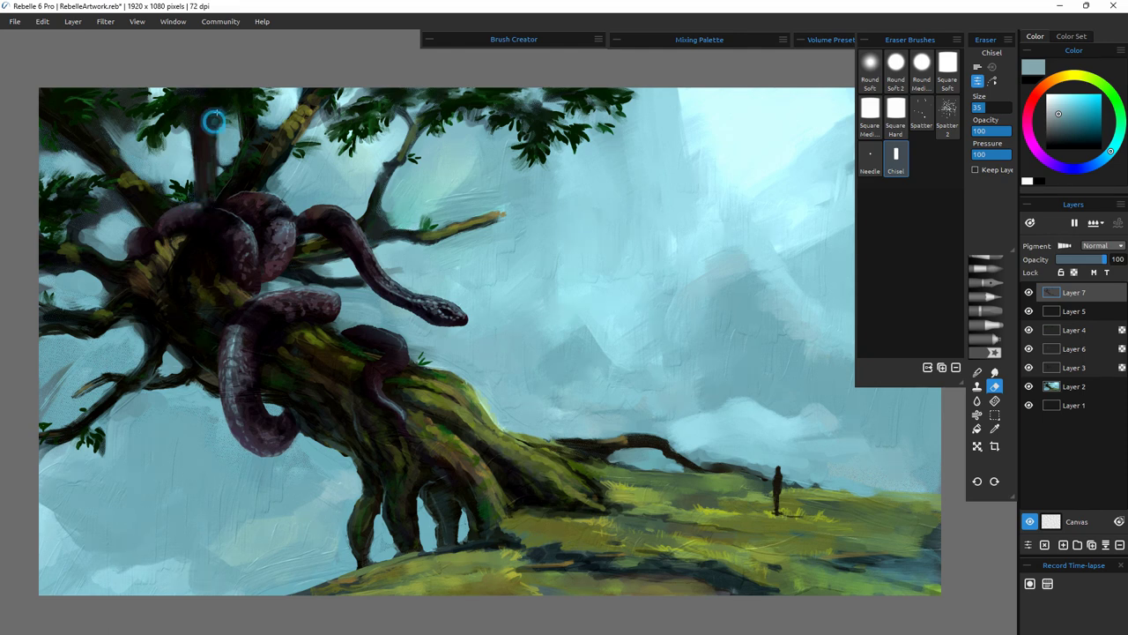
- Return to the oil brush, add a new layer above Layer 7, and pick a pale yellow
key("b")
left_click(1063, 545)
left_click(1077, 77)
left_click(1073, 96)
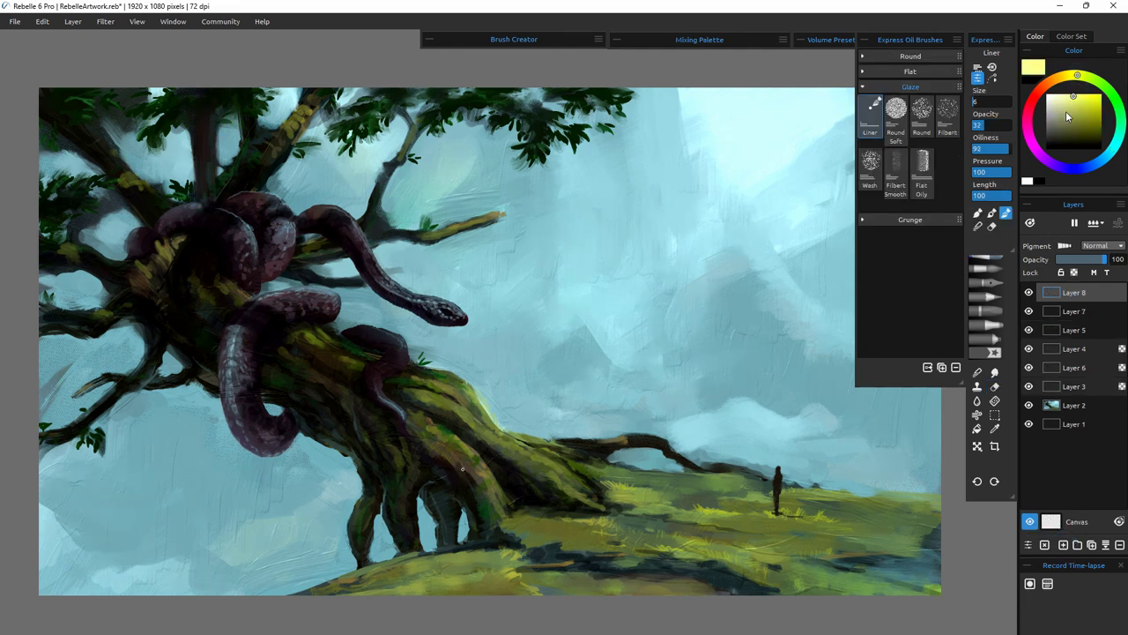
- Choose the Round Soft glaze brush, undo its test strokes on the grass, and set its opacity to 39
left_click(896, 115)
left_click_drag(694, 499, 893, 520)
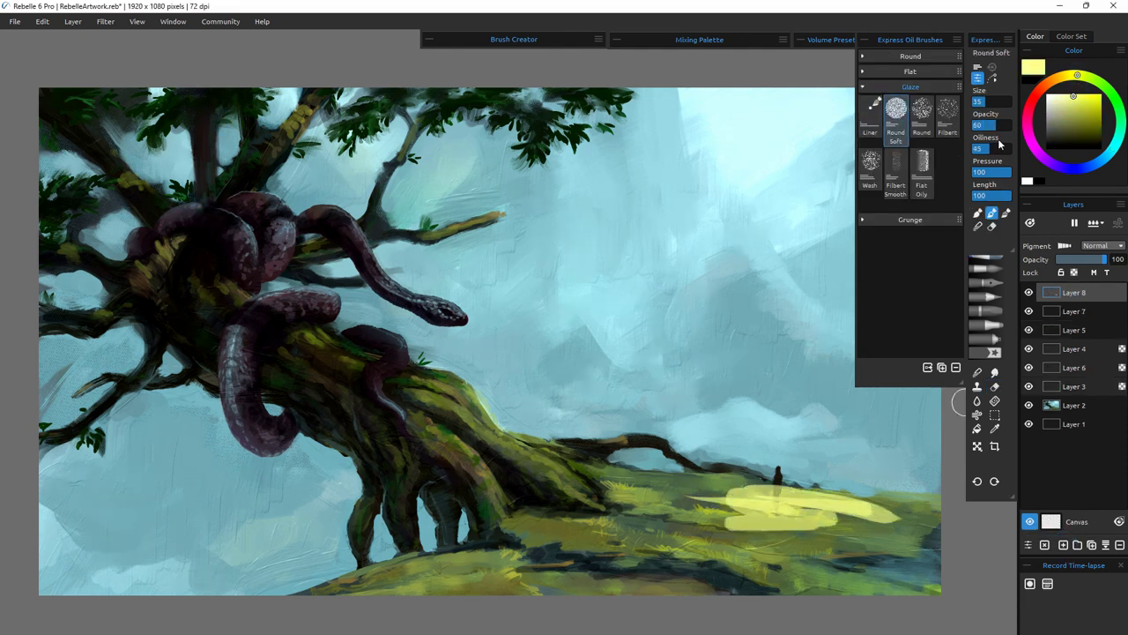
key("ctrl+z")
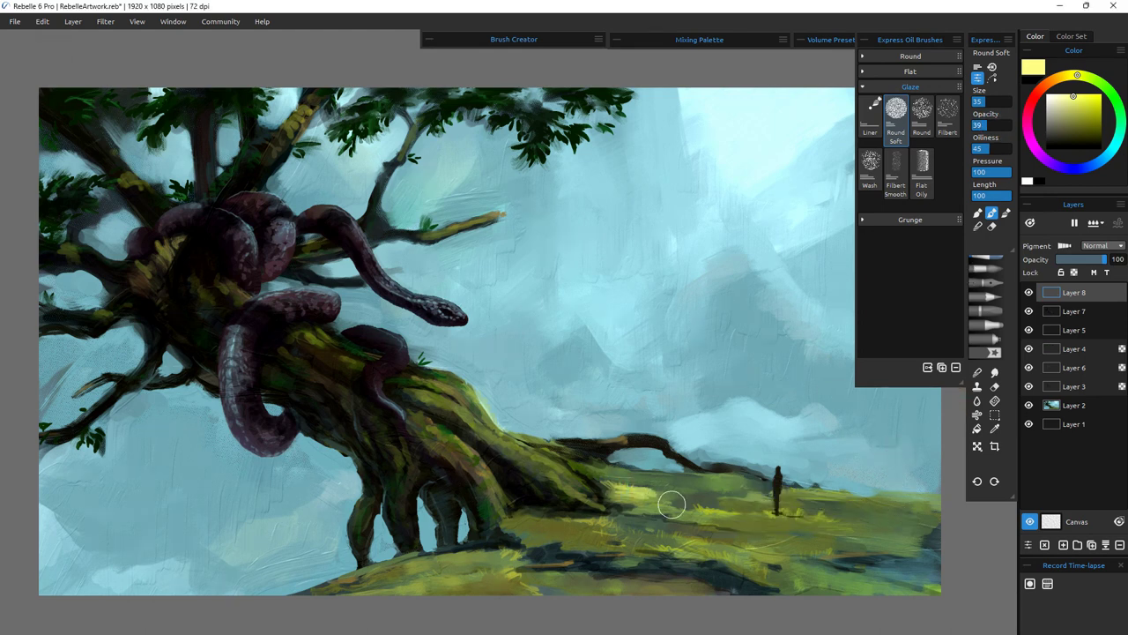
- Glaze sunlit patches over the grassy hill and the trunk's base with pale yellow, and with light green
left_click(1005, 214)
mouse_move(658, 483)
left_mouse_down()
mouse_move(598, 477)
mouse_move(500, 441)
left_mouse_up()
left_click(1102, 85)
left_click_drag(712, 519, 835, 535)
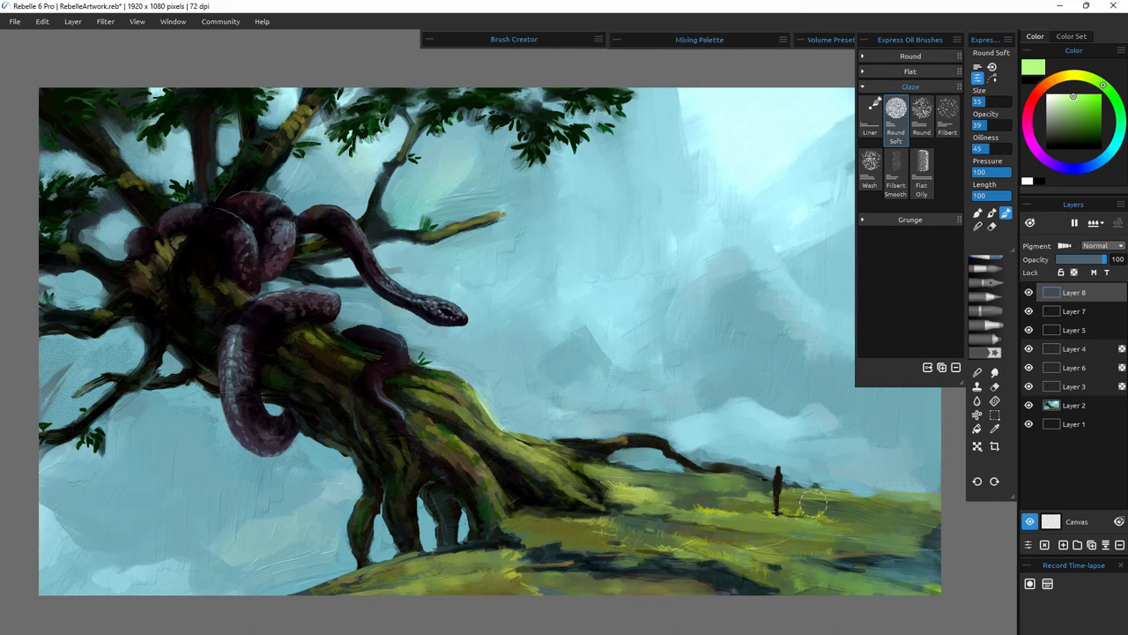
mouse_move(742, 498)
left_mouse_down()
mouse_move(643, 480)
mouse_move(790, 492)
left_mouse_up()
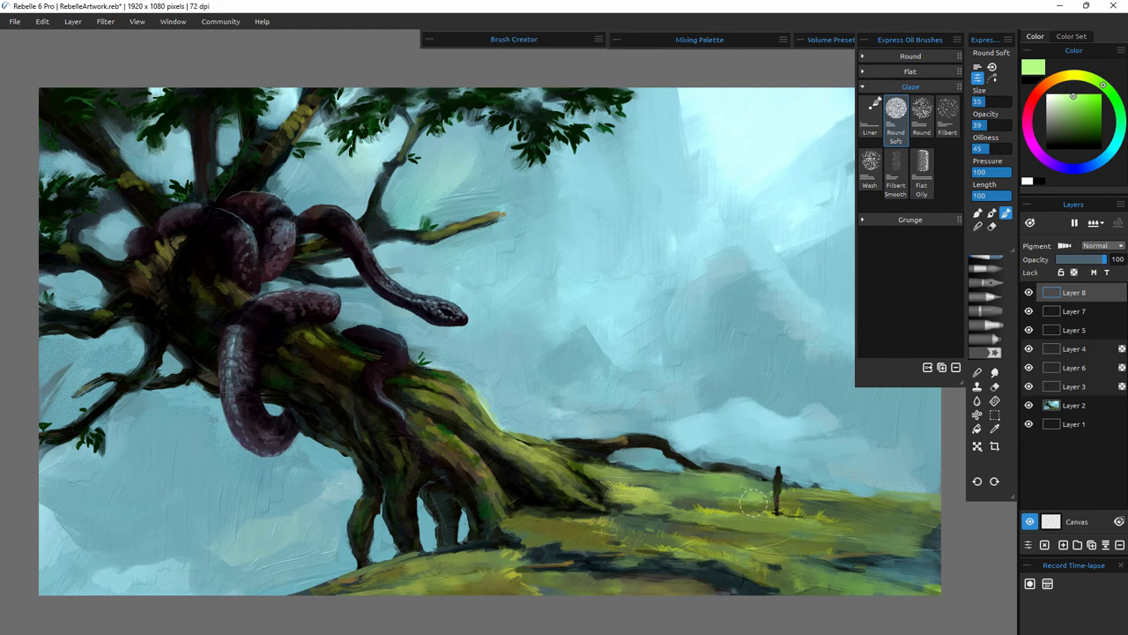
left_click_drag(599, 467, 571, 454)
left_click_drag(752, 559, 885, 586)
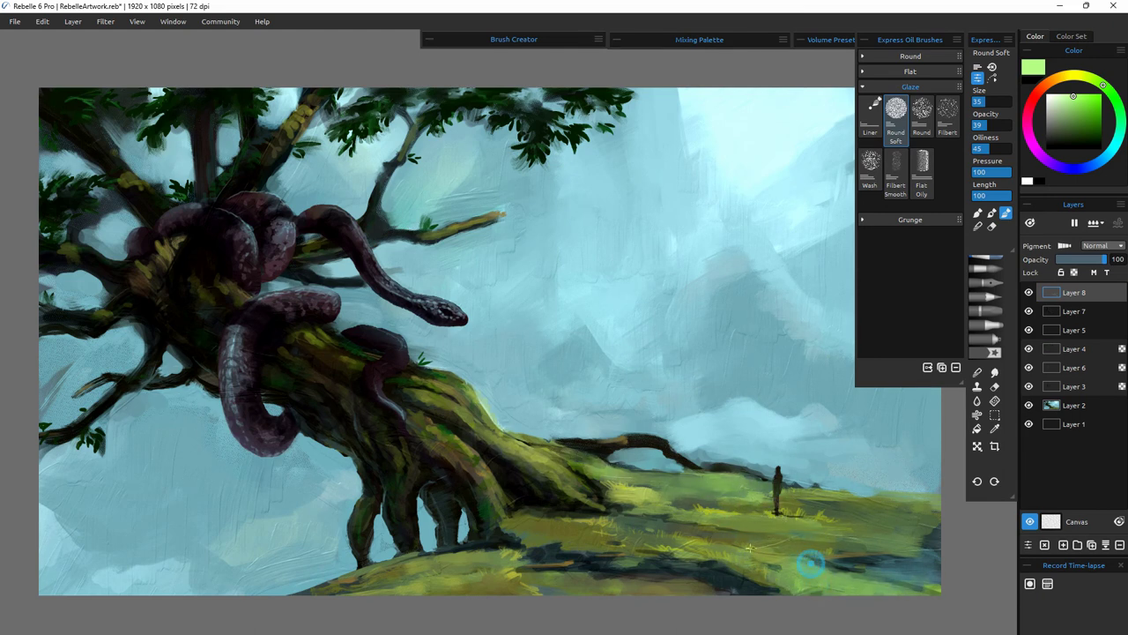
left_click_drag(727, 540, 872, 545)
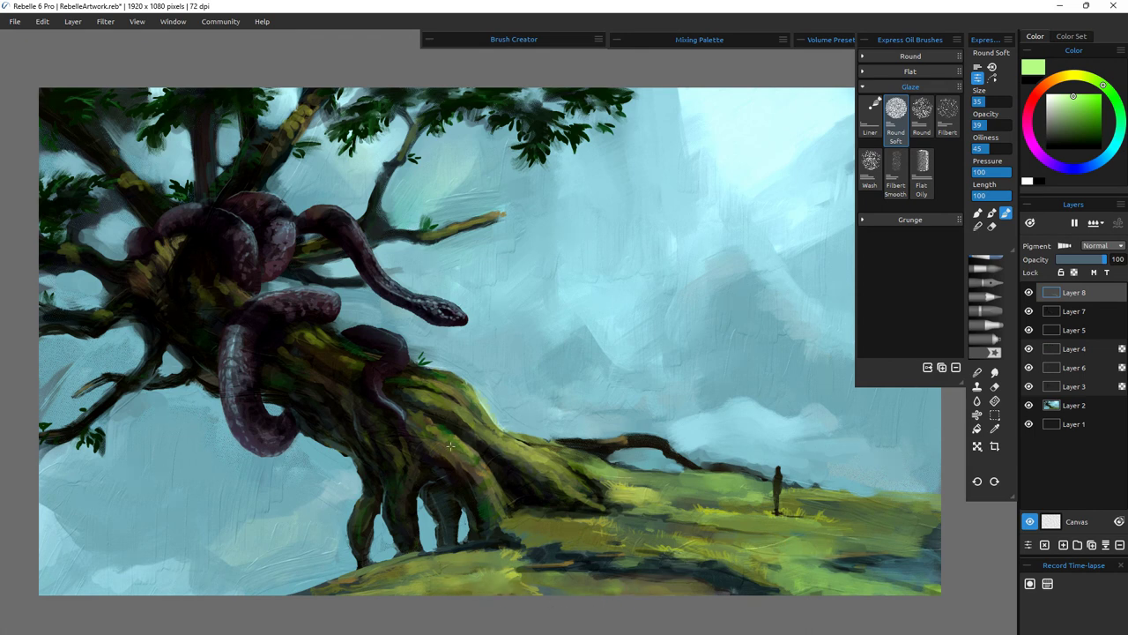
- Glaze light green highlights along the upper ridge and middle of the tree trunk
mouse_move(432, 391)
left_mouse_down()
mouse_move(474, 425)
mouse_move(472, 411)
left_mouse_up()
mouse_move(407, 371)
left_mouse_down()
mouse_move(449, 377)
mouse_move(486, 421)
left_mouse_up()
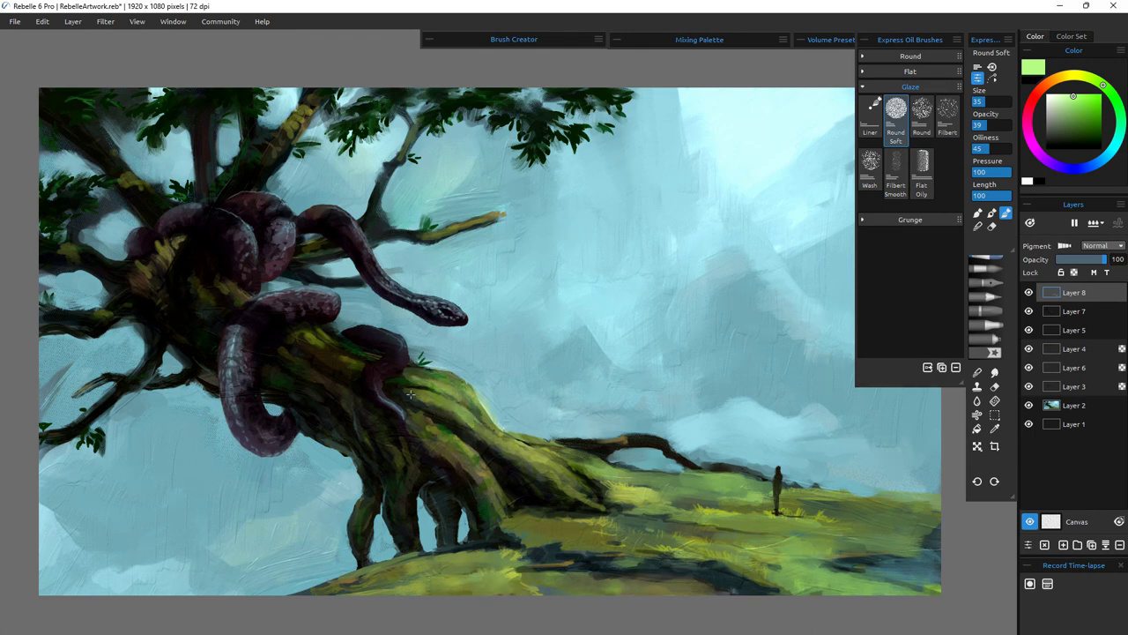
left_click_drag(332, 341, 366, 359)
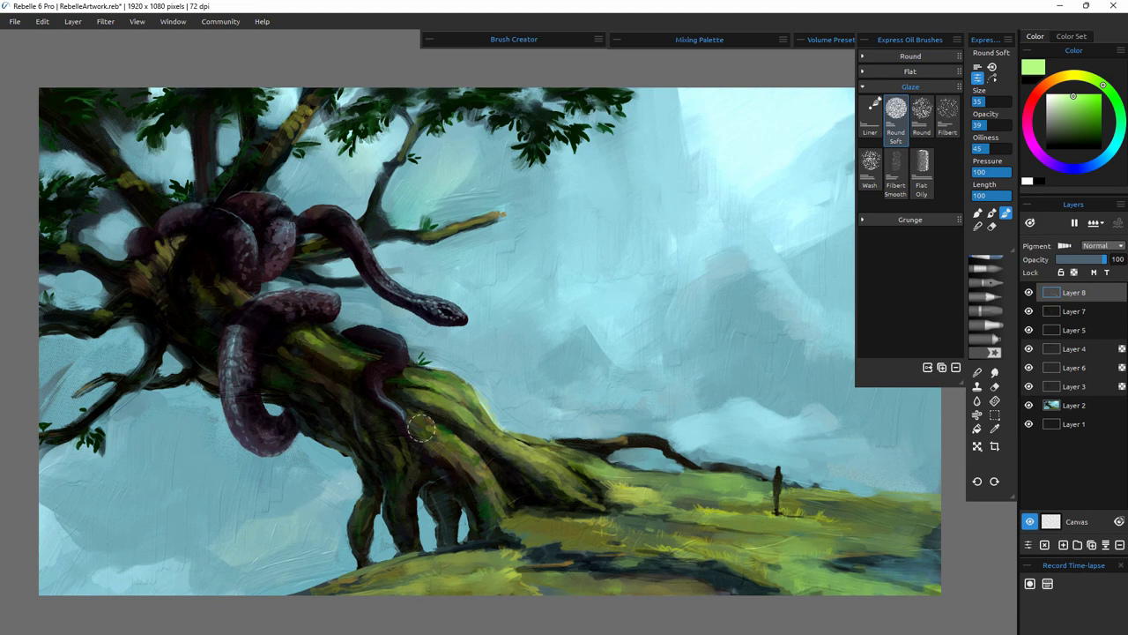
mouse_move(198, 284)
left_mouse_down()
mouse_move(212, 302)
mouse_move(245, 296)
left_mouse_up()
- Extend the light green glaze over the tree's branches and along the length of the trunk
left_click(77, 258)
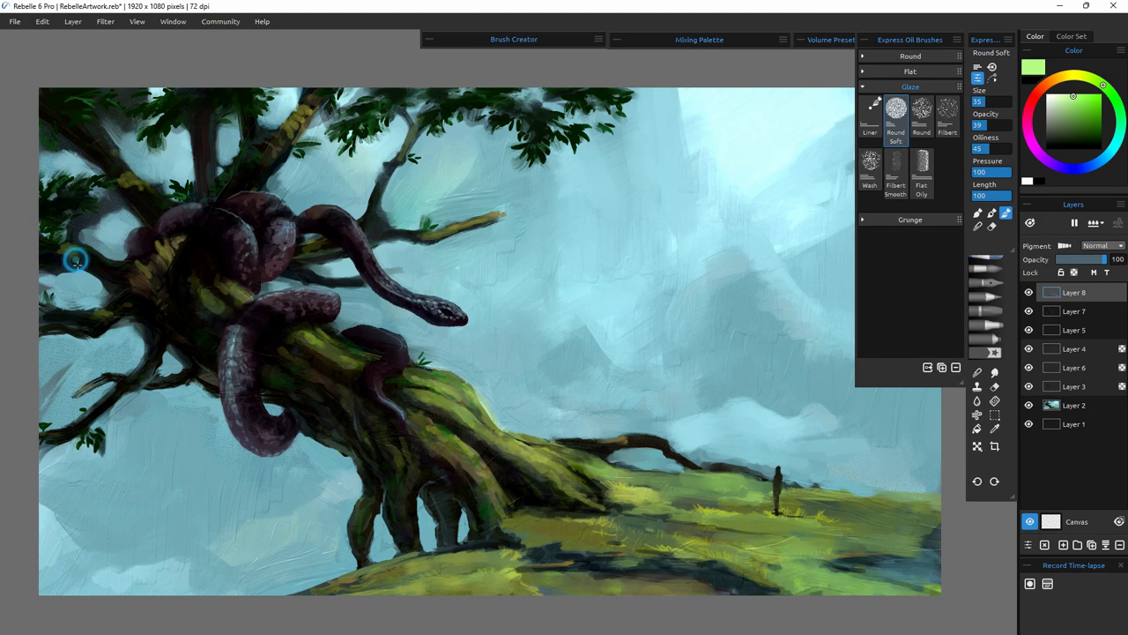
left_click(257, 160)
mouse_move(258, 159)
left_mouse_down()
mouse_move(287, 135)
mouse_move(268, 170)
left_mouse_up()
mouse_move(388, 175)
left_mouse_down()
mouse_move(402, 150)
mouse_move(370, 227)
left_mouse_up()
mouse_move(320, 331)
left_mouse_down()
mouse_move(352, 347)
mouse_move(348, 364)
mouse_move(328, 319)
mouse_move(362, 338)
mouse_move(355, 360)
mouse_move(302, 340)
mouse_move(368, 380)
mouse_move(411, 373)
mouse_move(503, 456)
left_mouse_up()
- Glaze near-black shadows into the roots and lower trunk with the Round Soft brush, reducing its size to 19
left_click(978, 227)
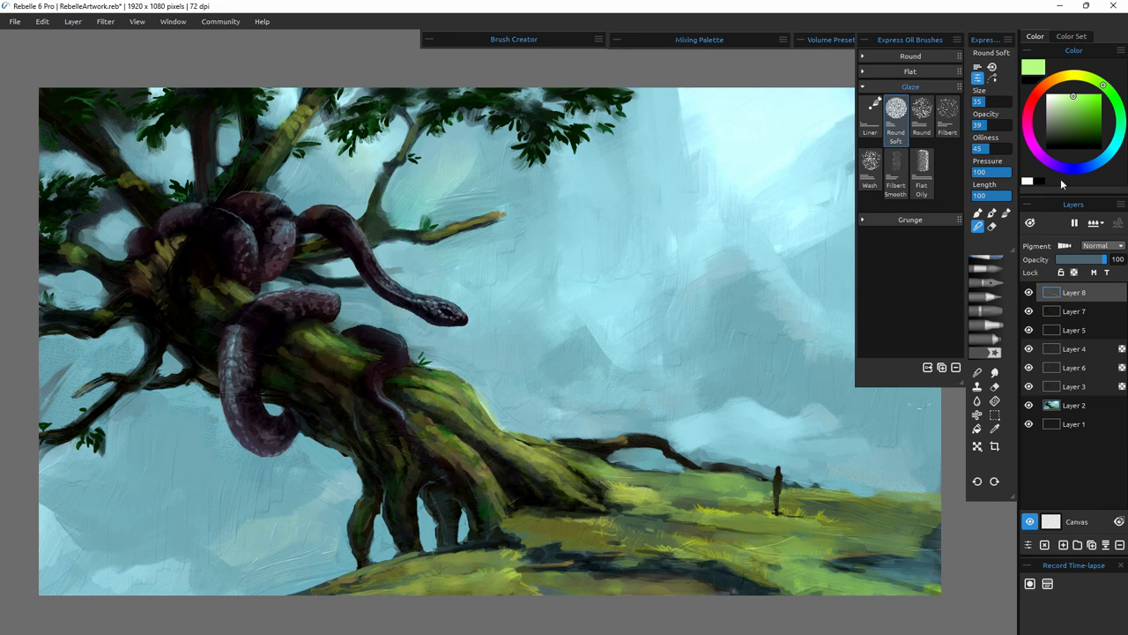
left_click(1071, 144)
left_click_drag(393, 438, 410, 513)
left_click_drag(355, 395, 363, 440)
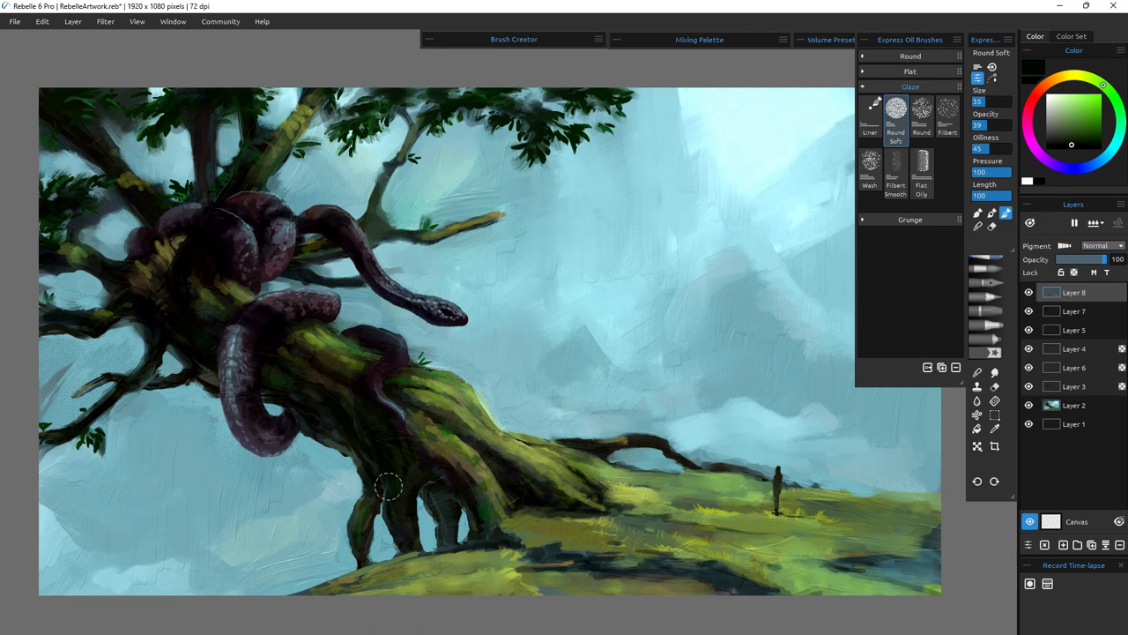
left_click_drag(990, 101, 979, 101)
left_click_drag(458, 433, 526, 451)
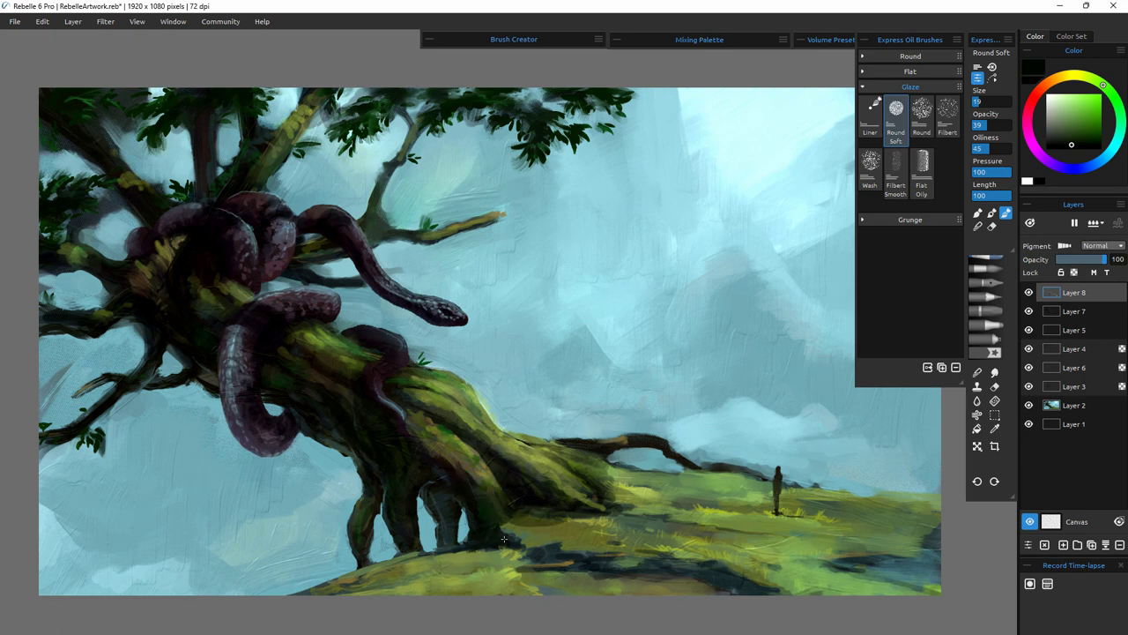
- Darken the base of the roots and the foreground slope beneath them with near-black glaze
left_click_drag(504, 539, 458, 547)
mouse_move(368, 564)
left_mouse_down()
mouse_move(392, 577)
mouse_move(450, 570)
left_mouse_up()
left_click_drag(358, 586, 509, 560)
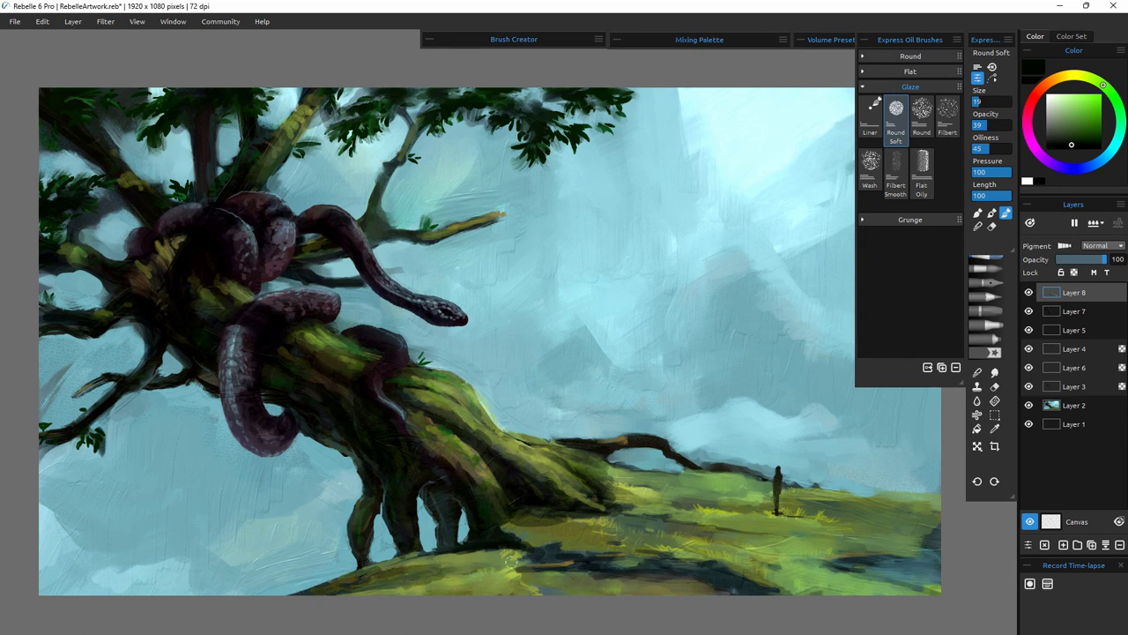
- Glaze near-black shadows onto the upper trunk, branches, hanging foliage and the snake's head
left_click_drag(139, 267, 156, 287)
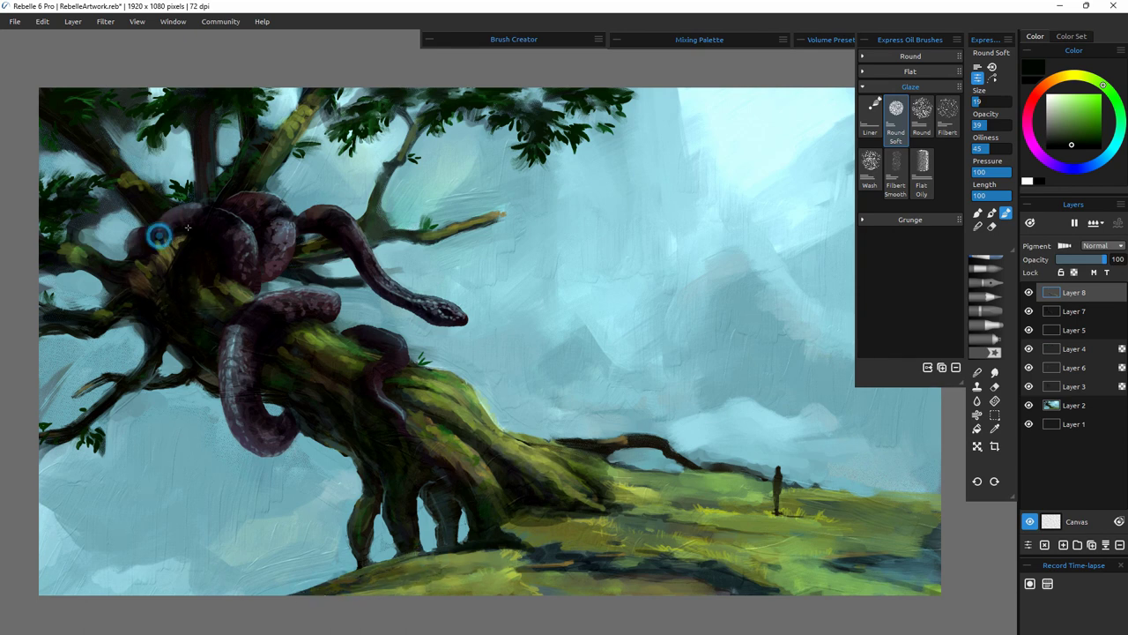
mouse_move(143, 188)
left_mouse_down()
mouse_move(124, 185)
mouse_move(84, 119)
left_mouse_up()
left_click_drag(137, 124, 97, 90)
left_click_drag(509, 109, 530, 136)
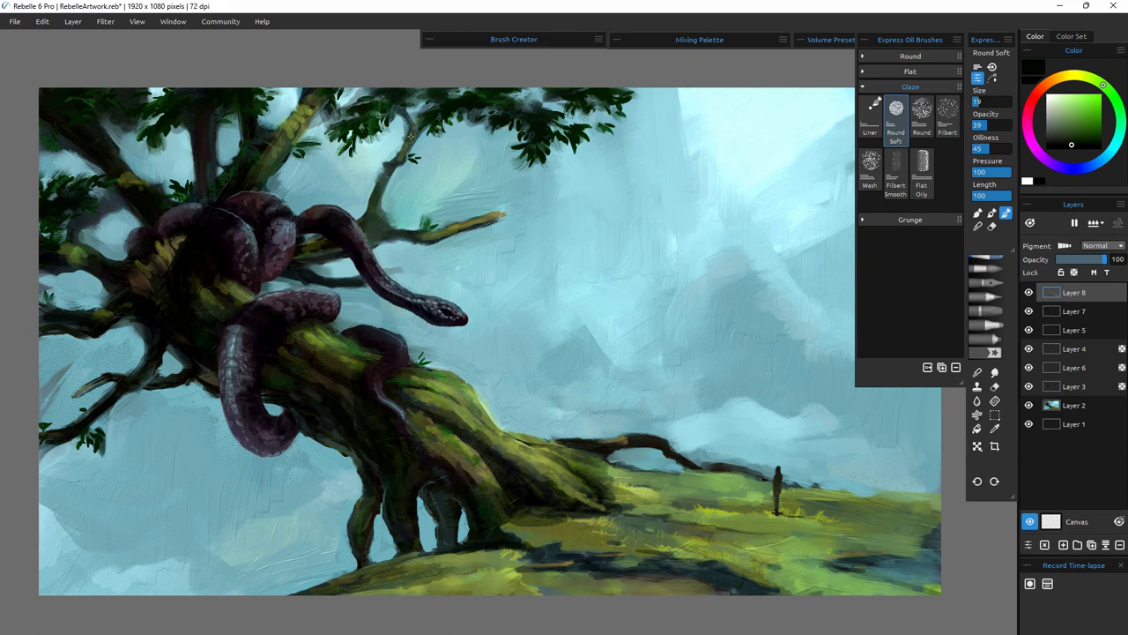
left_click_drag(411, 138, 437, 105)
left_click_drag(338, 124, 368, 95)
left_click_drag(377, 222, 427, 241)
left_click(426, 306)
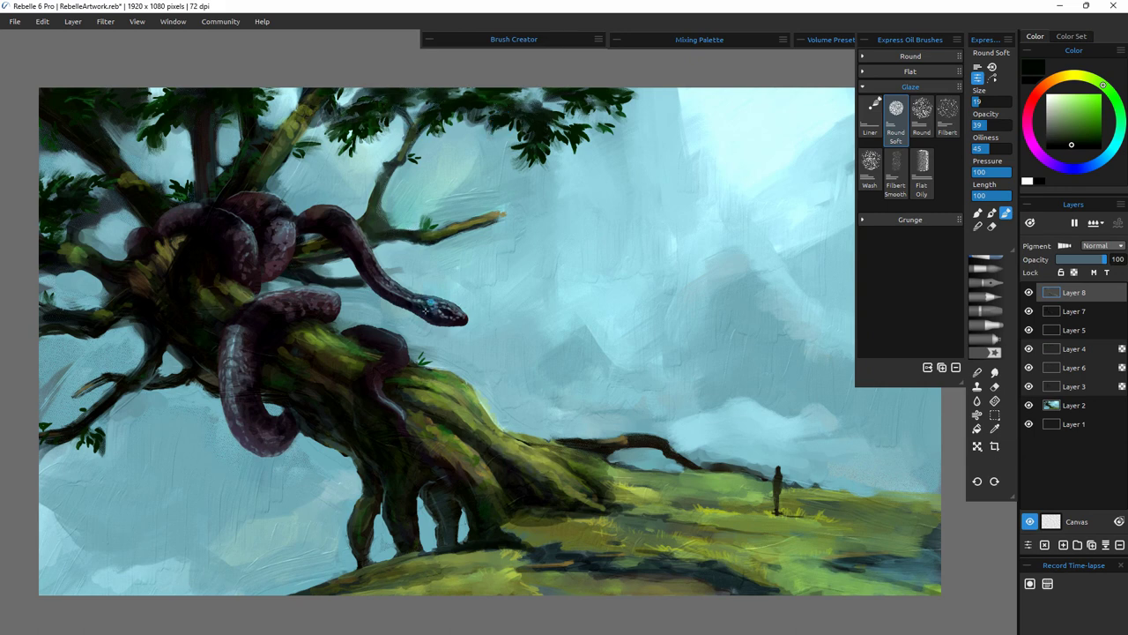
- Erase excess dark glaze from the tree trunk below the coils with the Chisel eraser, reducing its size to 16
key("e")
left_click(475, 478)
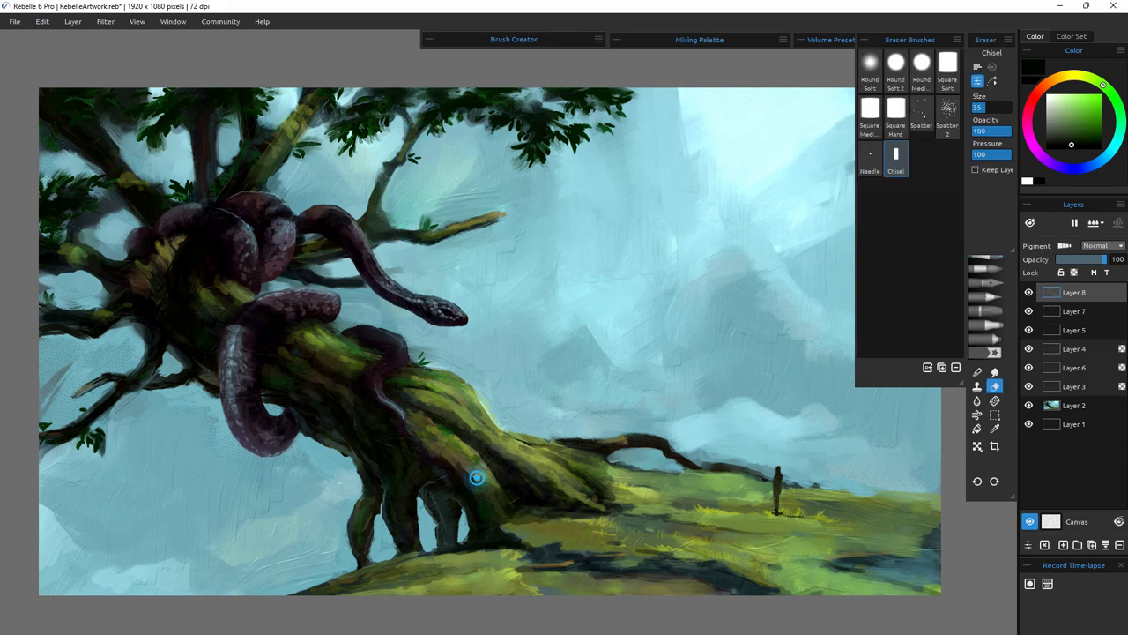
left_click(330, 344)
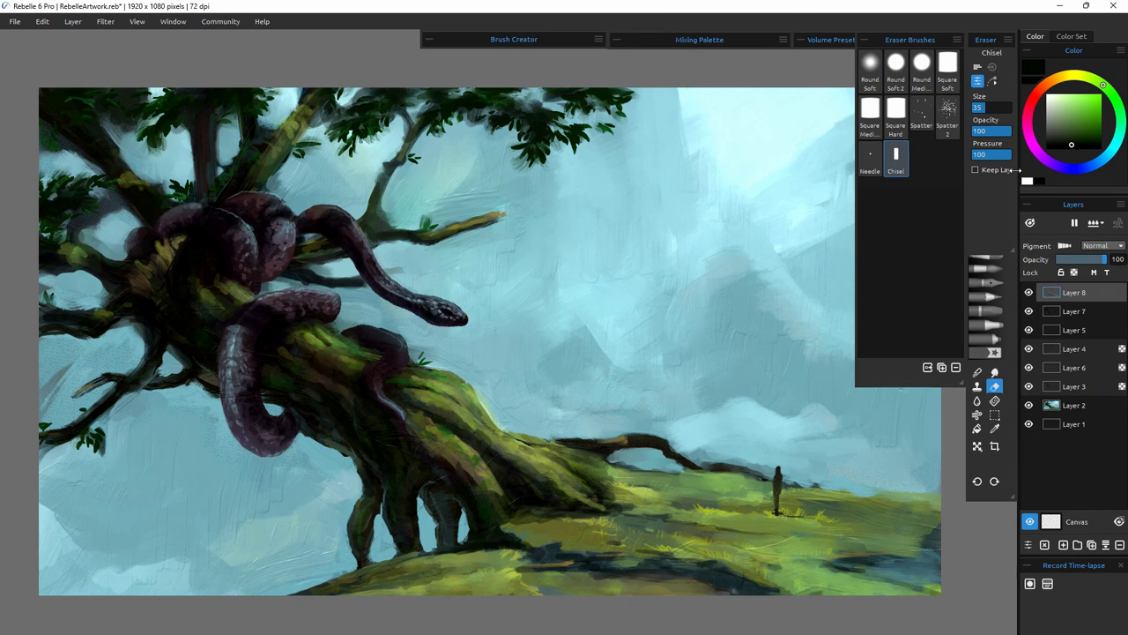
left_click(979, 110)
left_click(330, 347)
left_click(343, 349)
left_click(364, 350)
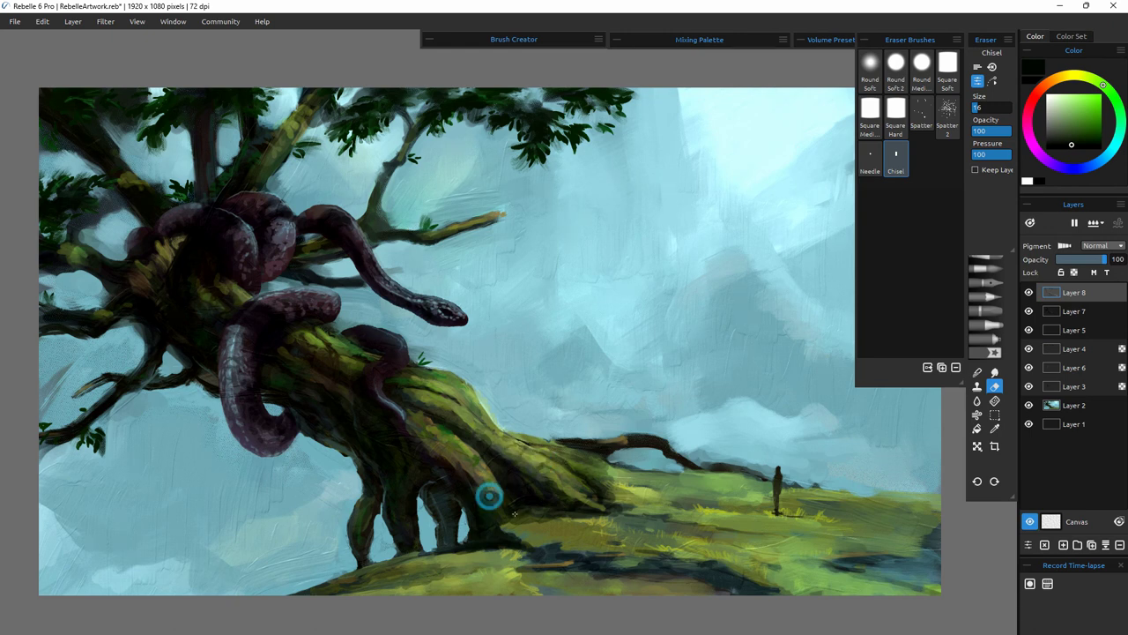
- Erase excess dark glaze along the edge of the foreground slope and the base of the roots
left_click(354, 586)
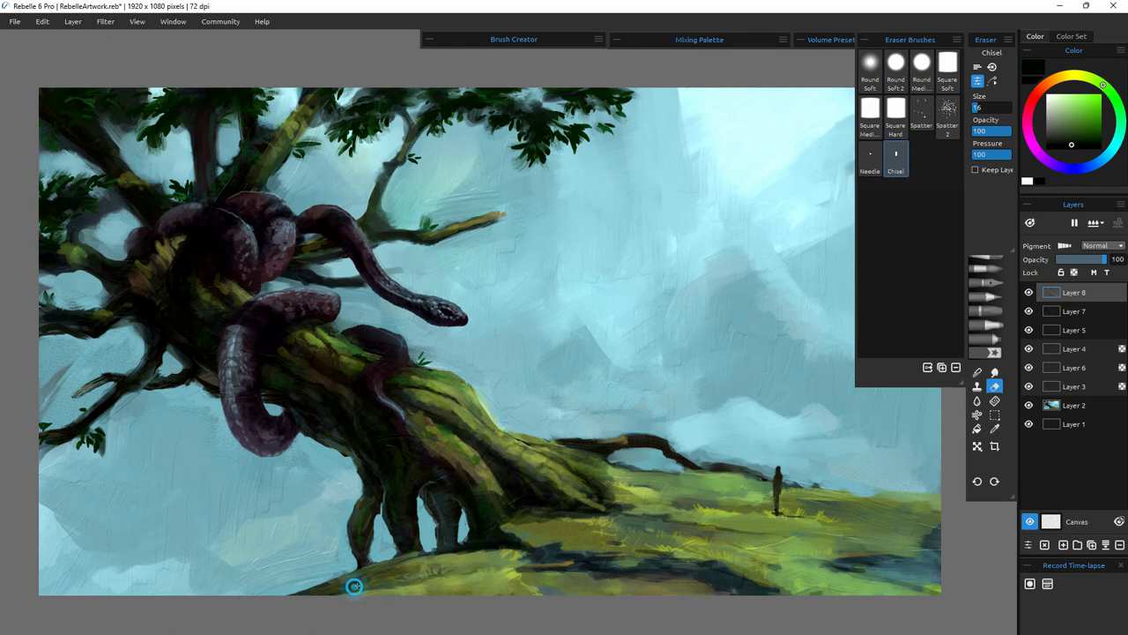
left_click(394, 566)
left_click(551, 527)
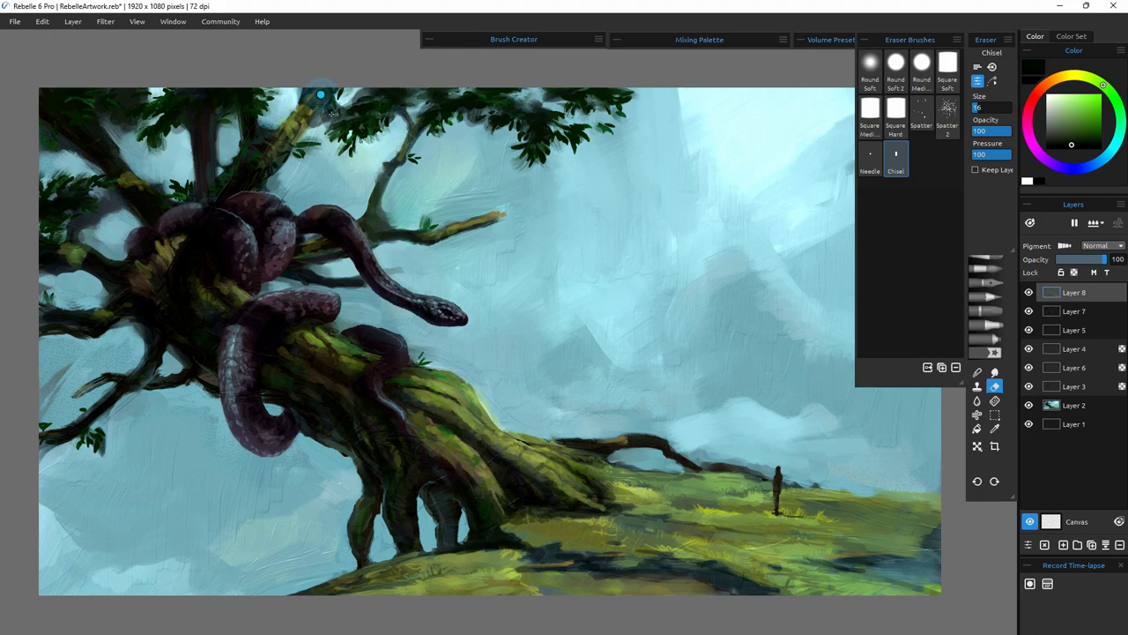
- Select background Layer 2, check its content, and glaze light blue sampled from the sky beside the trunk with the Round Soft brush
key("b")
left_click(1074, 406)
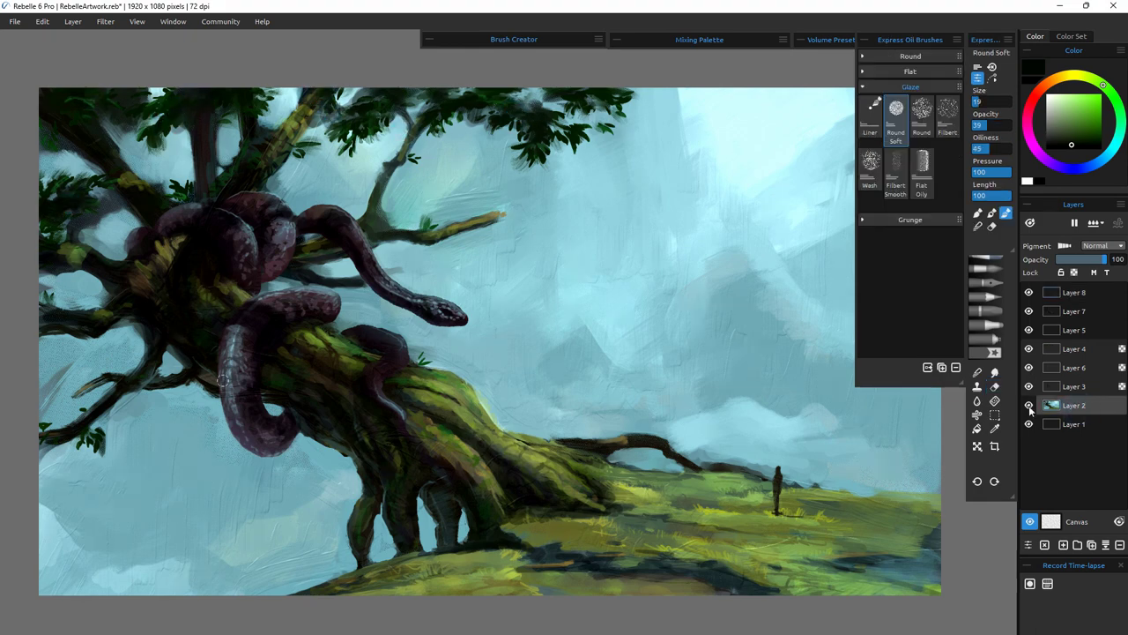
left_click(1028, 405)
left_click(1028, 406)
left_click(596, 310, "alt")
left_click_drag(518, 359, 518, 386)
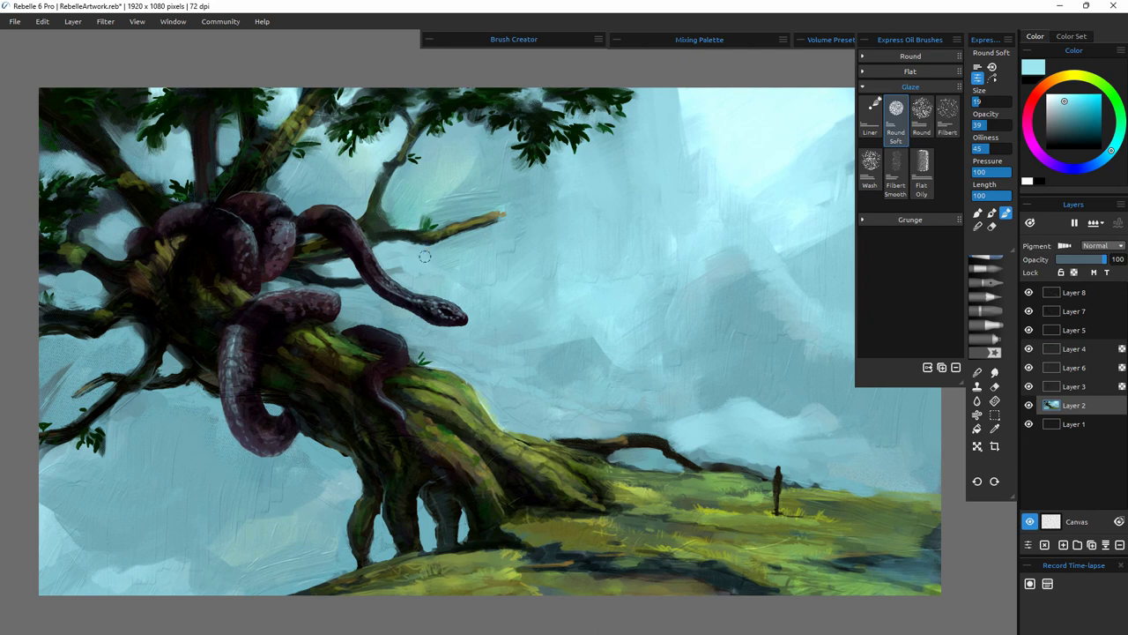
- Glaze light blue over the sky around the snake's neck, the broken branch and the gaps between the upper branches
left_click_drag(446, 243, 522, 230)
left_click_drag(517, 270, 549, 288)
left_click_drag(547, 211, 518, 253)
mouse_move(423, 182)
left_mouse_down()
mouse_move(396, 219)
mouse_move(390, 195)
mouse_move(462, 132)
left_mouse_up()
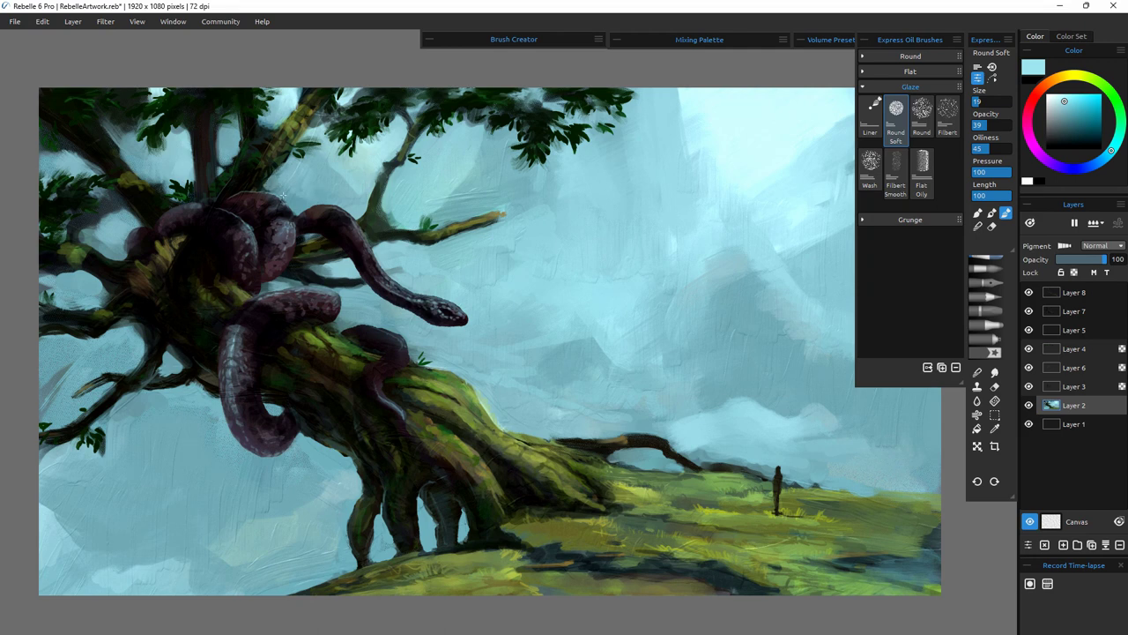
left_click_drag(271, 117, 264, 132)
left_click_drag(537, 185, 507, 225)
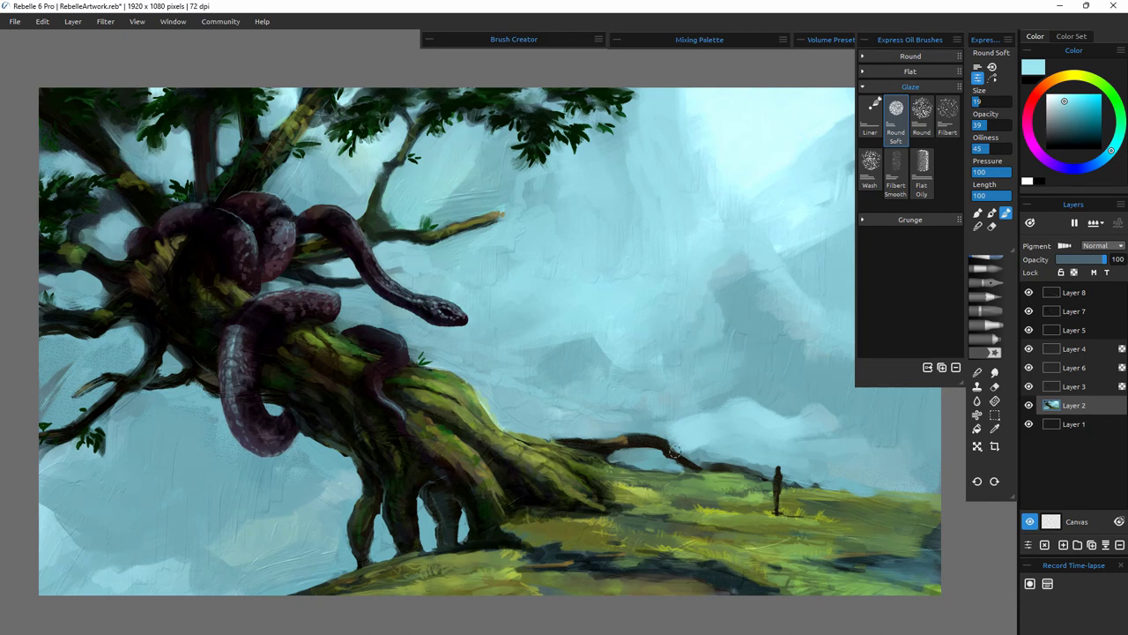
- Soften the cloud and mountain shapes right of the snake's head with light blue and a paler blue sampled from the sky
mouse_move(706, 298)
left_mouse_down()
mouse_move(694, 274)
mouse_move(705, 268)
mouse_move(753, 263)
left_mouse_up()
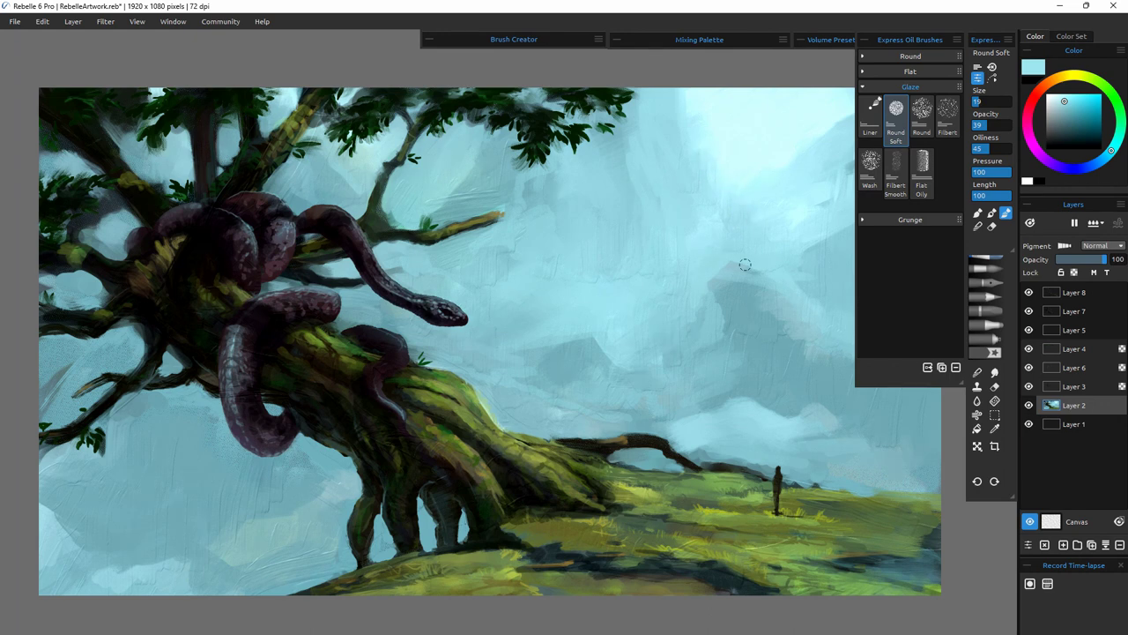
left_click(714, 204, "alt")
left_click_drag(702, 257, 726, 246)
left_click_drag(616, 282, 707, 309)
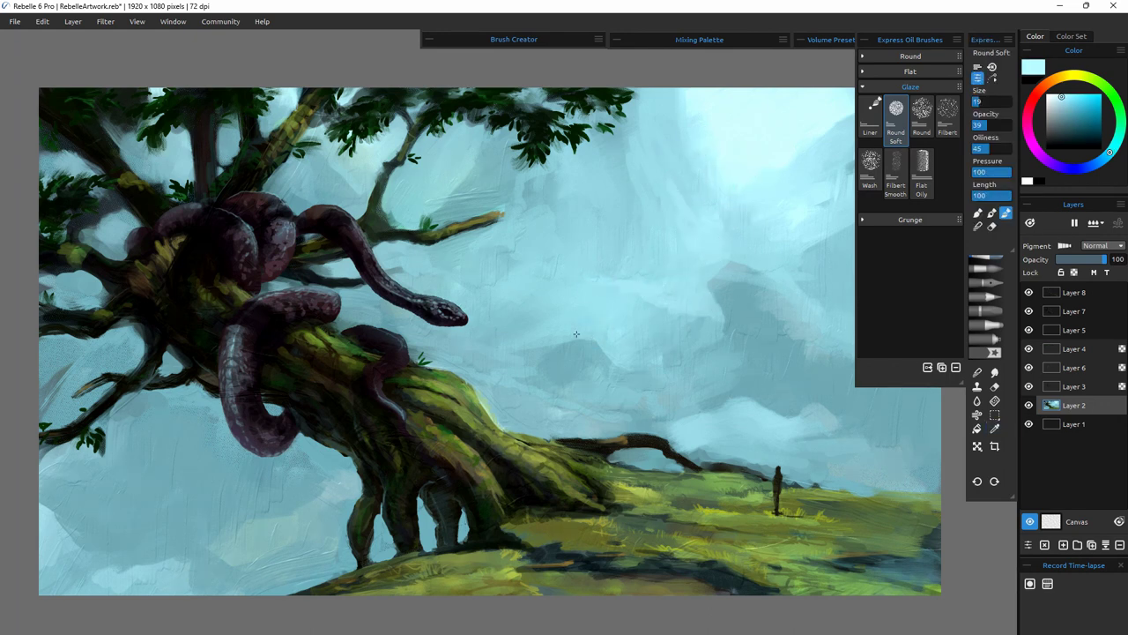
left_click_drag(576, 335, 503, 354)
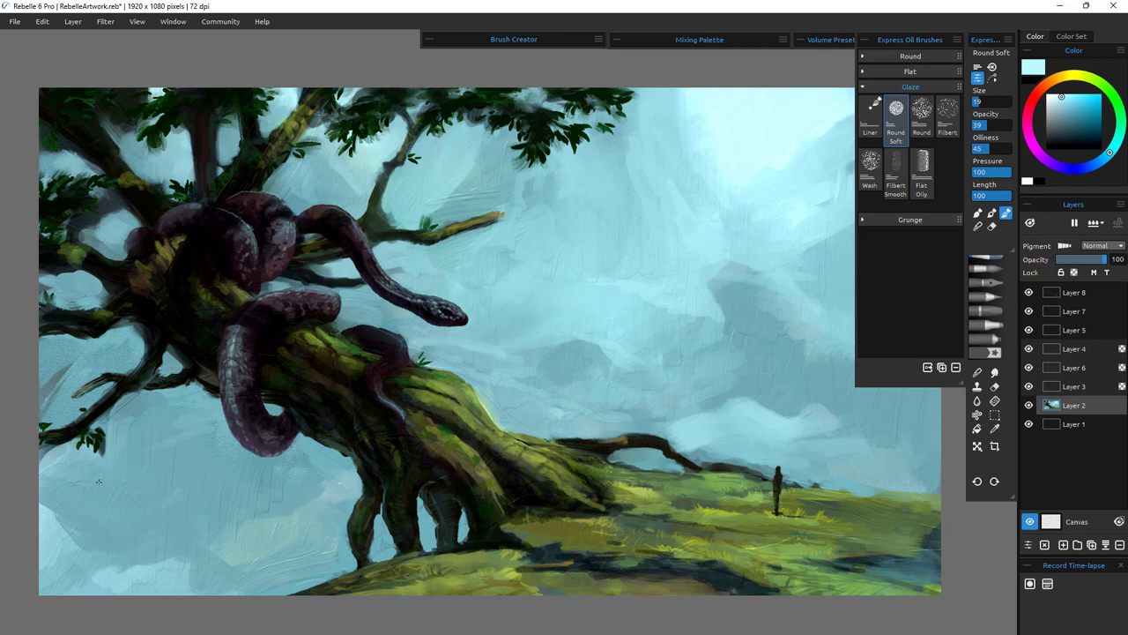
- Glaze pale blue over the sky beneath the hanging coil and in the gaps around the snake's neck
left_click_drag(264, 496, 227, 480)
left_click_drag(153, 530, 73, 542)
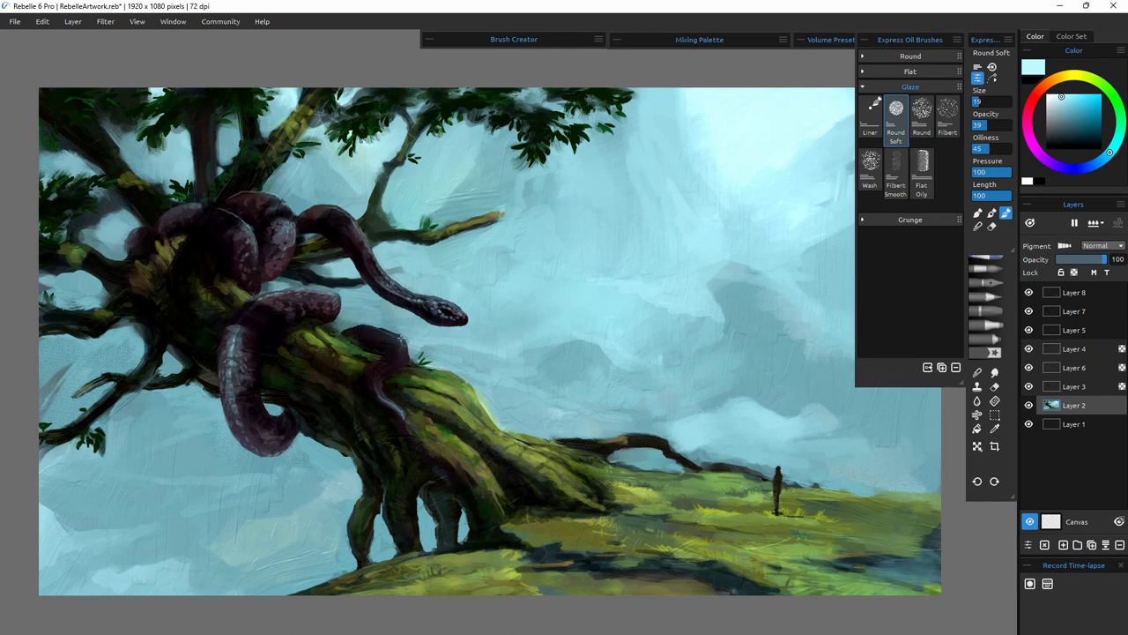
left_click_drag(400, 337, 364, 304)
left_click_drag(319, 271, 342, 264)
left_click_drag(386, 221, 396, 215)
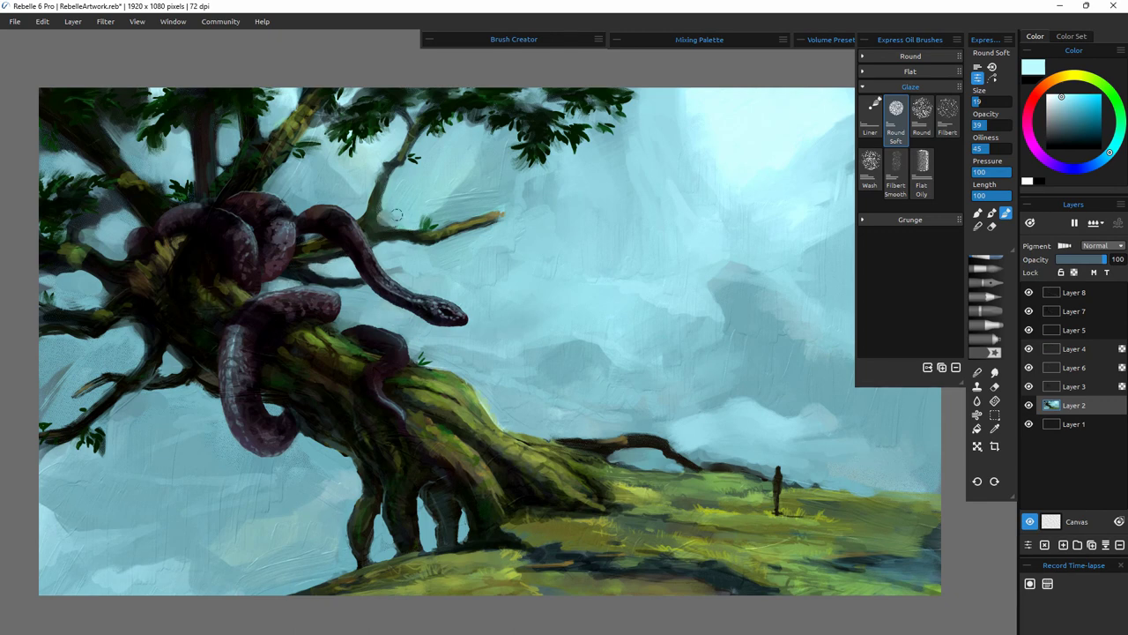
- Brighten the sky between the left-hand branches and the clouds in the lower-left corner with pale blue glaze
left_click_drag(129, 222, 103, 192)
left_click_drag(126, 142, 151, 167)
left_click_drag(100, 356, 122, 343)
left_click_drag(109, 430, 188, 420)
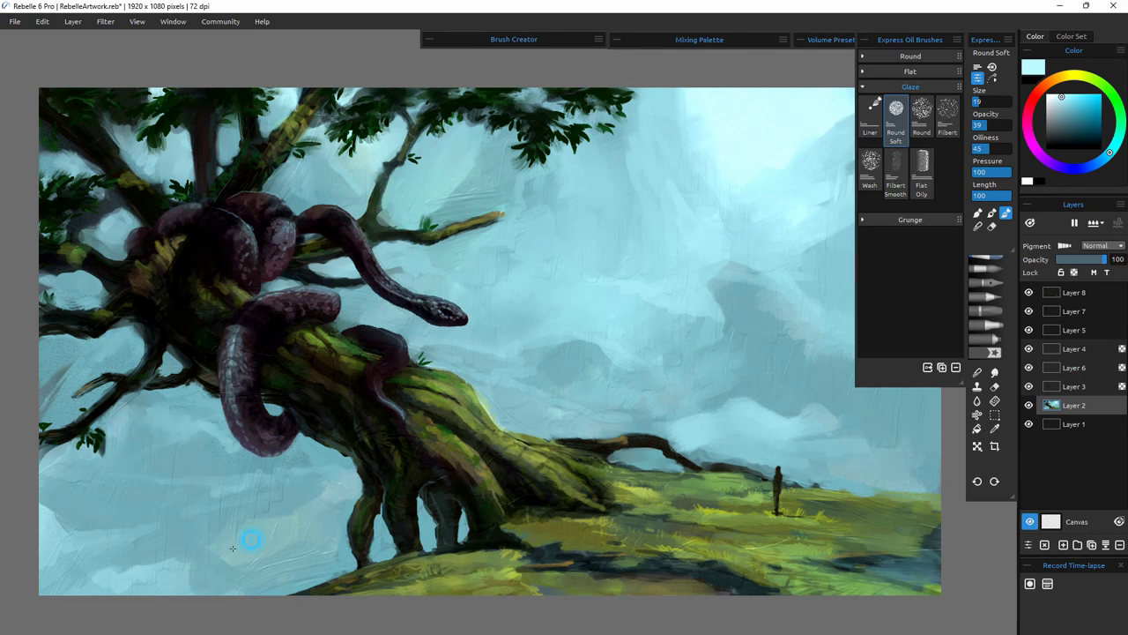
left_click_drag(247, 571, 189, 564)
left_click_drag(113, 558, 40, 597)
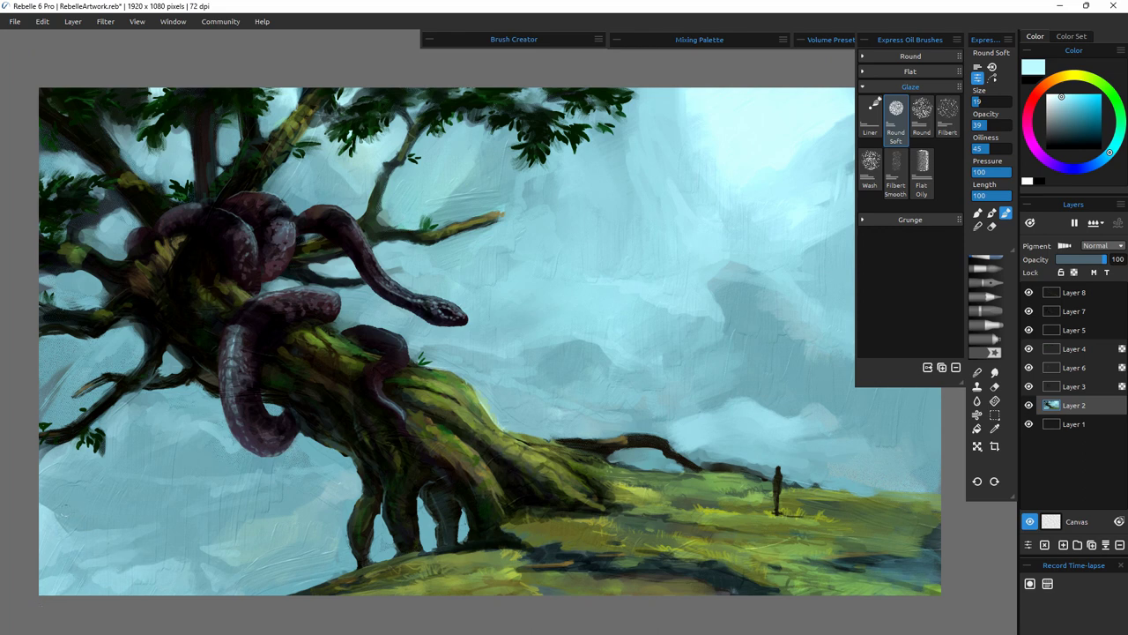
- Glaze muted teal blues sampled from the sky near the left-hand branches and below the snake's head
left_click(185, 515, "alt")
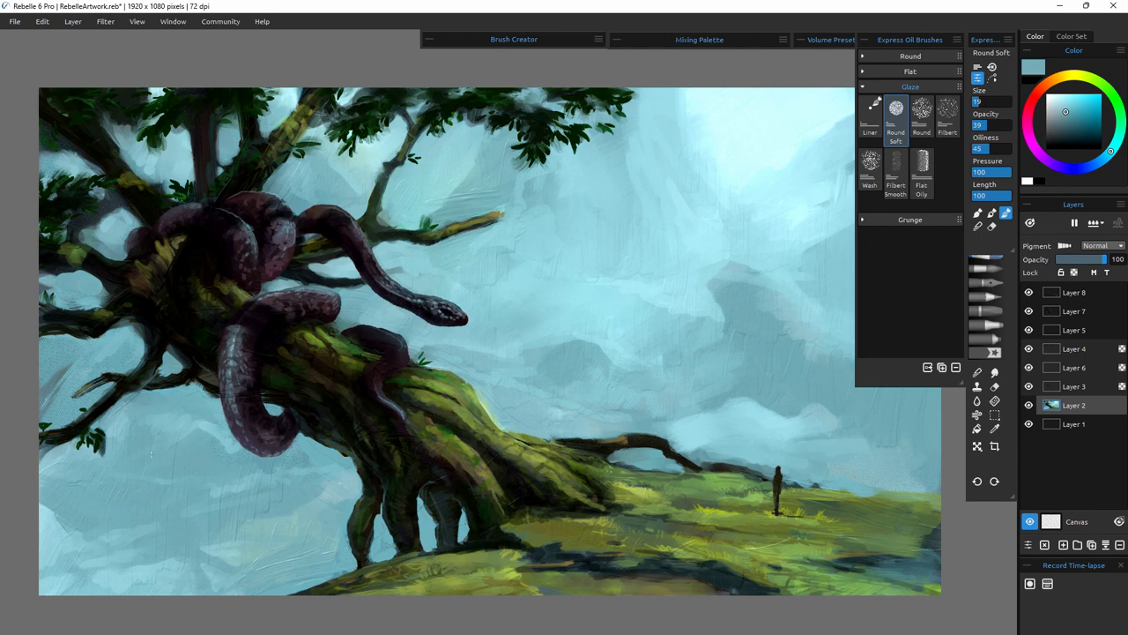
left_click_drag(43, 403, 73, 366)
left_click_drag(480, 352, 503, 339)
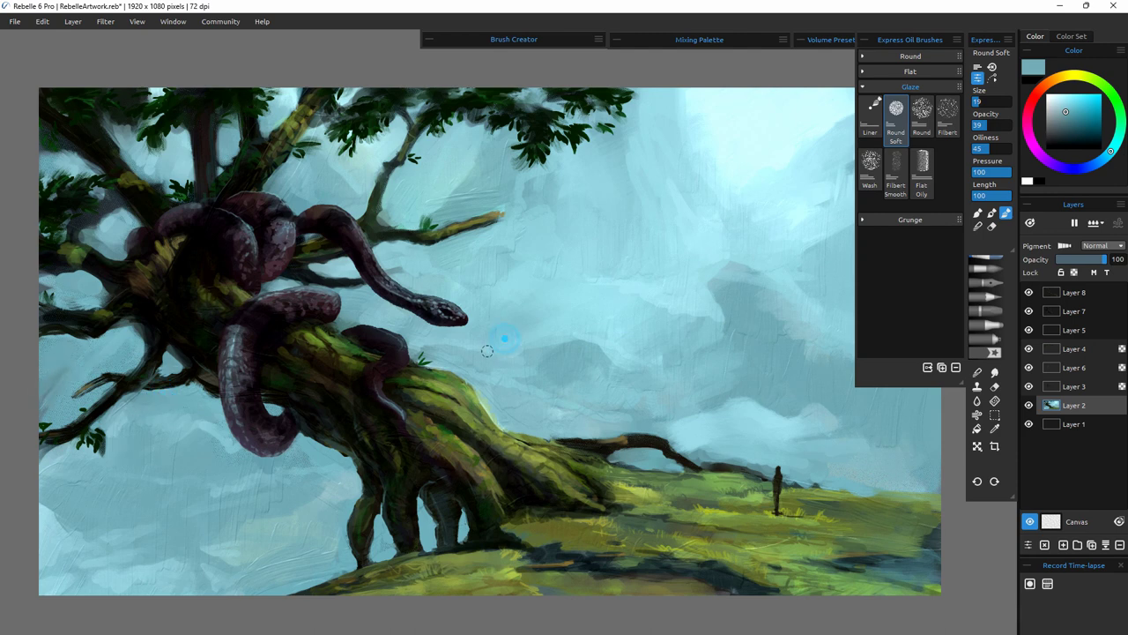
left_click(416, 349, "alt")
left_click_drag(432, 348, 531, 353)
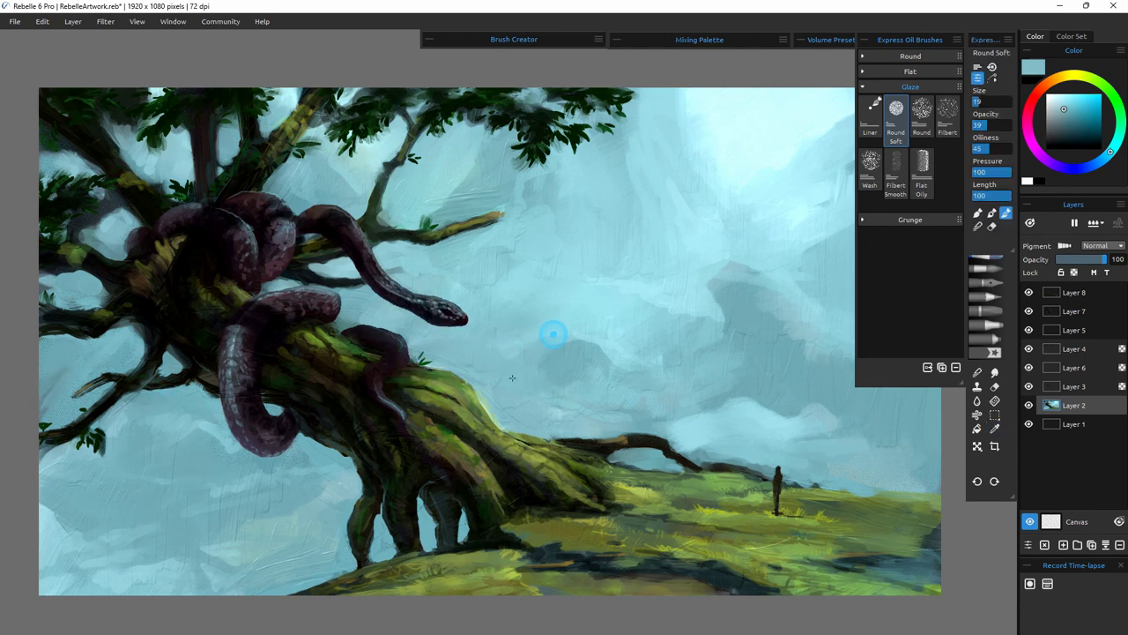
- Sample light blue from the sky and glaze it around the snake's head and above the trunk
left_click(587, 334, "alt")
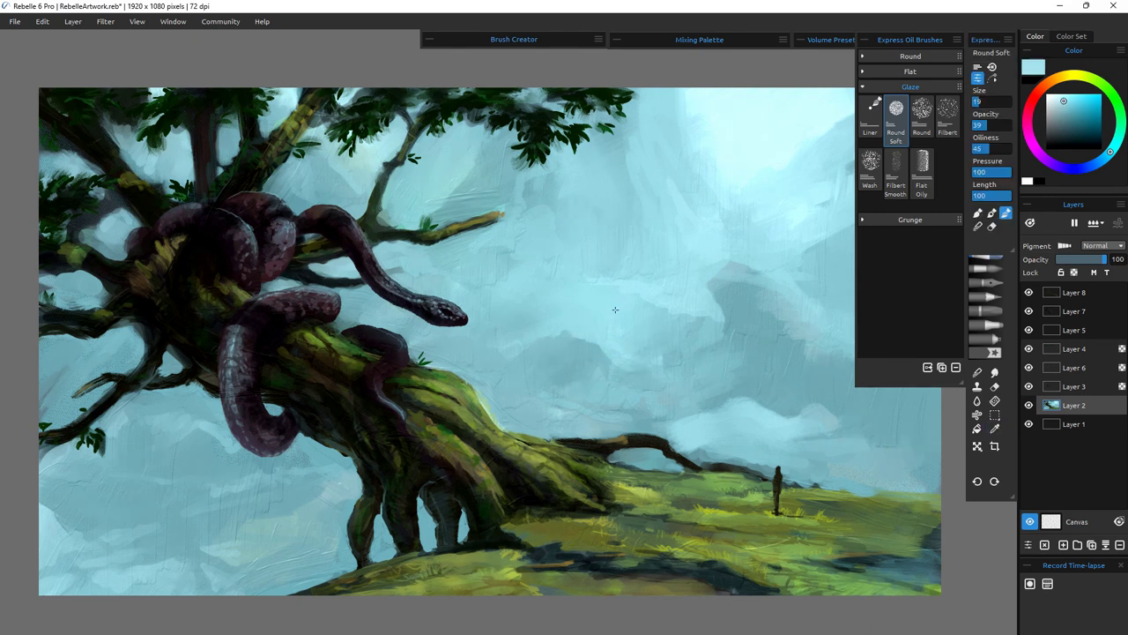
left_click(544, 296, "alt")
left_click_drag(540, 298, 543, 277)
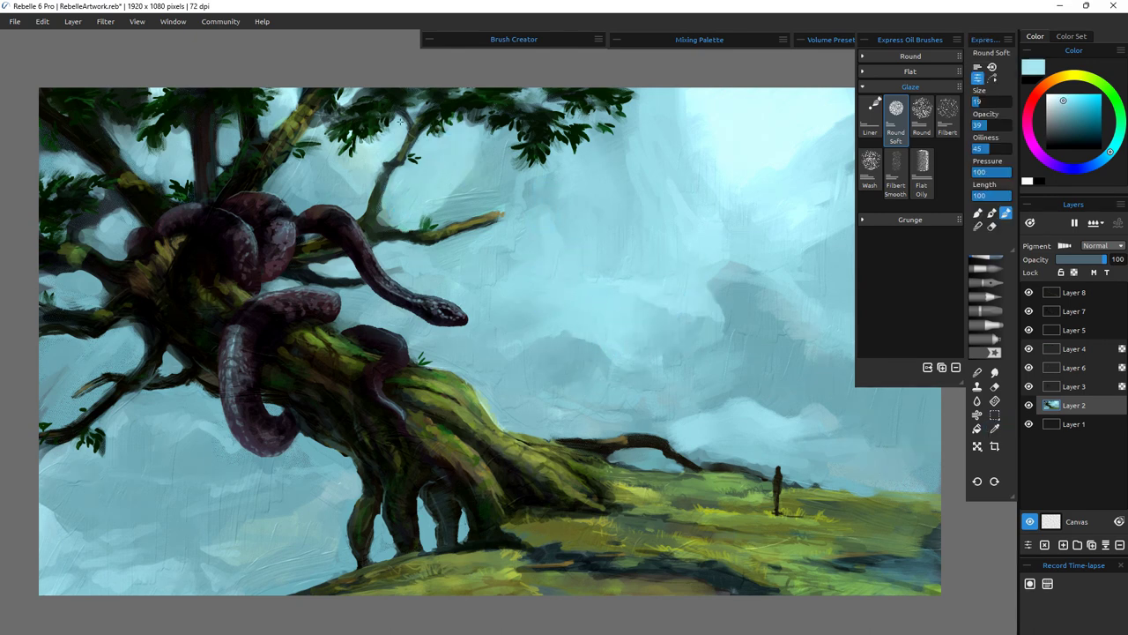
mouse_move(504, 342)
left_mouse_down()
mouse_move(497, 363)
mouse_move(476, 312)
left_mouse_up()
mouse_move(474, 360)
left_mouse_down()
mouse_move(420, 347)
mouse_move(403, 323)
left_mouse_up()
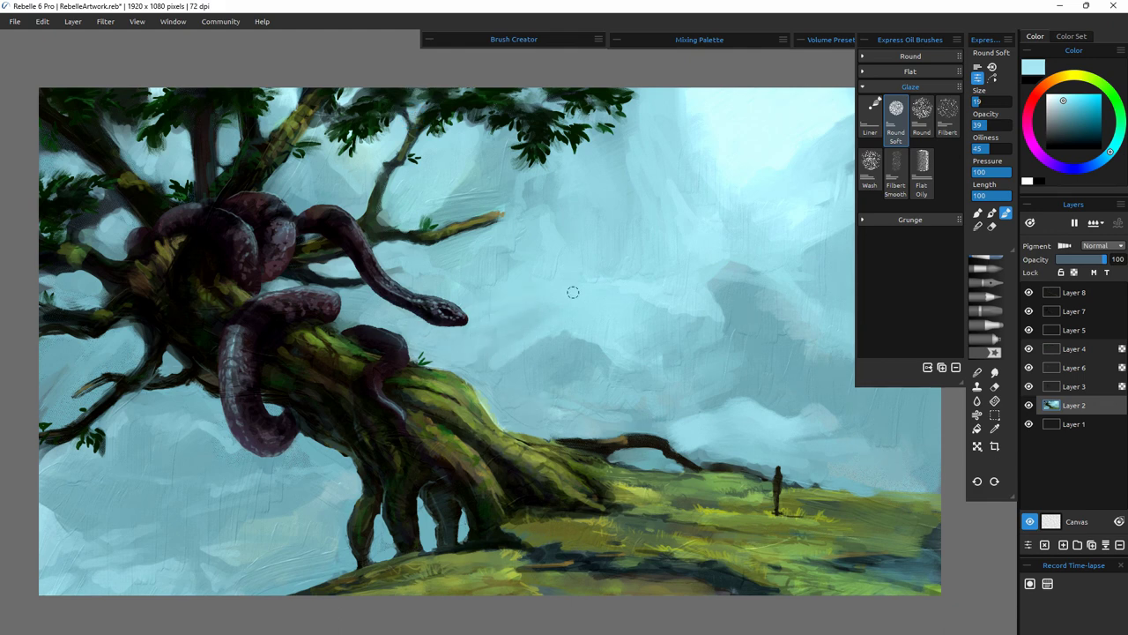
- Glaze light blue over the clouds along the horizon and in the gaps between the tree roots
left_click_drag(765, 406, 691, 430)
left_click_drag(812, 468, 899, 476)
left_click_drag(835, 467, 937, 442)
left_click_drag(867, 480, 815, 484)
left_click_drag(743, 462, 631, 460)
left_click_drag(416, 502, 440, 523)
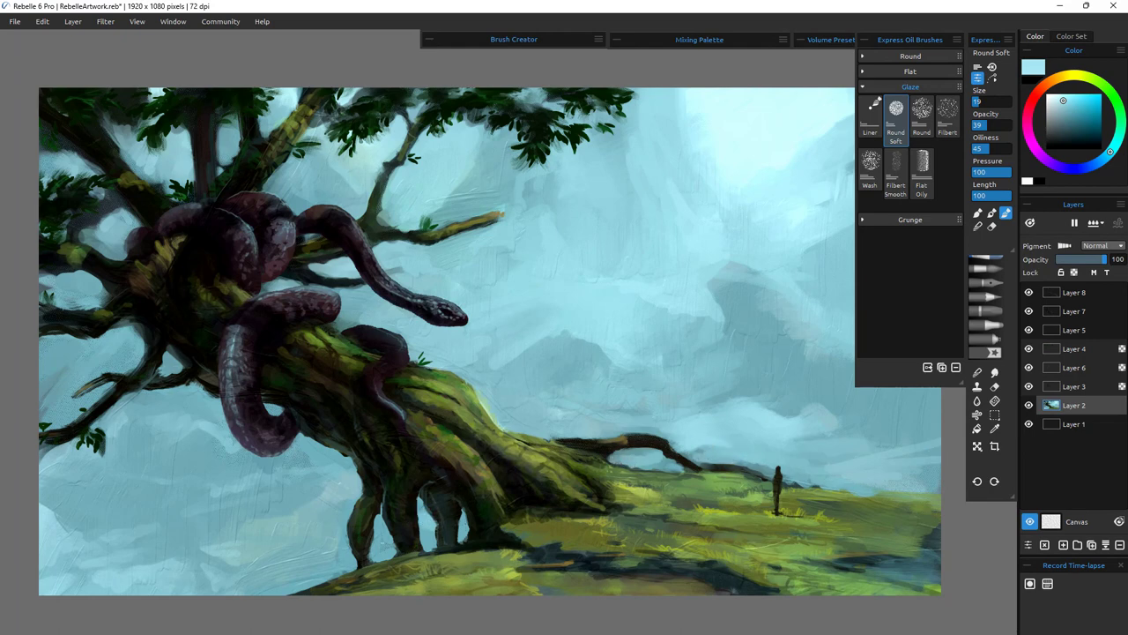
- Sample dark green from the roots and reshape the edges of the two leftmost roots
left_click(359, 544, "alt")
left_click_drag(352, 518, 358, 564)
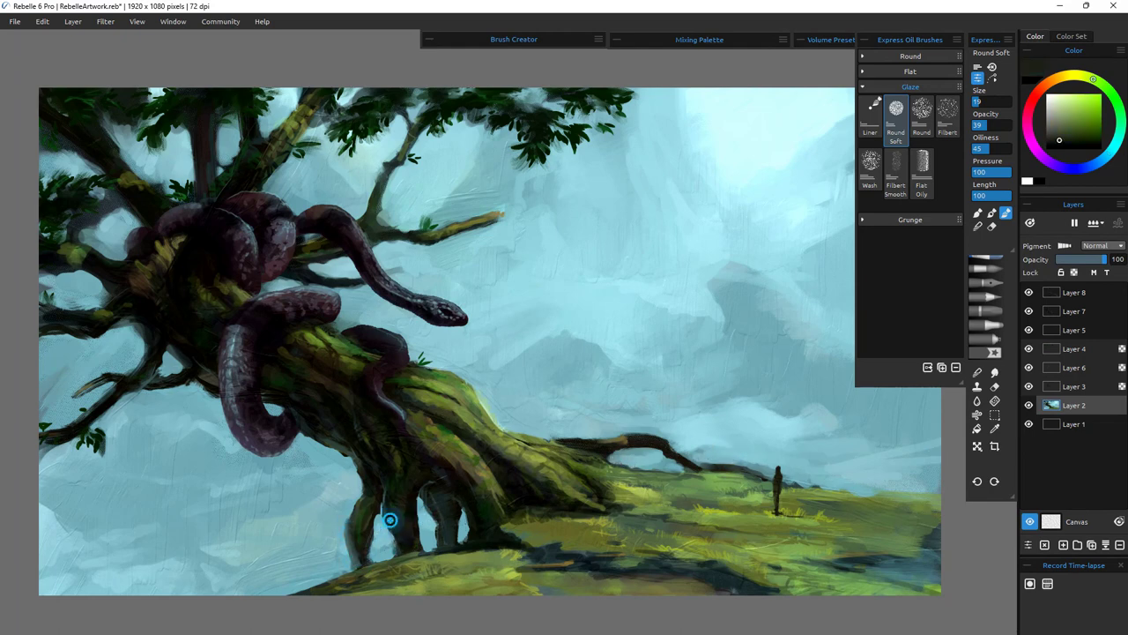
left_click_drag(390, 520, 391, 553)
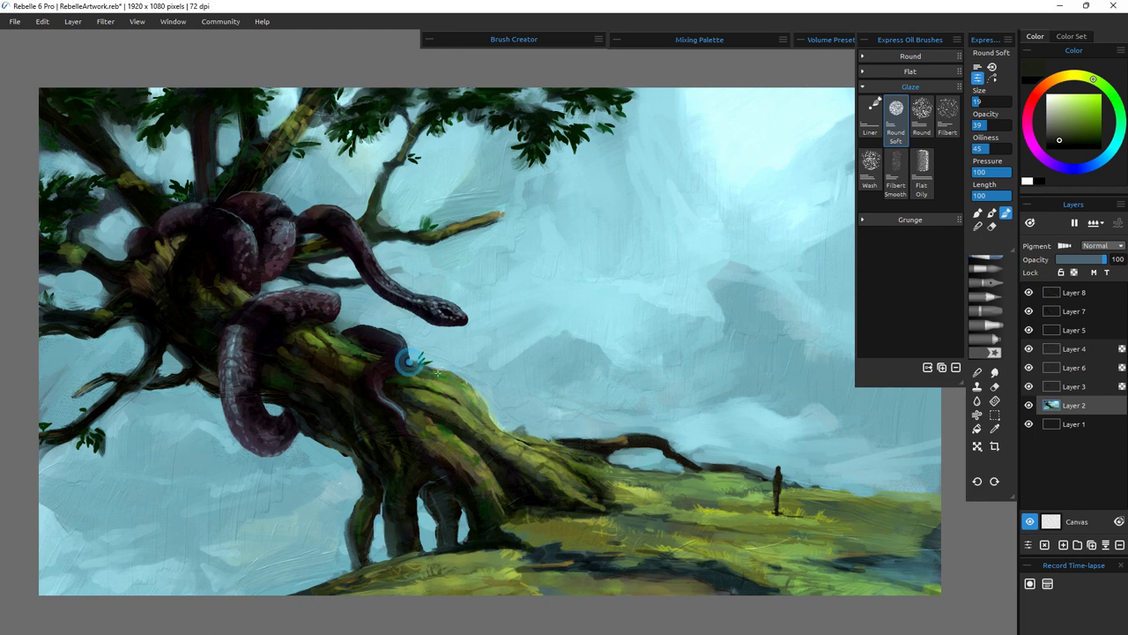
- Paint distant dark teal branches behind the snake's neck and the upper-left foliage, raising the brush opacity to 56
left_click(329, 335, "alt")
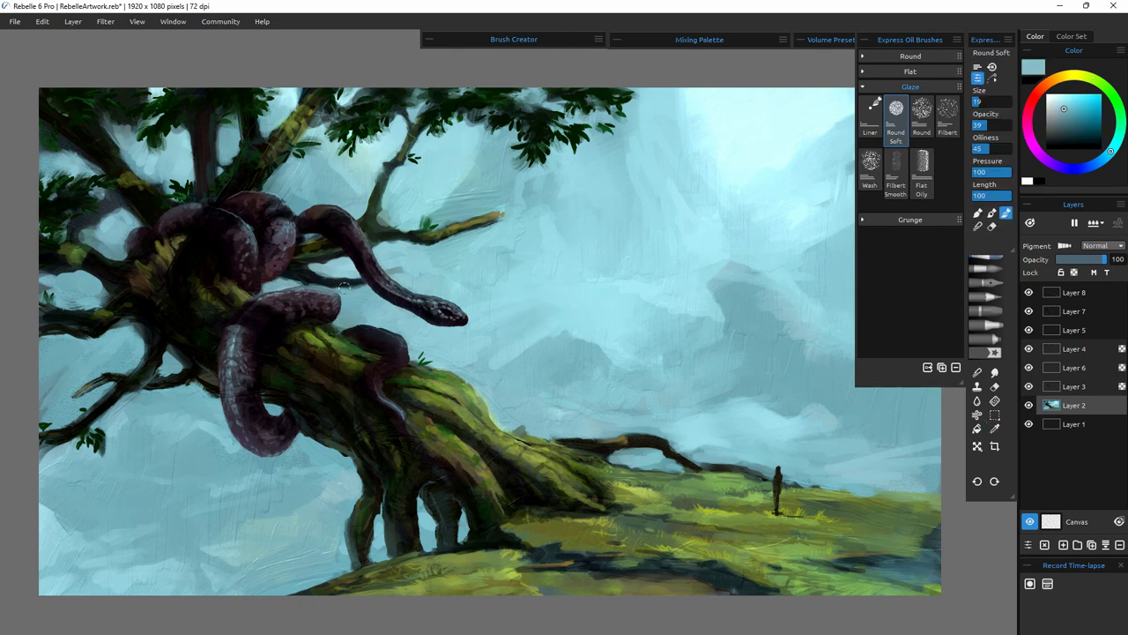
left_click(398, 269, "alt")
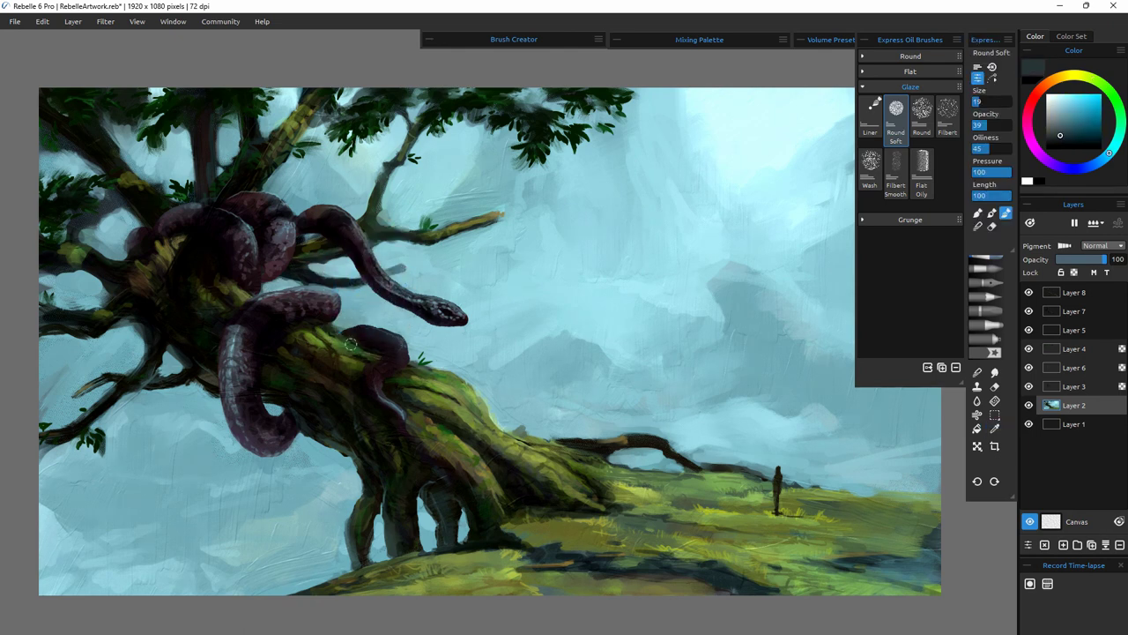
left_click_drag(1001, 129, 1006, 130)
mouse_move(134, 146)
left_mouse_down()
mouse_move(139, 181)
mouse_move(136, 122)
left_mouse_up()
left_click_drag(63, 171, 101, 169)
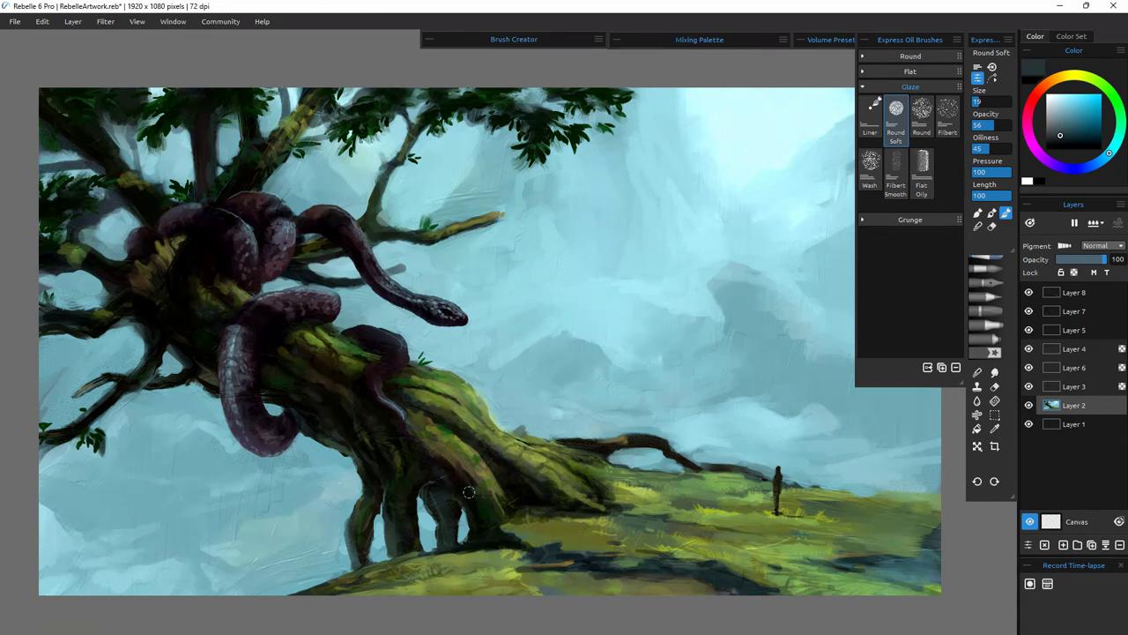
- Add distant dark teal branches behind the tree's lower-left branches and along the left edge of the canvas
left_click_drag(64, 403, 107, 380)
left_click_drag(92, 337, 136, 320)
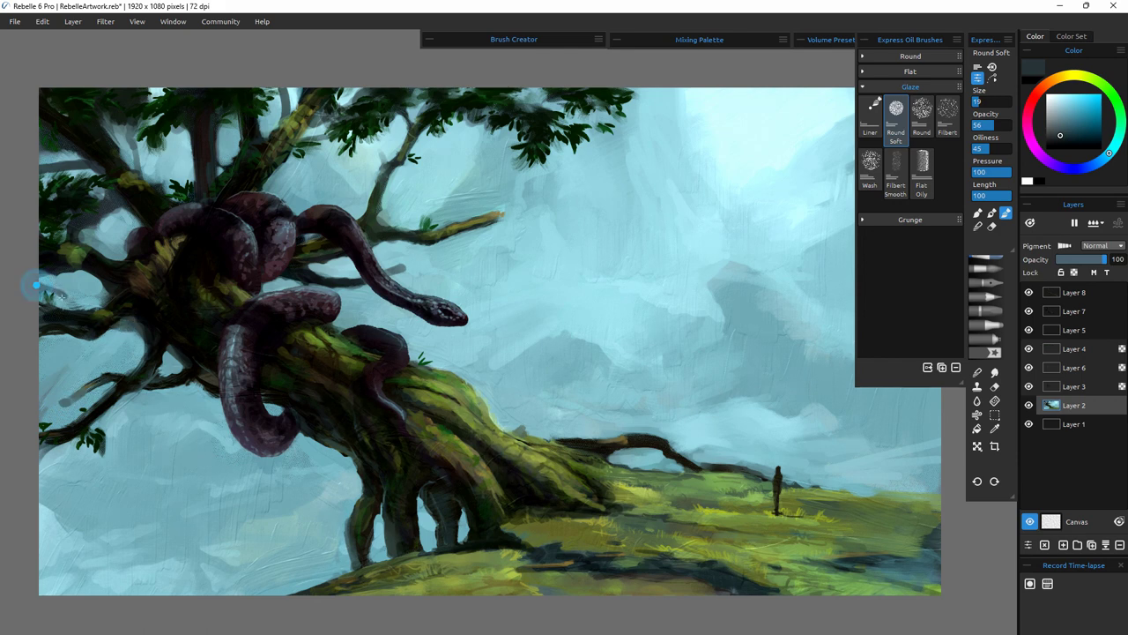
left_click_drag(38, 287, 75, 307)
mouse_move(45, 362)
left_mouse_down()
mouse_move(72, 339)
mouse_move(40, 379)
left_mouse_up()
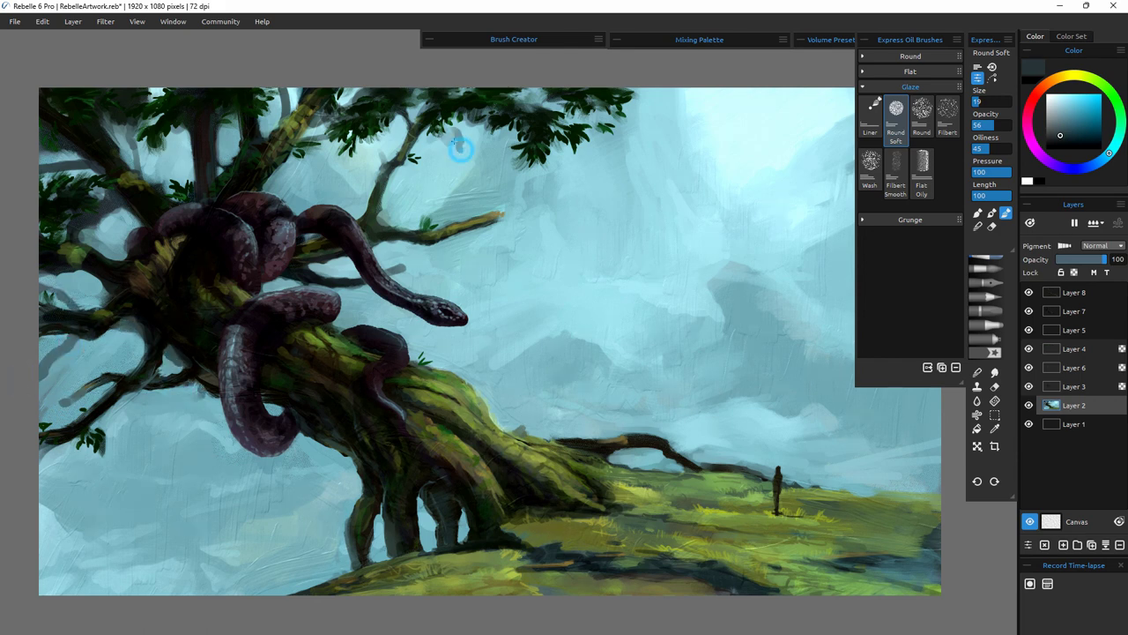
- Block in distant foliage beneath the upper canopy with dark teal, shifting the hue towards green
mouse_move(521, 143)
left_mouse_down()
mouse_move(507, 155)
mouse_move(439, 139)
left_mouse_up()
left_click(1120, 135)
mouse_move(363, 150)
left_mouse_down()
mouse_move(377, 142)
mouse_move(341, 151)
left_mouse_up()
left_click_drag(173, 147, 185, 139)
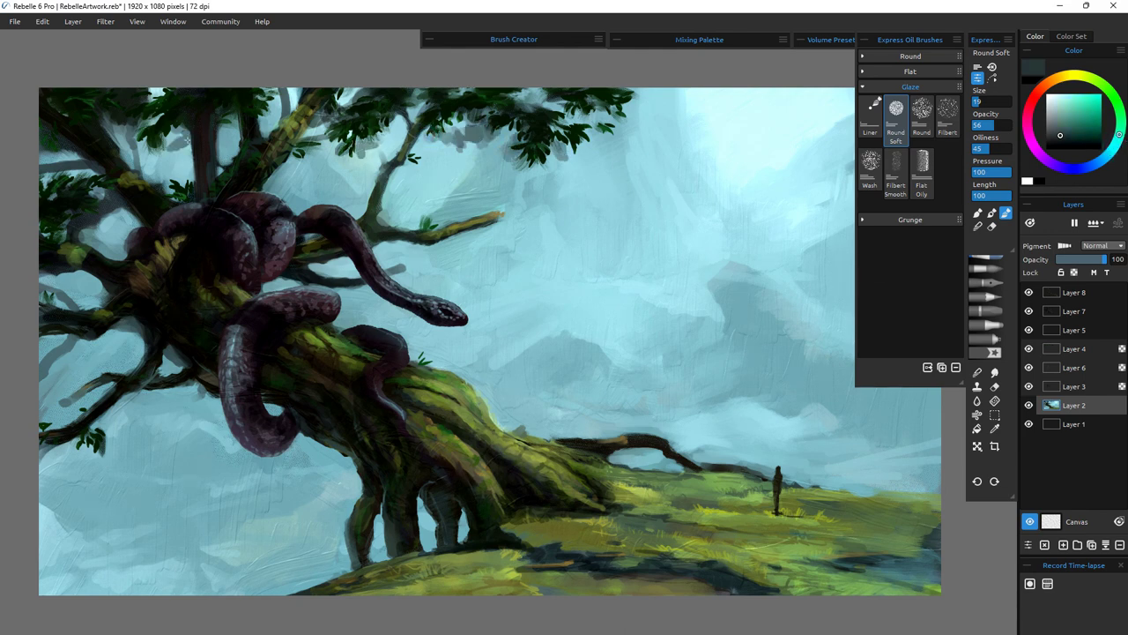
mouse_move(565, 152)
left_mouse_down()
mouse_move(498, 166)
mouse_move(519, 175)
mouse_move(499, 164)
left_mouse_up()
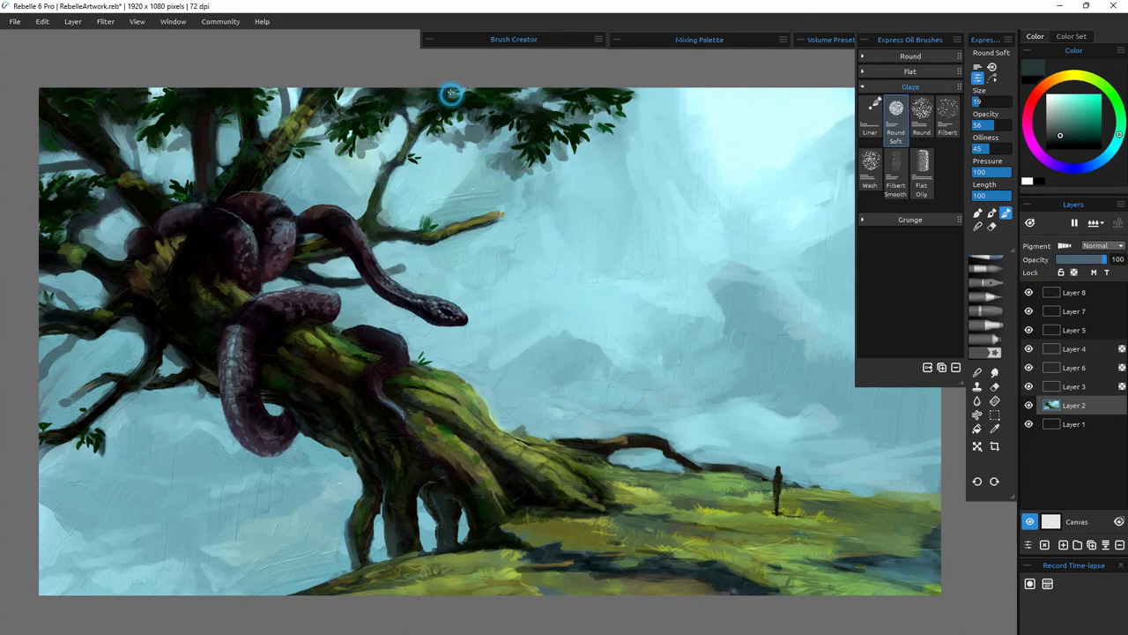
- Reduce the brush size to 11 and dab small distant leaves beneath the canopy's hanging foliage
left_click(977, 102)
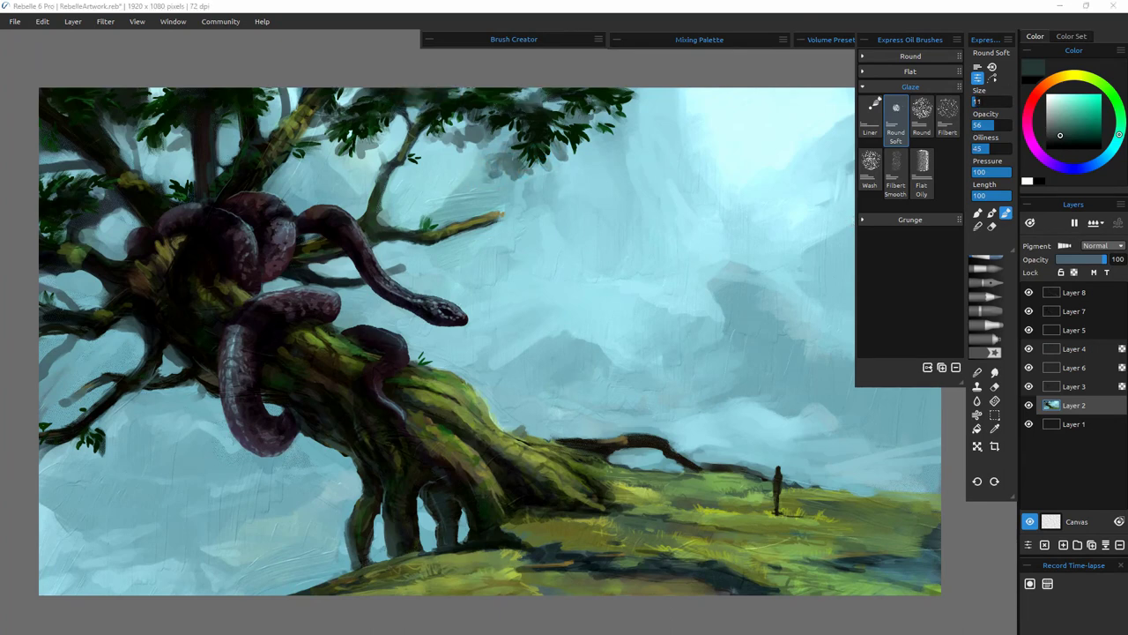
left_click_drag(479, 176, 497, 171)
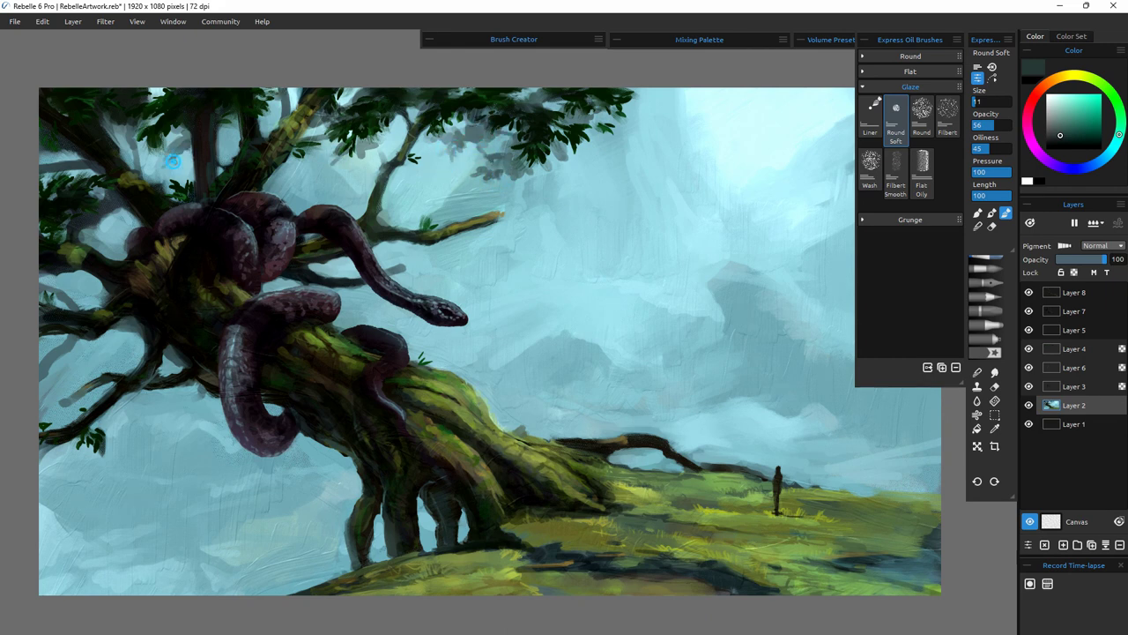
left_click_drag(562, 151, 557, 168)
left_click_drag(521, 174, 523, 176)
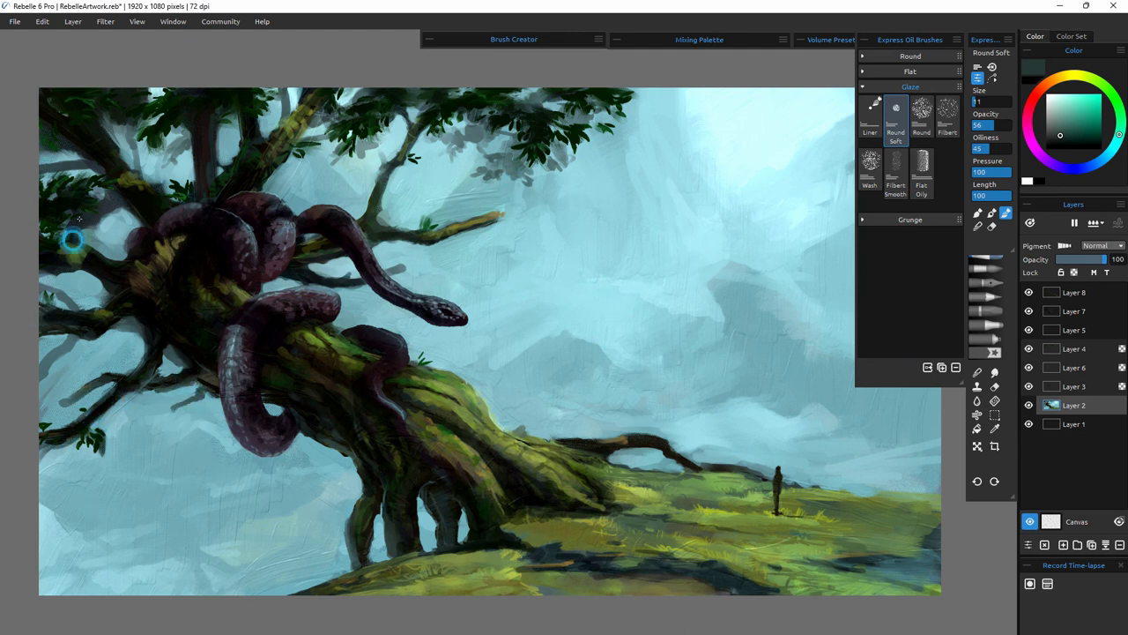
- Merge the painted layers from Layer 8 down to Layer 2 into one layer and duplicate the merged layer
left_click(1073, 299)
key("ctrl+e")
key("ctrl+e")
key("ctrl+e")
key("ctrl+e")
key("ctrl+e")
key("ctrl+e")
key("ctrl+j")
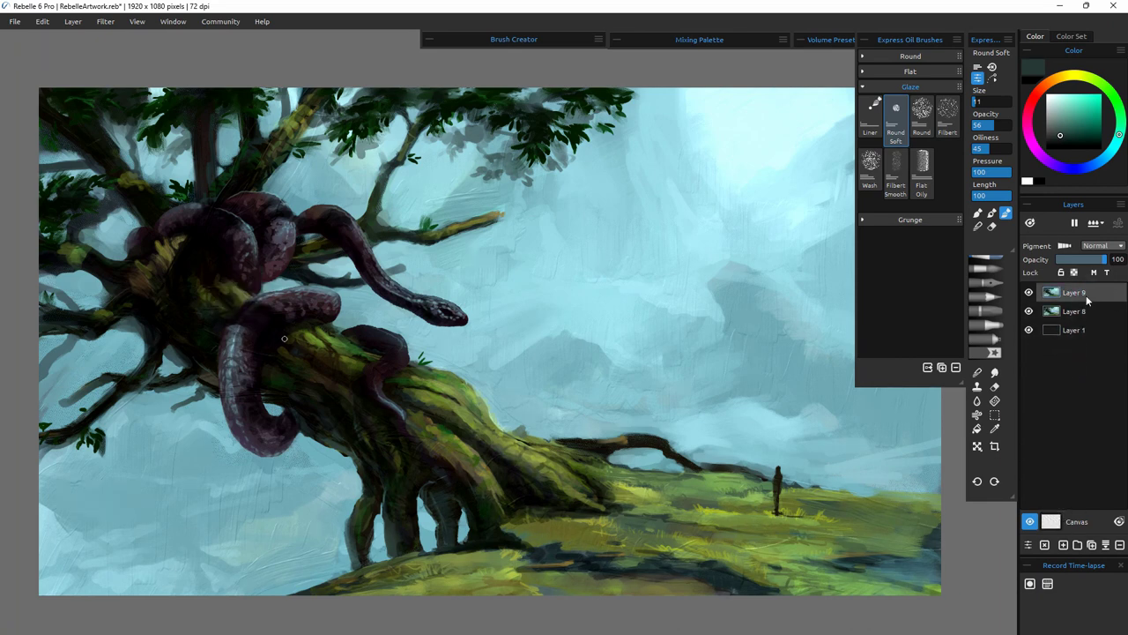
- Apply a Hue/Saturation adjustment to the duplicated layer with hue -8 and saturation 21
left_click(138, 22)
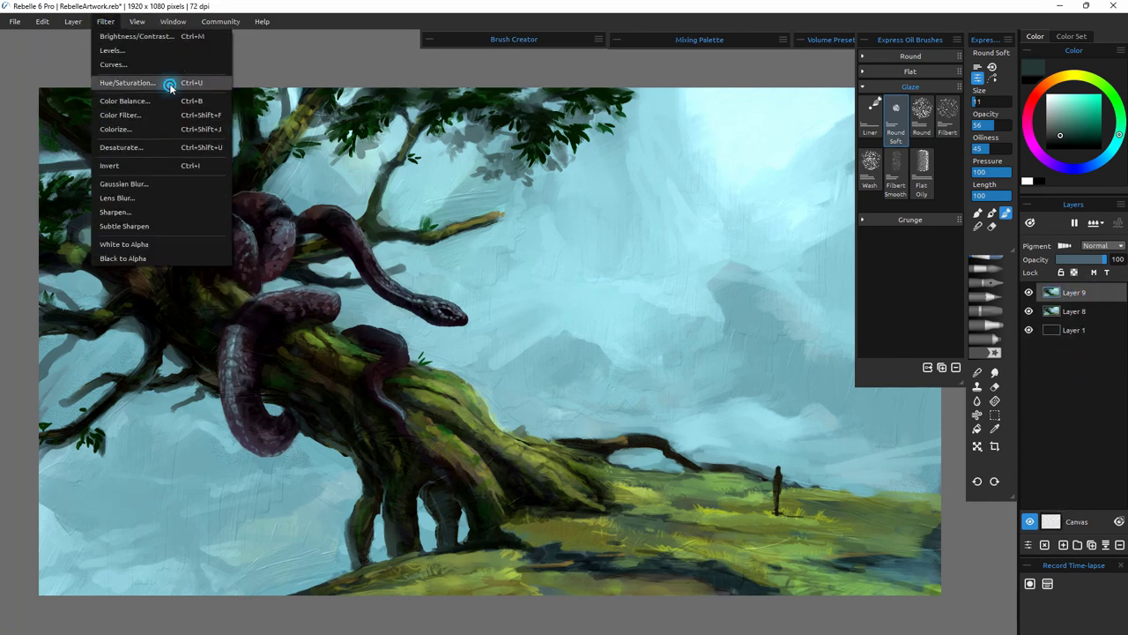
left_click(168, 86)
left_click_drag(591, 308, 569, 299)
left_click(588, 397)
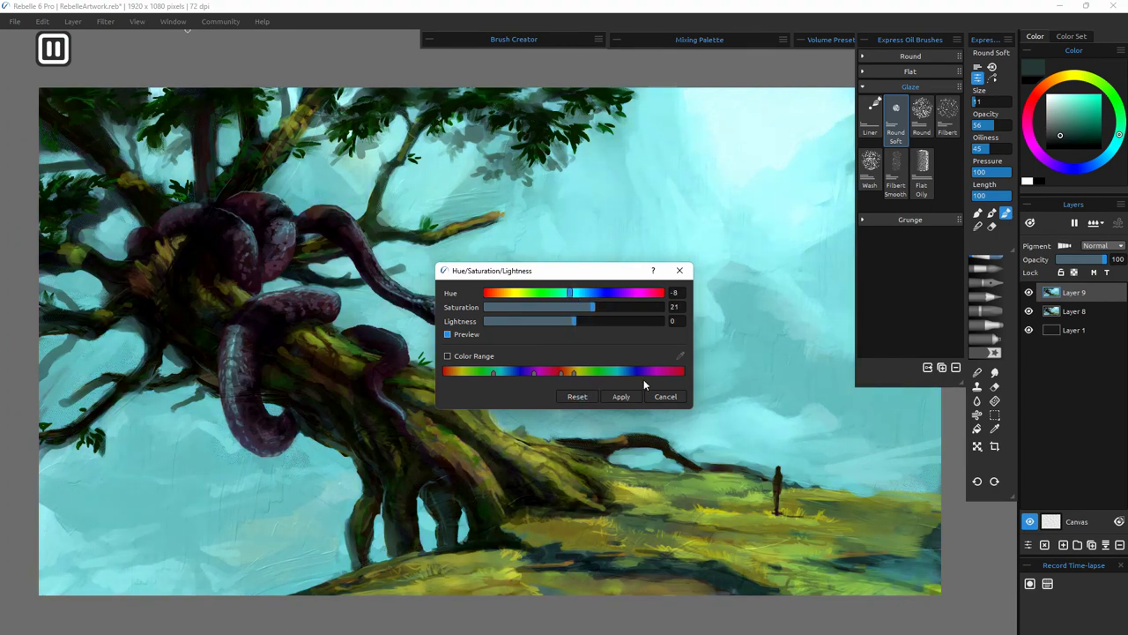
left_click(621, 396)
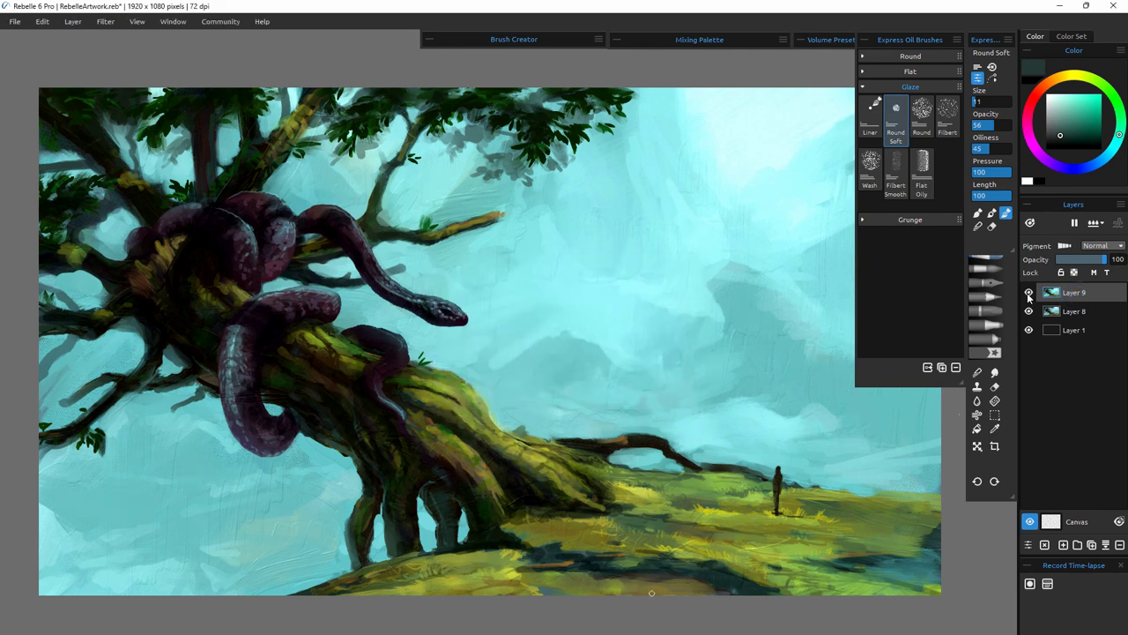
- Erase parts of the recoloured layer over the distant mountains and sky with the Chisel eraser at size 64
key("e")
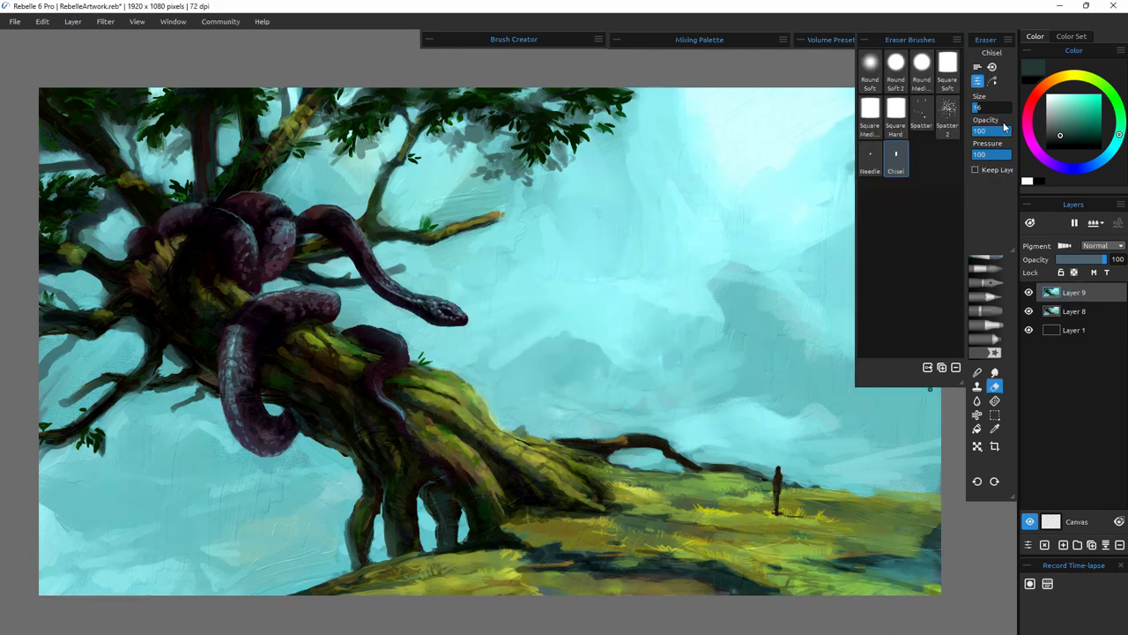
left_click(988, 108)
left_click(997, 107)
left_click(864, 40)
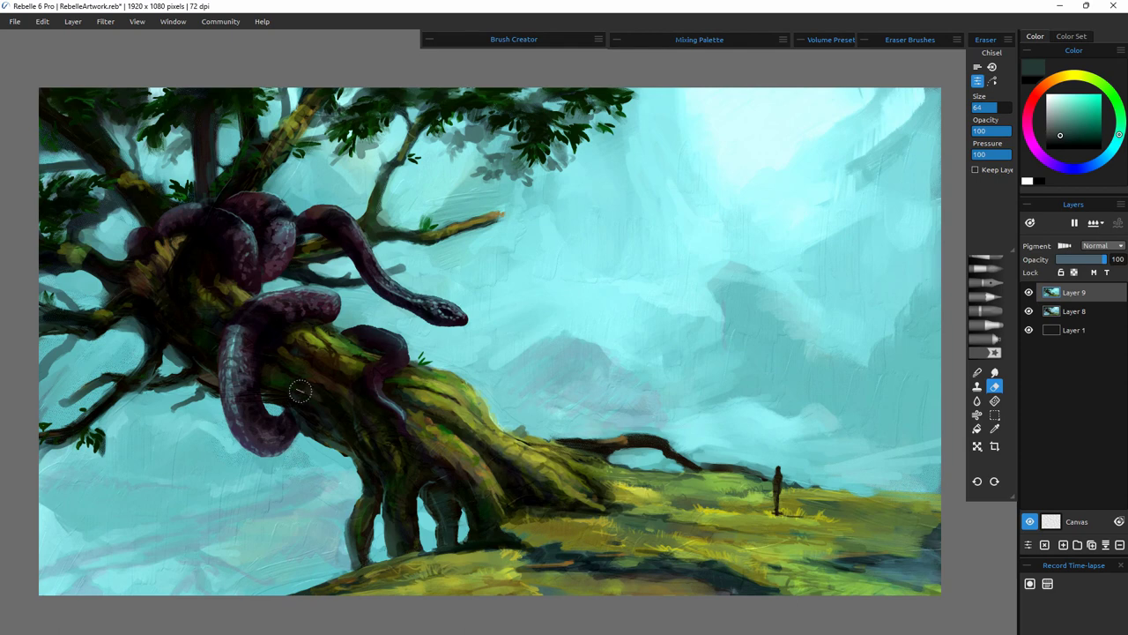
left_click_drag(682, 417, 671, 402)
mouse_move(767, 396)
left_mouse_down()
mouse_move(872, 394)
mouse_move(899, 439)
left_mouse_up()
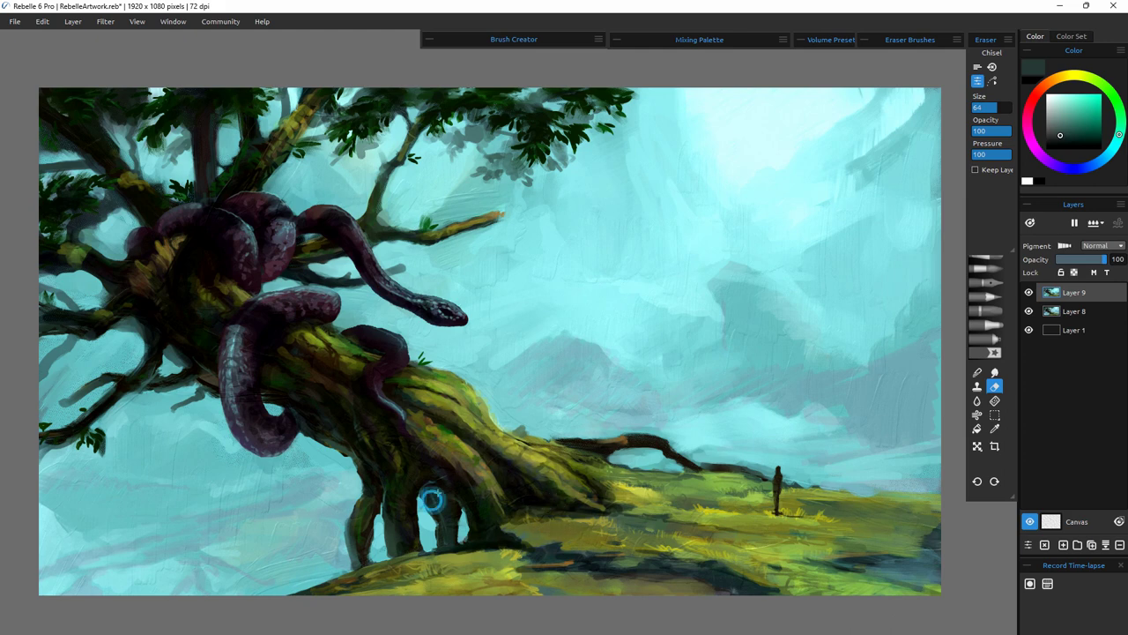
- Switch to the Soft Blend brush and set its size to 7
left_click(996, 401)
left_click(977, 372)
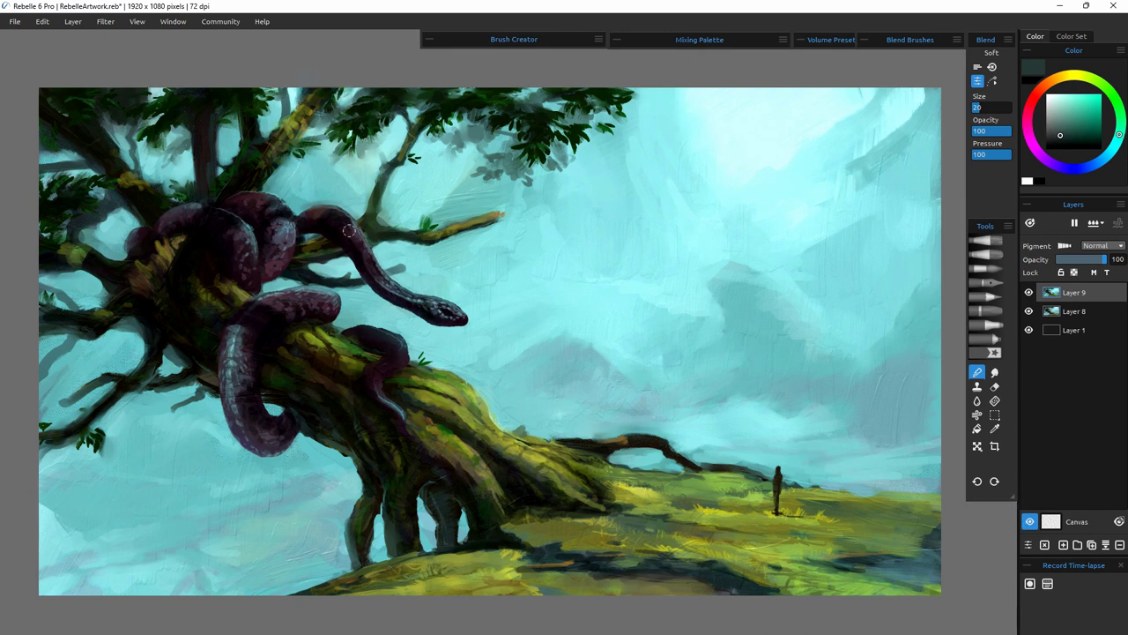
double_click(977, 108)
type("7")
key("Return")
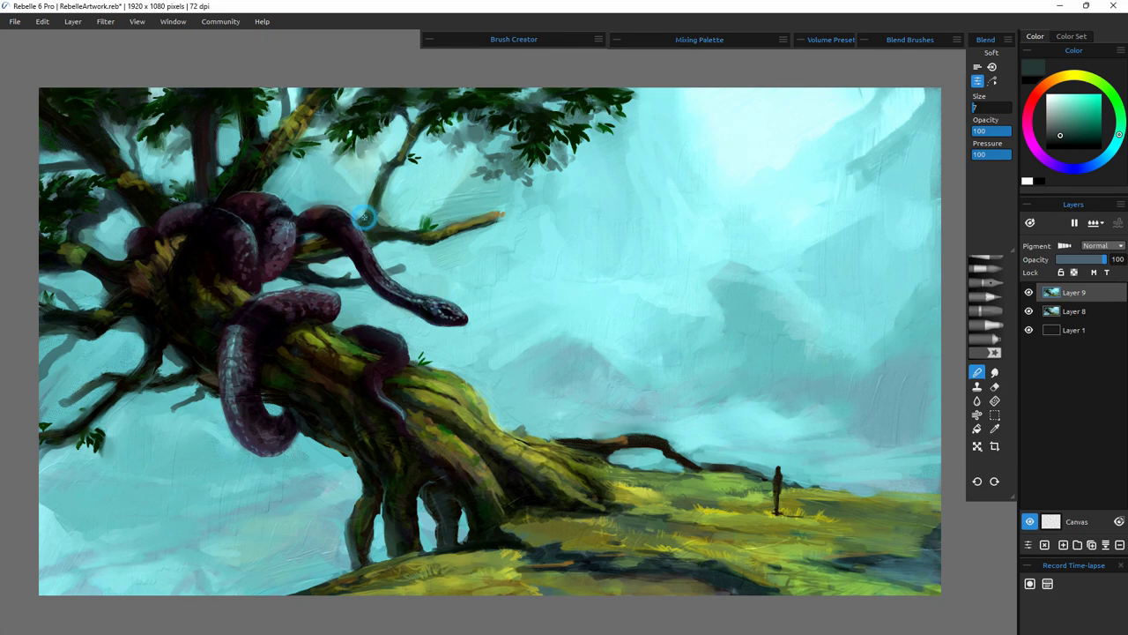
- Duplicate the recoloured layer and raise the copy's brightness to 100
key("ctrl+j")
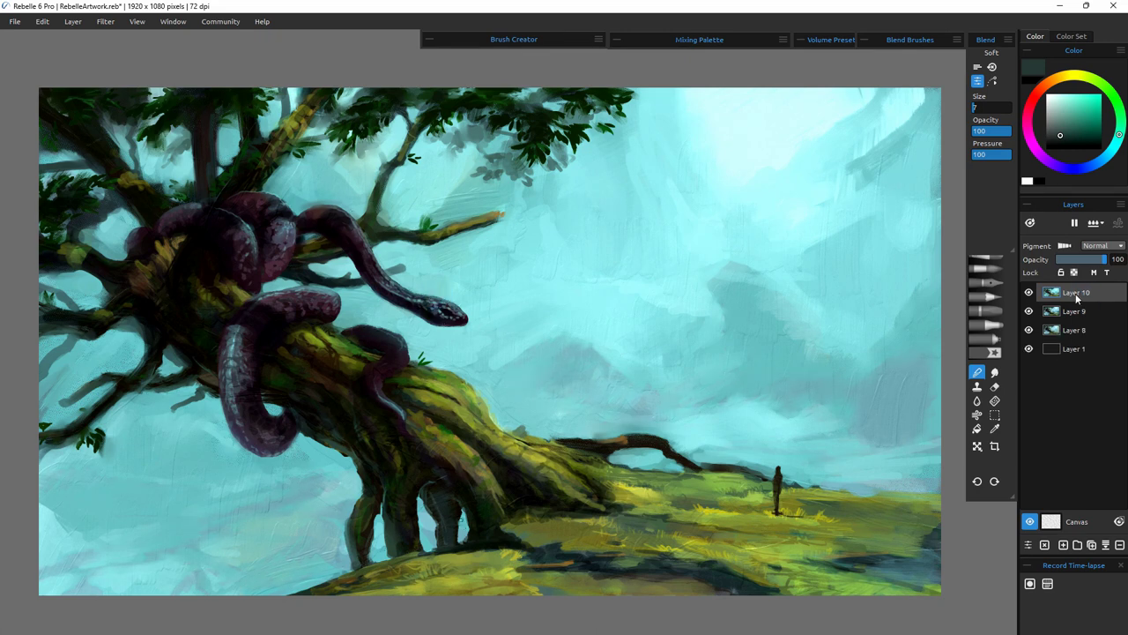
left_click(106, 22)
left_click(122, 35)
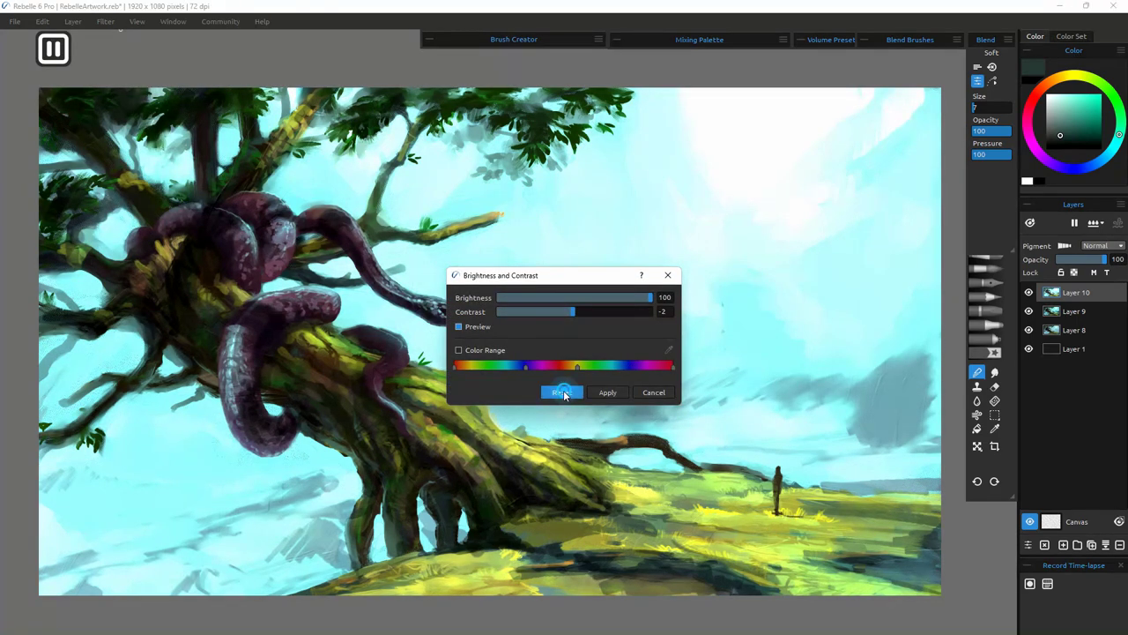
left_click(562, 392)
left_click_drag(575, 297, 681, 321)
left_click(605, 392)
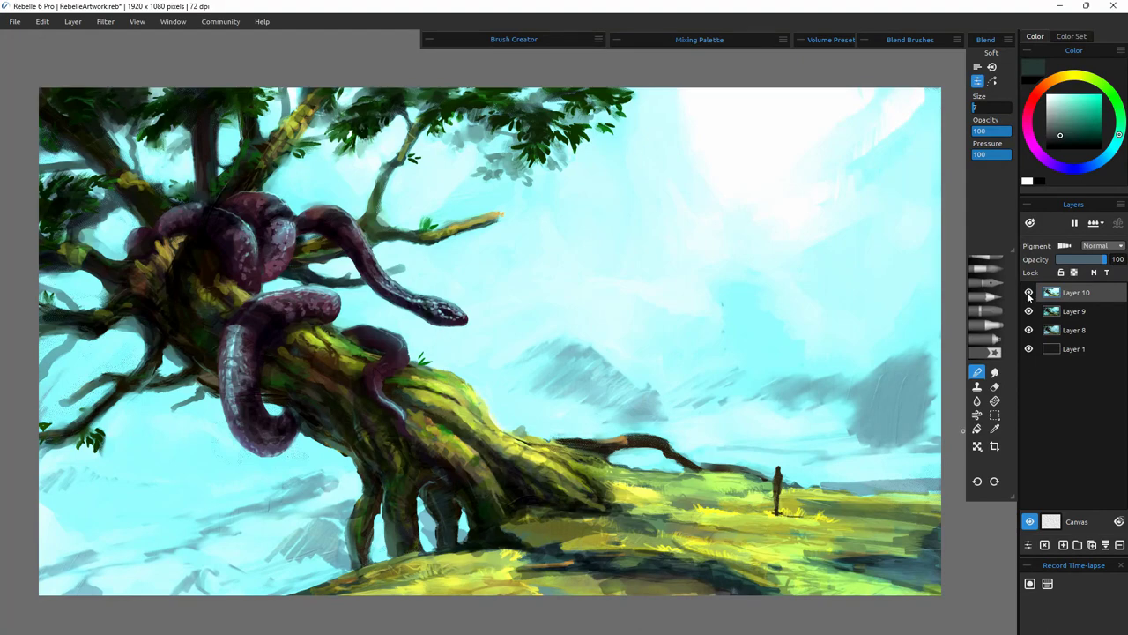
- Compare the brightened layer, then partially erase it over the distant mountains with the Chisel eraser at size 97 and opacity 44
left_click(1029, 293)
left_click(1028, 293)
left_click(994, 386)
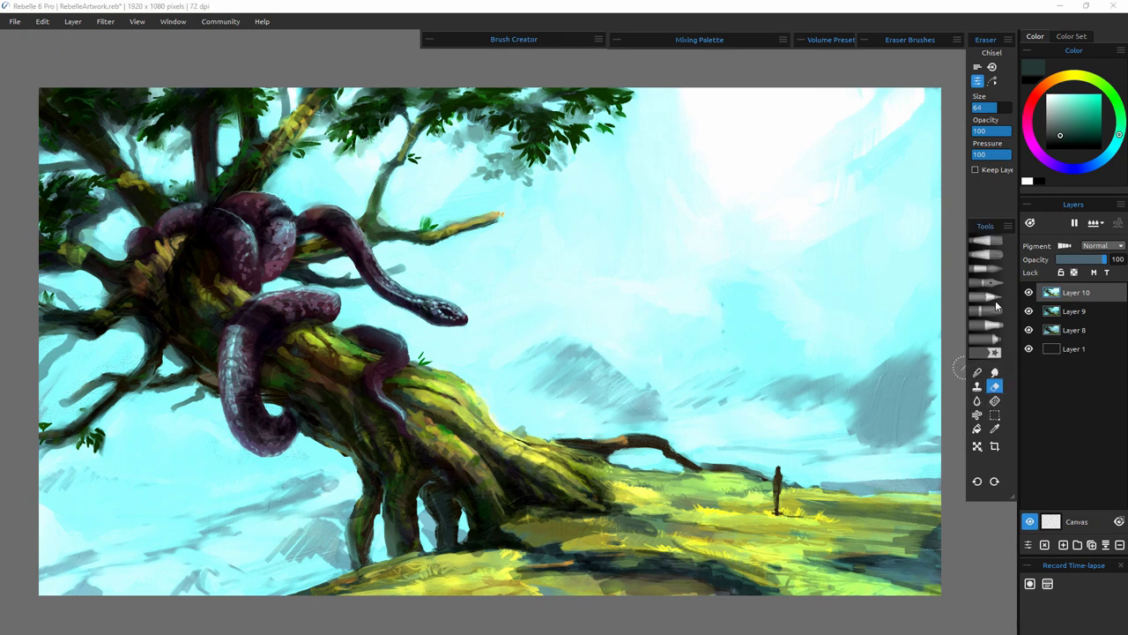
left_click_drag(1001, 108, 989, 131)
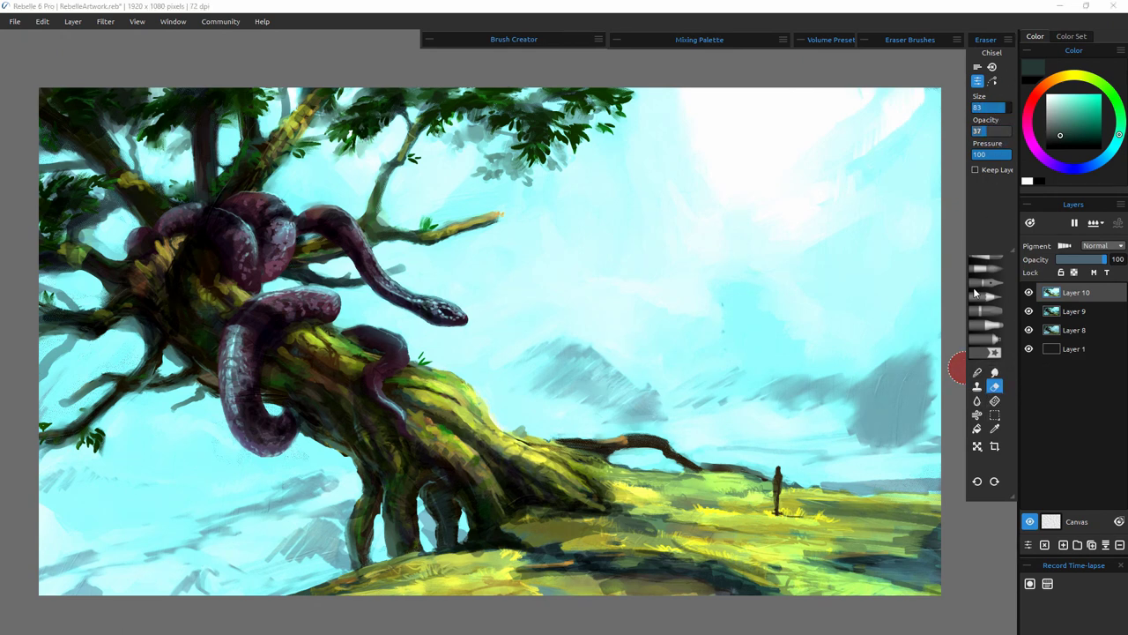
left_click(1010, 108)
left_click_drag(852, 405, 660, 438)
left_click_drag(749, 382, 648, 425)
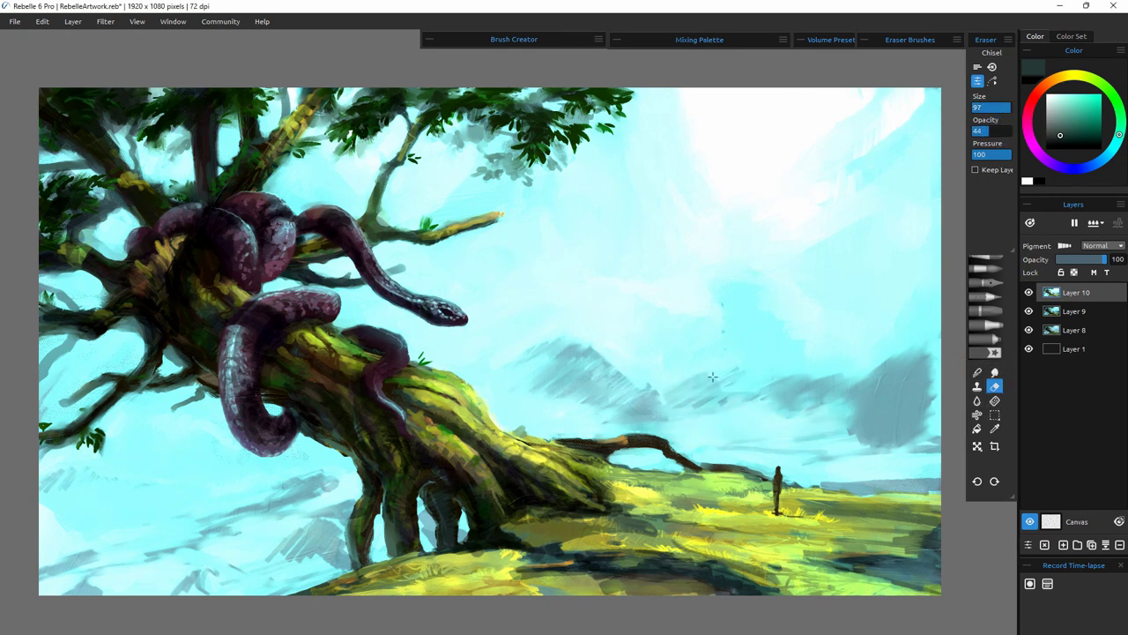
left_click_drag(716, 394, 818, 370)
left_click_drag(834, 386, 933, 329)
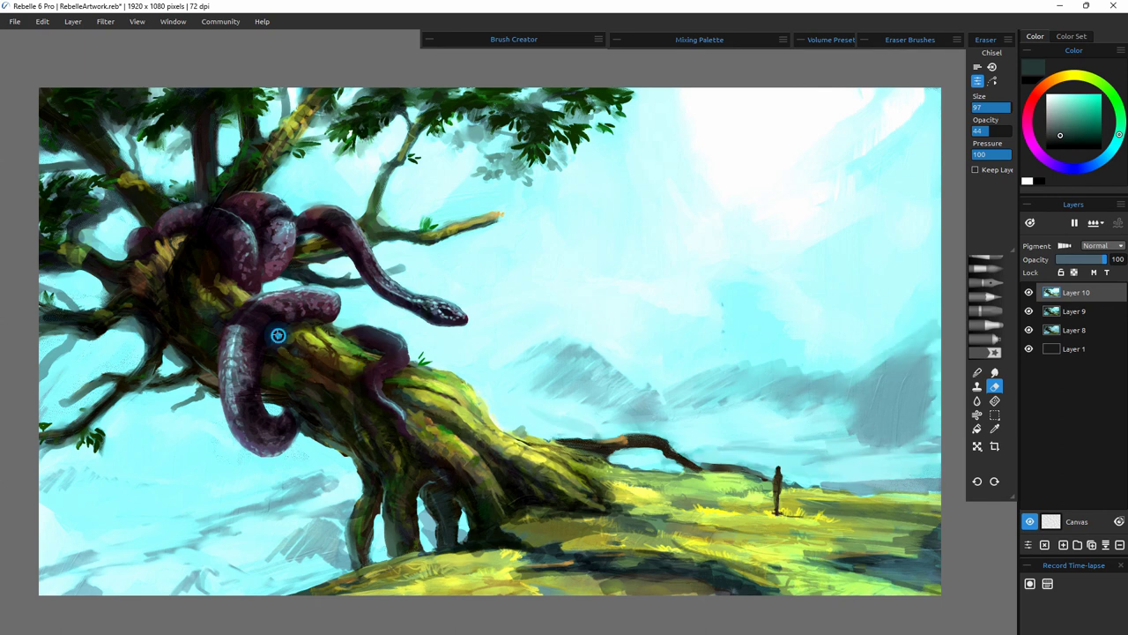
- Erase more of the brightened layer across the mountain bases, the trunk area and the open sky beside the canopy
mouse_move(208, 364)
left_mouse_down()
mouse_move(107, 440)
mouse_move(139, 354)
mouse_move(261, 556)
mouse_move(335, 551)
mouse_move(353, 529)
mouse_move(256, 581)
mouse_move(121, 595)
mouse_move(177, 494)
mouse_move(265, 494)
mouse_move(291, 537)
mouse_move(319, 483)
mouse_move(159, 476)
mouse_move(62, 396)
mouse_move(34, 289)
mouse_move(150, 150)
mouse_move(282, 105)
mouse_move(529, 176)
mouse_move(371, 269)
mouse_move(406, 321)
mouse_move(515, 370)
mouse_move(705, 398)
mouse_move(882, 299)
mouse_move(894, 188)
mouse_move(767, 353)
mouse_move(627, 115)
left_mouse_up()
left_click_drag(648, 401, 480, 434)
left_click_drag(666, 454, 564, 454)
left_click_drag(608, 405, 529, 413)
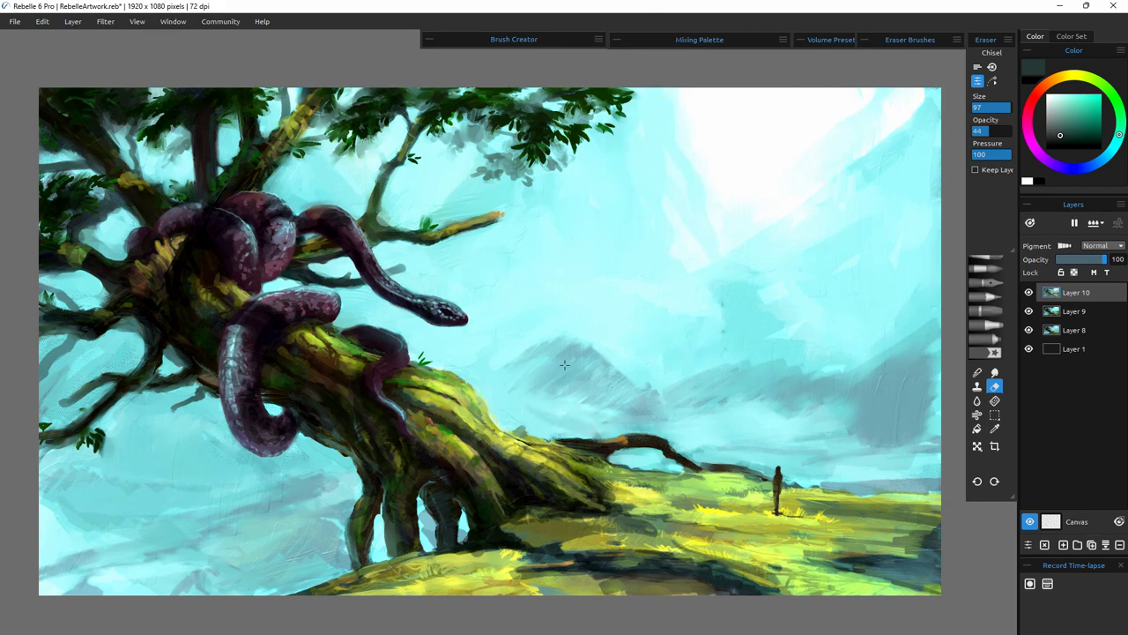
mouse_move(441, 362)
left_mouse_down()
mouse_move(532, 357)
mouse_move(407, 365)
mouse_move(220, 467)
mouse_move(235, 404)
mouse_move(200, 368)
mouse_move(203, 429)
left_mouse_up()
mouse_move(520, 388)
left_mouse_down()
mouse_move(604, 418)
mouse_move(554, 340)
mouse_move(838, 421)
left_mouse_up()
mouse_move(682, 467)
left_mouse_down()
mouse_move(792, 407)
mouse_move(917, 299)
mouse_move(858, 259)
mouse_move(894, 244)
mouse_move(636, 206)
mouse_move(627, 119)
mouse_move(396, 308)
mouse_move(520, 173)
mouse_move(501, 128)
left_mouse_up()
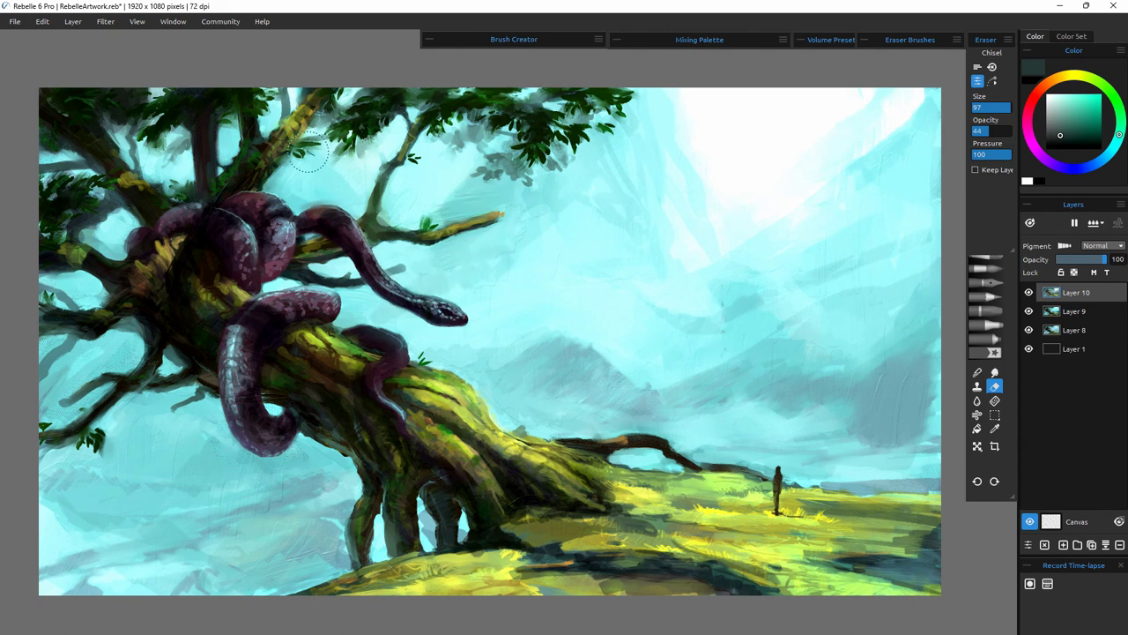
- Tone down the brightened layer around the upper branches, the snake and the sky below the tree's left branches
mouse_move(320, 141)
left_mouse_down()
mouse_move(299, 202)
mouse_move(284, 157)
left_mouse_up()
mouse_move(434, 198)
left_mouse_down()
mouse_move(430, 213)
mouse_move(436, 194)
mouse_move(621, 220)
mouse_move(656, 187)
mouse_move(718, 251)
mouse_move(767, 207)
mouse_move(732, 291)
mouse_move(468, 324)
mouse_move(494, 267)
mouse_move(360, 308)
mouse_move(265, 291)
left_mouse_up()
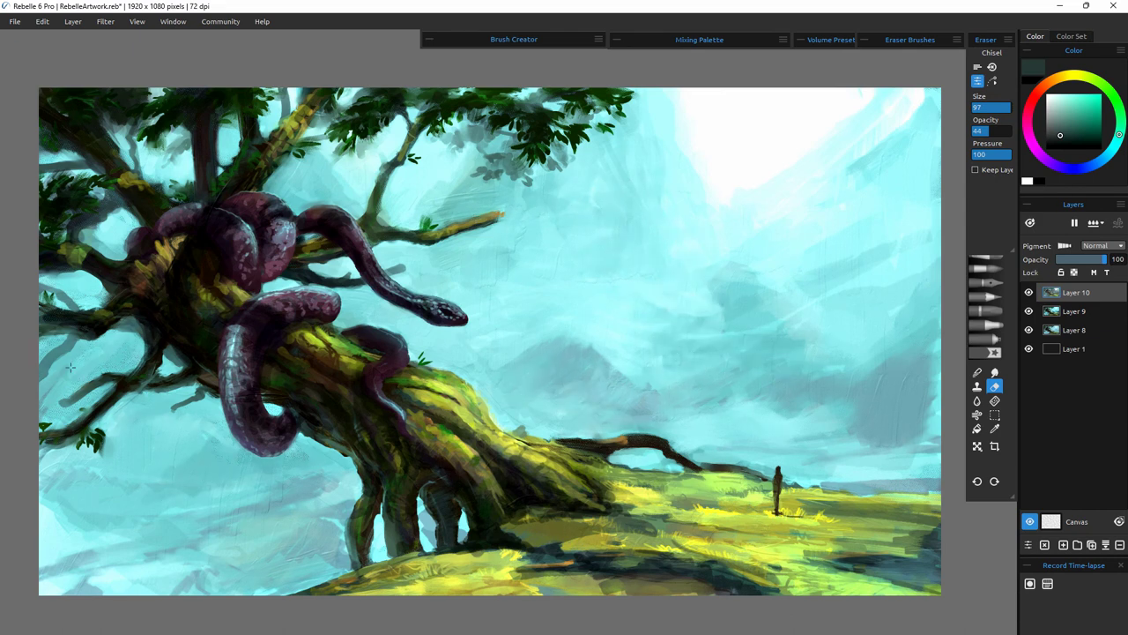
mouse_move(123, 451)
left_mouse_down()
mouse_move(57, 497)
mouse_move(206, 503)
left_mouse_up()
left_click_drag(206, 437, 141, 406)
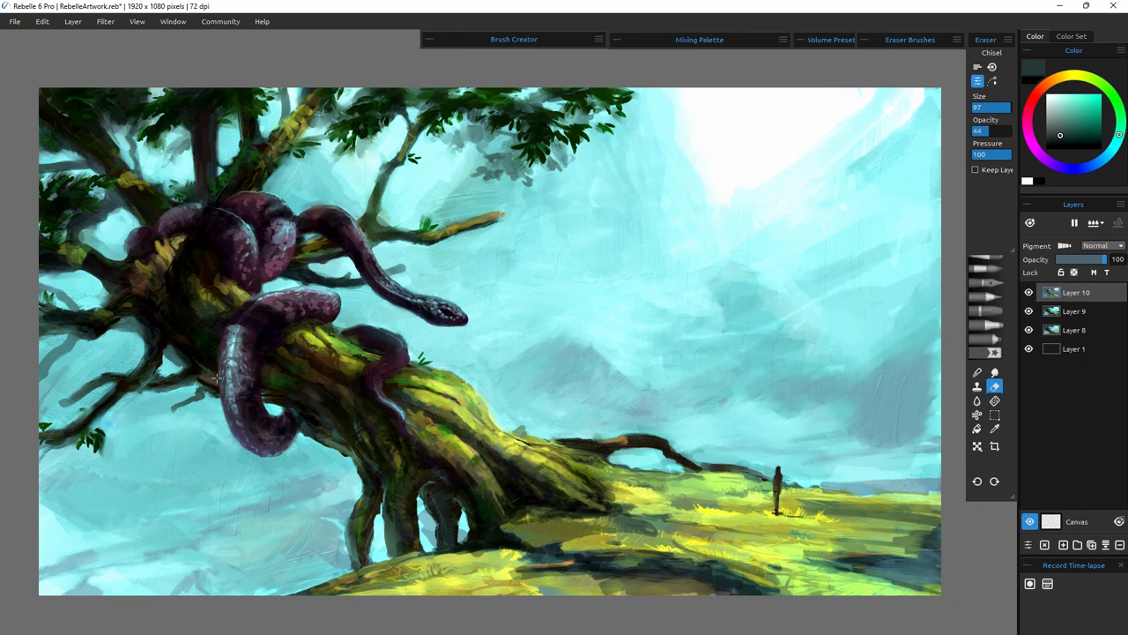
left_click_drag(44, 571, 150, 567)
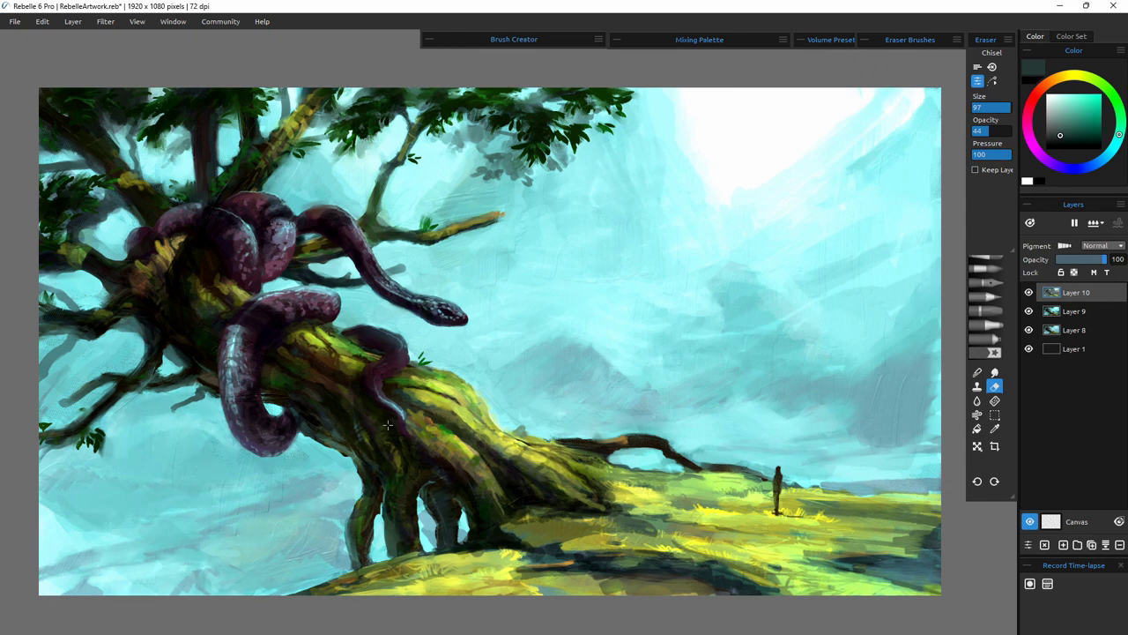
- Lower the brightened Layer 10's opacity to 72 and compare the painting with and without it
left_click(1029, 293)
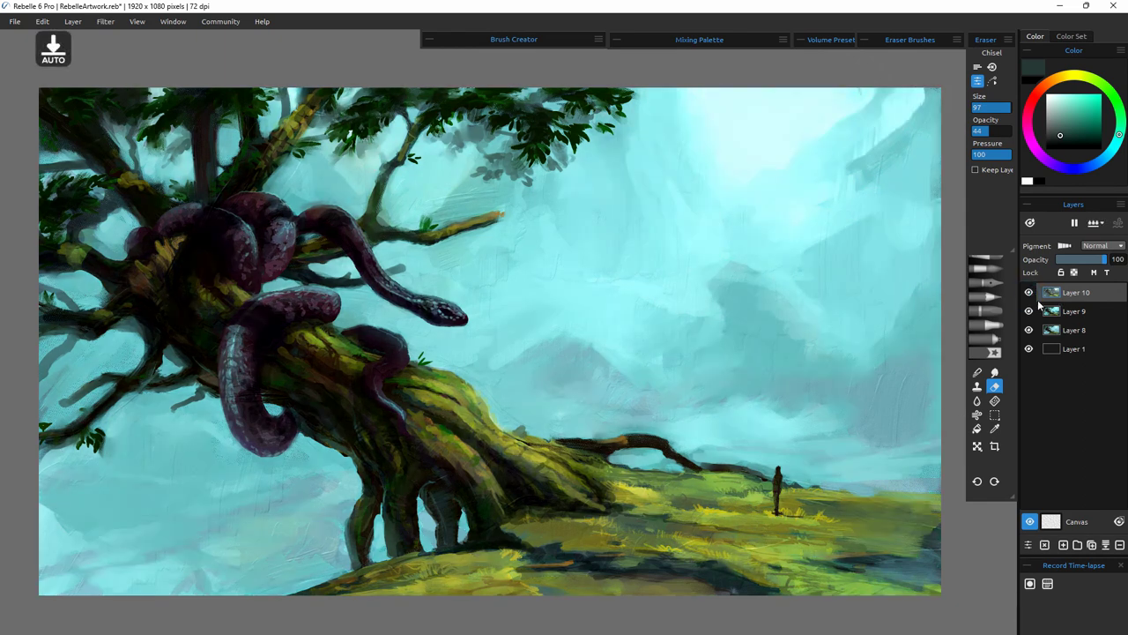
left_click(1029, 293)
left_click(1079, 260)
left_click_drag(1079, 260, 1092, 260)
left_click(1029, 293)
left_click(1029, 294)
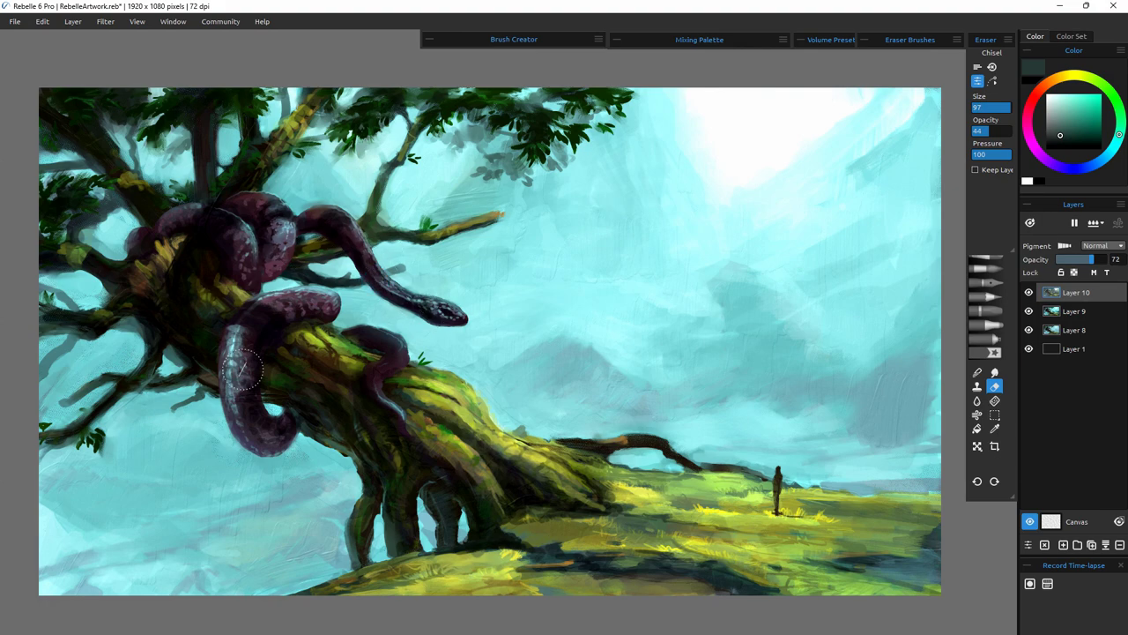
- Toggle the visibility of Layers 10, 9 and 8 to compare each adjustment's effect on the painting
key("n")
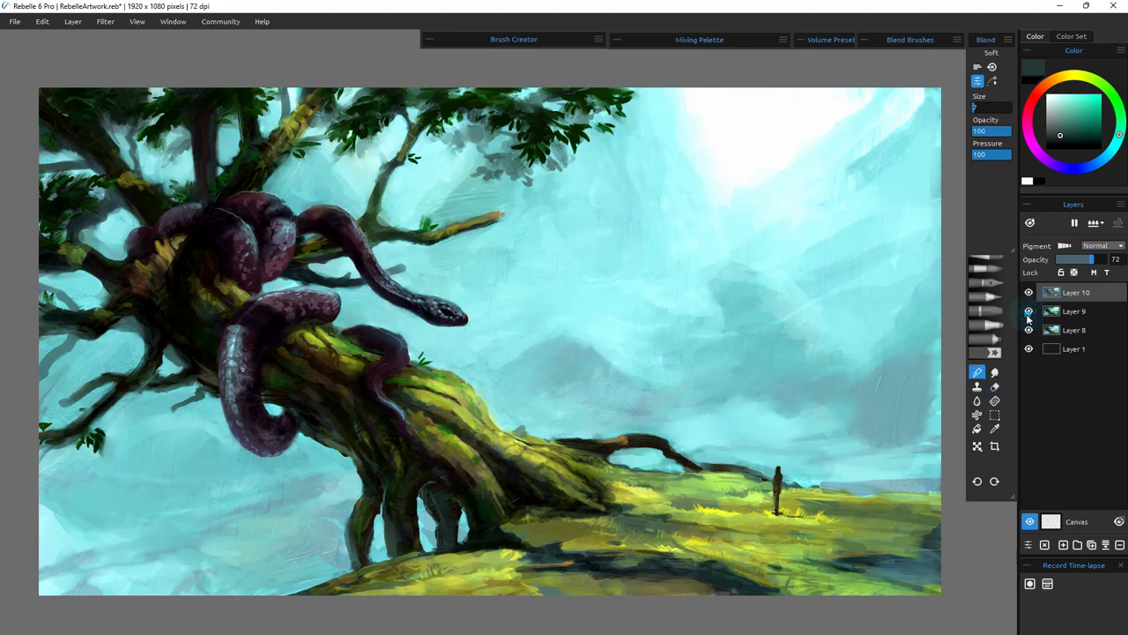
left_click(1029, 295)
left_click(1028, 331)
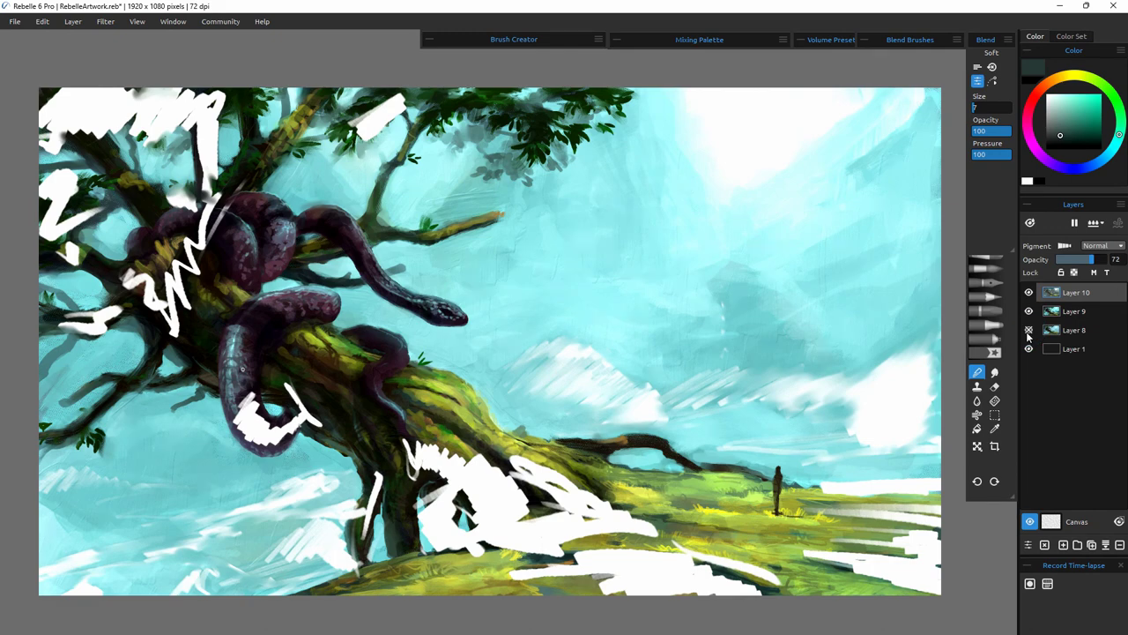
left_click(1028, 332)
left_click(1028, 312)
left_click(1028, 312)
left_click(1071, 314)
left_click(1028, 315)
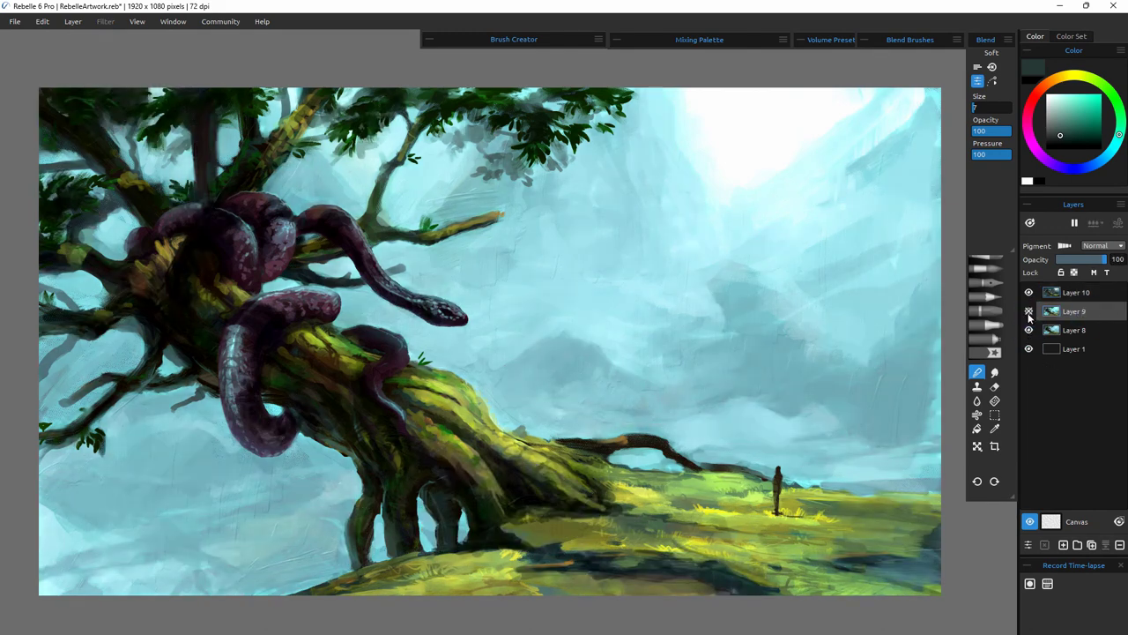
left_click(1029, 314)
- Merge Layers 10, 9 and 8 into one layer and add a new empty layer above it
key("e")
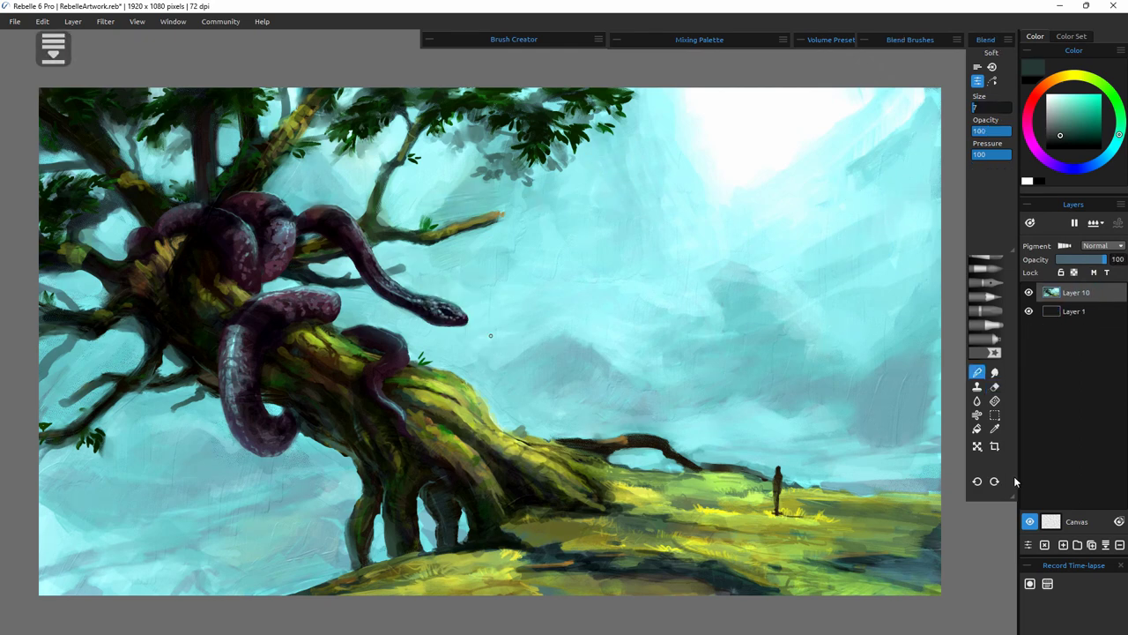
left_click(1063, 545)
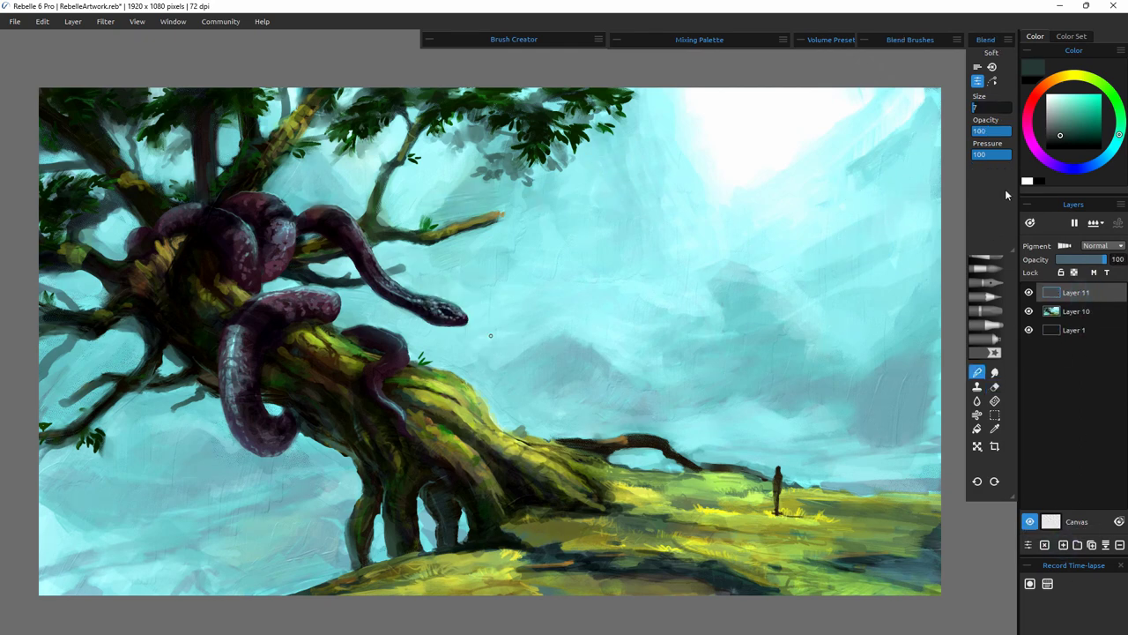
- Try the Grunge oil brush with strokes over the distant mountains and sky, and undo the strokes
left_click(975, 266)
left_click(869, 40)
left_click(866, 148)
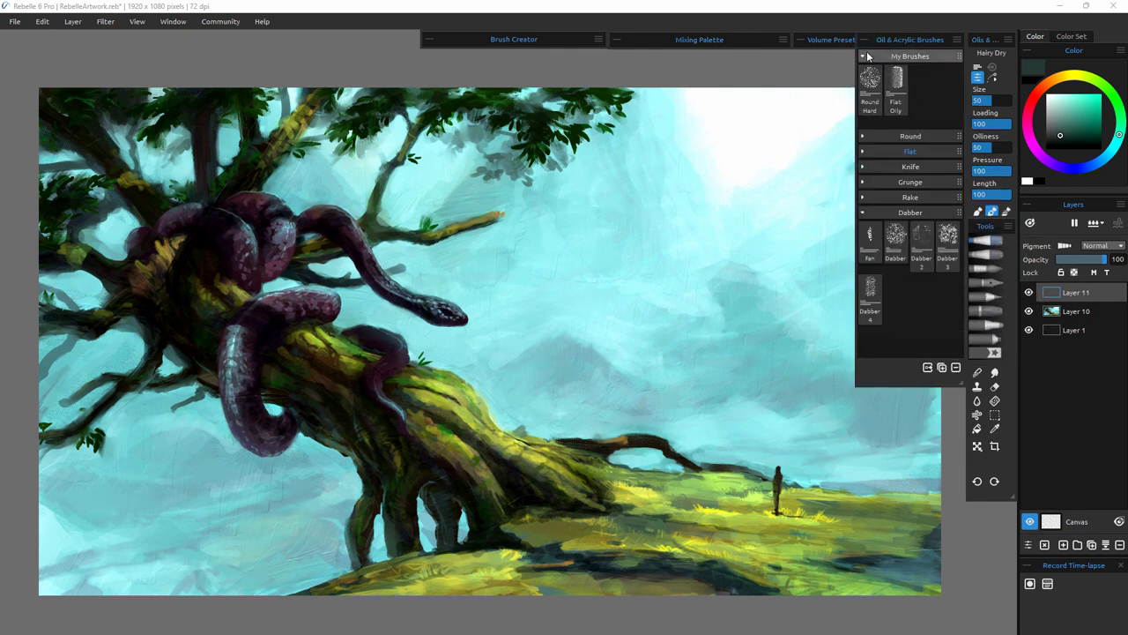
left_click(862, 148)
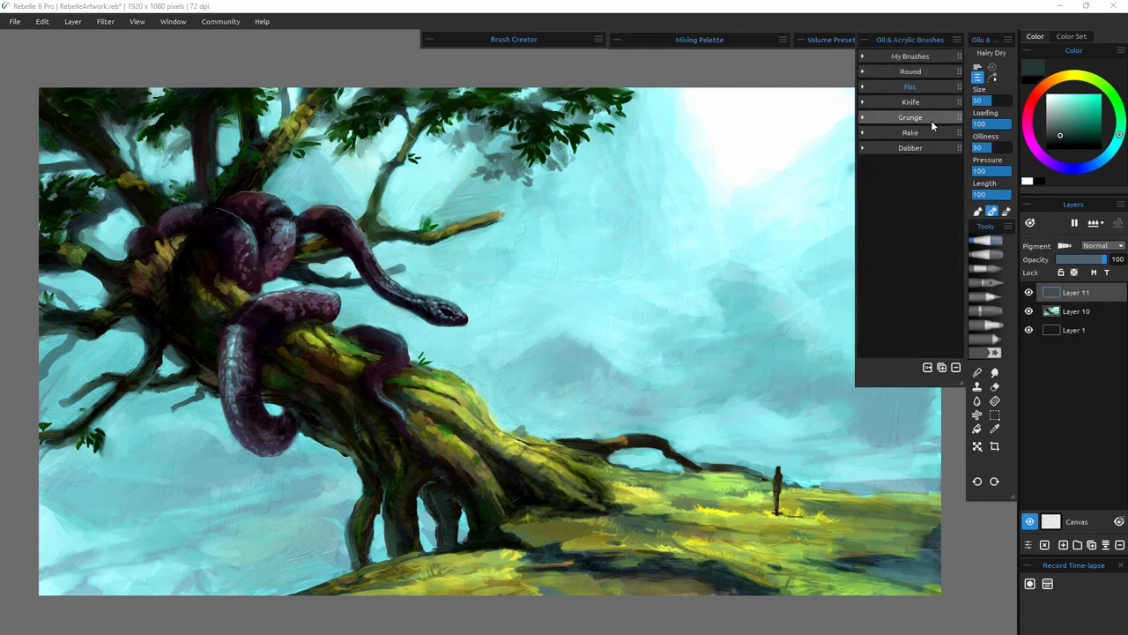
left_click(930, 118)
left_click(870, 141)
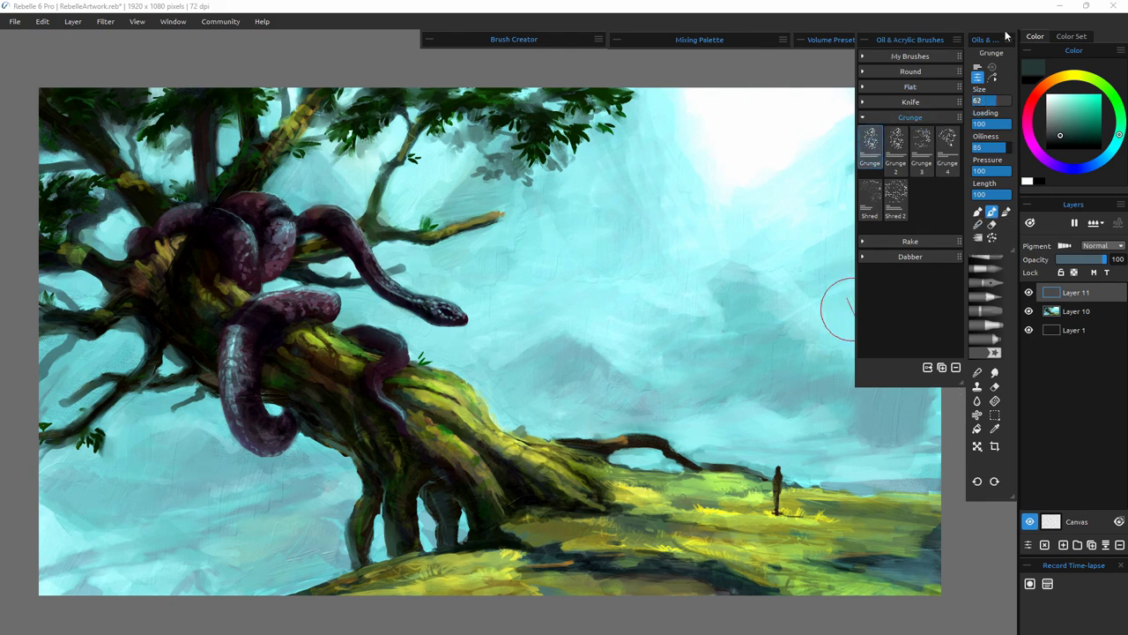
left_click_drag(692, 383, 800, 319)
left_click_drag(728, 373, 636, 363)
key("ctrl+z")
key("ctrl+z")
key("ctrl+z")
key("ctrl+z")
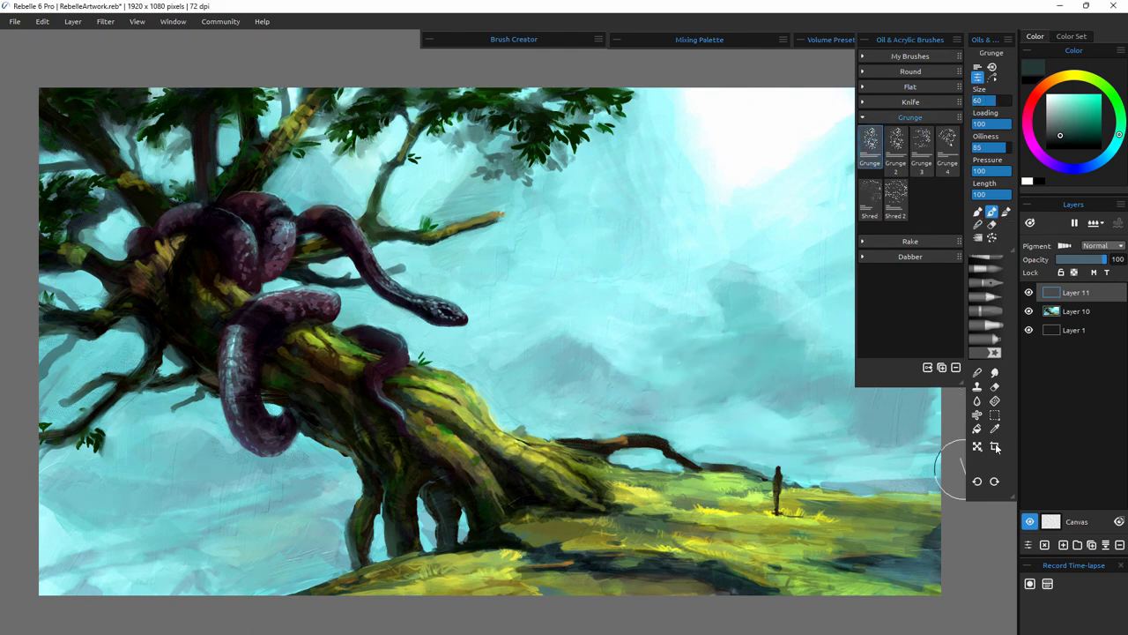
- Darken the distant mountains behind the hill with near-black washes, using the Wash Round watercolor brush at size 50 and opacity 40
left_click(934, 118)
left_click(977, 211)
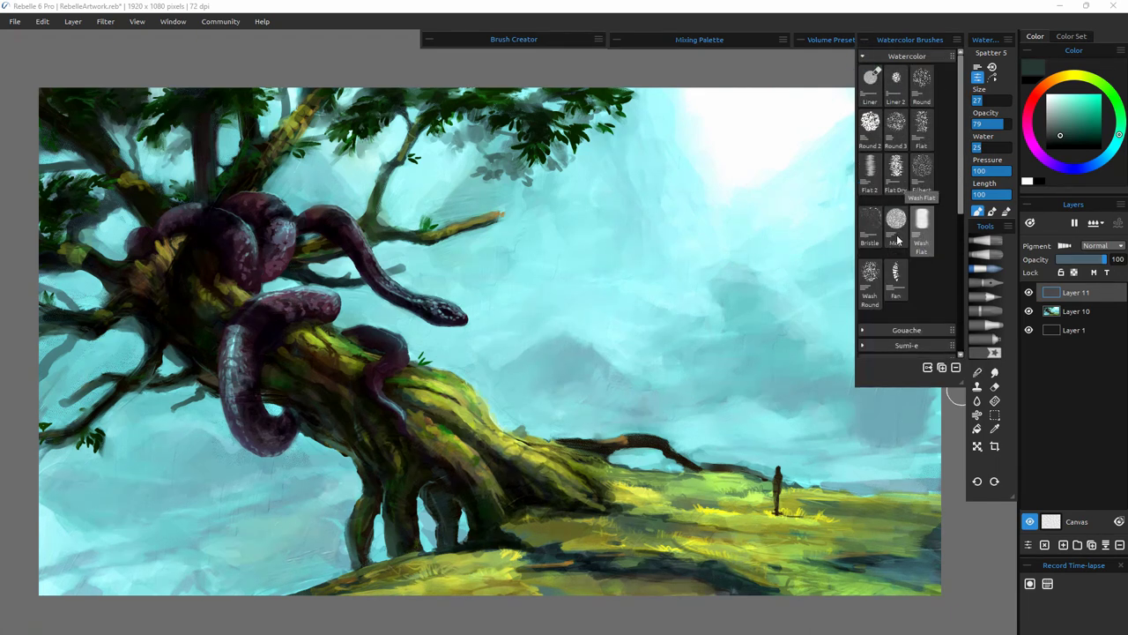
left_click(870, 280)
left_click(1058, 150)
left_click_drag(571, 360, 529, 406)
left_click_drag(599, 401, 696, 431)
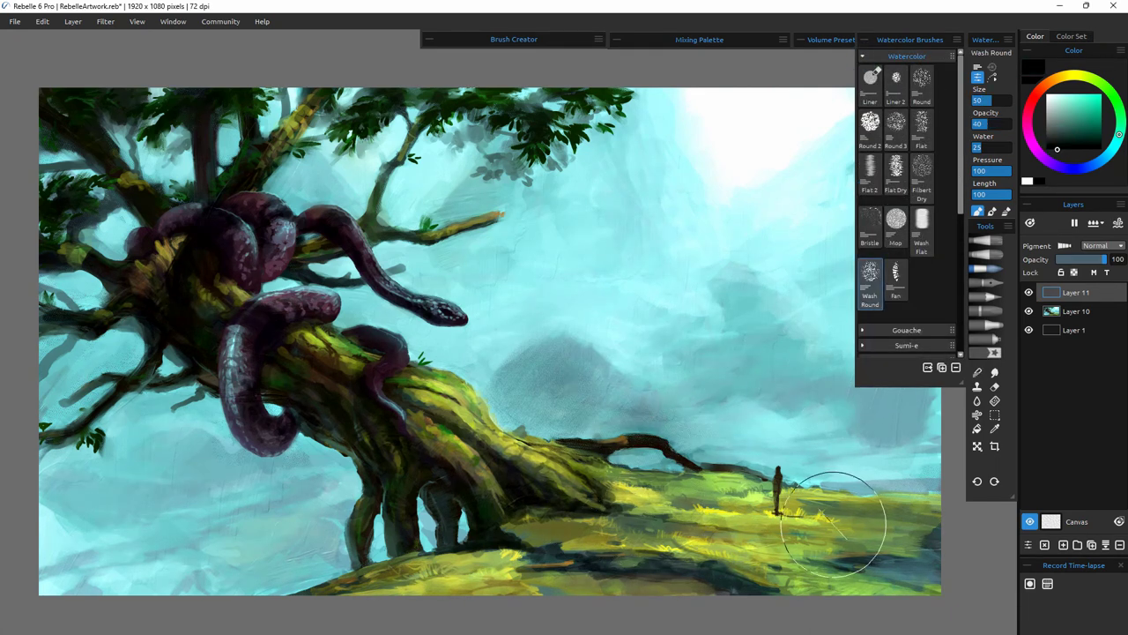
left_click_drag(520, 366, 498, 396)
left_click_drag(733, 444, 818, 433)
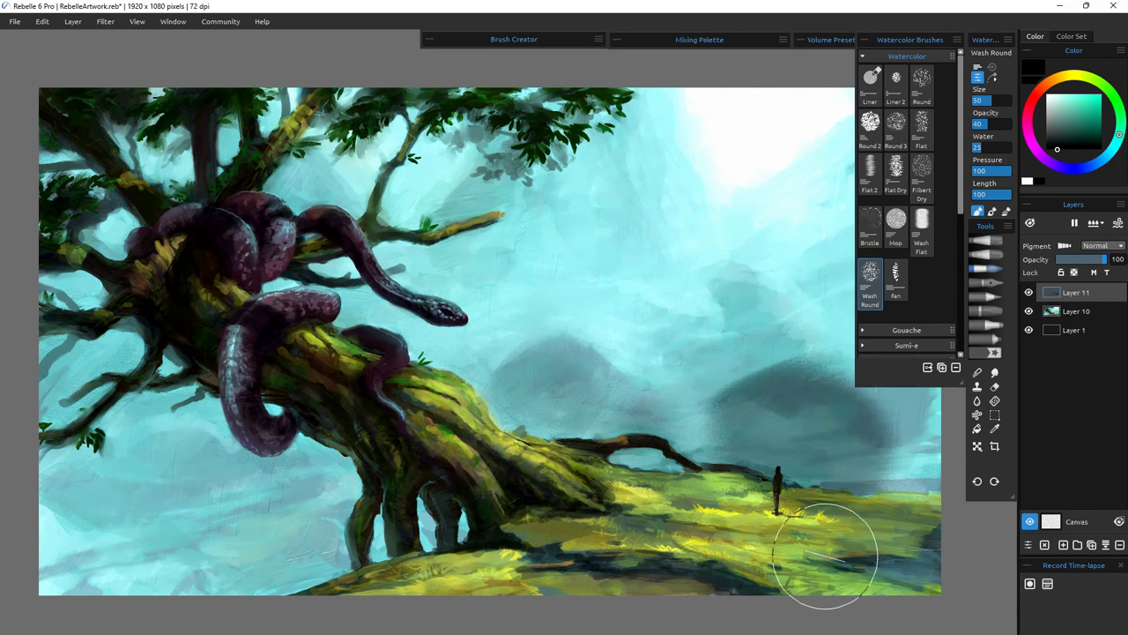
- Undo the dark washes painted over the distant mountains
key("ctrl+z")
key("ctrl+z")
key("ctrl+z")
key("ctrl+z")
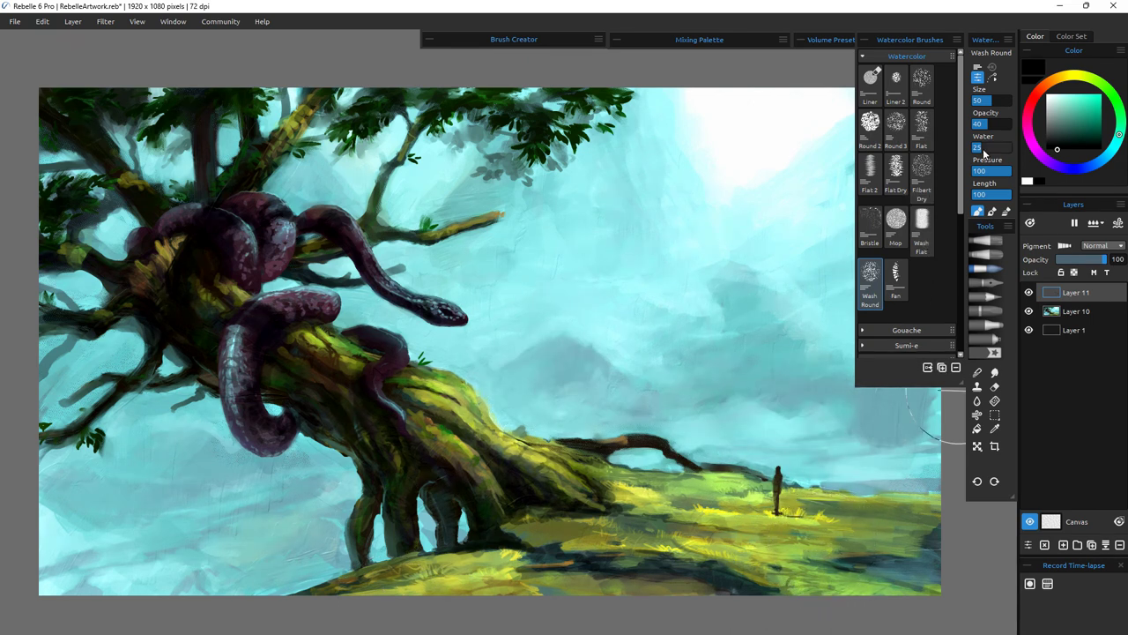
- Set the Wash Round brush's water to 77 and try a broad wash over the distant mountains, undoing it
left_click_drag(983, 148, 1002, 149)
left_click_drag(631, 397, 837, 429)
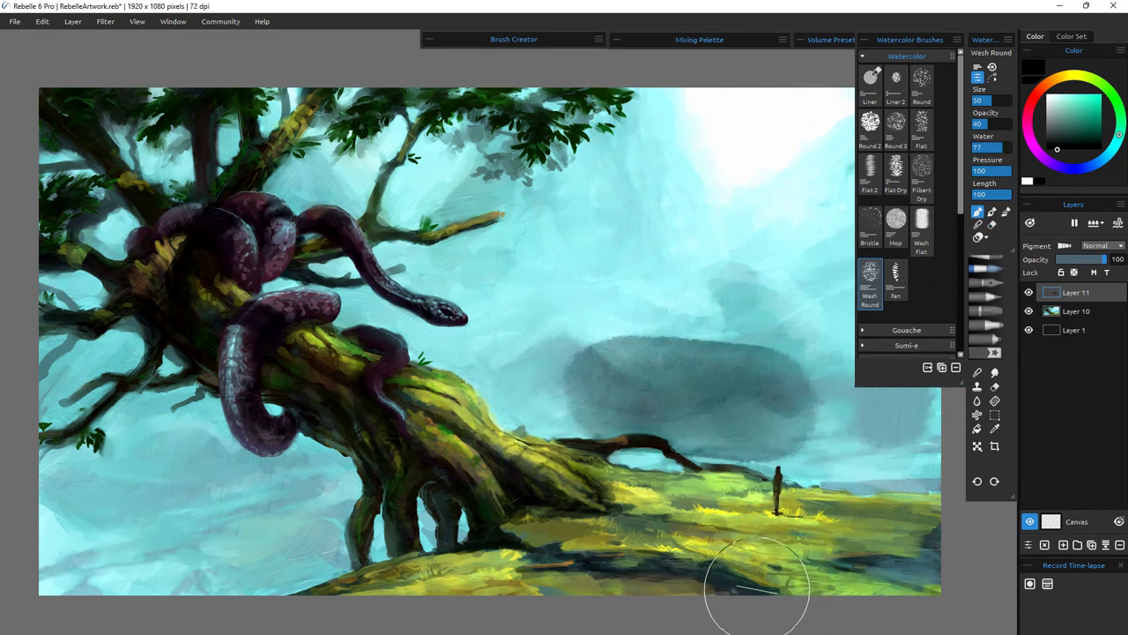
key("ctrl+z")
left_click_drag(520, 527, 582, 529)
left_click_drag(691, 532, 743, 534)
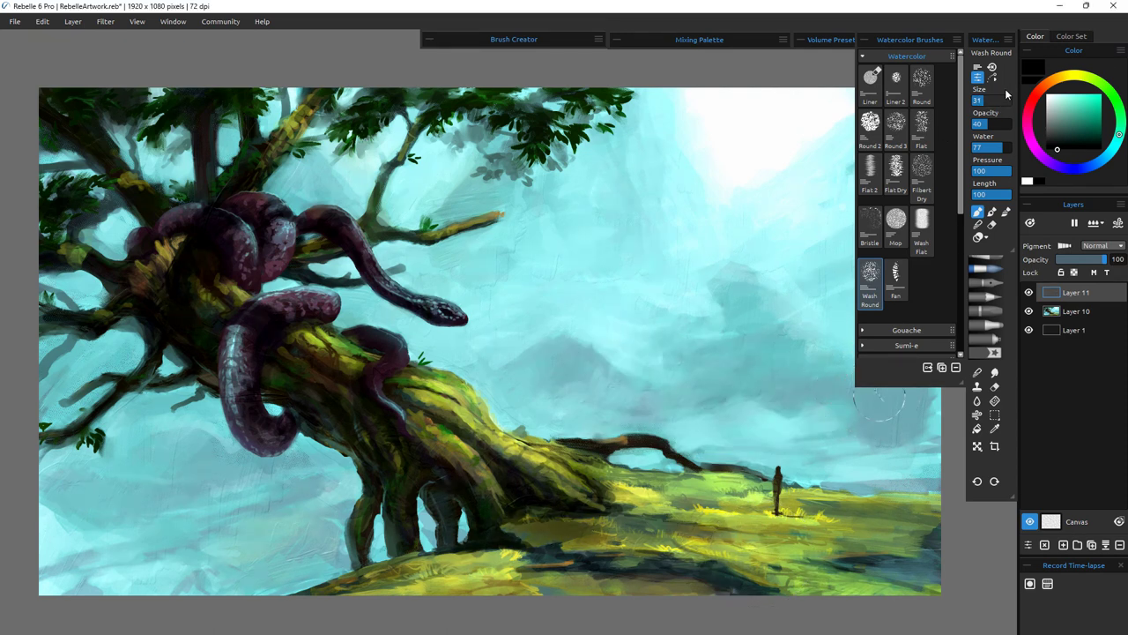
- Reduce the Wash Round brush size to 4 and paint fine dark contour lines on the tree's trunk and roots
left_click_drag(985, 100, 976, 100)
left_click_drag(778, 516, 765, 513)
key("bracketleft")
key("bracketleft")
key("bracketleft")
key("bracketleft")
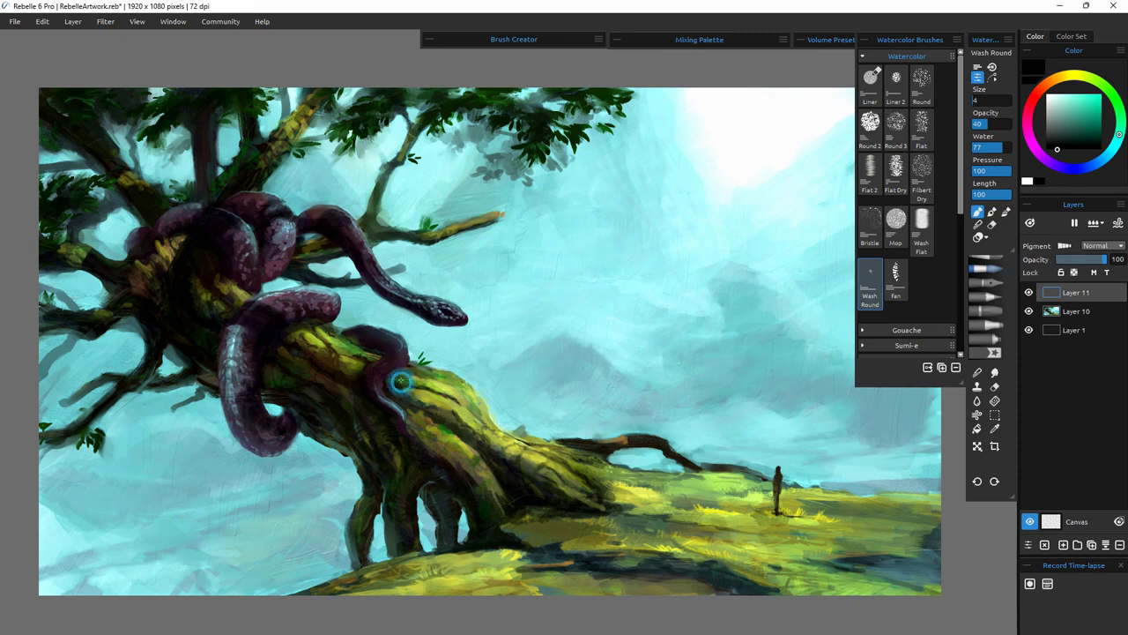
left_click_drag(421, 382, 454, 395)
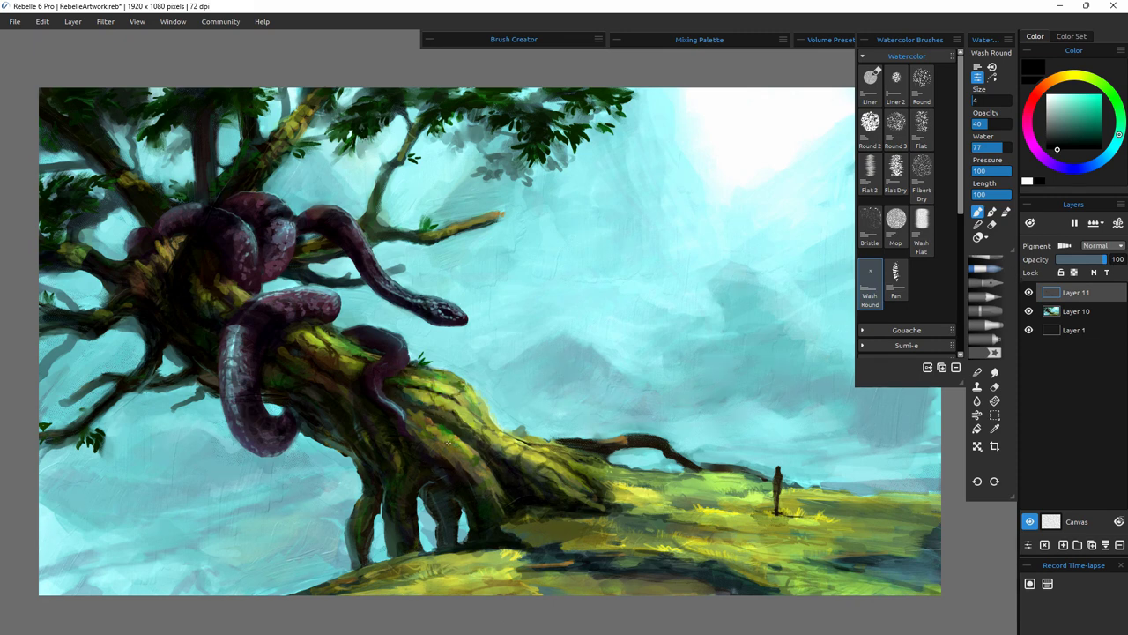
left_click_drag(364, 514, 357, 541)
mouse_move(525, 465)
left_mouse_down()
mouse_move(575, 453)
mouse_move(610, 469)
left_mouse_up()
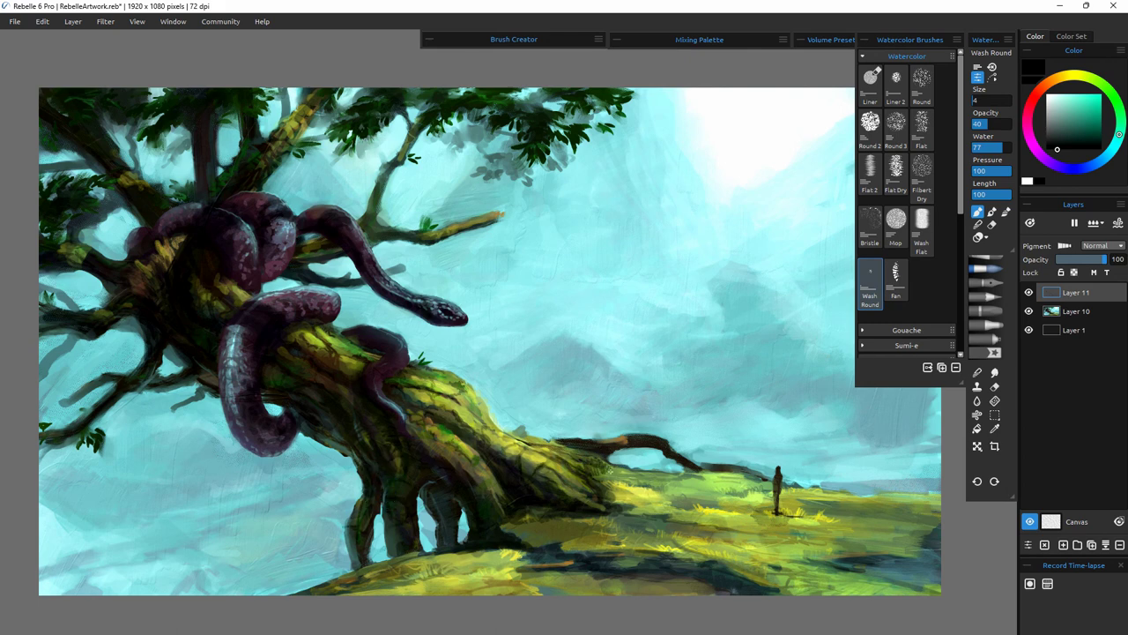
- Add fine dark strokes across the grassy hill and blend them into the ground
mouse_move(684, 523)
left_mouse_down()
mouse_move(793, 553)
mouse_move(917, 560)
mouse_move(878, 574)
mouse_move(862, 564)
mouse_move(940, 564)
mouse_move(925, 539)
mouse_move(815, 527)
left_mouse_up()
mouse_move(467, 575)
left_mouse_down()
mouse_move(377, 567)
mouse_move(424, 555)
mouse_move(408, 579)
mouse_move(530, 573)
mouse_move(516, 581)
mouse_move(541, 588)
mouse_move(705, 567)
mouse_move(841, 593)
left_mouse_up()
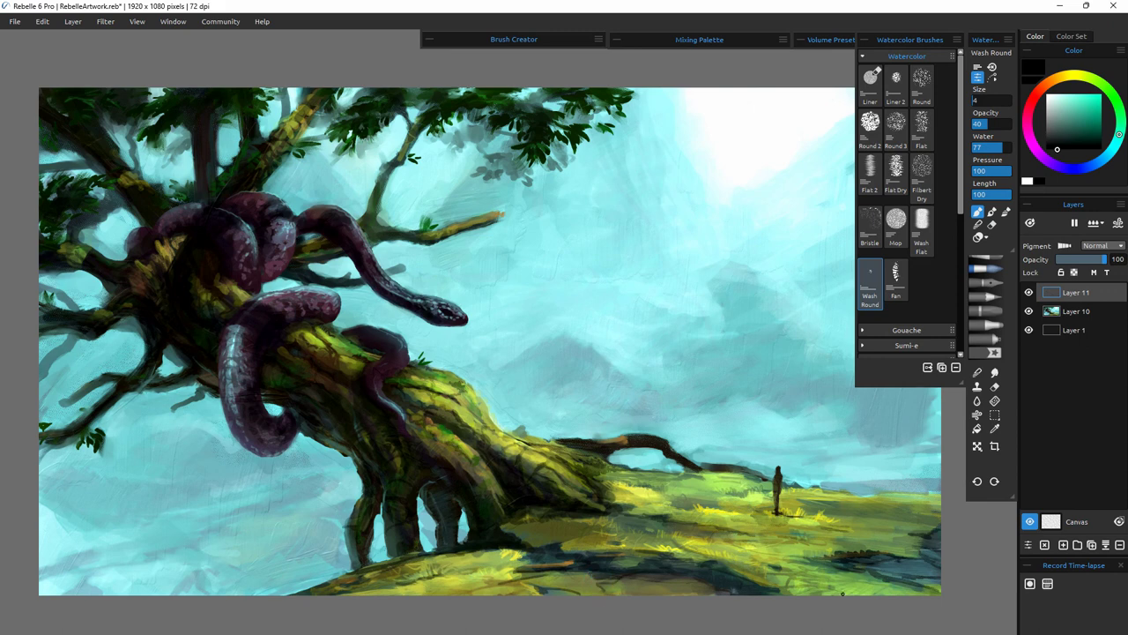
left_click(977, 223)
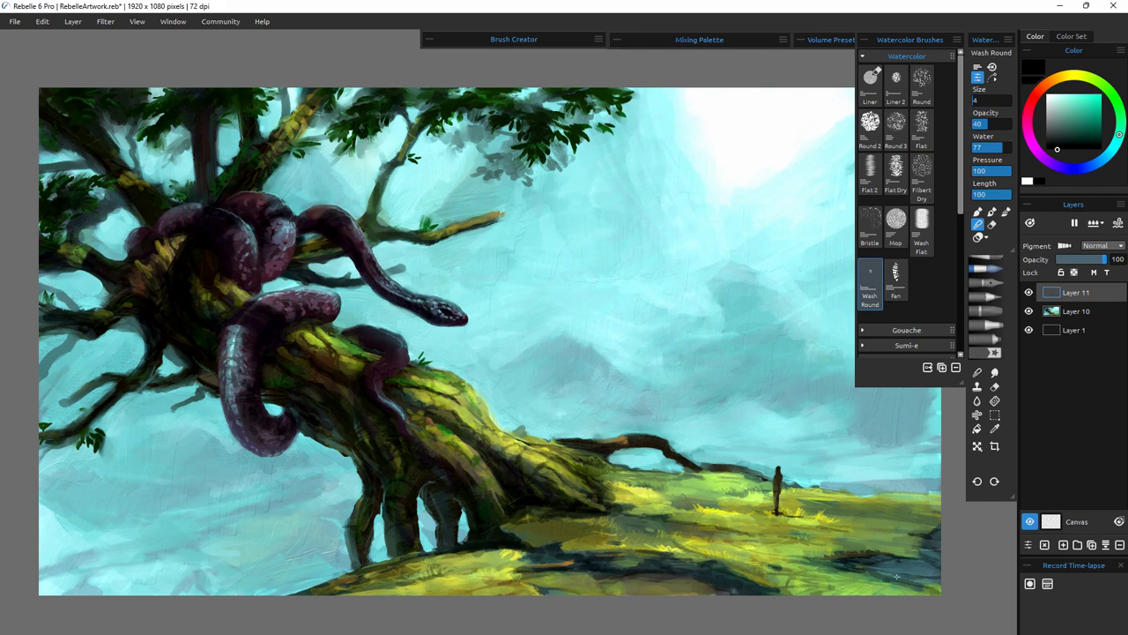
left_click(992, 211)
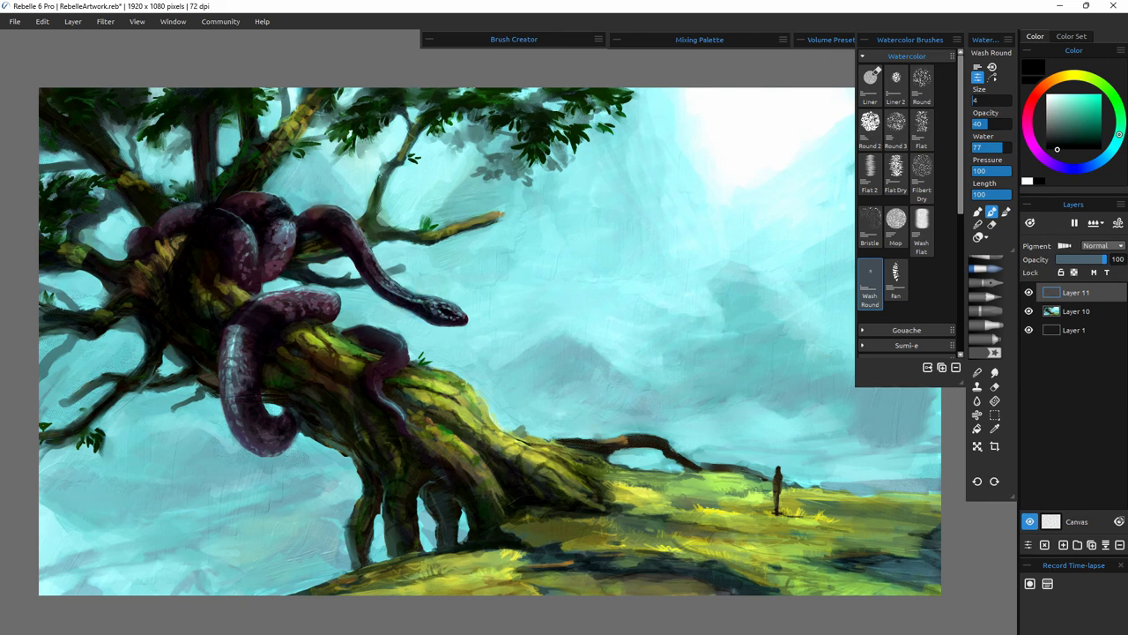
- Try the 8B pencil with a short stroke over the distant mountains and clear it
left_click(987, 297)
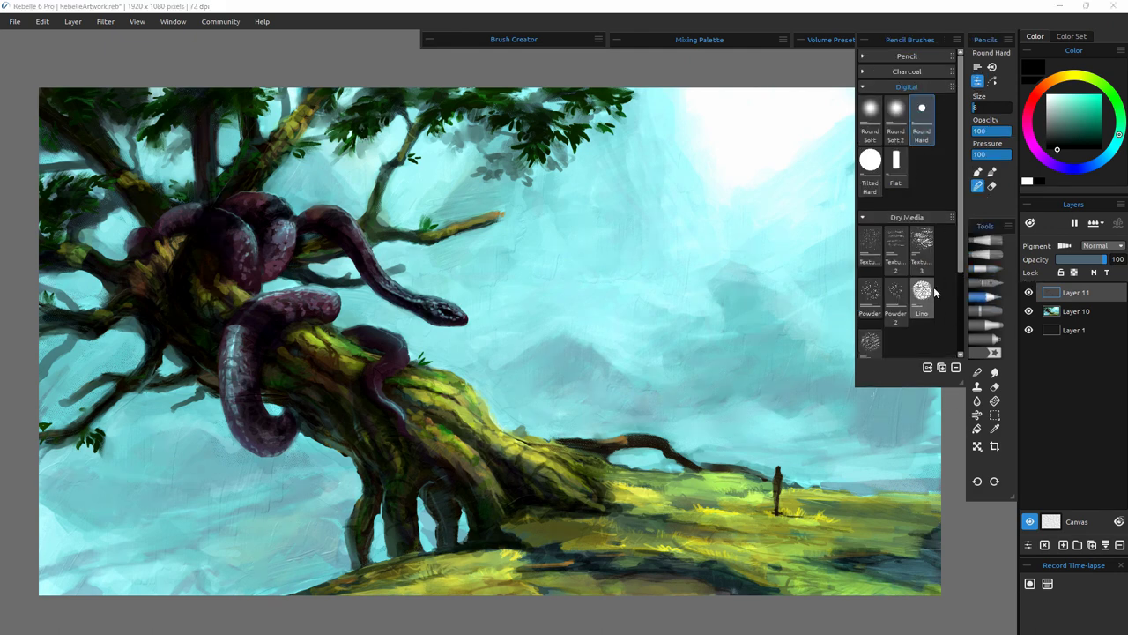
mouse_move(960, 252)
left_mouse_down()
mouse_move(957, 365)
mouse_move(964, 161)
left_mouse_up()
left_click(865, 89)
left_click(864, 56)
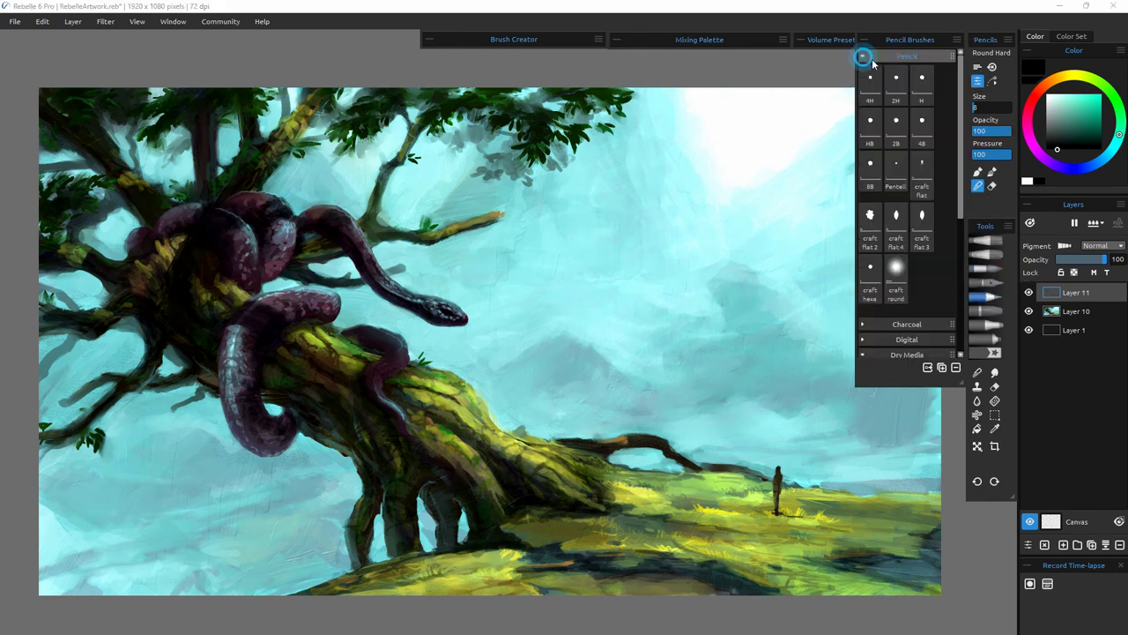
left_click(872, 172)
left_click_drag(751, 413, 761, 407)
left_click(992, 172)
left_click(977, 171)
key("Delete")
- Try the Bullet ink pen with short strokes over the distant mountains and undo them
left_click(991, 283)
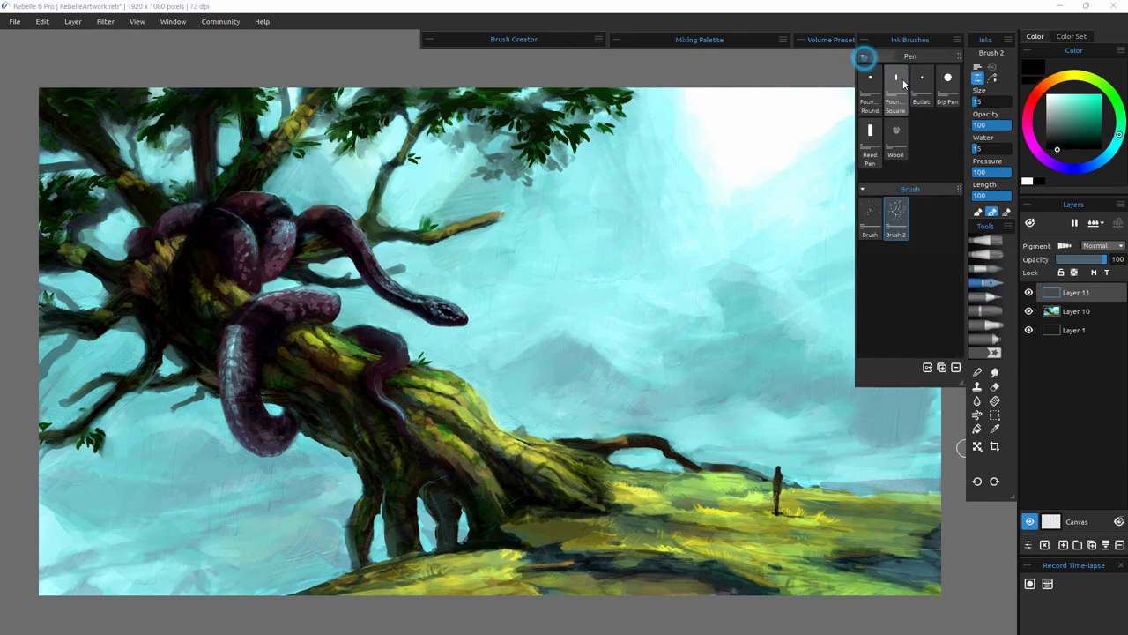
left_click(922, 85)
left_click_drag(737, 399, 763, 392)
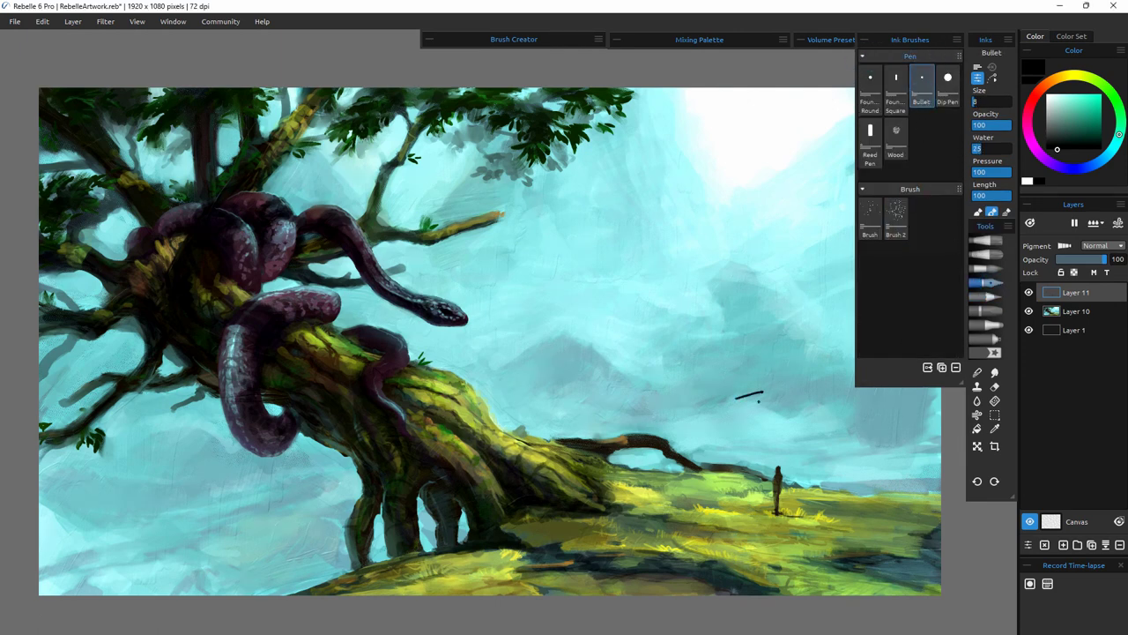
key("ctrl+z")
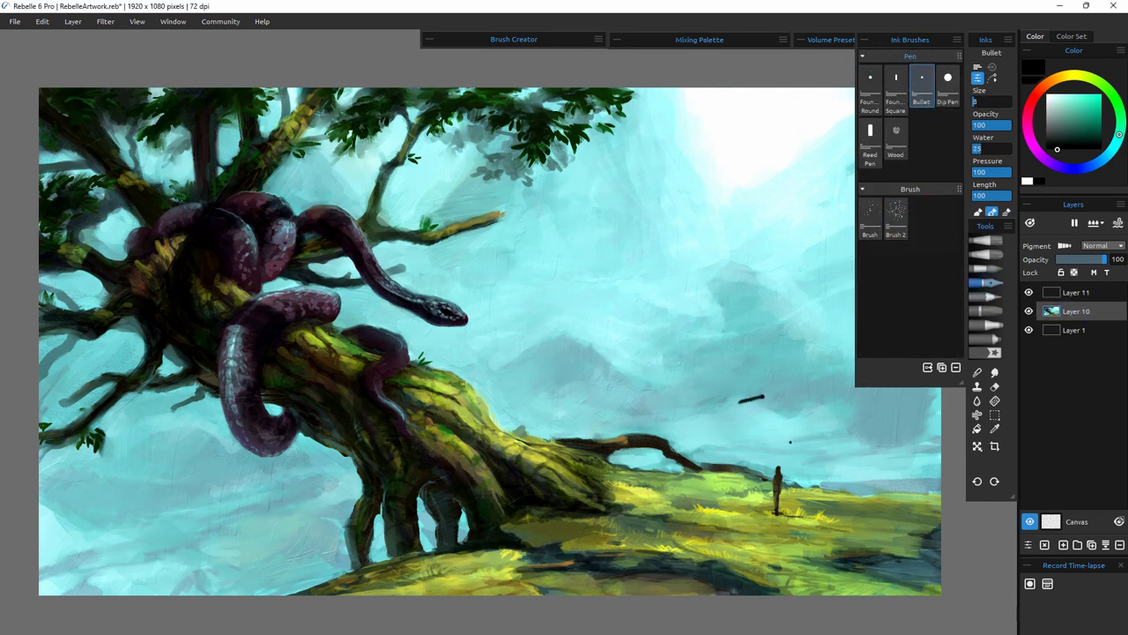
left_click(909, 56)
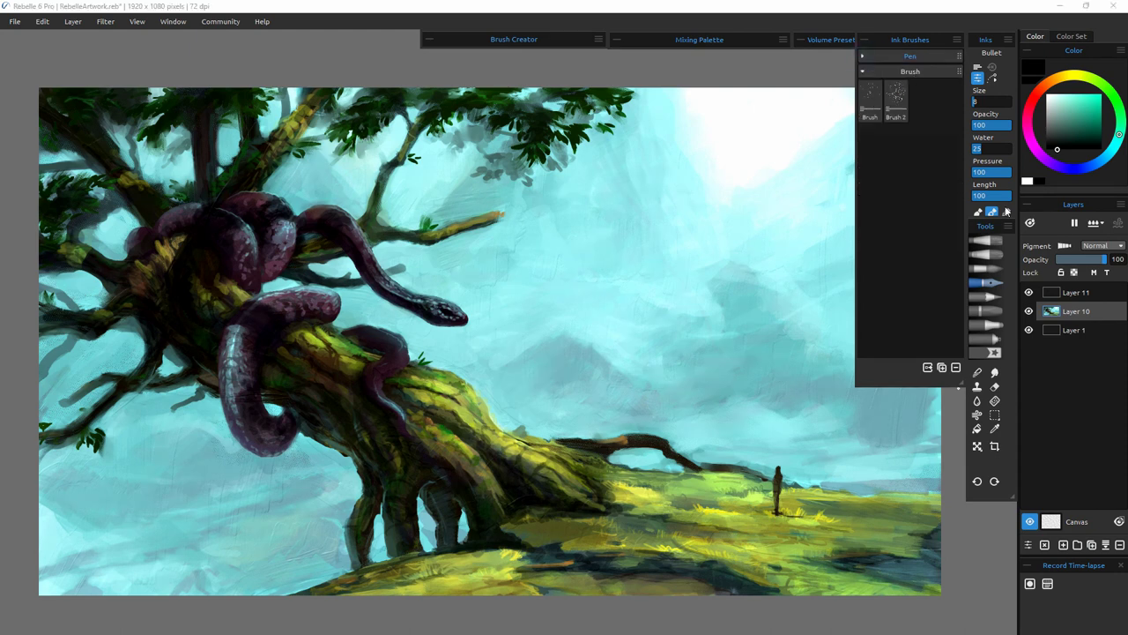
- Add a new layer above Layer 10 and test the 4B and 8B pencils on it, undoing the strokes
left_click(996, 296)
left_click(1063, 545)
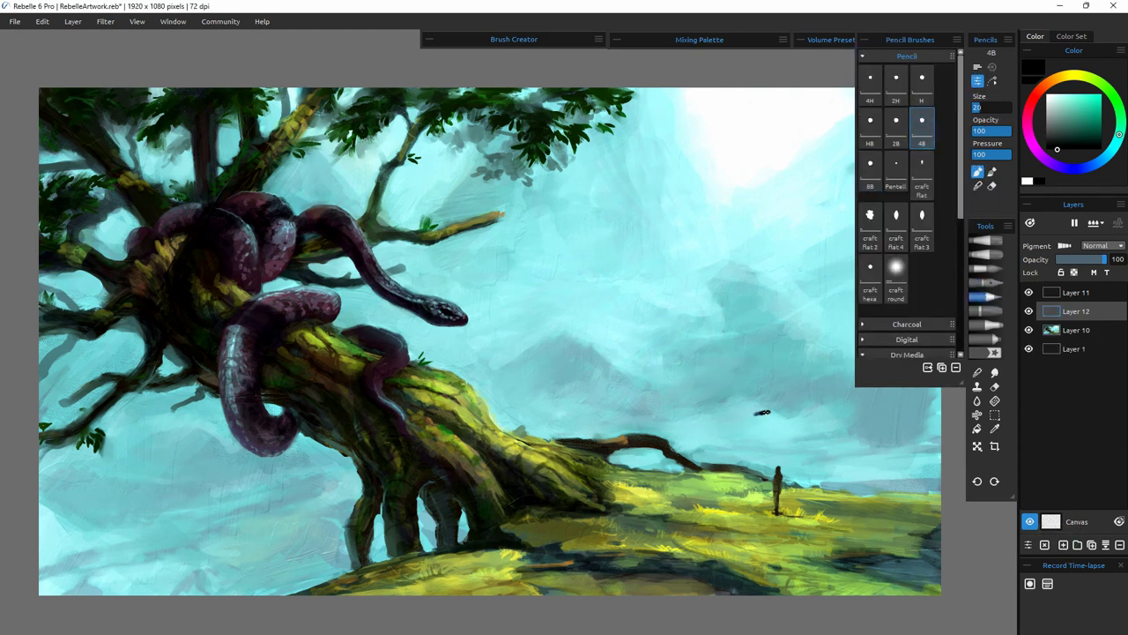
left_click(871, 170)
left_click_drag(742, 407, 777, 407)
key("ctrl+z")
key("ctrl+z")
key("ctrl+z")
- Select the craft hexa pencil, test it on the sky with the strokes undone, and set its size to 3
left_click(869, 273)
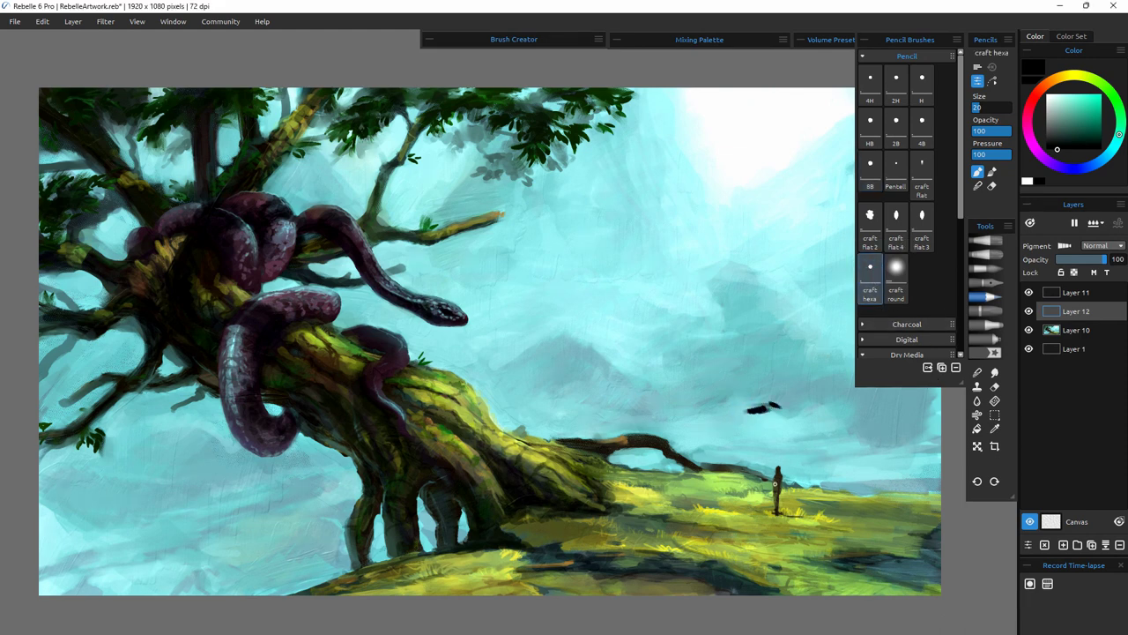
key("ctrl+z")
left_click(975, 108)
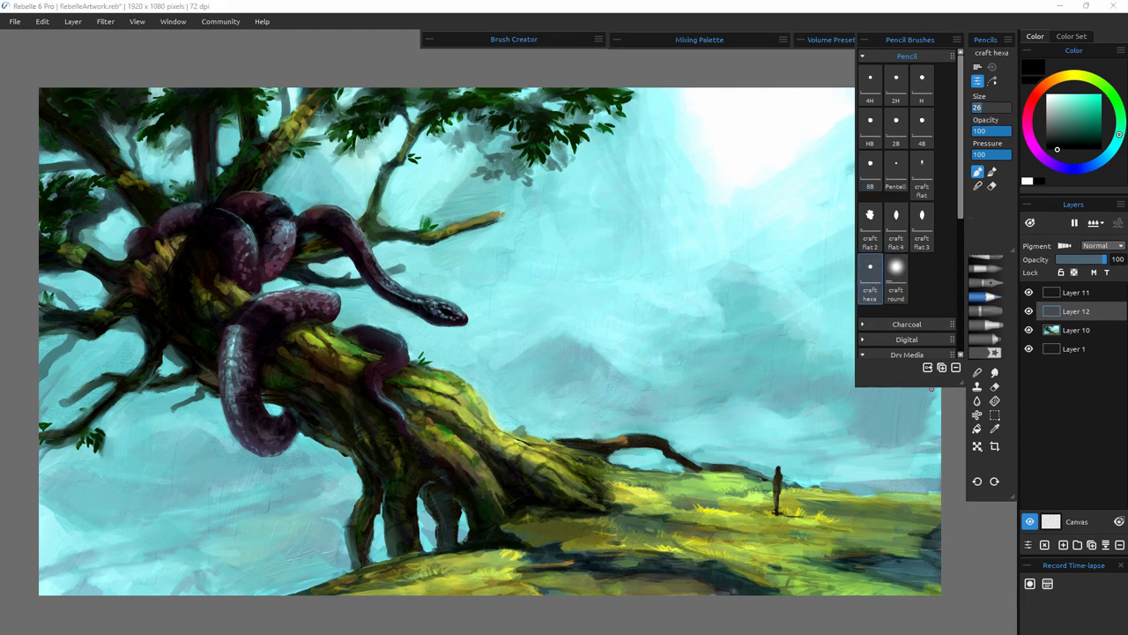
left_click(976, 109)
left_click_drag(751, 387, 761, 385)
key("ctrl+z")
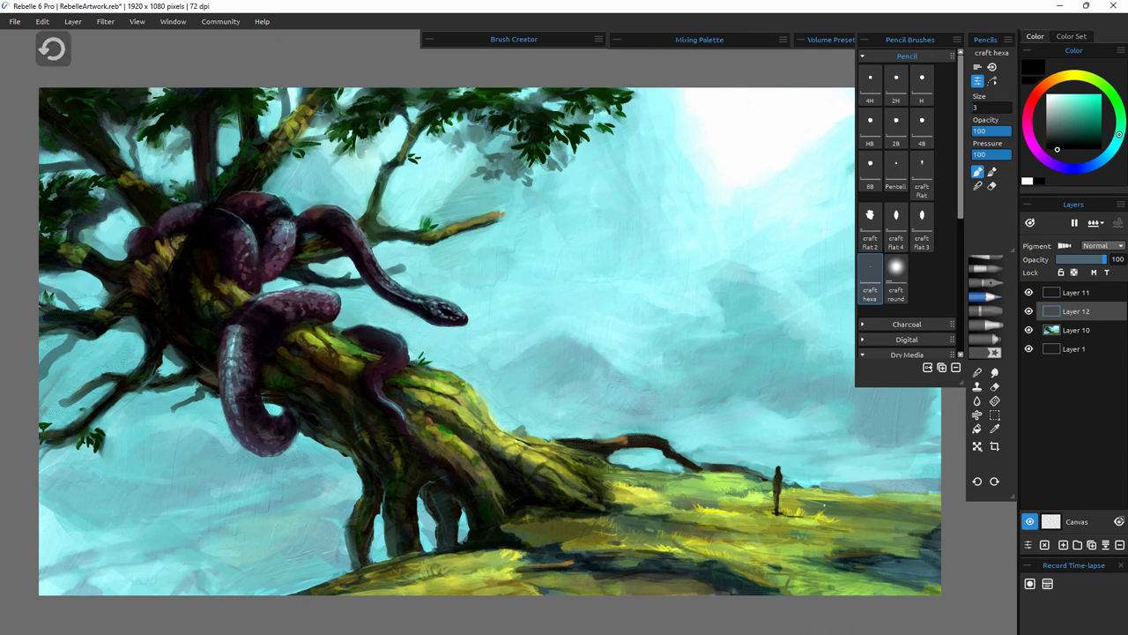
- Paint fine highlights on the snake's head, coils and tail using pale cyan and a blue sampled from the sky
left_click(1058, 99)
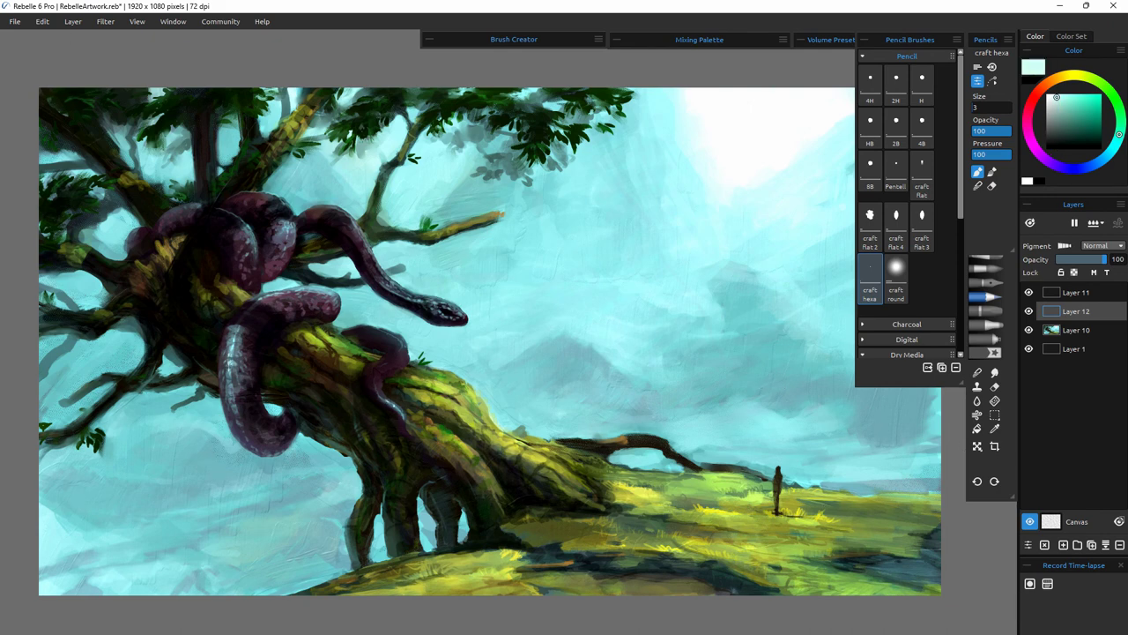
left_click_drag(400, 407, 404, 423)
left_click(415, 284, "alt")
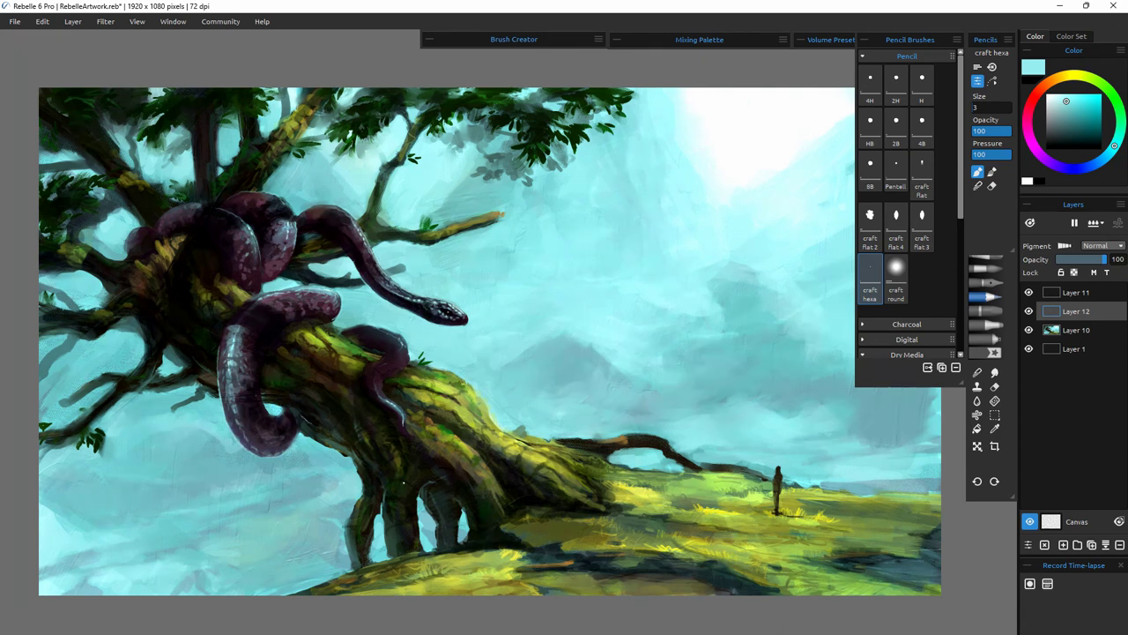
- Set the pencil's opacity to 32 and paint fine ochre bark strokes on the trunk beside the snake's upper coils
left_click(985, 131)
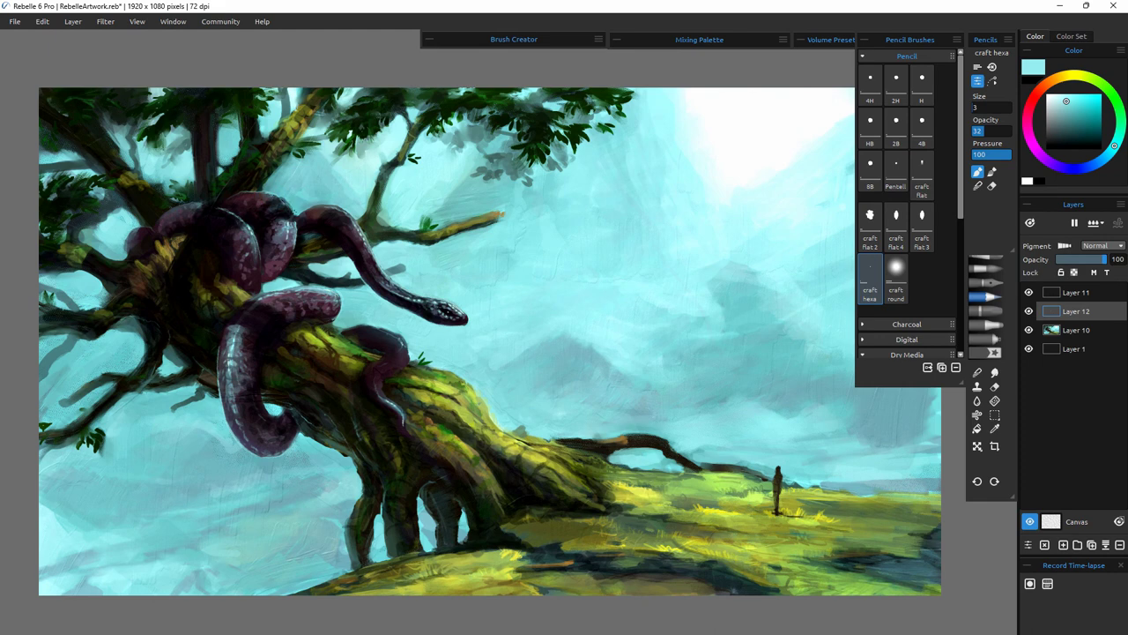
left_click(1115, 99)
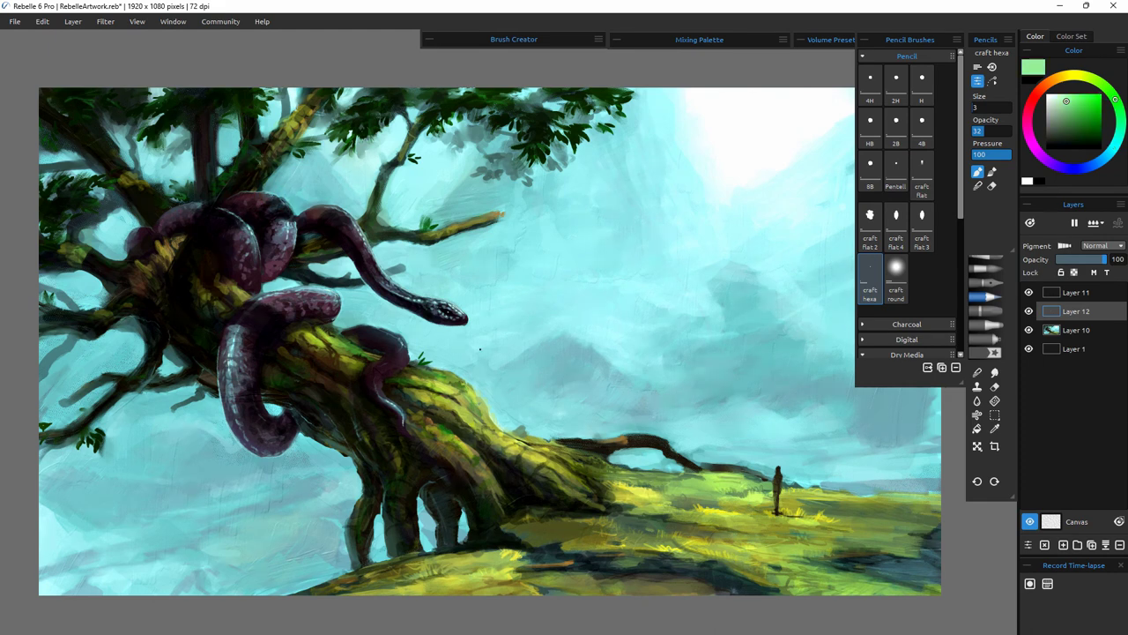
left_click(1077, 115)
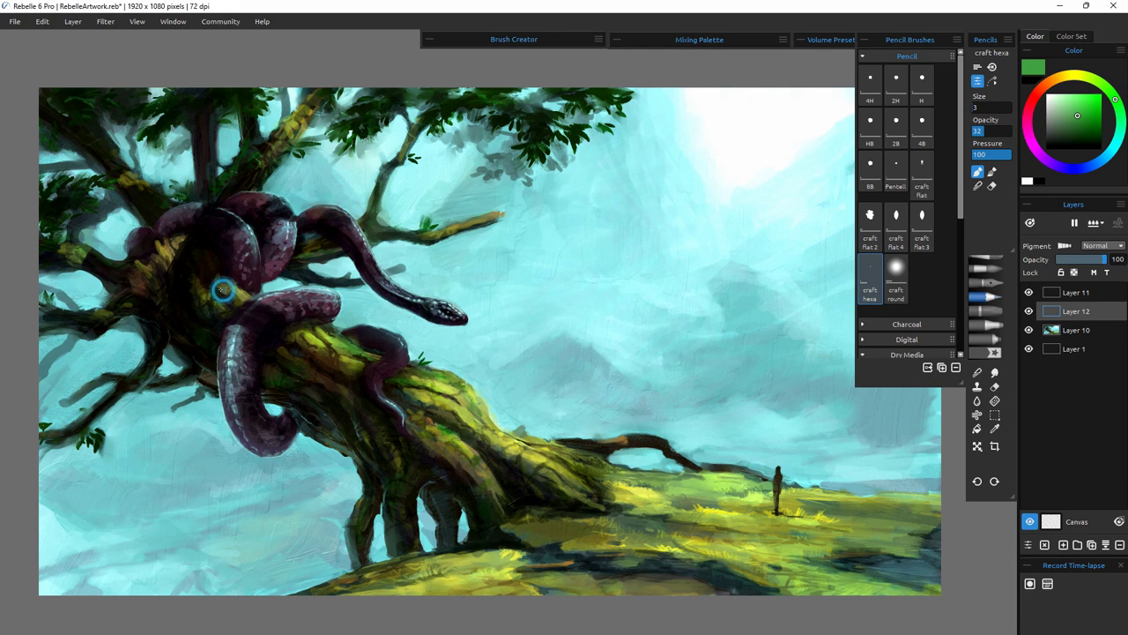
left_click(158, 245, "alt")
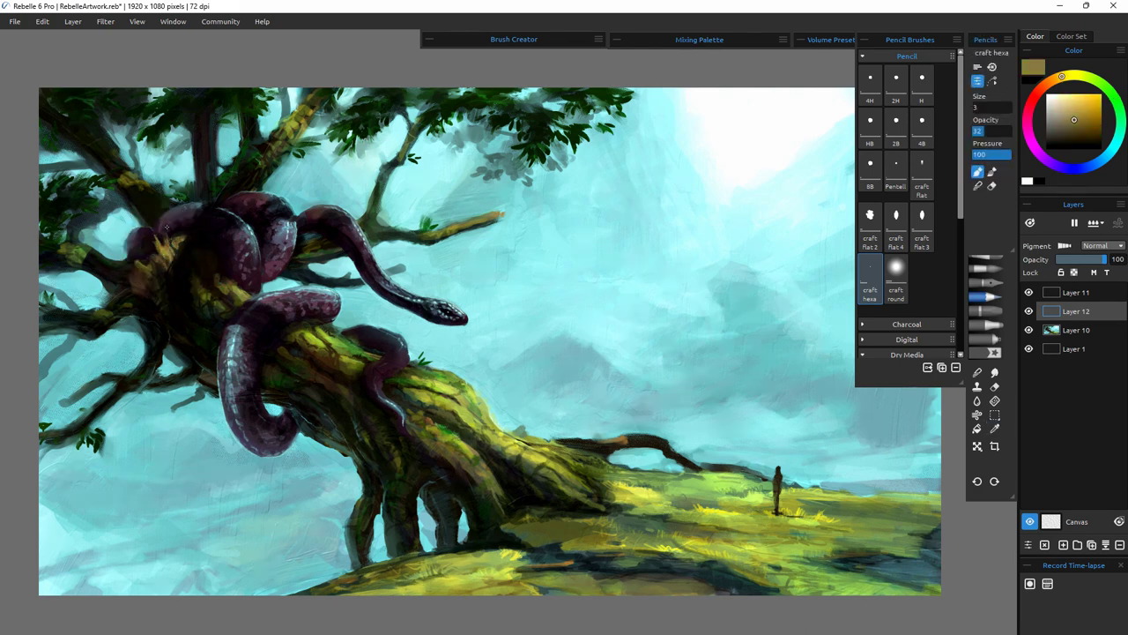
mouse_move(166, 226)
left_mouse_down()
mouse_move(139, 262)
mouse_move(155, 259)
mouse_move(145, 286)
mouse_move(104, 314)
mouse_move(167, 247)
left_mouse_up()
left_click(1082, 110)
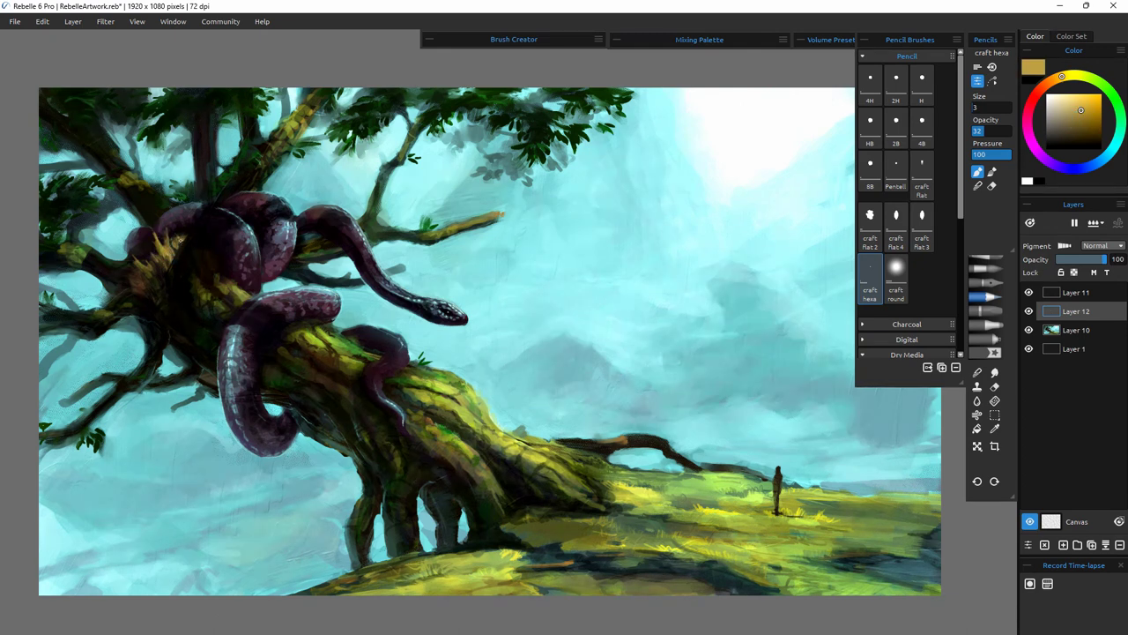
- Paint light golden highlights along the broken branch below the snake's neck and the dark branch behind the hill
left_click(471, 216, "alt")
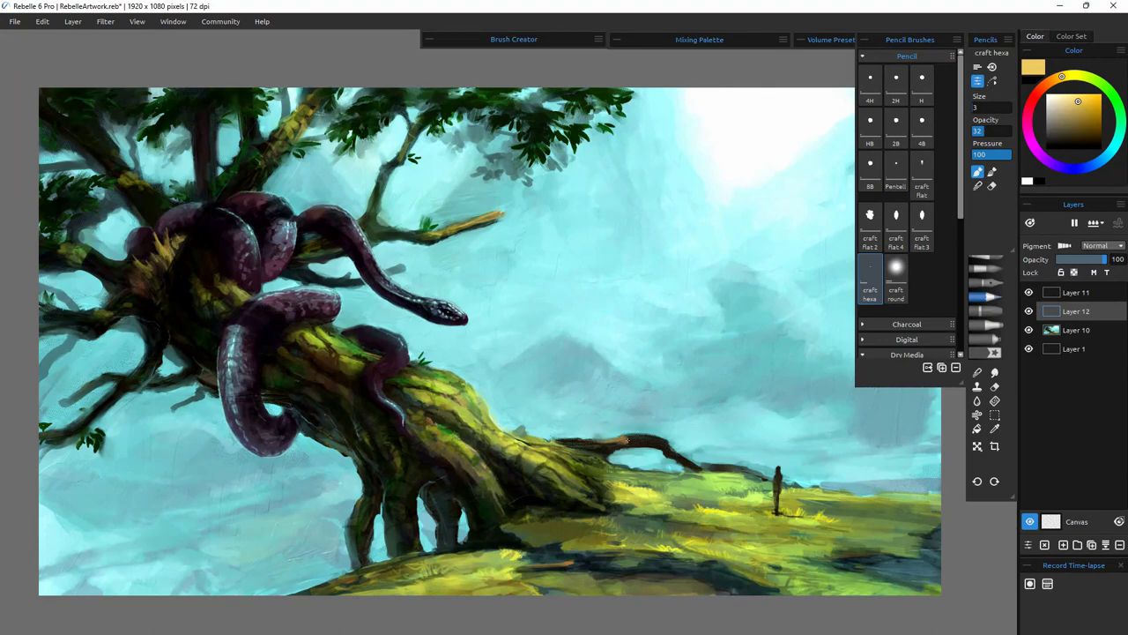
left_click_drag(560, 440, 582, 442)
mouse_move(650, 437)
left_mouse_down()
mouse_move(625, 439)
mouse_move(654, 440)
left_mouse_up()
mouse_move(561, 440)
left_mouse_down()
mouse_move(596, 445)
mouse_move(578, 447)
left_mouse_up()
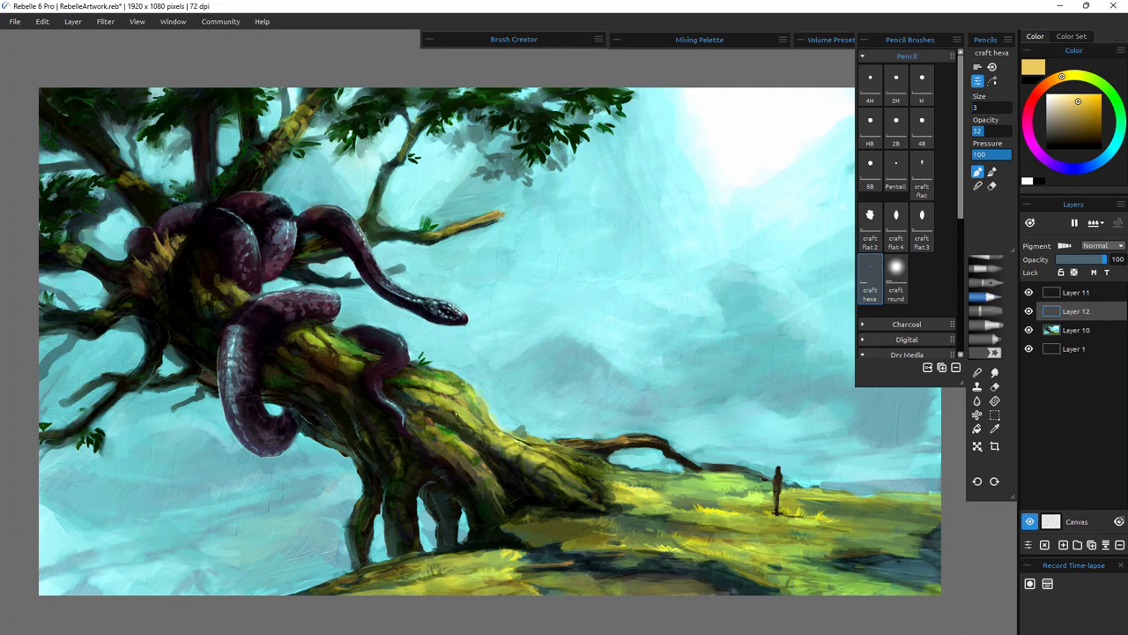
- Add muted teal and bright yellow highlights to the tree's roots and mossy trunk, blending between colours
left_click(383, 514, "alt")
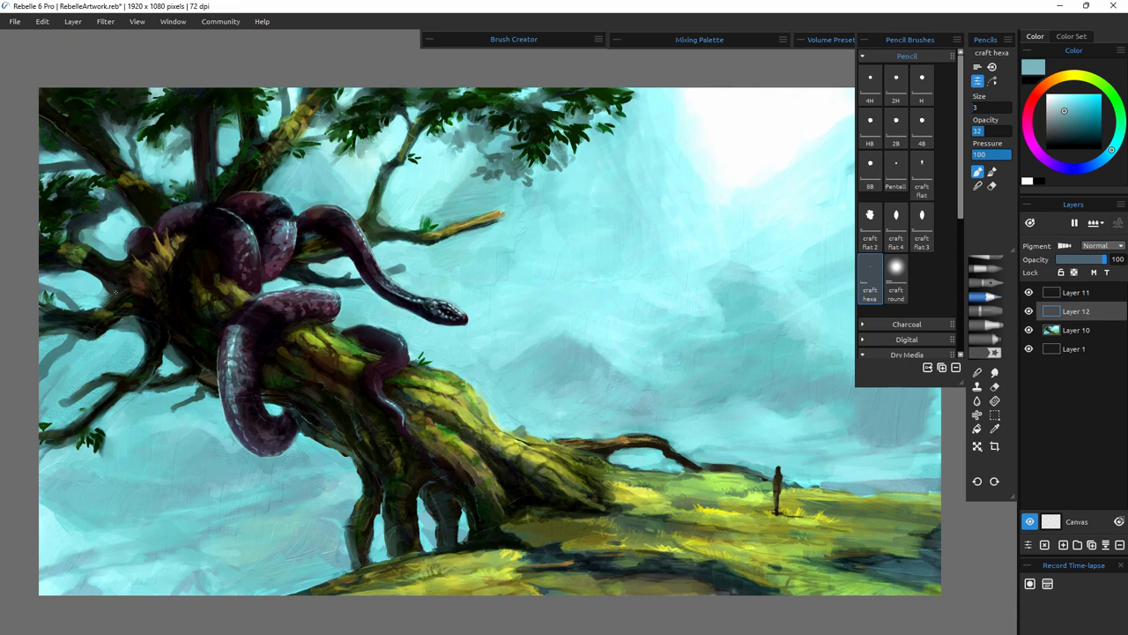
left_click(977, 186)
left_click(533, 474)
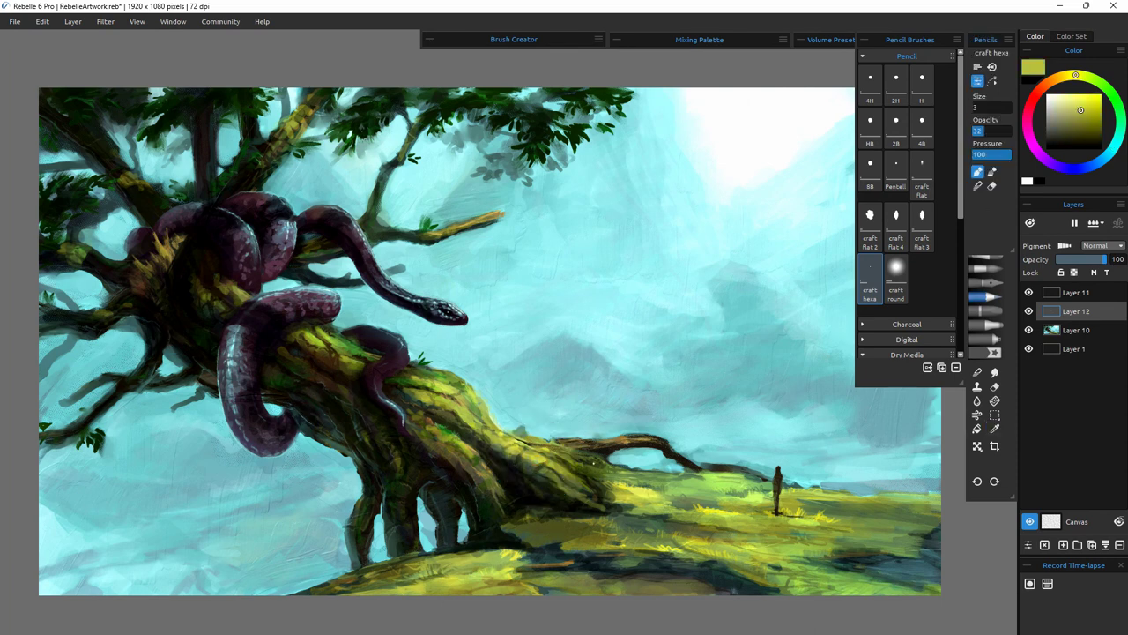
left_click(1084, 99)
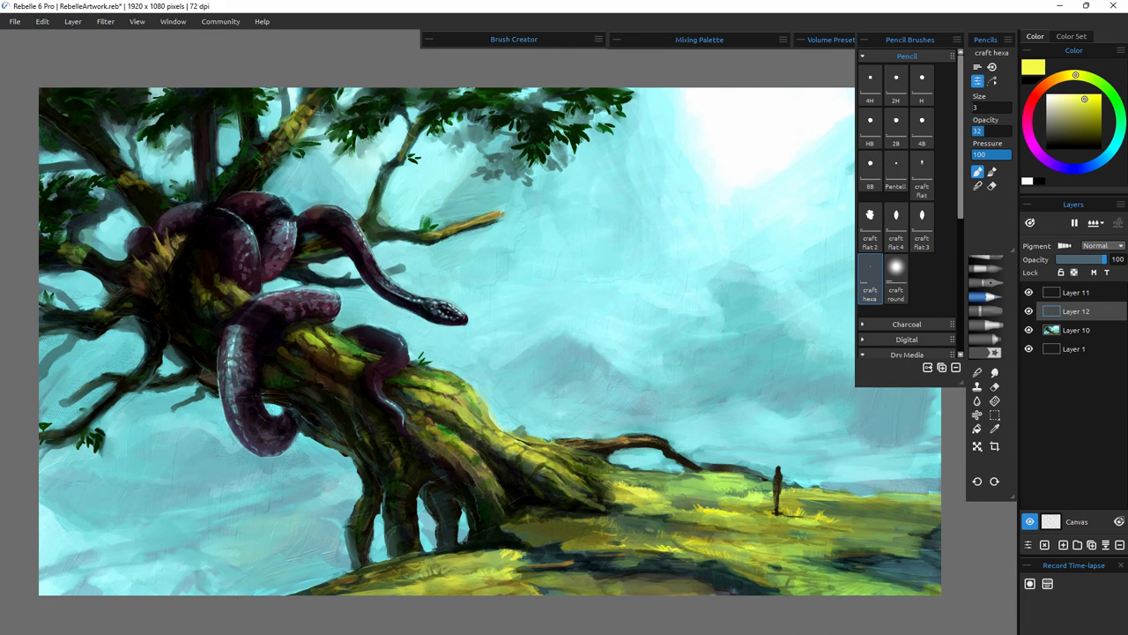
left_click(445, 401, "alt")
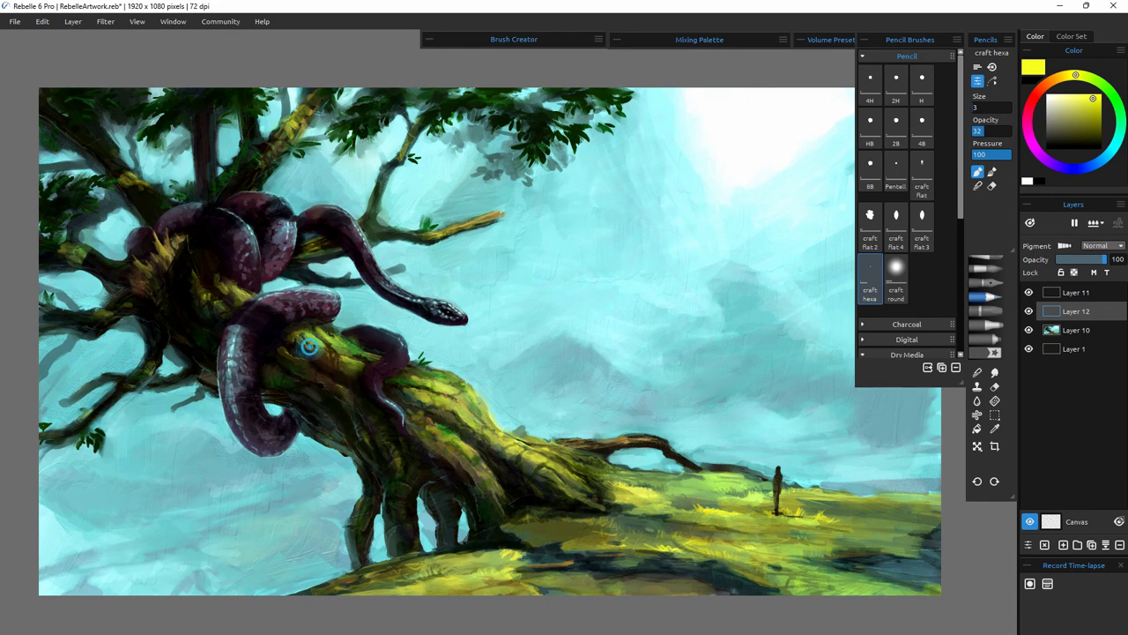
key("n")
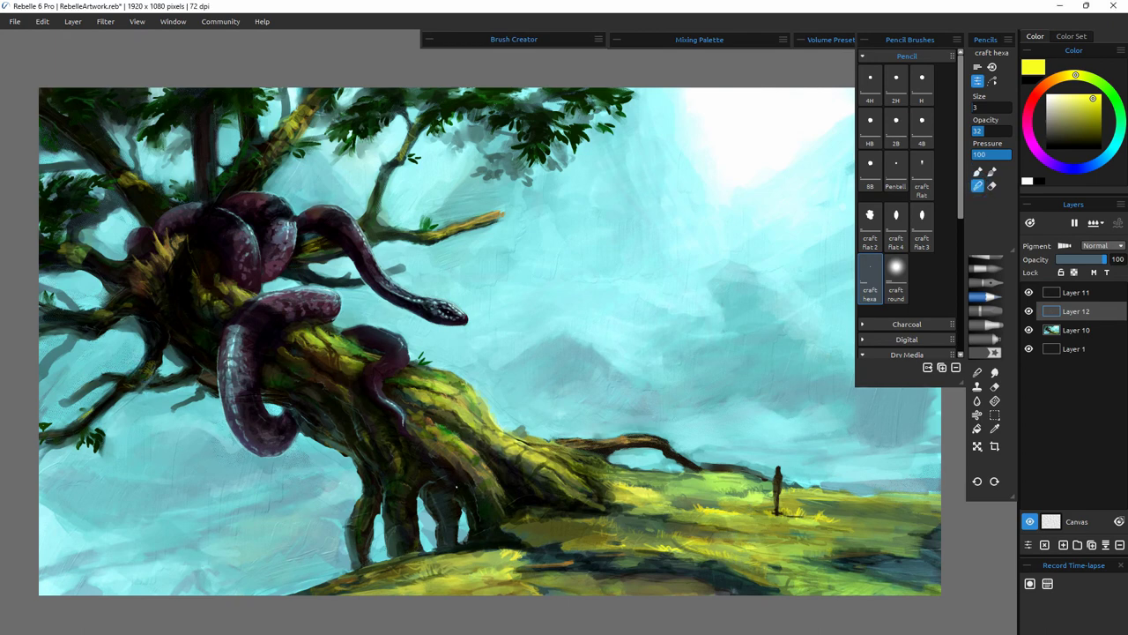
- Paint the upper body of the small standing figure in a darkened red
left_click(1033, 97)
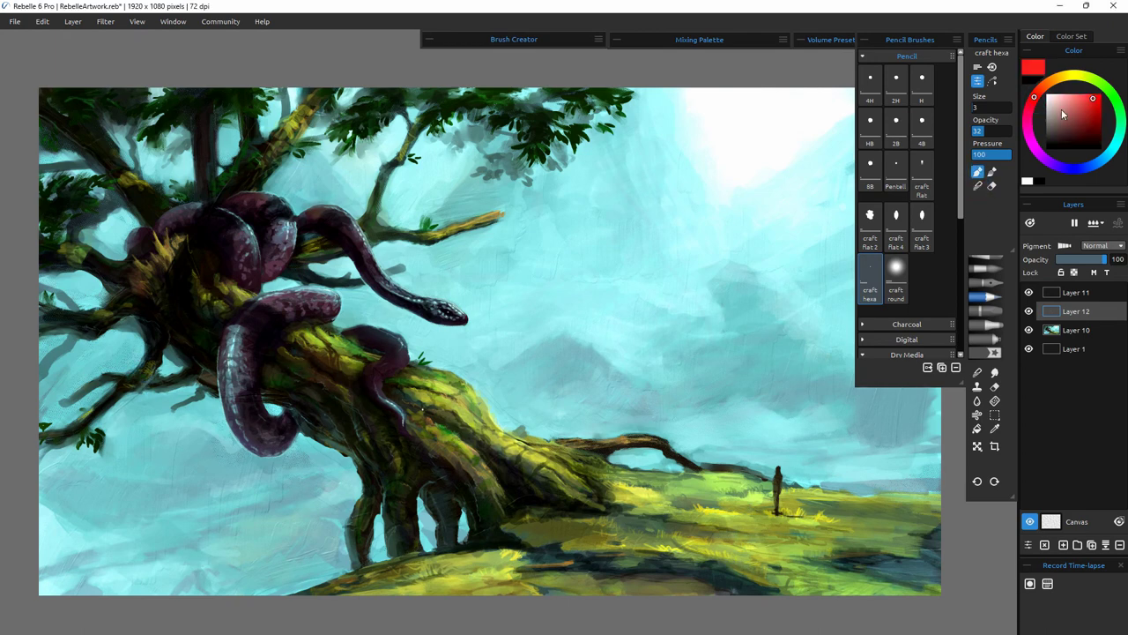
left_click(1088, 115)
mouse_move(1035, 95)
left_mouse_down()
mouse_move(1042, 87)
mouse_move(1036, 94)
left_mouse_up()
left_click(1045, 86)
left_click(1084, 121)
left_click_drag(777, 494, 776, 507)
- Paint the lower body of the small standing figure in blue darkened to near-black and blend the strokes
left_click(1089, 166)
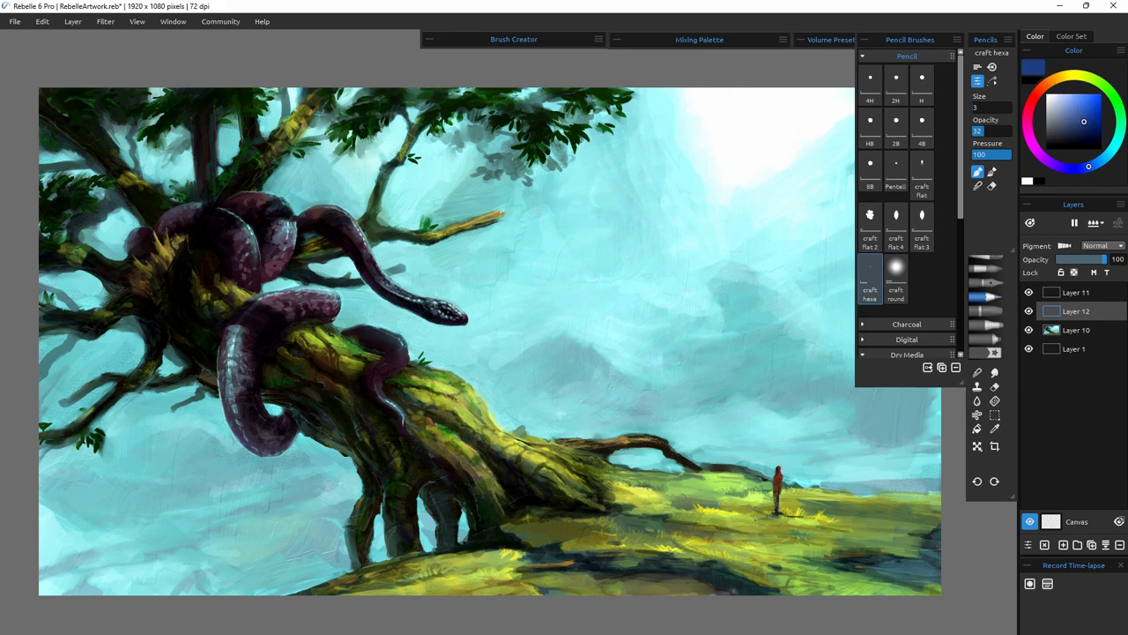
left_click(1077, 146)
left_click(978, 186)
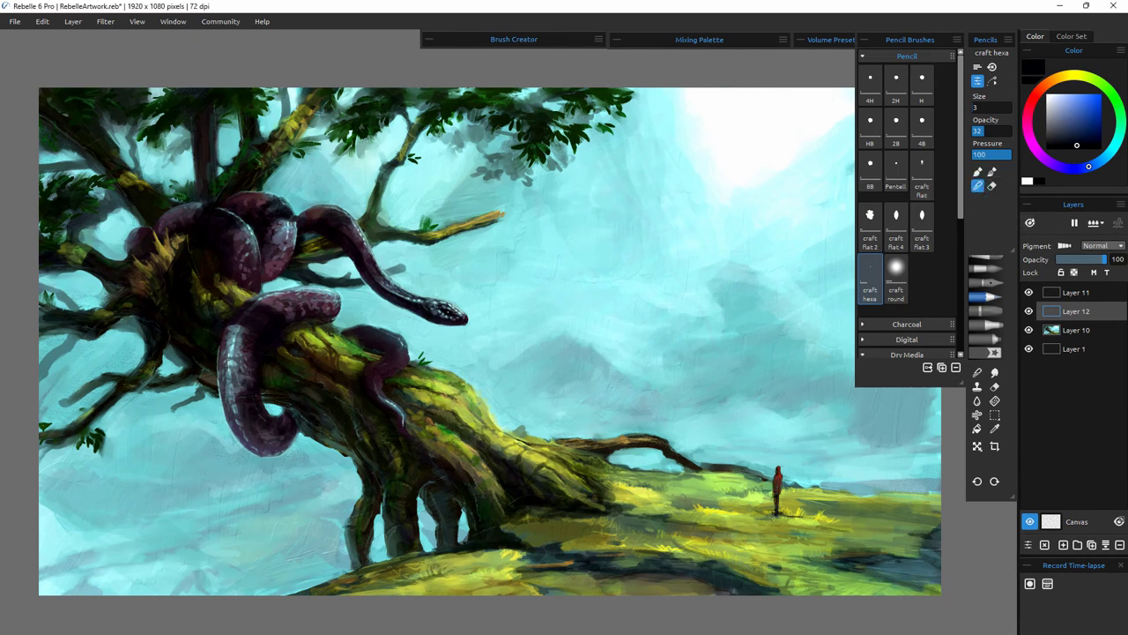
- Set the pencil's size to 5 and paint bright yellow grass strokes along the edge of the foreground hill
left_click(974, 108)
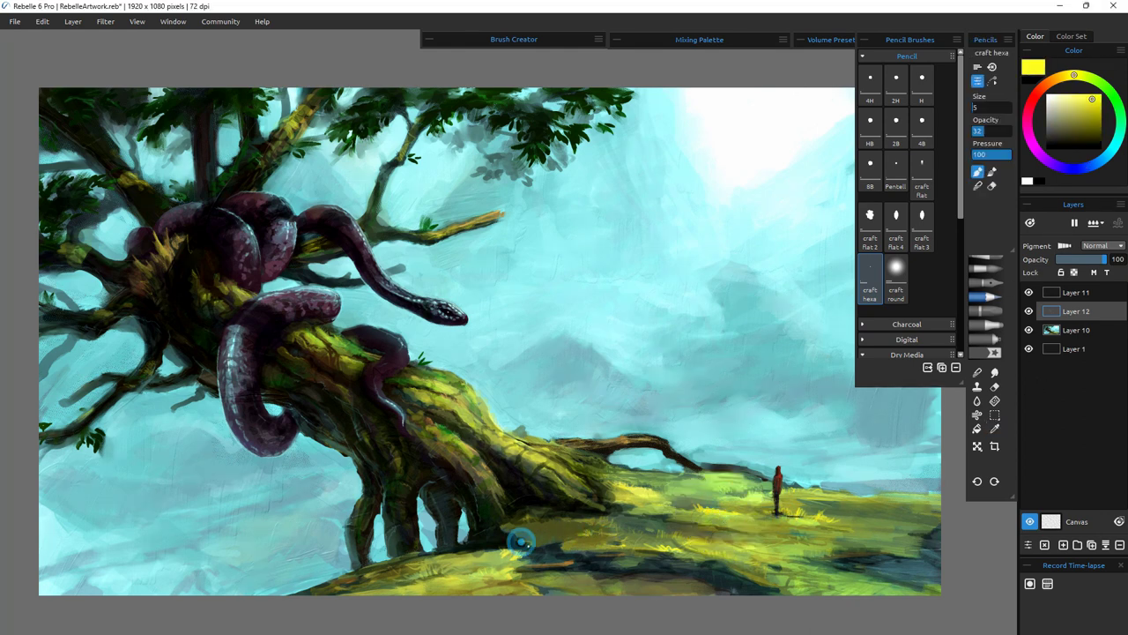
left_click_drag(512, 558, 518, 553)
left_click_drag(562, 553, 607, 554)
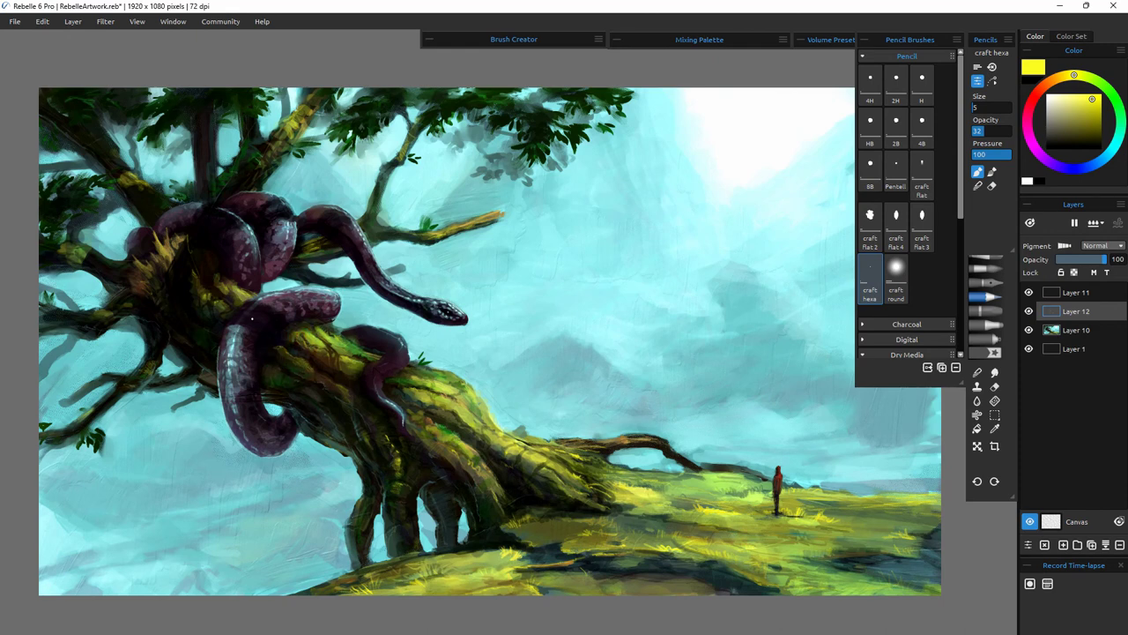
- Retouch the sky between the tree's branches and around the snake's upper coils with sampled teal tones
left_click(977, 186)
left_click(147, 411, "alt")
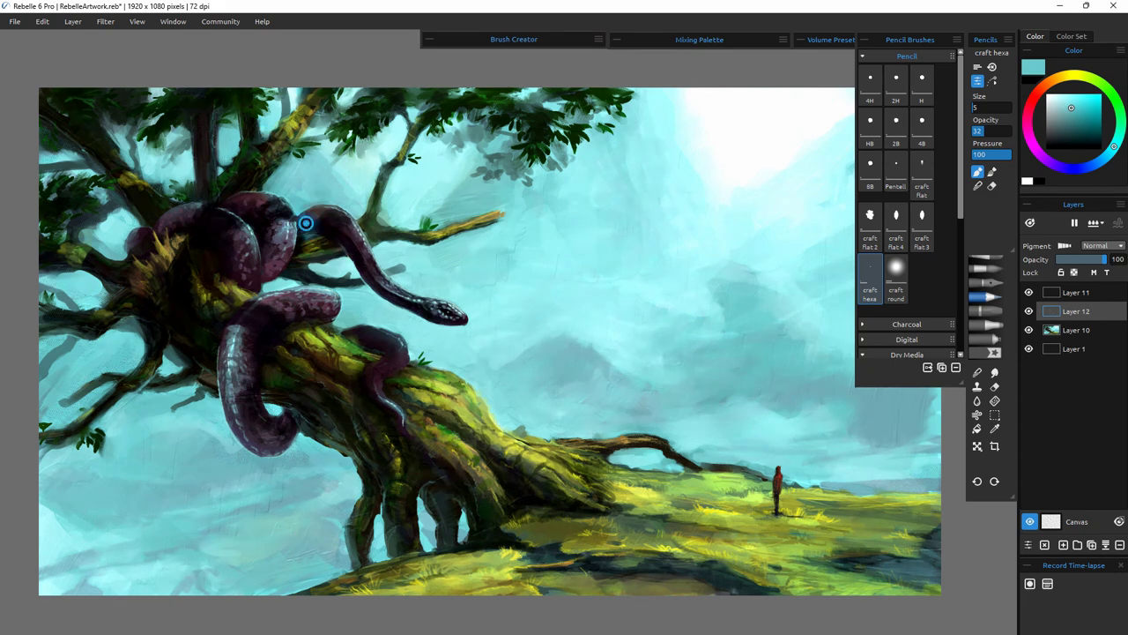
left_click(327, 202, "alt")
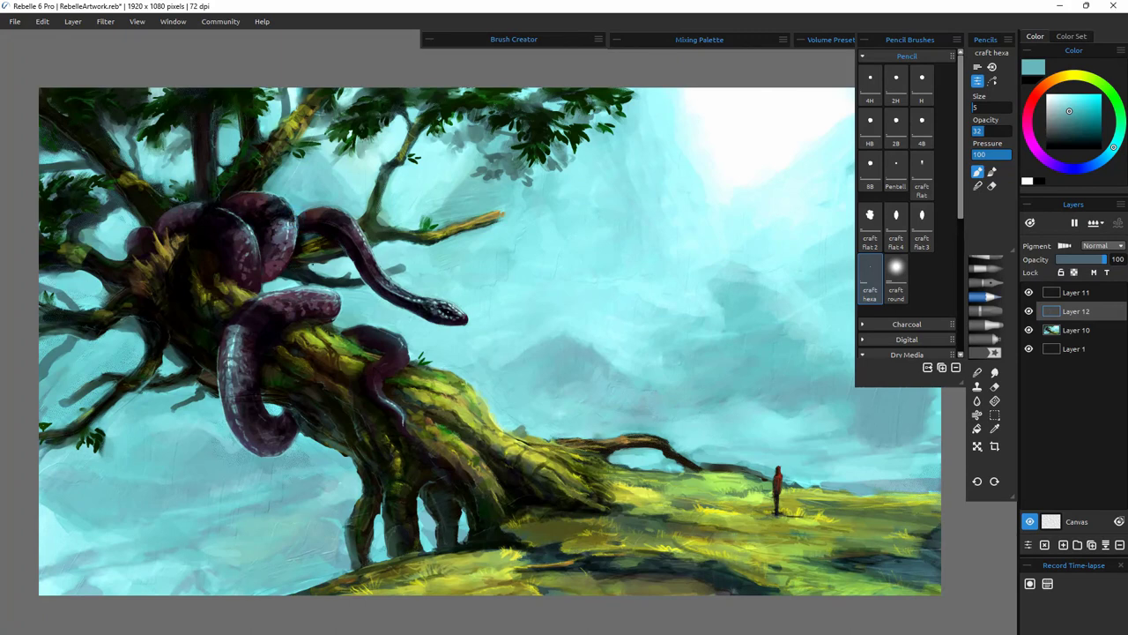
left_click_drag(373, 232, 395, 229)
left_click(538, 337, "alt")
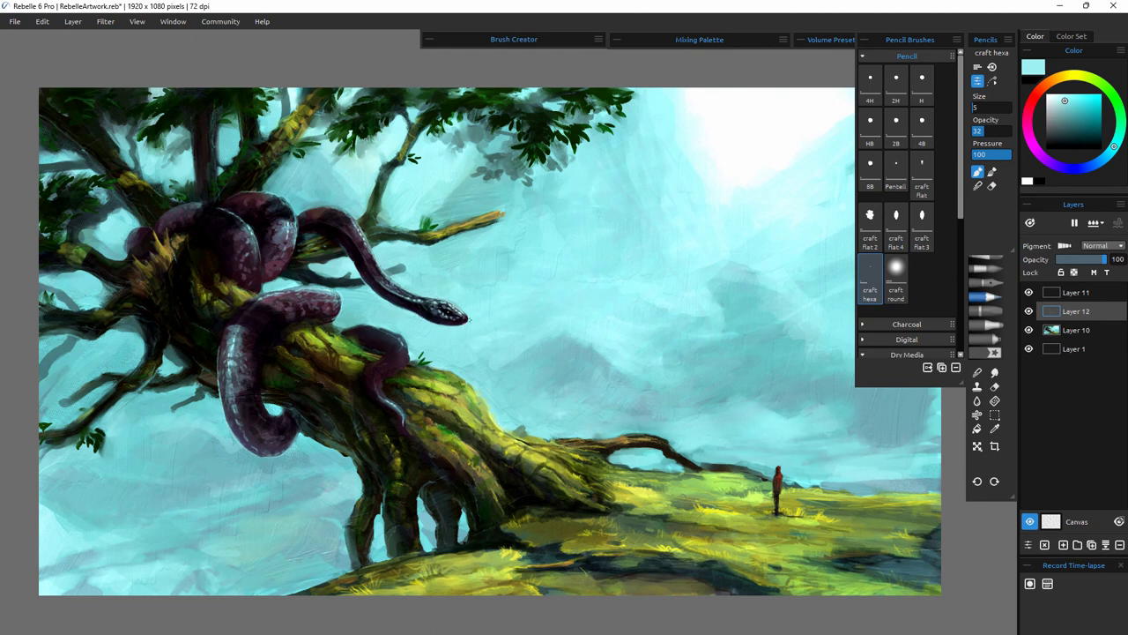
- Add brown bark strokes to the trunk below the snake's coils, lightened through orange to pale orange highlights
left_click(338, 361, "alt")
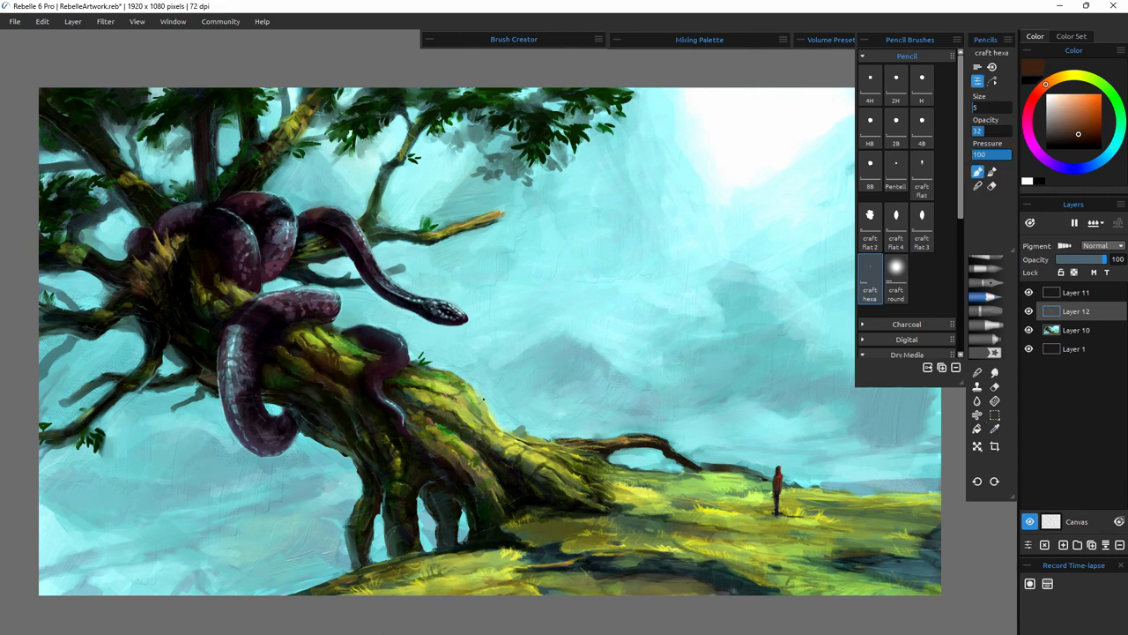
left_click_drag(327, 359, 320, 375)
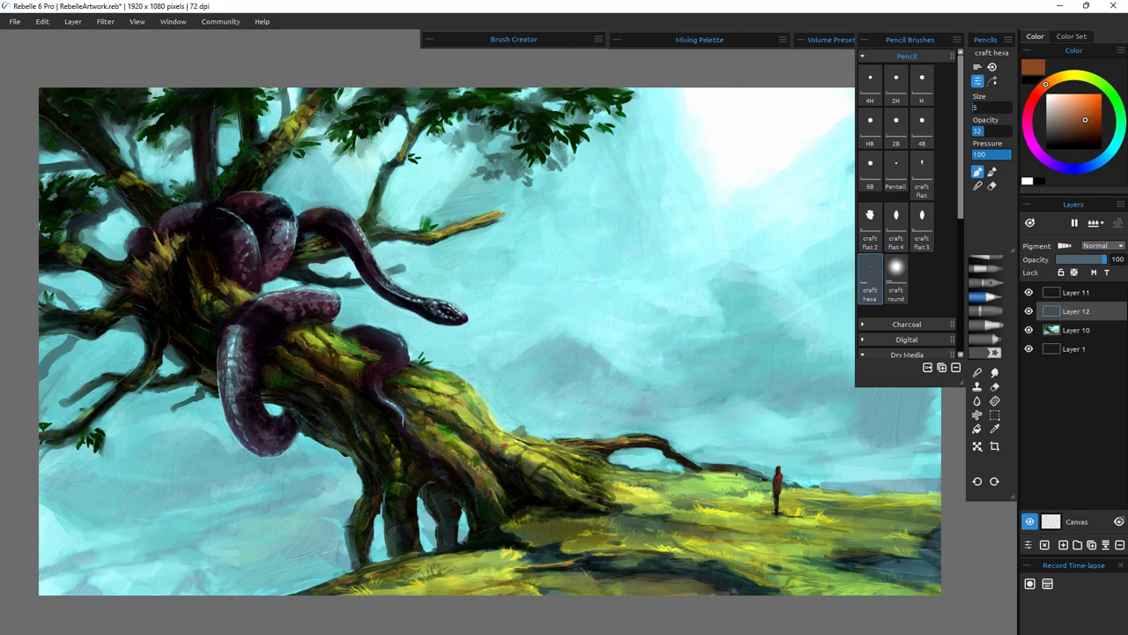
left_click(979, 186)
left_click(1087, 107)
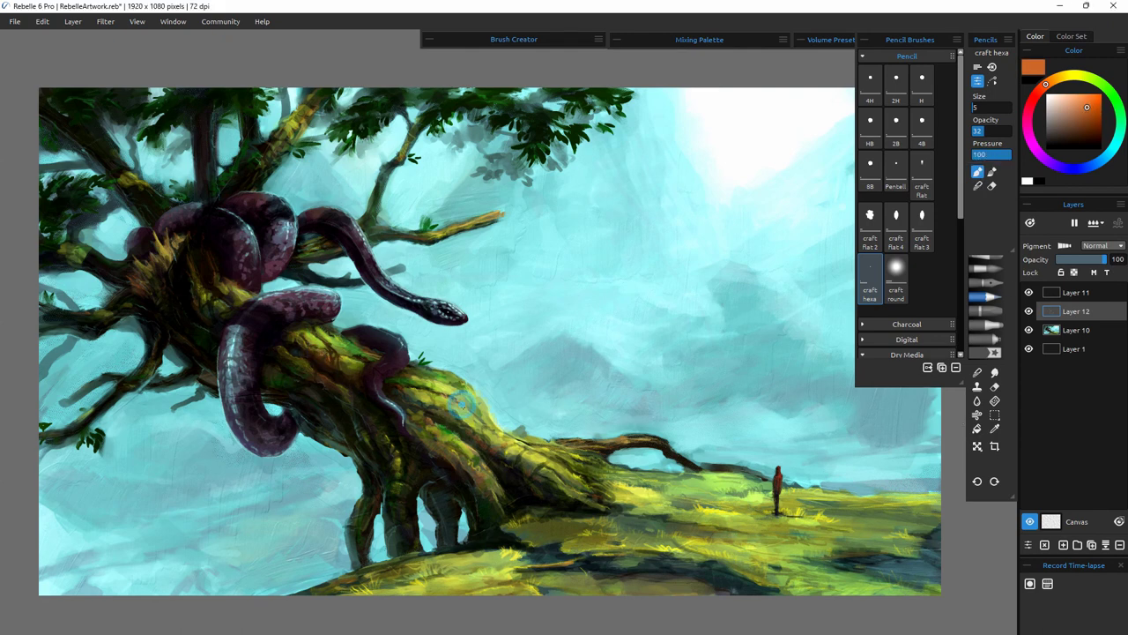
left_click(1085, 100)
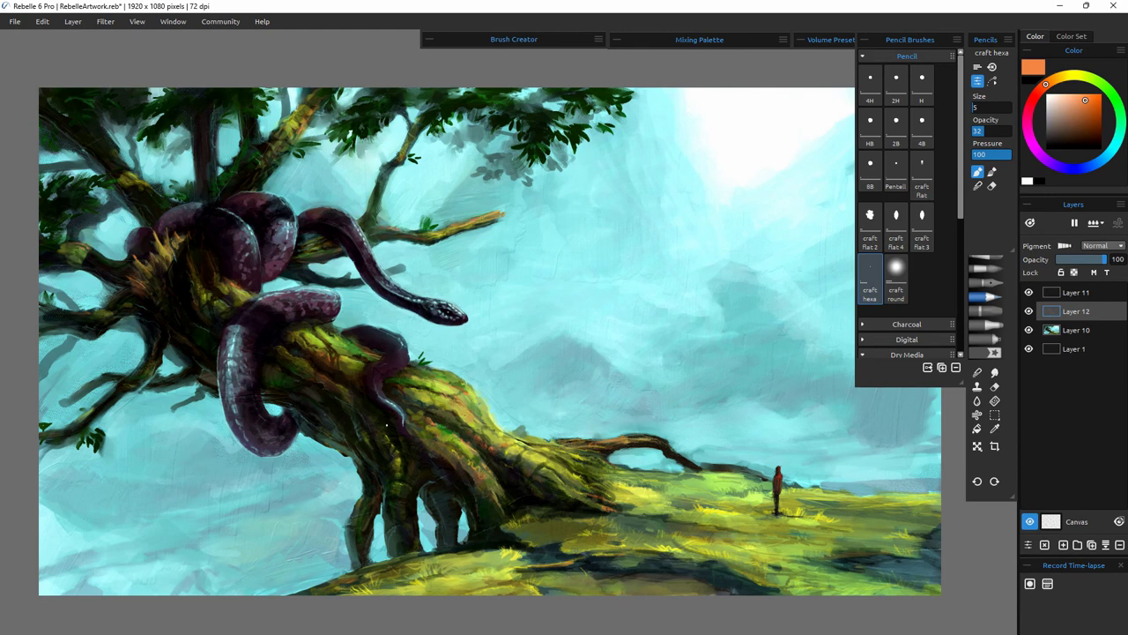
- Add sampled yellow-green highlights to the broken branch below the snake's neck and the upper branches
left_click(452, 390, "alt")
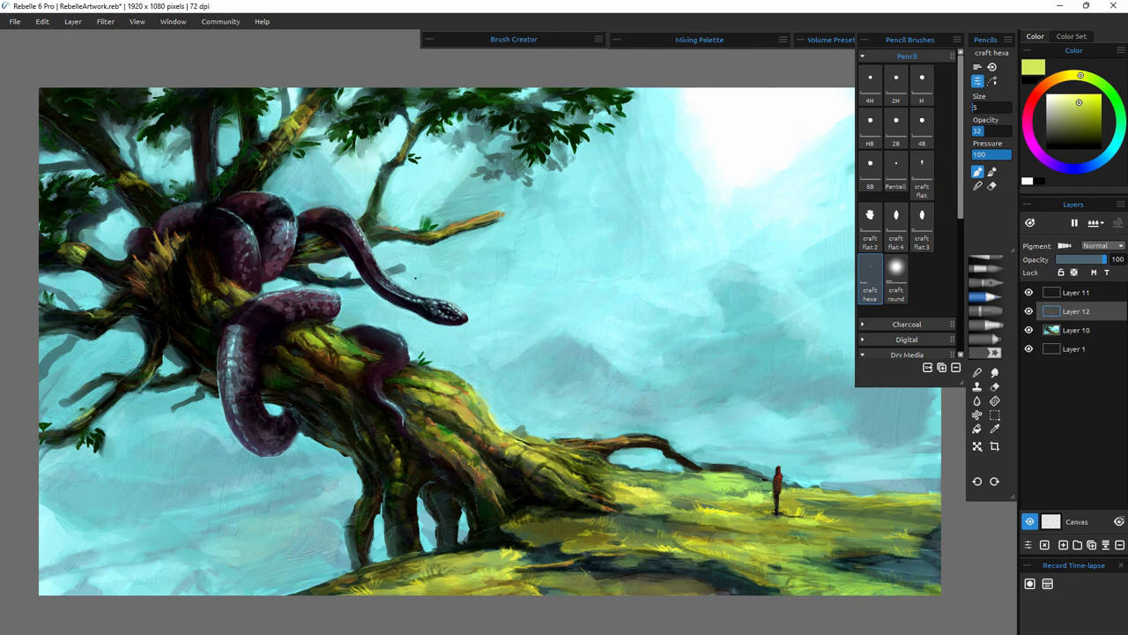
left_click_drag(450, 225, 472, 217)
left_click(1077, 100)
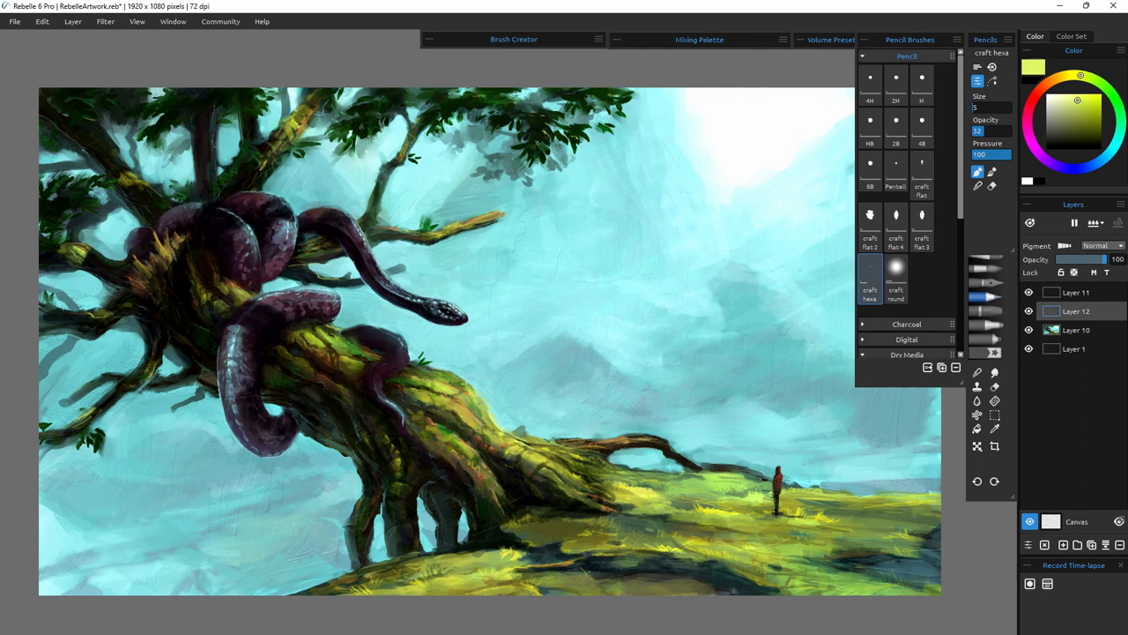
mouse_move(178, 102)
left_mouse_down()
mouse_move(187, 98)
mouse_move(163, 94)
left_mouse_up()
- Touch up the pale sky with a sampled light teal and blend the strokes
left_click(1061, 114)
left_click(542, 362, "alt")
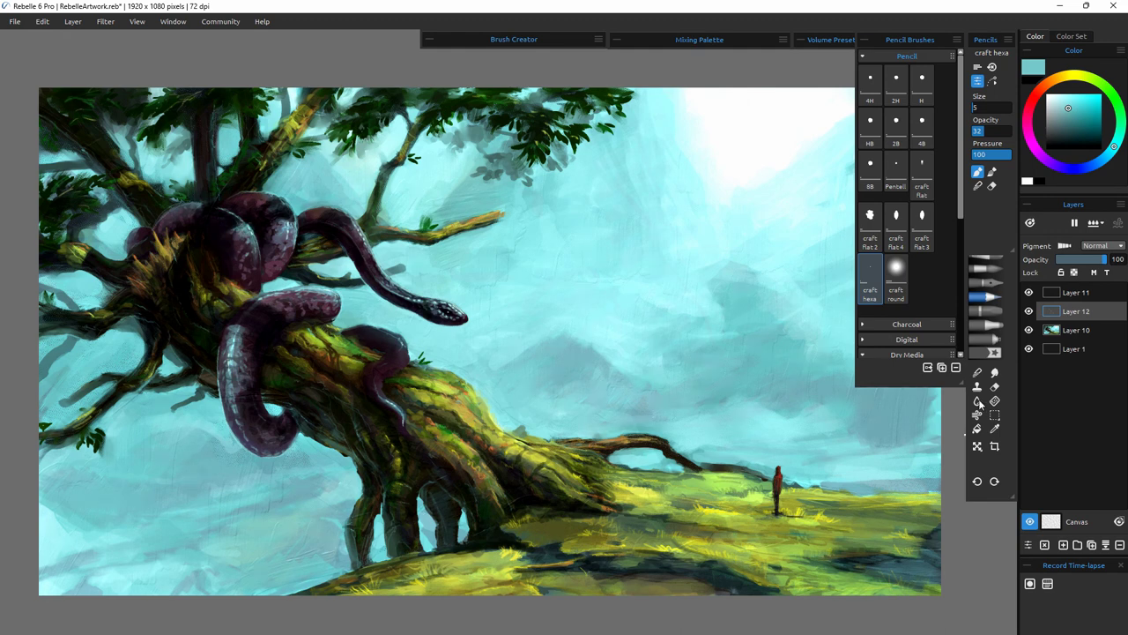
left_click(978, 186)
- On Layer 10, lasso a wide irregular patch of hazy sky between the snake's head and the canvas edge
key("m")
left_click(1076, 330)
left_click(995, 416)
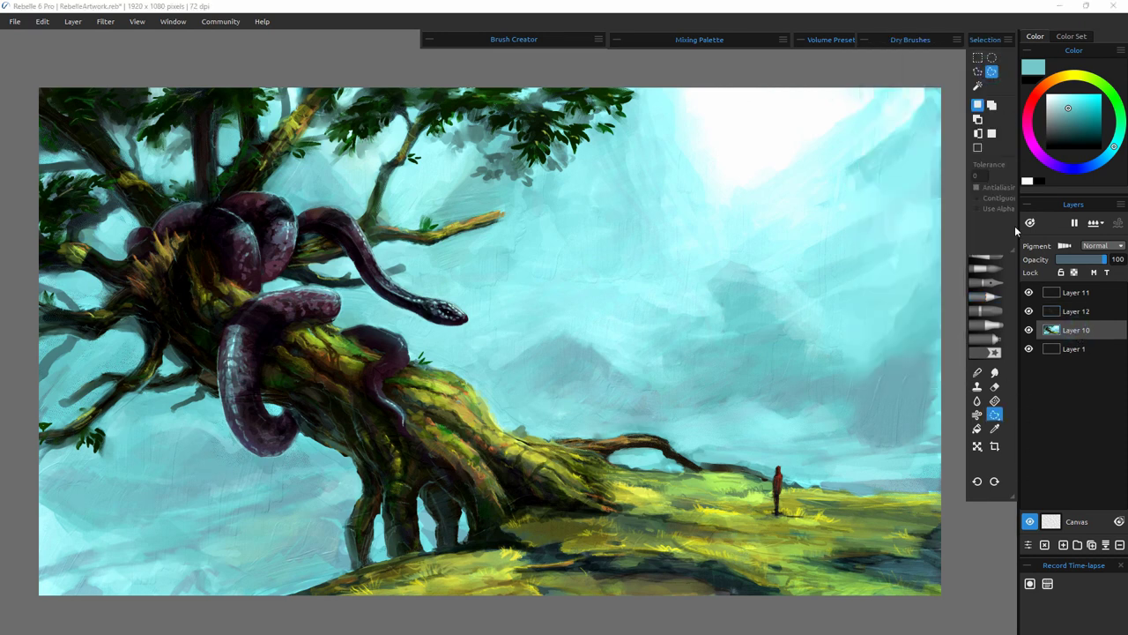
left_click_drag(559, 263, 788, 251)
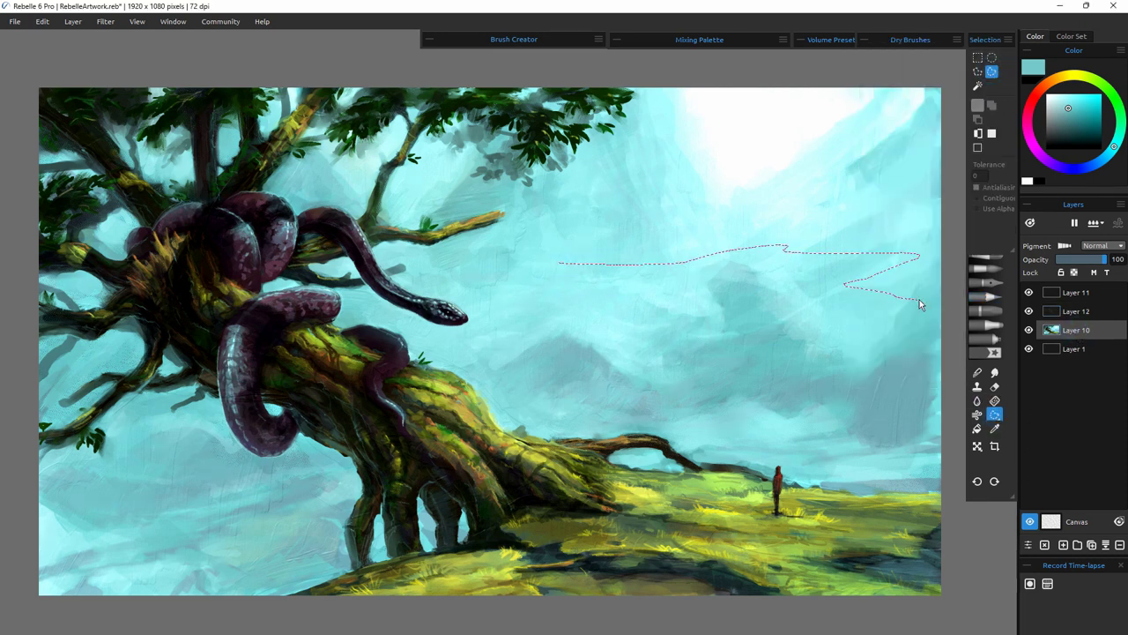
mouse_move(709, 363)
left_mouse_down()
mouse_move(569, 315)
mouse_move(534, 292)
mouse_move(534, 263)
left_mouse_up()
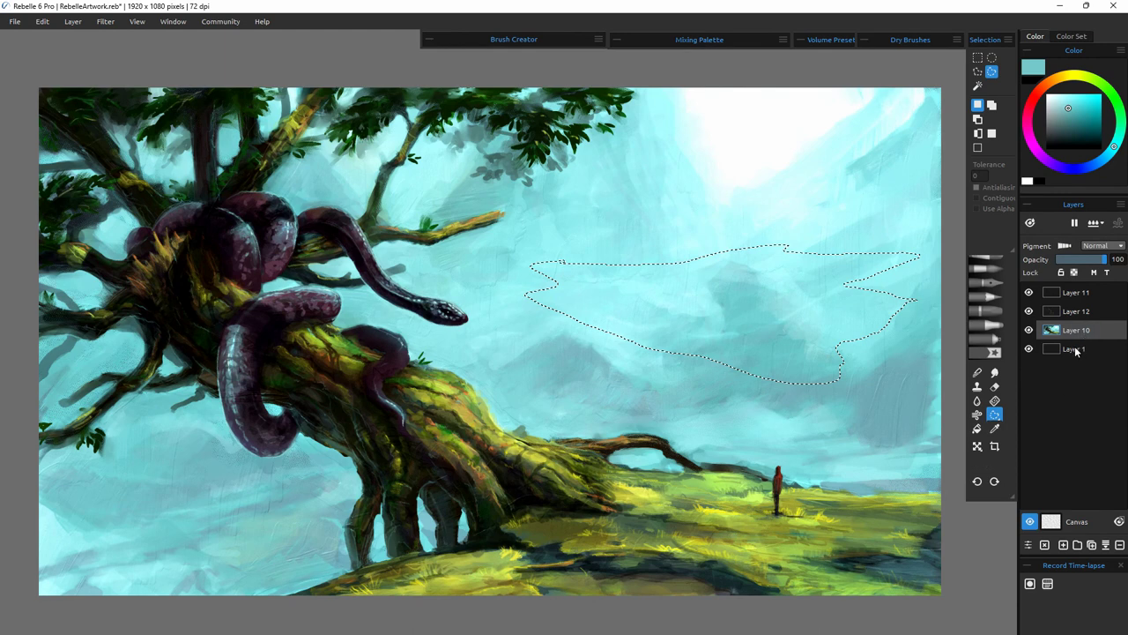
- Duplicate the selected sky patch onto a new layer and shift the copy slightly downward
key("ctrl+j")
key("ctrl+d")
left_click(977, 446)
left_click_drag(756, 354, 757, 379)
key("Return")
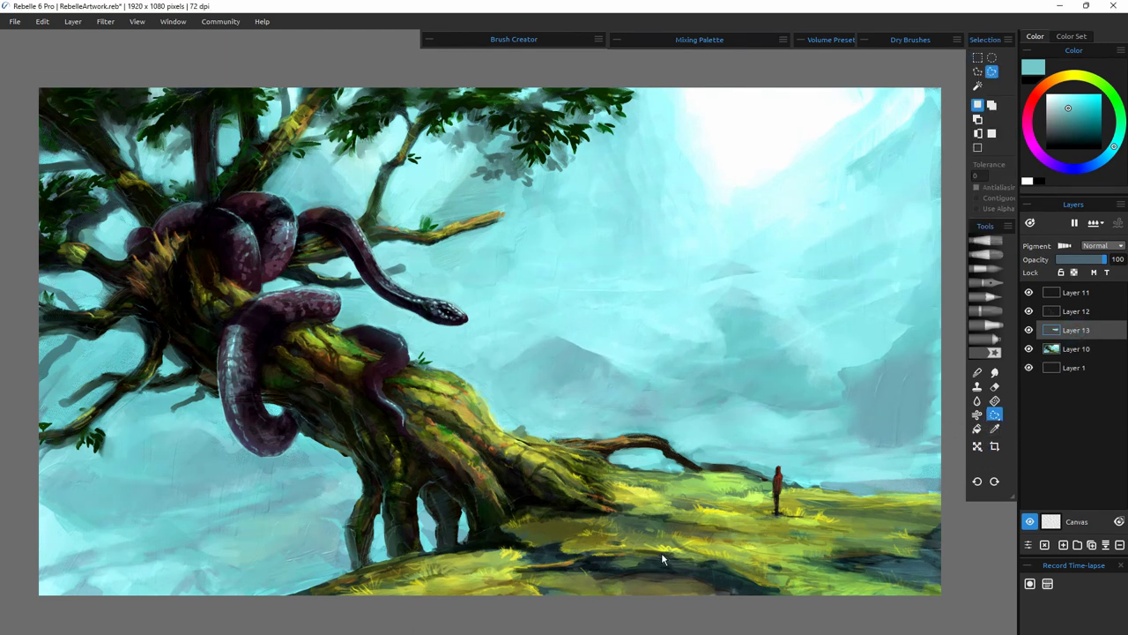
- Soften the edges and interior of the copied sky patch with the Chisel eraser
left_click(995, 386)
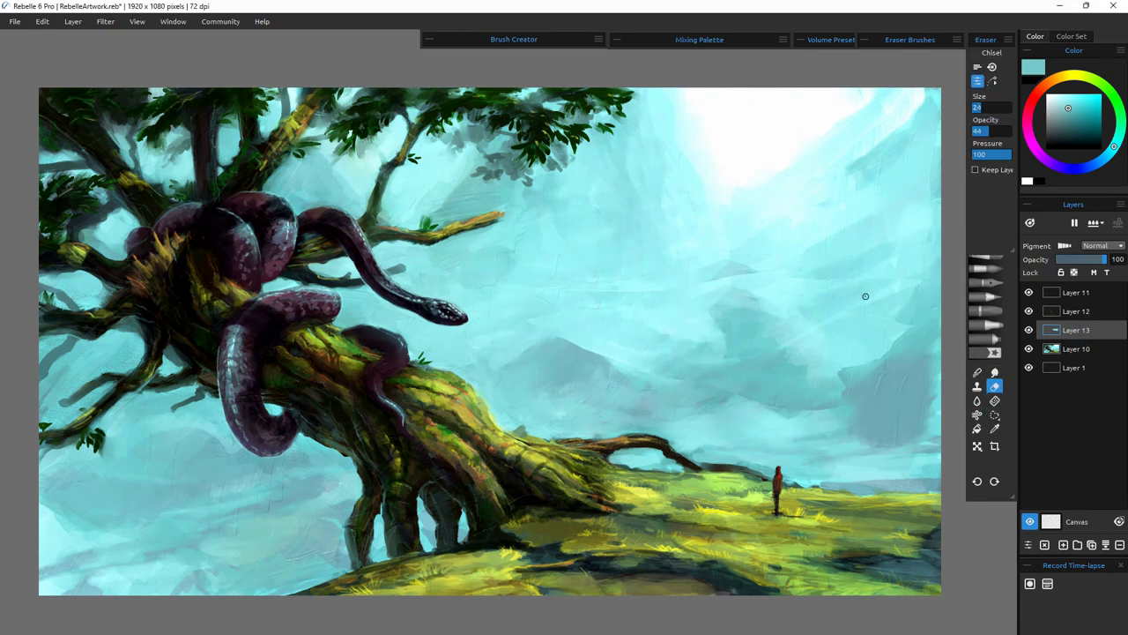
left_click_drag(831, 374, 836, 377)
left_click_drag(800, 416, 732, 404)
left_click_drag(607, 357, 598, 354)
left_click_drag(537, 324, 567, 293)
left_click_drag(699, 281, 698, 279)
left_click_drag(712, 333, 693, 313)
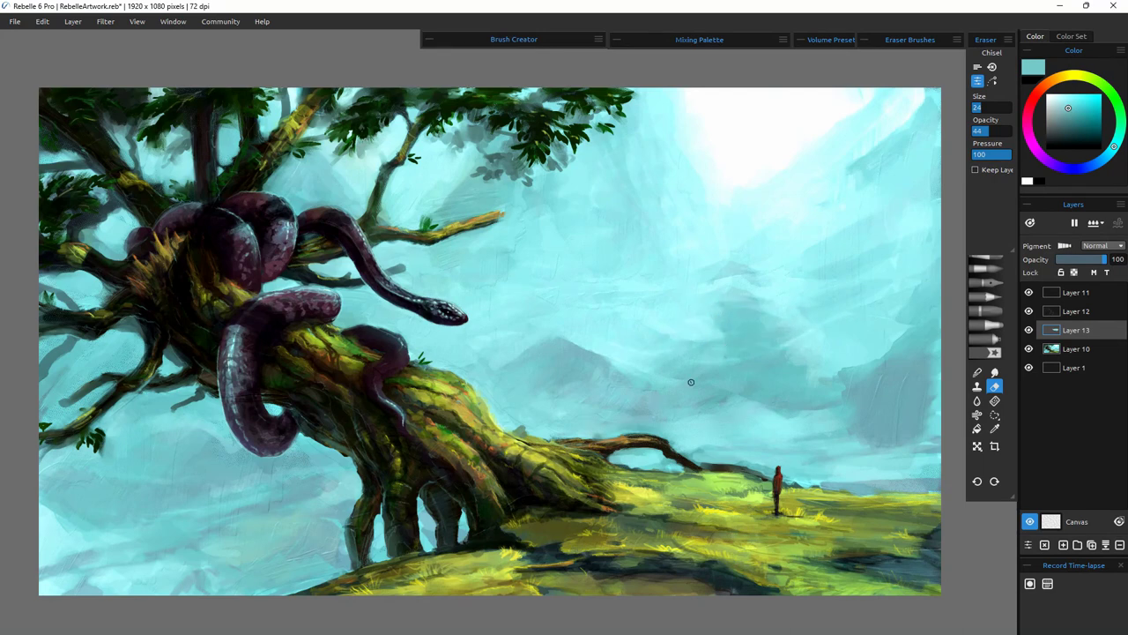
- Duplicate the Layer 13 sky patch and move the copy down and to the left over the distant haze
left_click(1091, 545)
left_click(1078, 333)
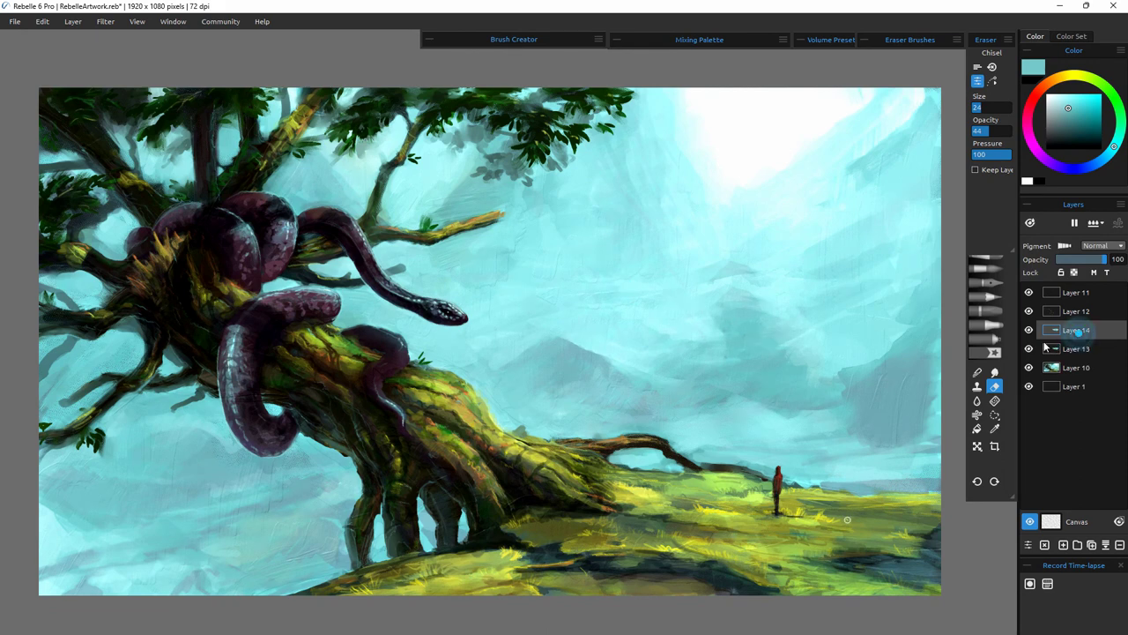
left_click(977, 446)
mouse_move(777, 374)
left_mouse_down()
mouse_move(738, 383)
mouse_move(729, 337)
mouse_move(735, 414)
left_mouse_up()
- Erase parts of the copied sky patches at eraser opacity 77 and set Layer 13's opacity to 84
key("e")
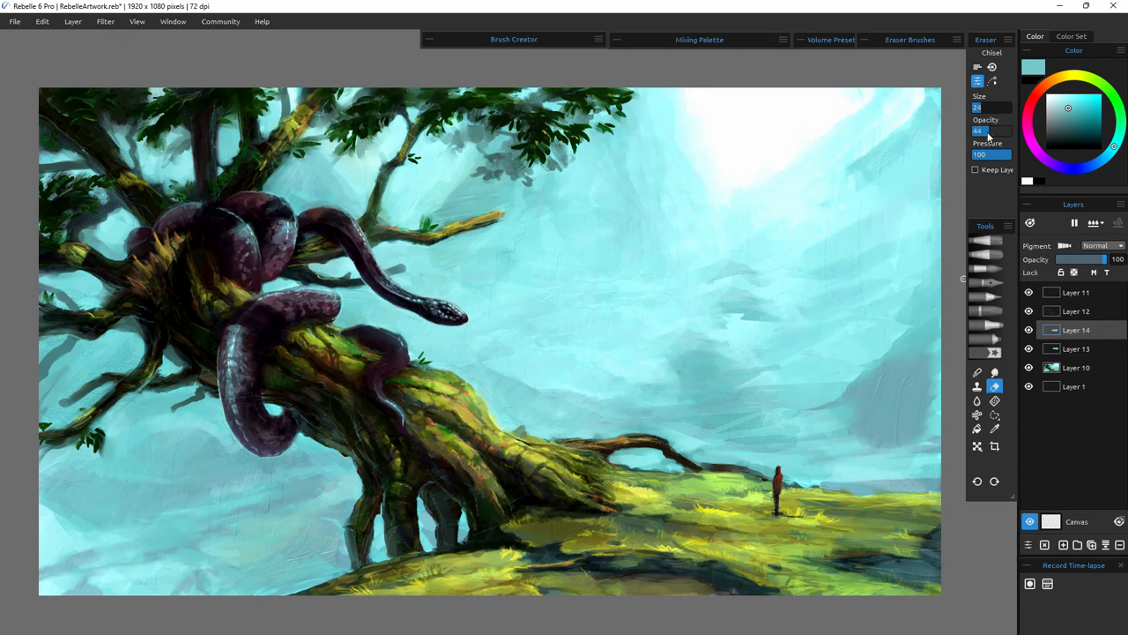
left_click_drag(988, 134, 1003, 132)
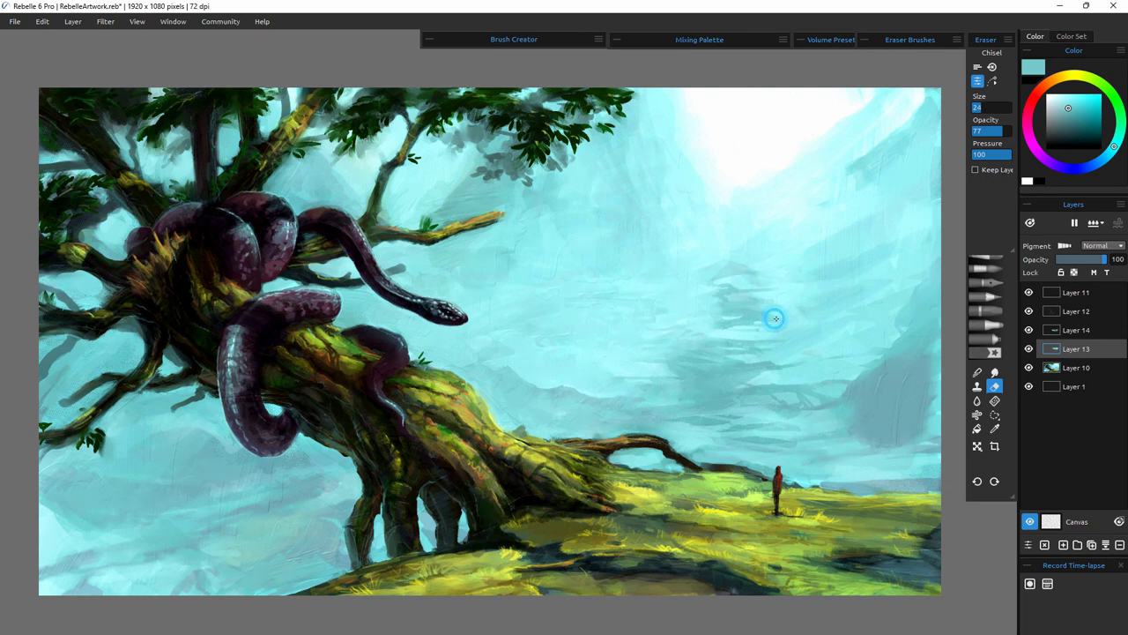
left_click(1071, 330)
left_click_drag(1092, 261, 1100, 268)
left_click(1077, 348)
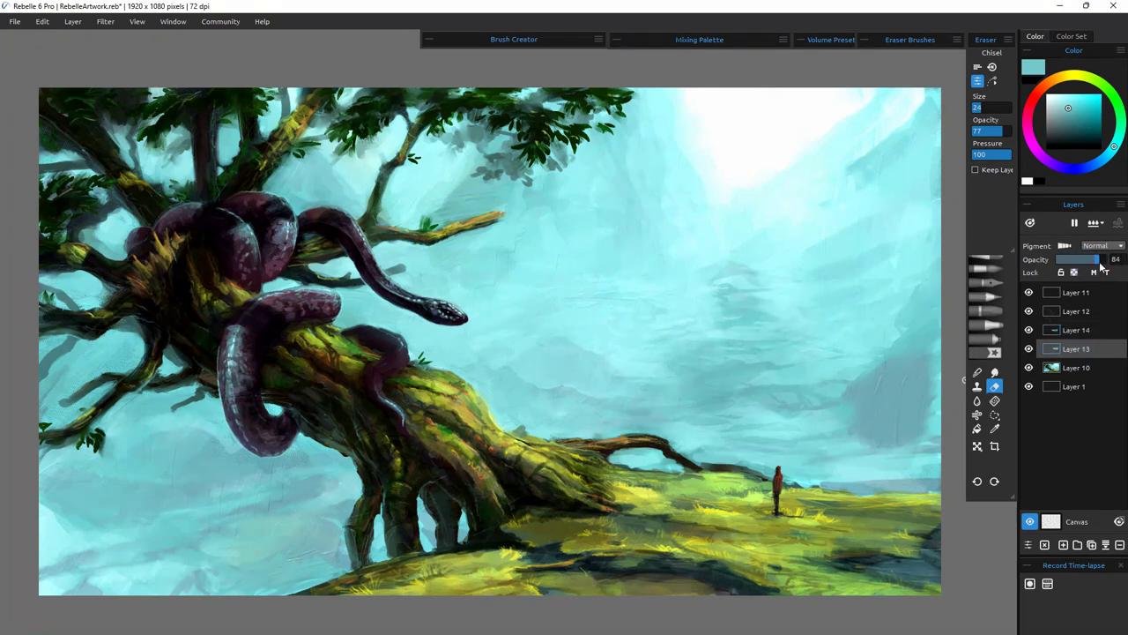
- On Layer 10, lasso the leaf cluster hanging from the upper edge of the painting
left_click(1075, 311)
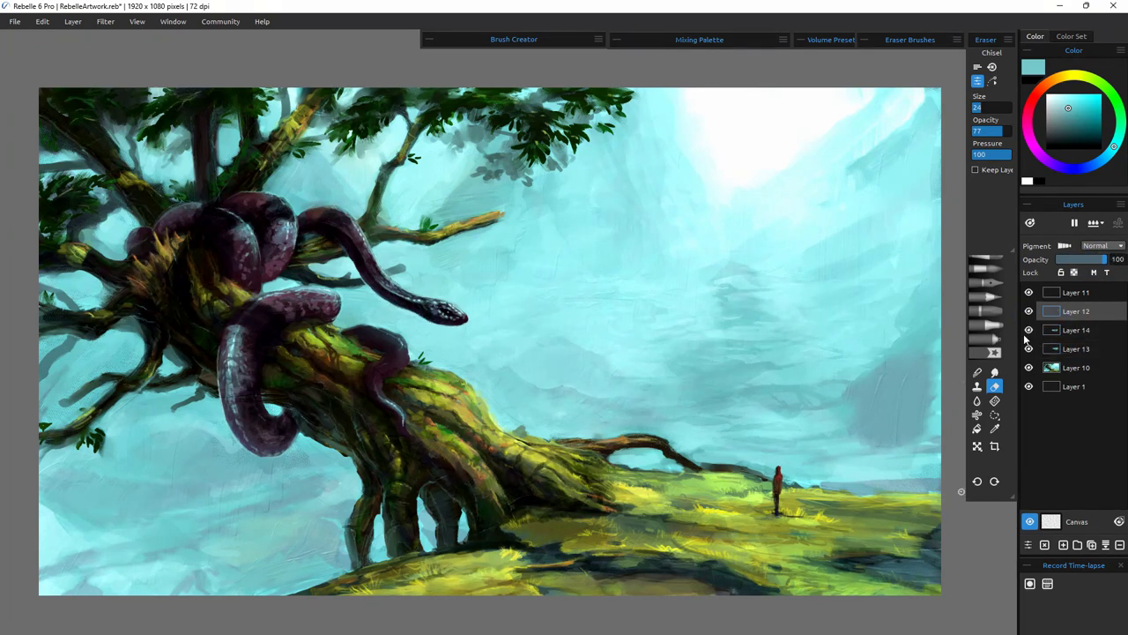
left_click(977, 372)
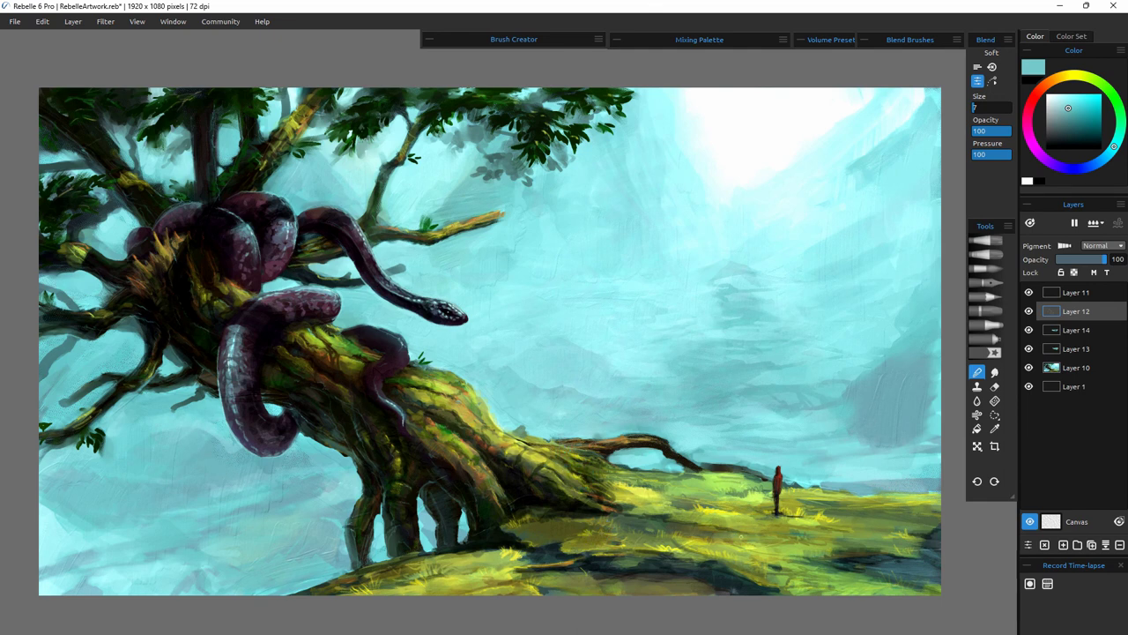
left_click(1073, 368)
left_click(994, 415)
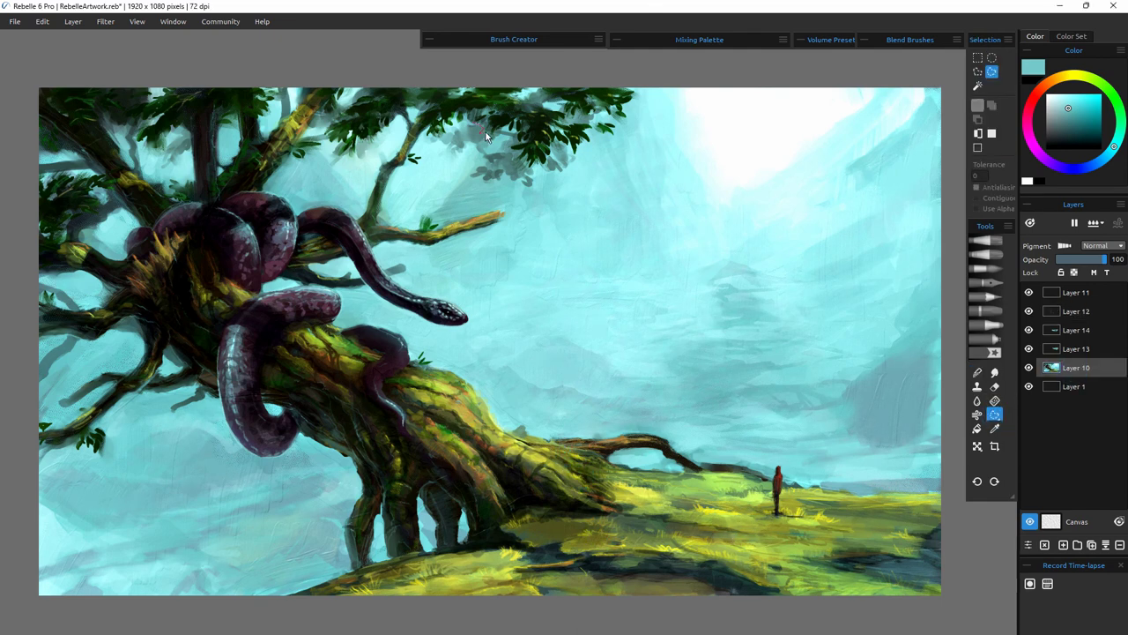
mouse_move(520, 175)
left_mouse_down()
mouse_move(560, 175)
mouse_move(588, 133)
mouse_move(615, 132)
mouse_move(602, 116)
mouse_move(496, 75)
mouse_move(430, 136)
mouse_move(544, 181)
left_mouse_up()
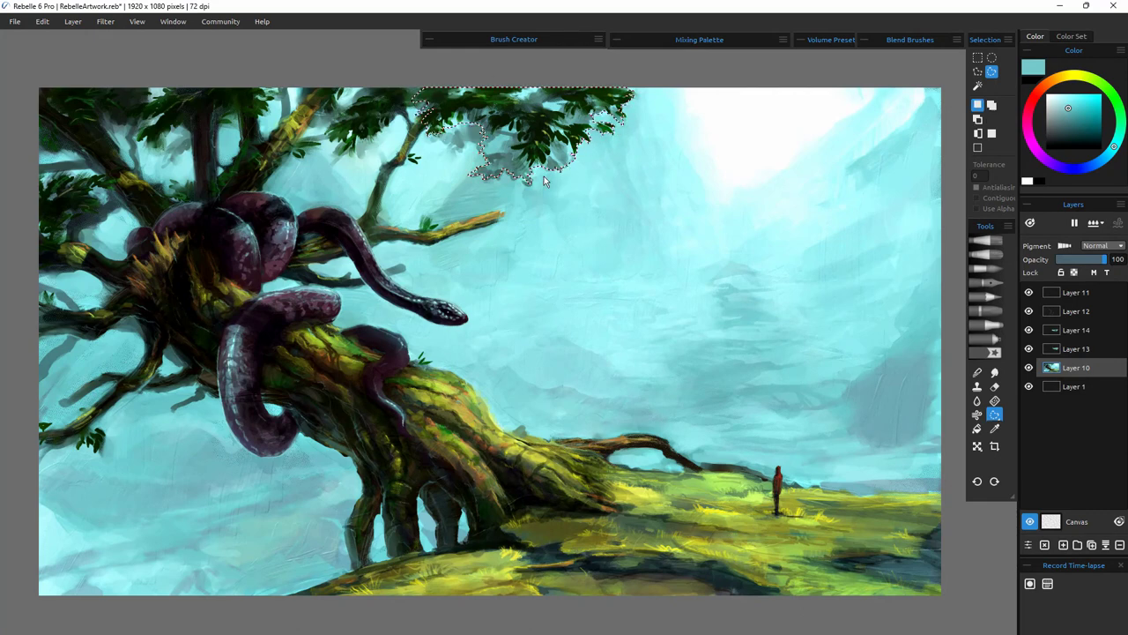
- Copy the selected leaves onto a new layer, enlarge them to about 870 by 389 px and clear the selection
key("ctrl+v")
left_click(978, 446)
left_click_drag(635, 184, 818, 269)
key("Return")
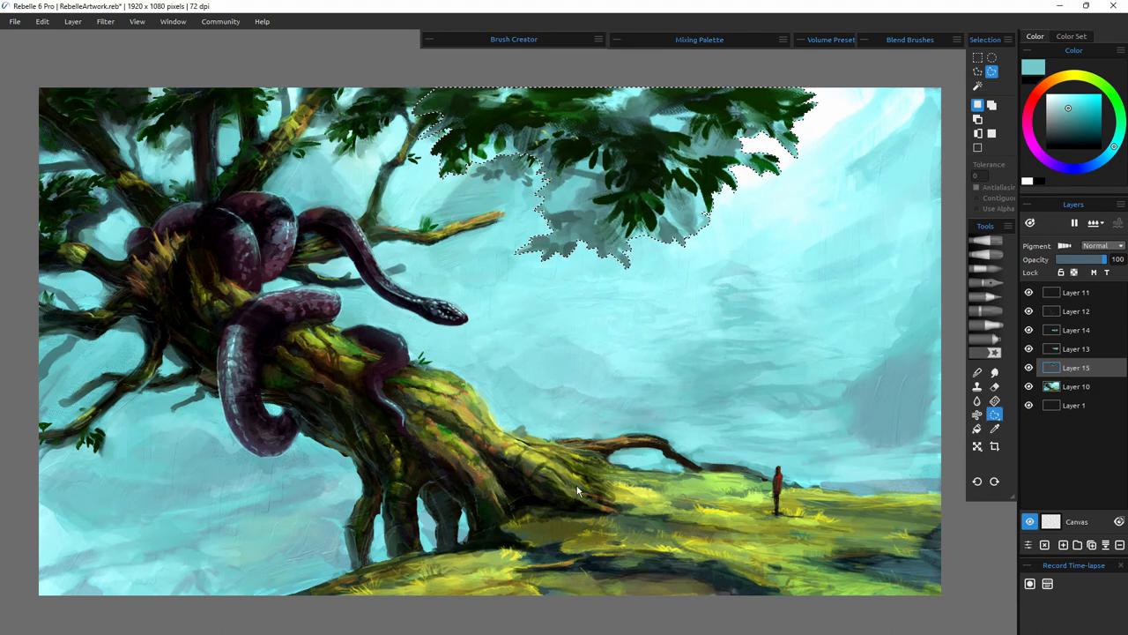
left_click(643, 314)
- Shift the enlarged leaf cluster slightly upward and move its layer to the top of the layer stack
left_click(1083, 370)
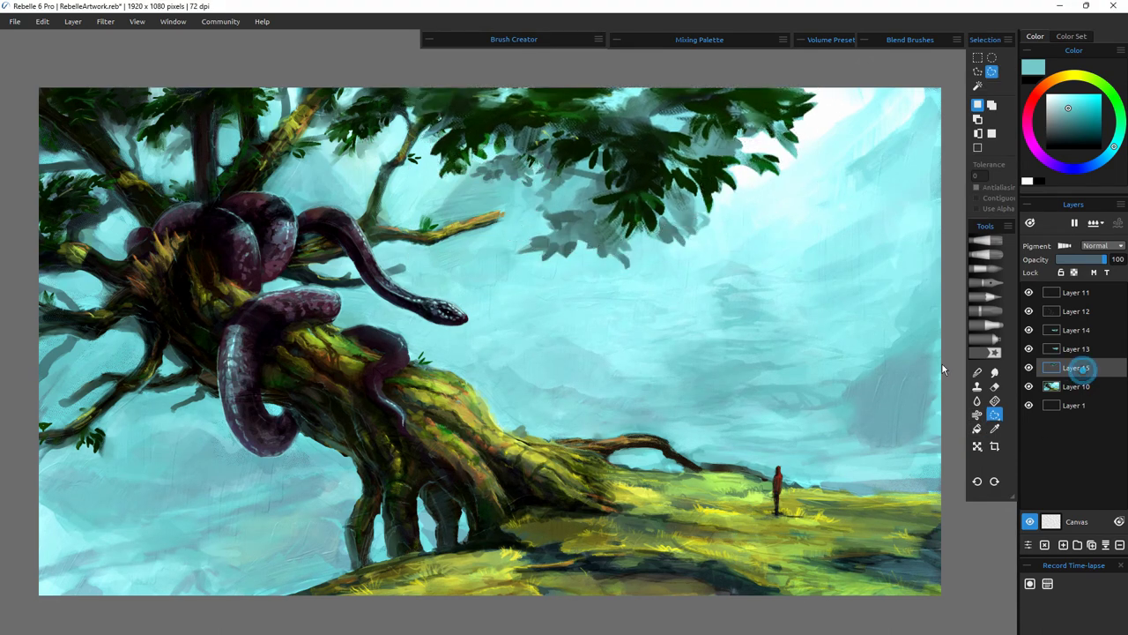
left_click(978, 446)
left_click_drag(658, 238, 649, 220)
left_click_drag(1082, 367, 1081, 287)
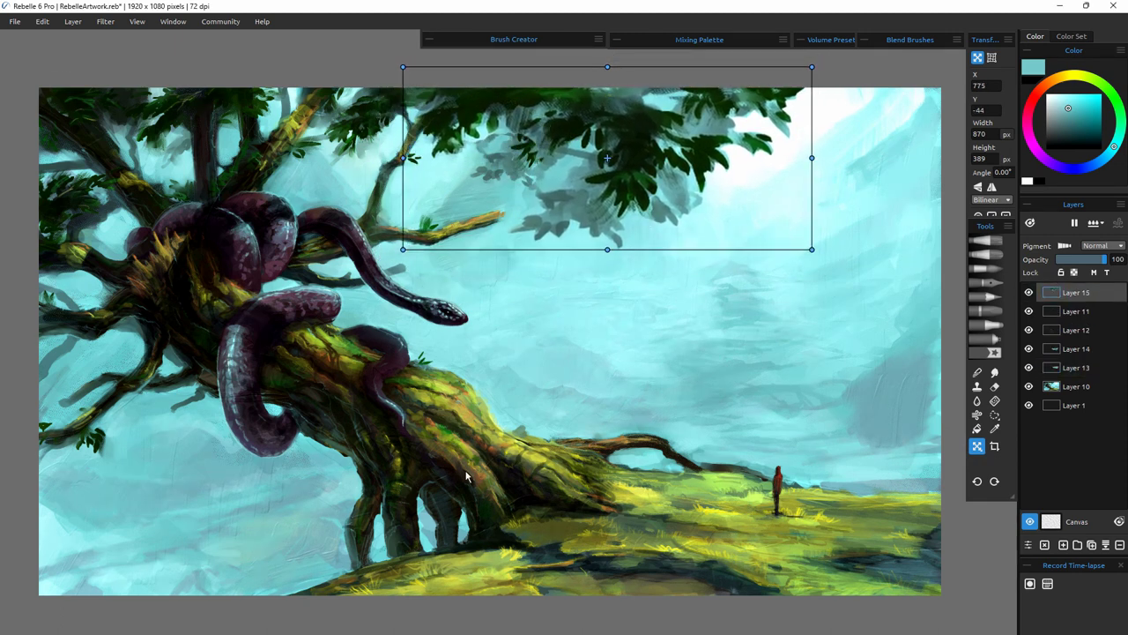
- Resize the leaf cluster to about 727 by 419 px, rotate it to about -20.89° and reposition it over the branch
left_click_drag(811, 158, 762, 157)
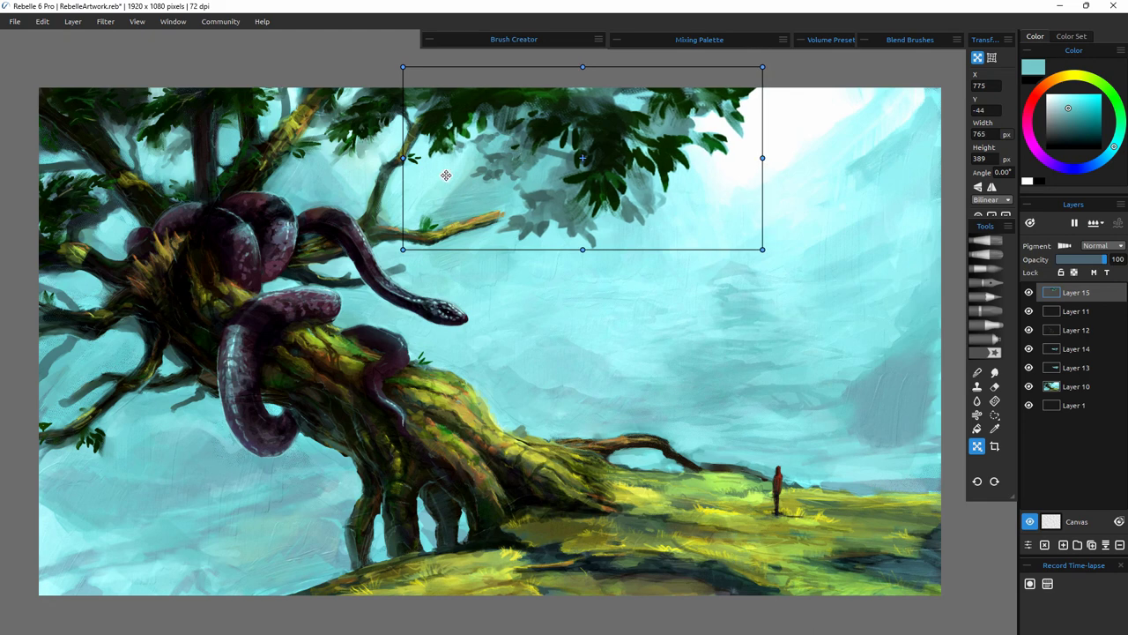
left_click_drag(403, 158, 435, 163)
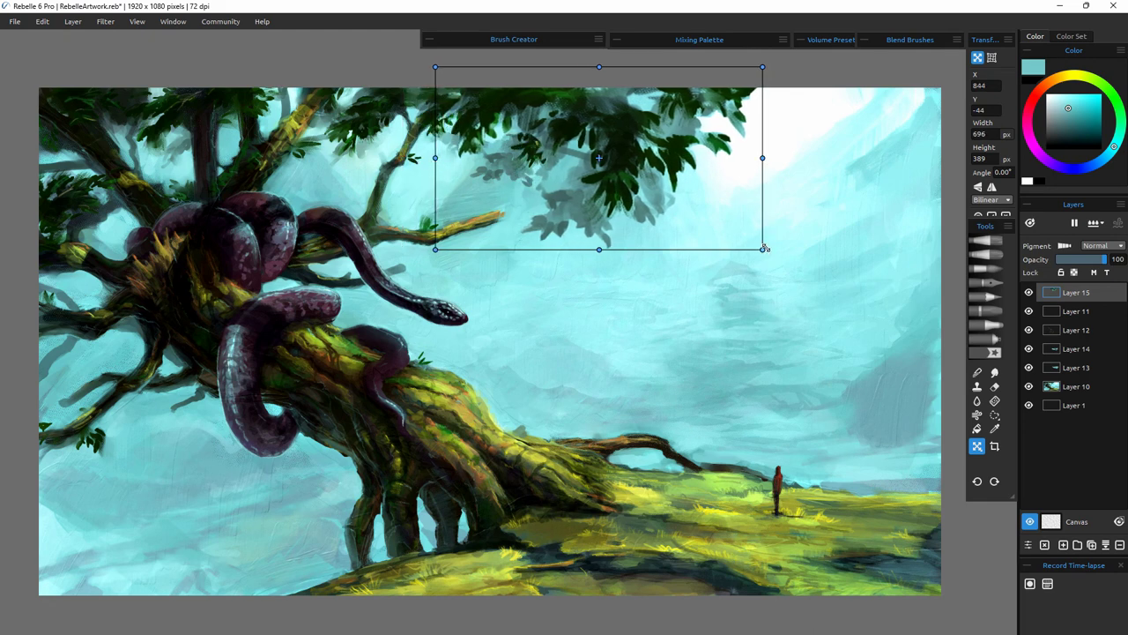
left_click_drag(764, 248, 777, 191)
left_click_drag(665, 198, 652, 179)
left_click_drag(771, 166, 788, 174)
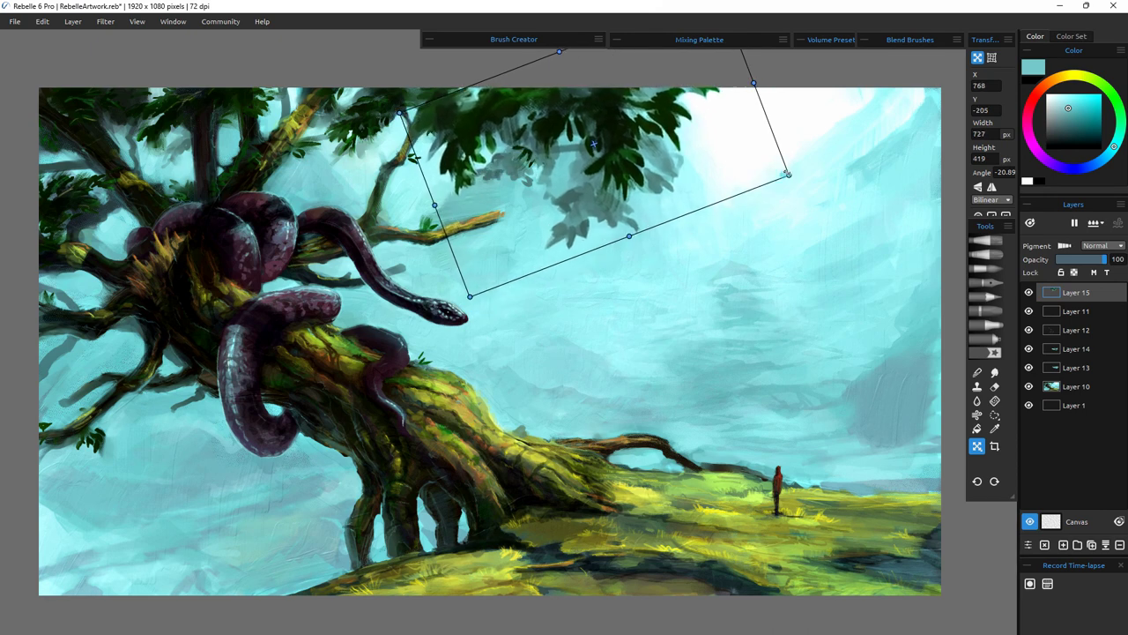
key("Return")
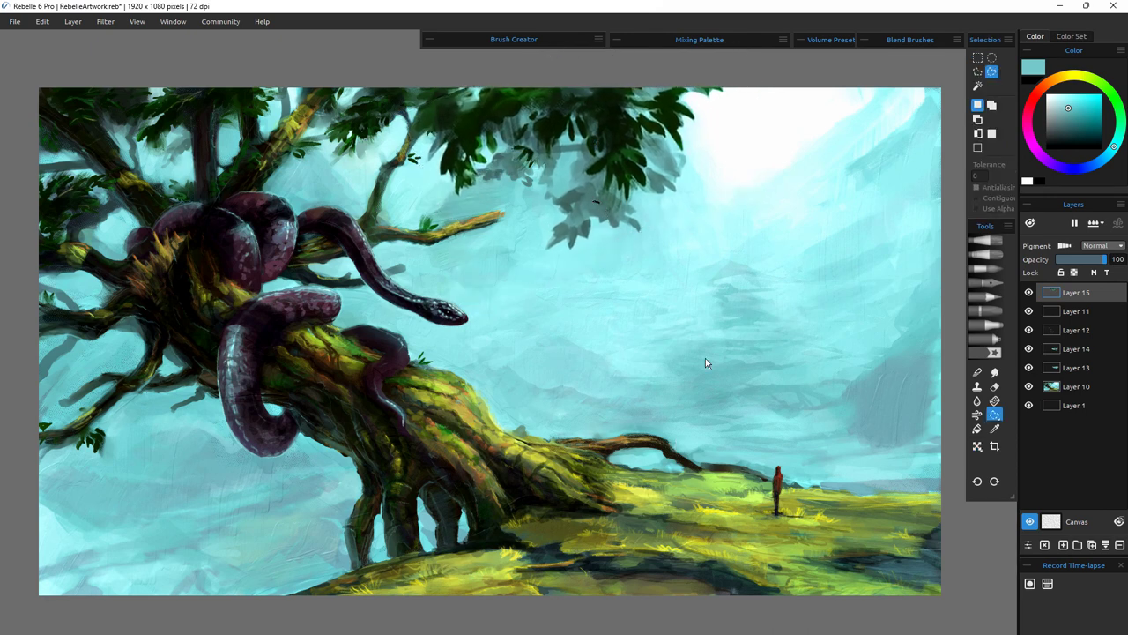
- Move the enlarged leaf cluster further along the painting's upper edge, away from the trunk
key("ctrl+t")
left_click_drag(487, 347, 527, 340)
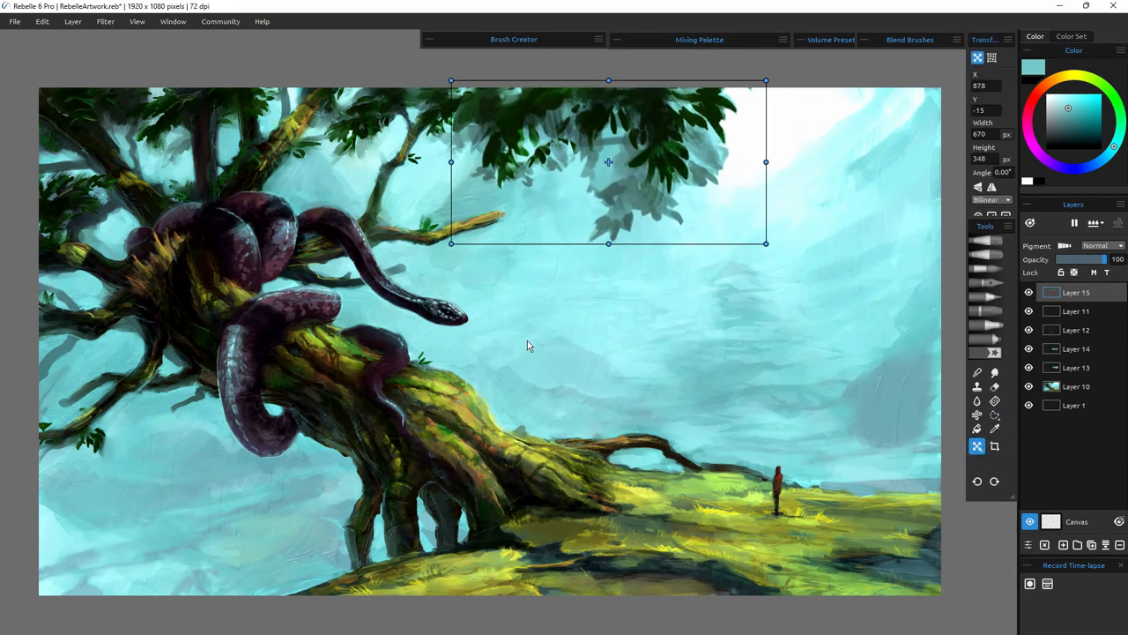
key("Return")
- Erase stray parts of the leaf cluster along its inner edge, drooping grey leaves and outer leaves with the size 24 Chisel eraser
key("e")
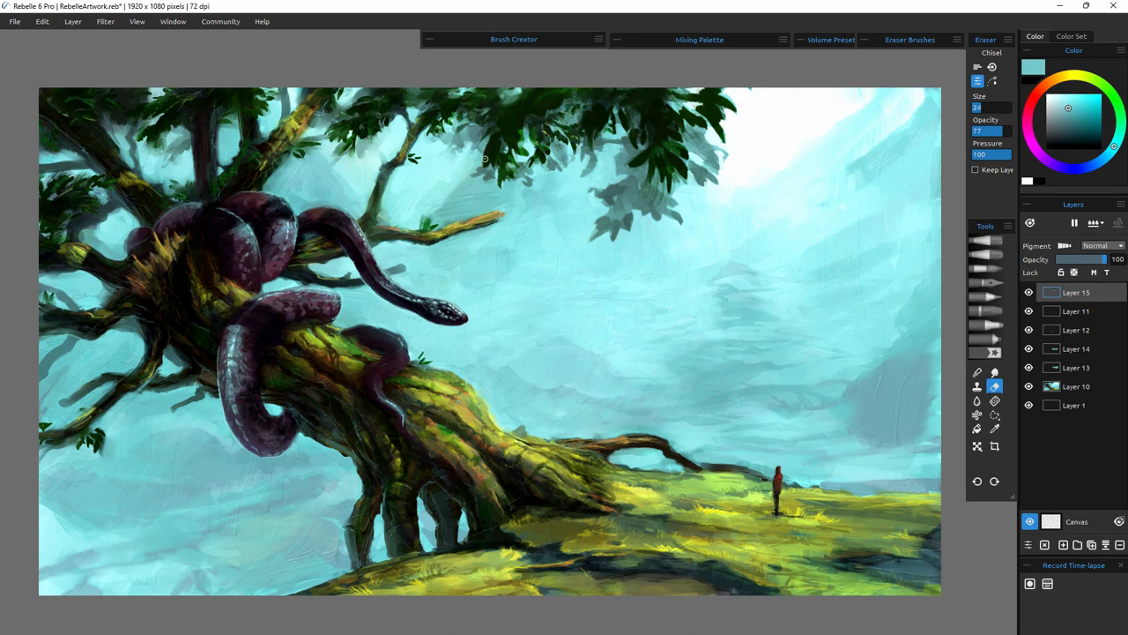
left_click_drag(485, 159, 490, 164)
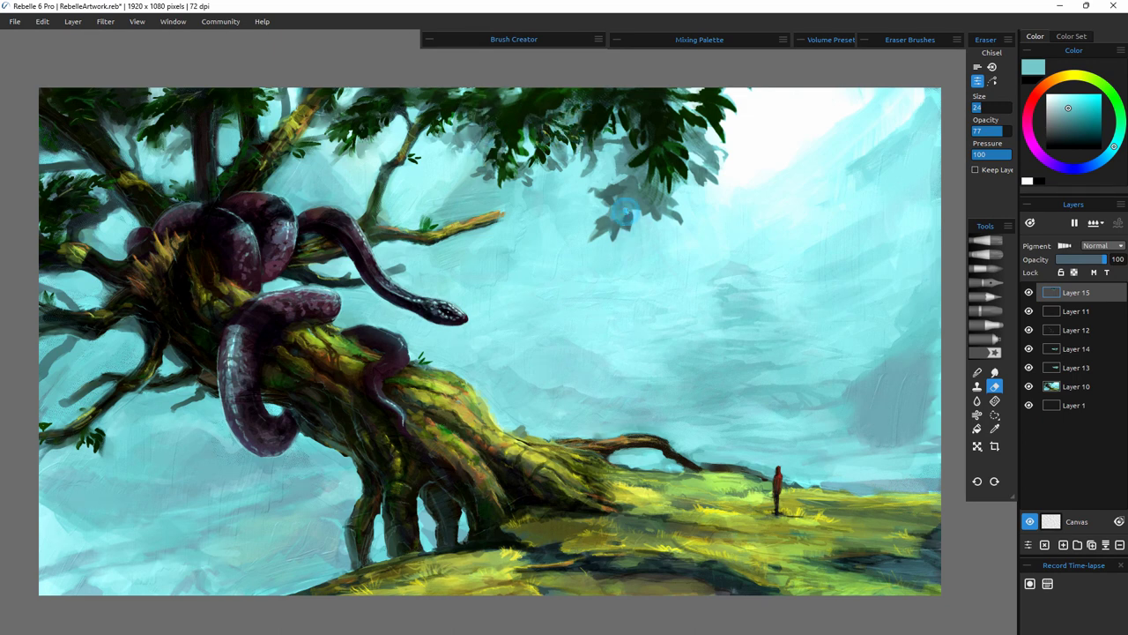
left_click_drag(610, 224, 618, 194)
left_click_drag(640, 189, 618, 151)
left_click_drag(694, 136, 705, 133)
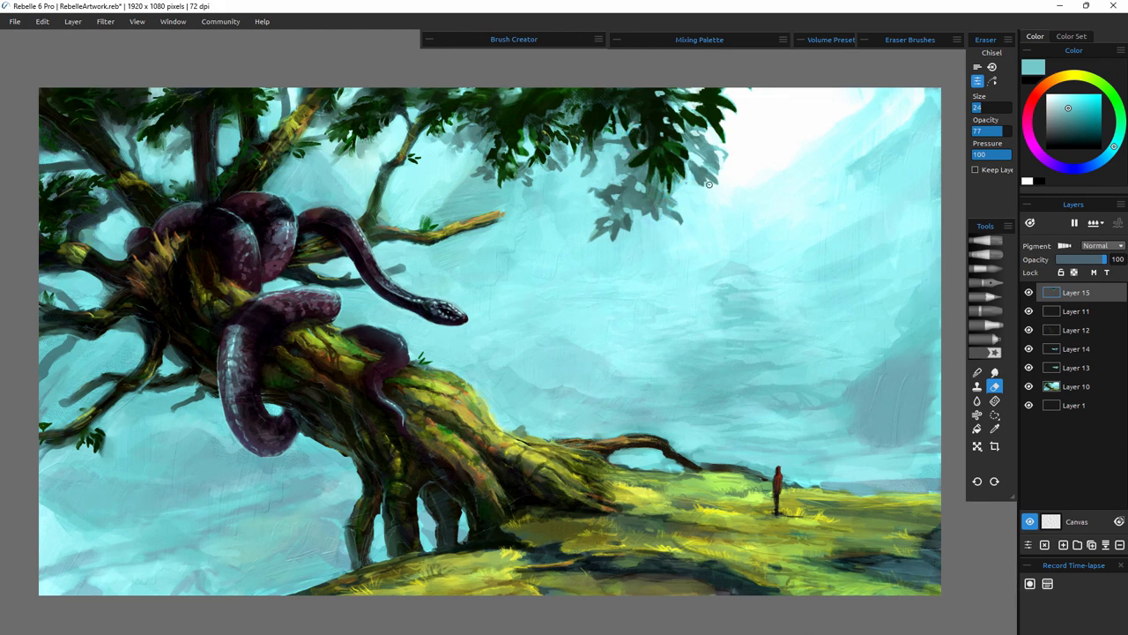
- Merge the leaf cluster with all painting layers above Layer 1 and softly blend along the snake's neck
key("ctrl+t")
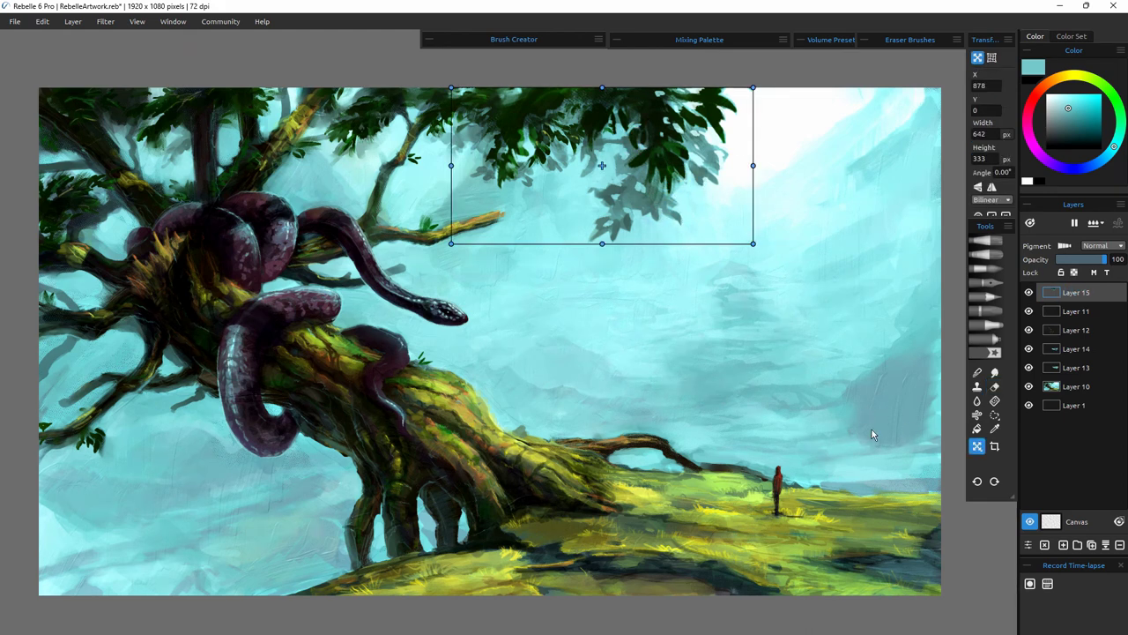
left_click(872, 429)
key("ctrl+e")
key("ctrl+e")
key("ctrl+e")
key("ctrl+e")
key("ctrl+e")
left_click(1028, 293)
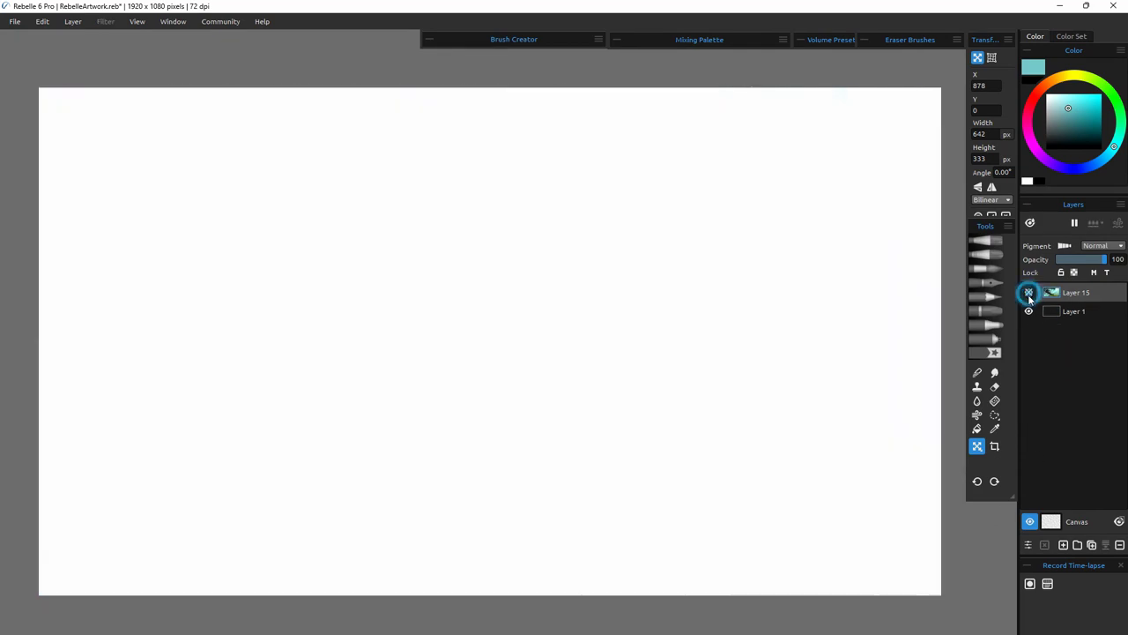
left_click(1029, 293)
left_click(977, 373)
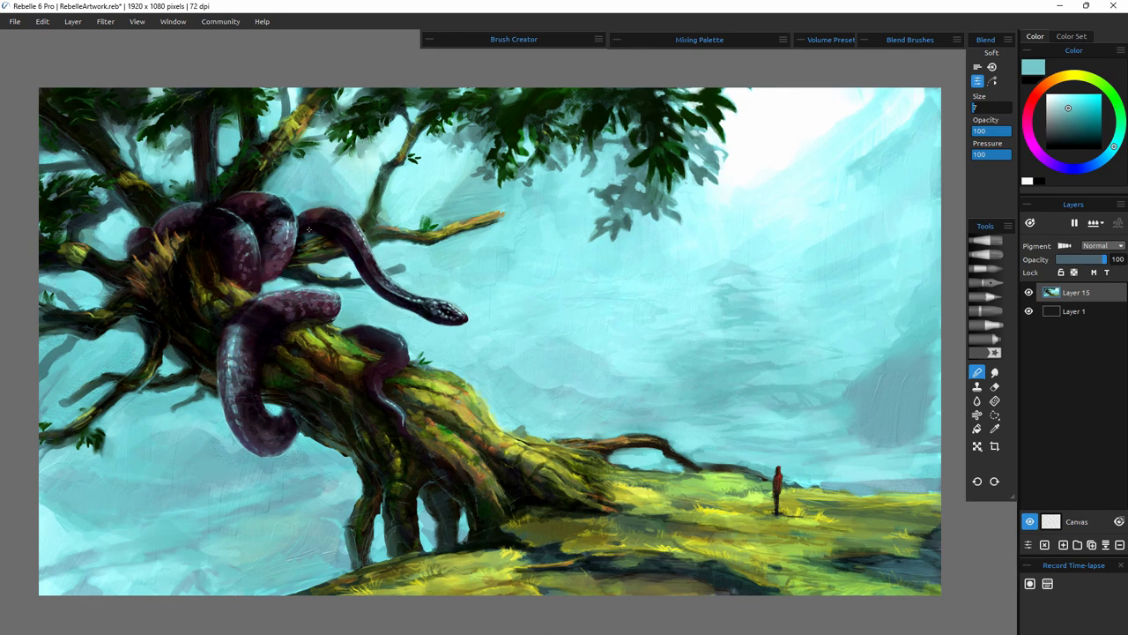
mouse_move(327, 208)
left_mouse_down()
mouse_move(347, 222)
mouse_move(364, 271)
left_mouse_up()
- Lasso a patch of misty sky below the snake's head and copy it onto a new layer
left_click(994, 414)
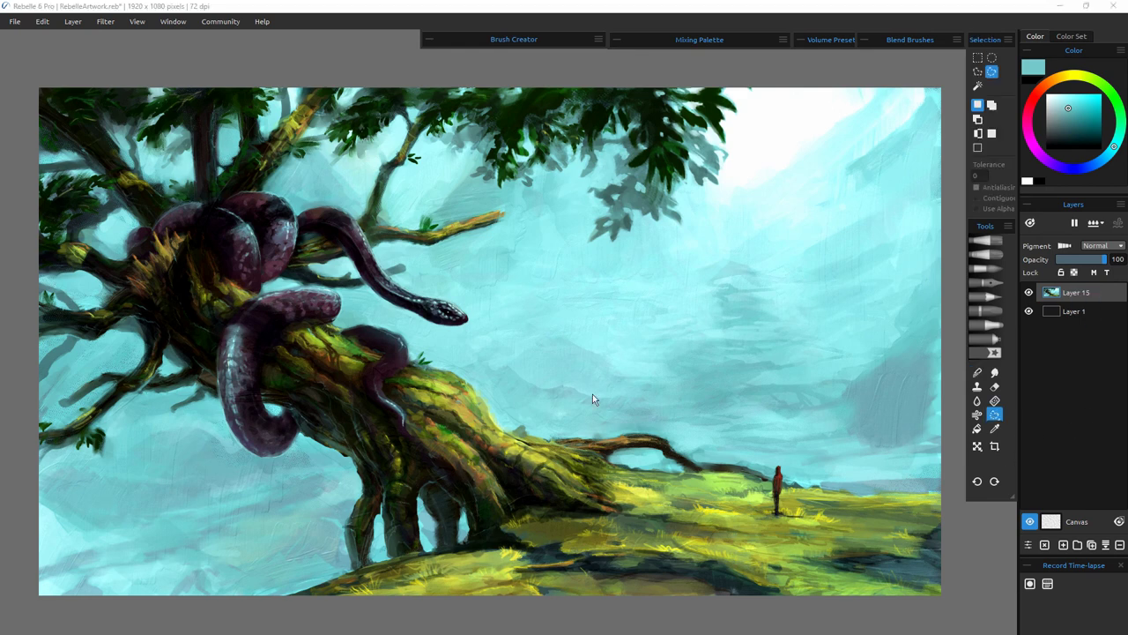
mouse_move(623, 284)
left_mouse_down()
mouse_move(502, 313)
mouse_move(584, 382)
mouse_move(580, 286)
left_mouse_up()
key("ctrl+j")
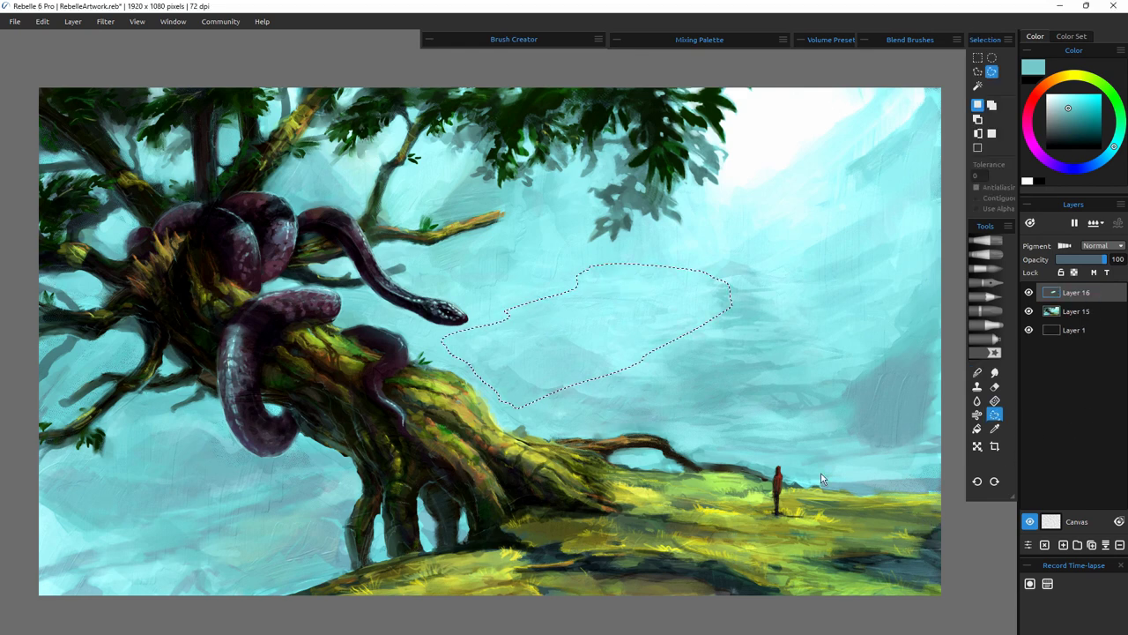
- Move the sky patch over the dark area behind the standing figure, rotate it to about -21°, and clear the selection
left_click(978, 447)
left_click_drag(655, 380, 992, 431)
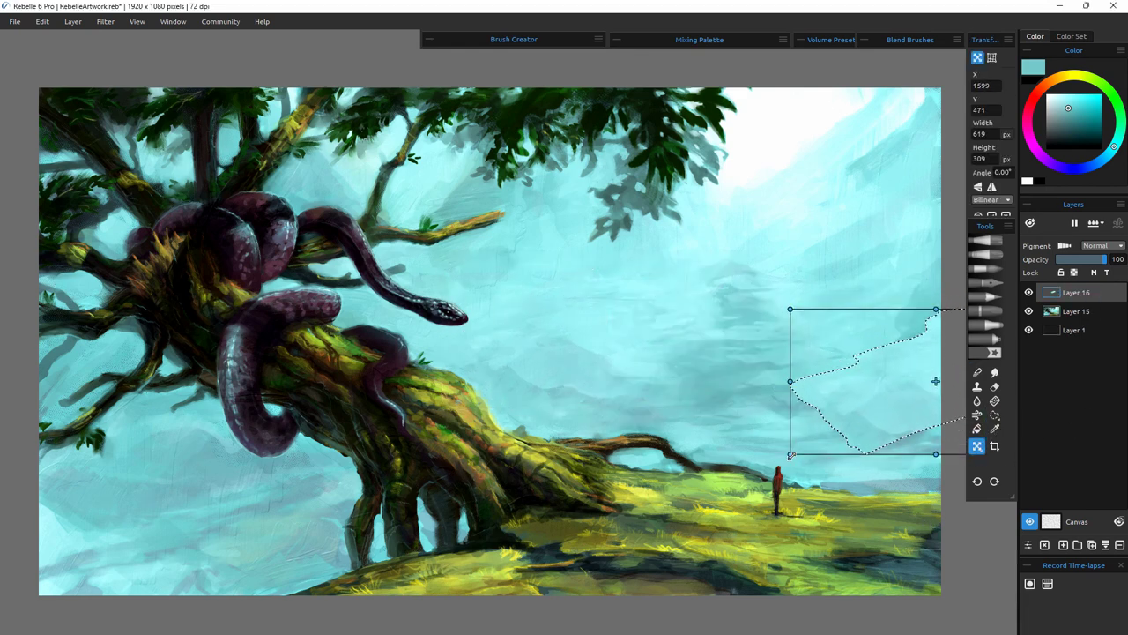
left_click_drag(778, 460, 813, 514)
mouse_move(903, 421)
left_mouse_down()
mouse_move(914, 393)
mouse_move(908, 403)
left_mouse_up()
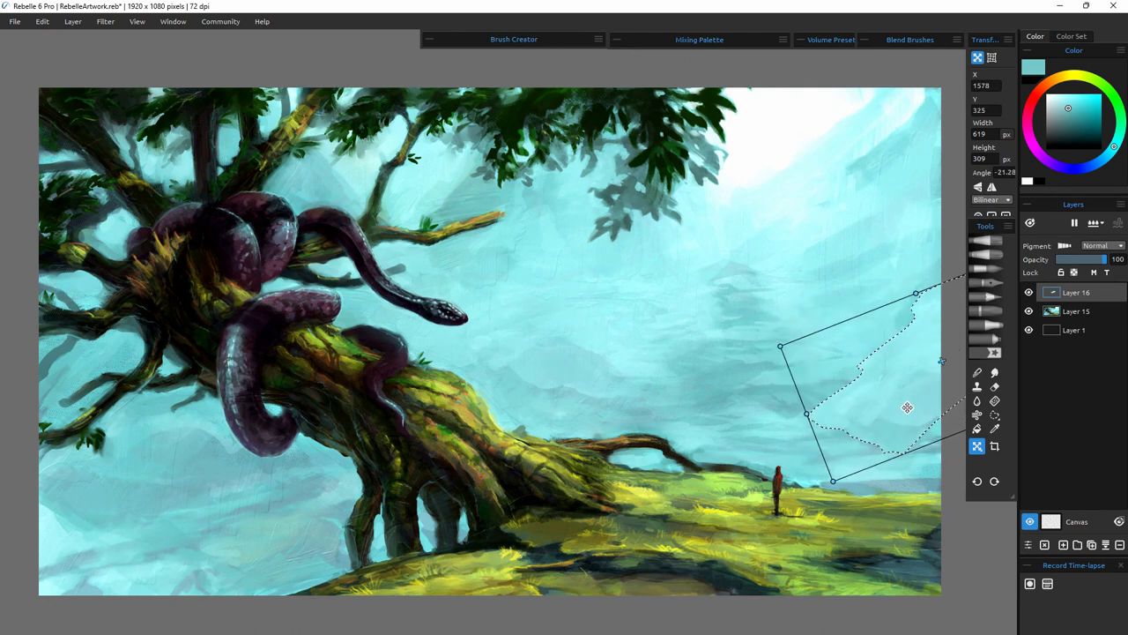
left_click_drag(913, 295, 905, 272)
key("Return")
key("ctrl+d")
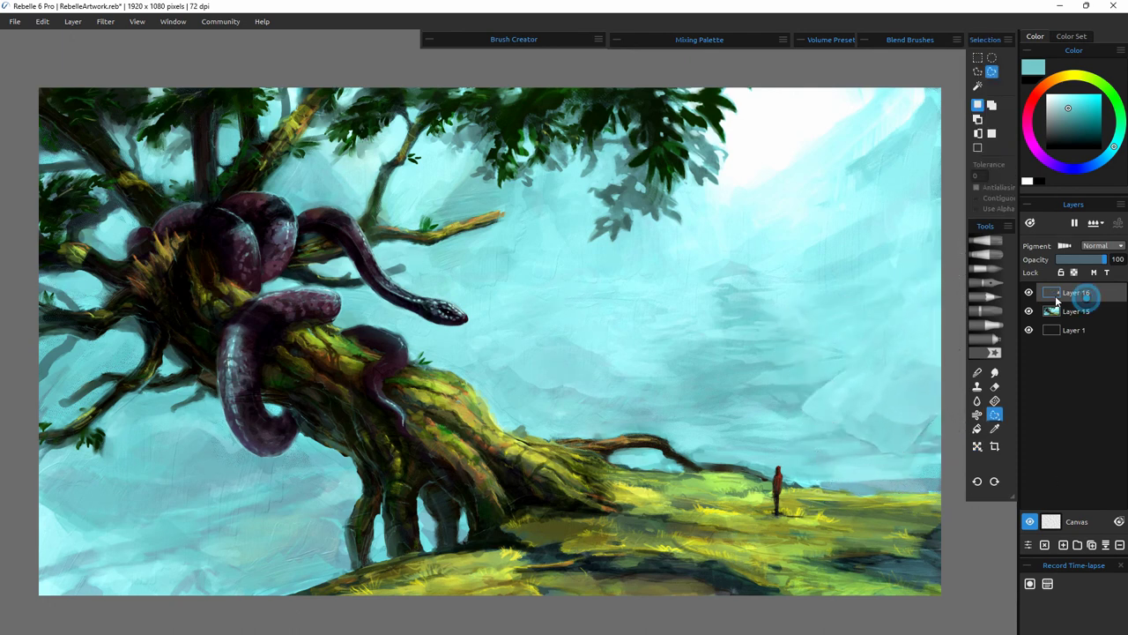
- Erase parts of the sky patch to blend it into the background and merge it into the painting layer
left_click_drag(1090, 261, 1107, 264)
key("e")
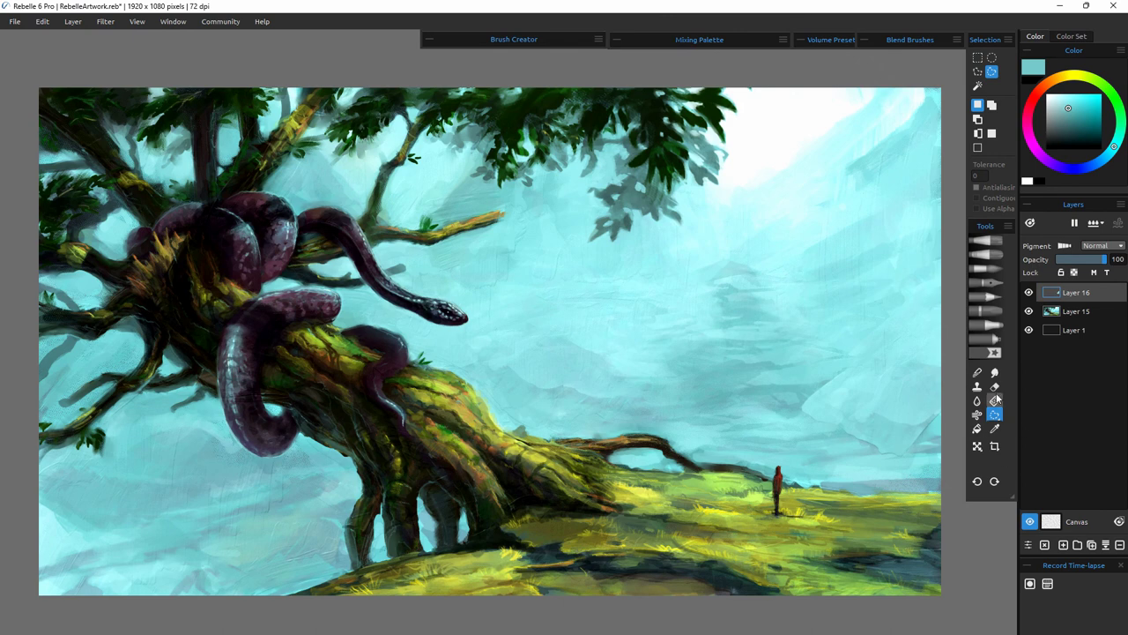
left_click_drag(884, 419, 925, 436)
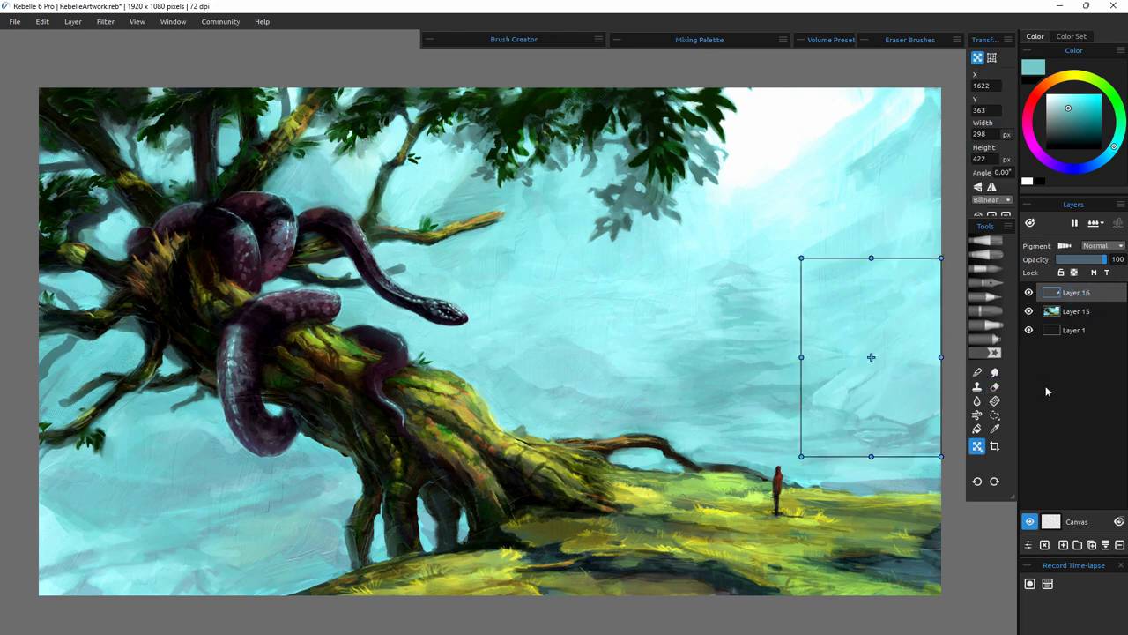
key("ctrl+e")
- Duplicate the painting layer and apply a four-point star Lens Blur to the copy with size 44 and angle 100°
key("ctrl+j")
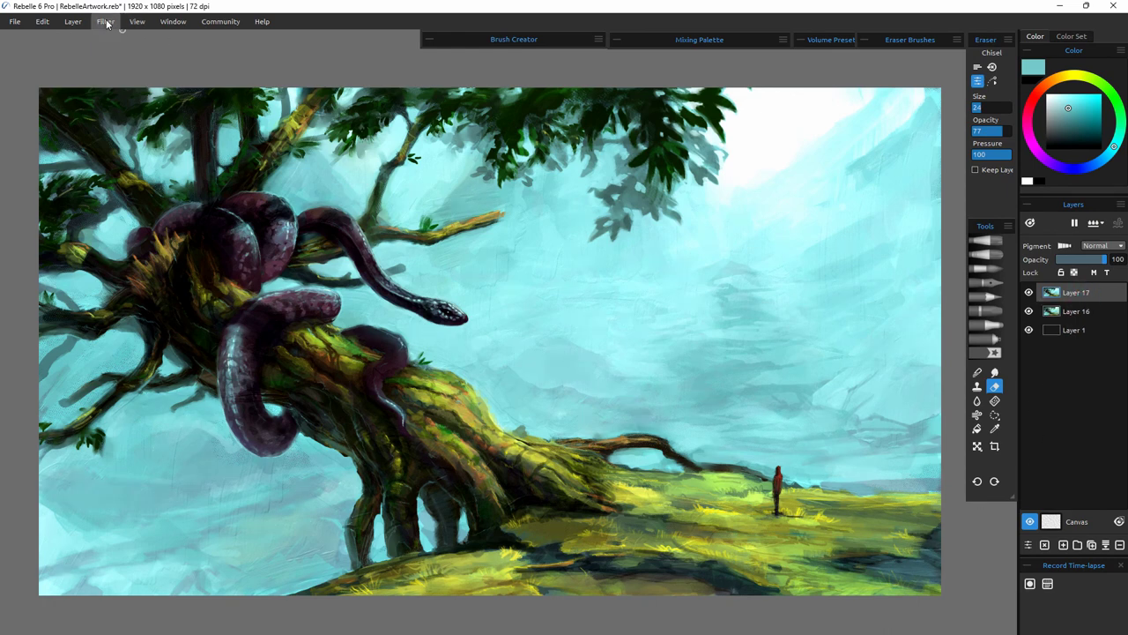
left_click(104, 21)
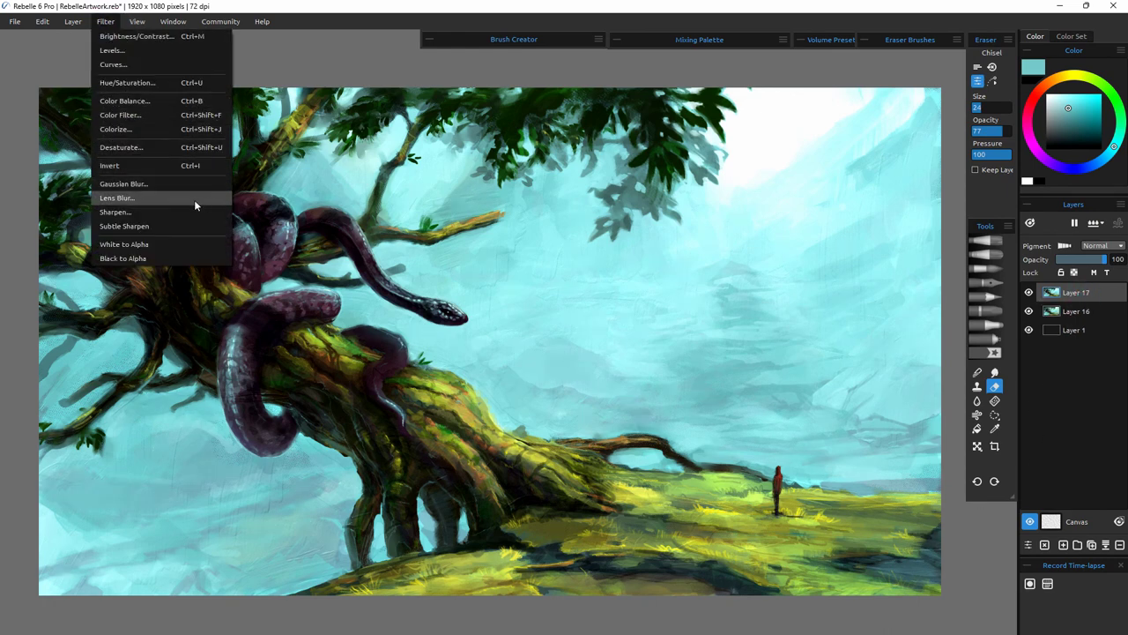
left_click(194, 200)
left_click_drag(521, 324, 570, 325)
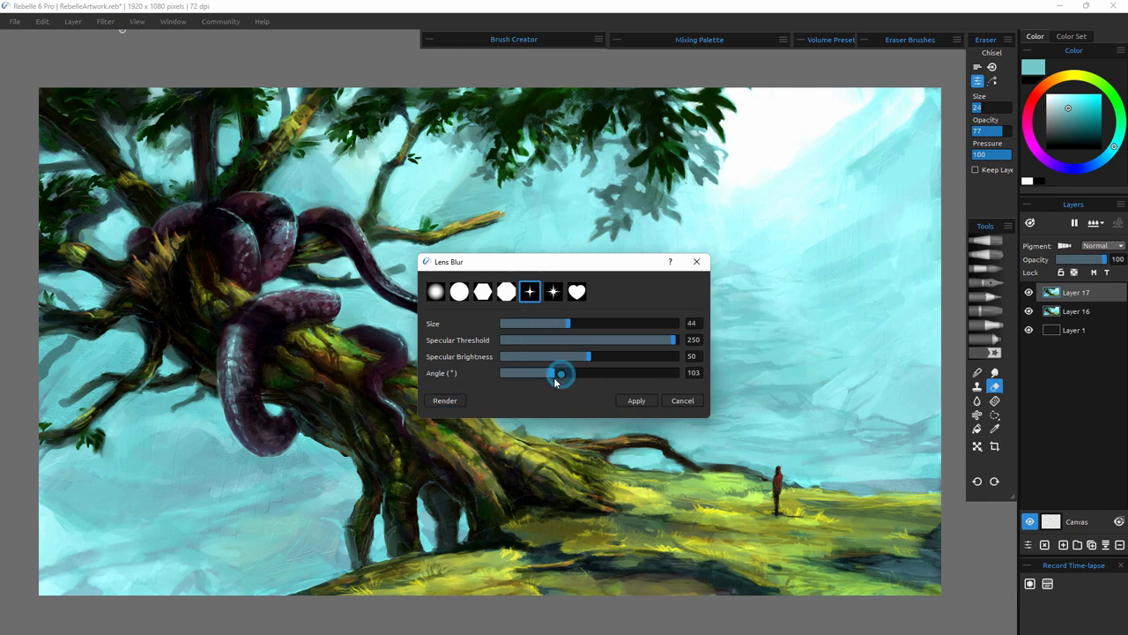
left_click_drag(560, 372, 551, 373)
left_click(446, 403)
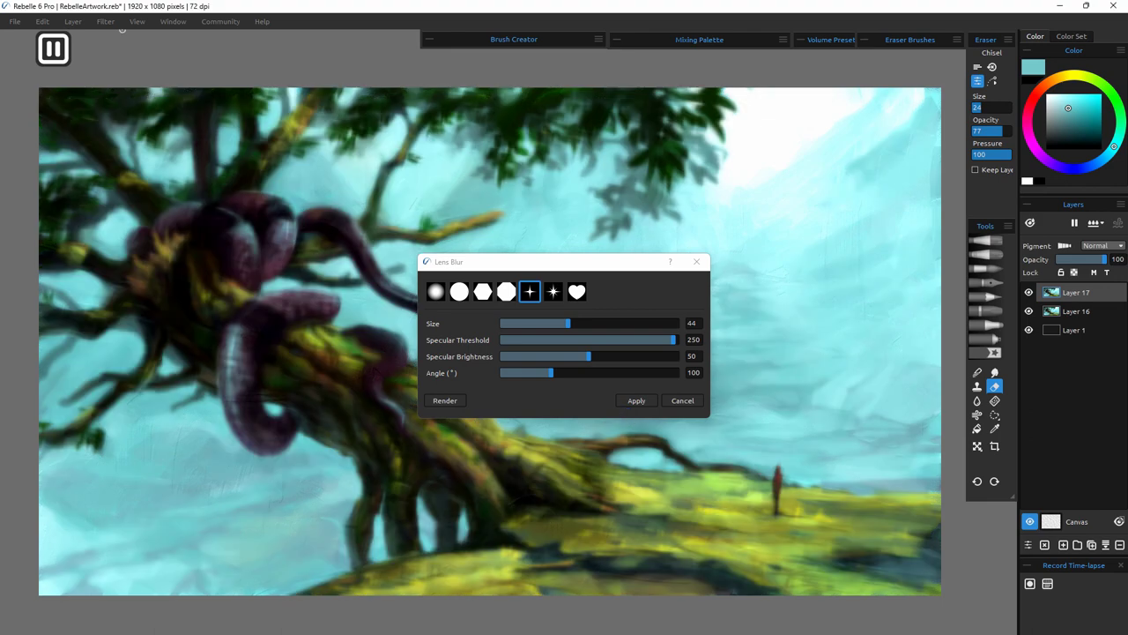
left_click(636, 401)
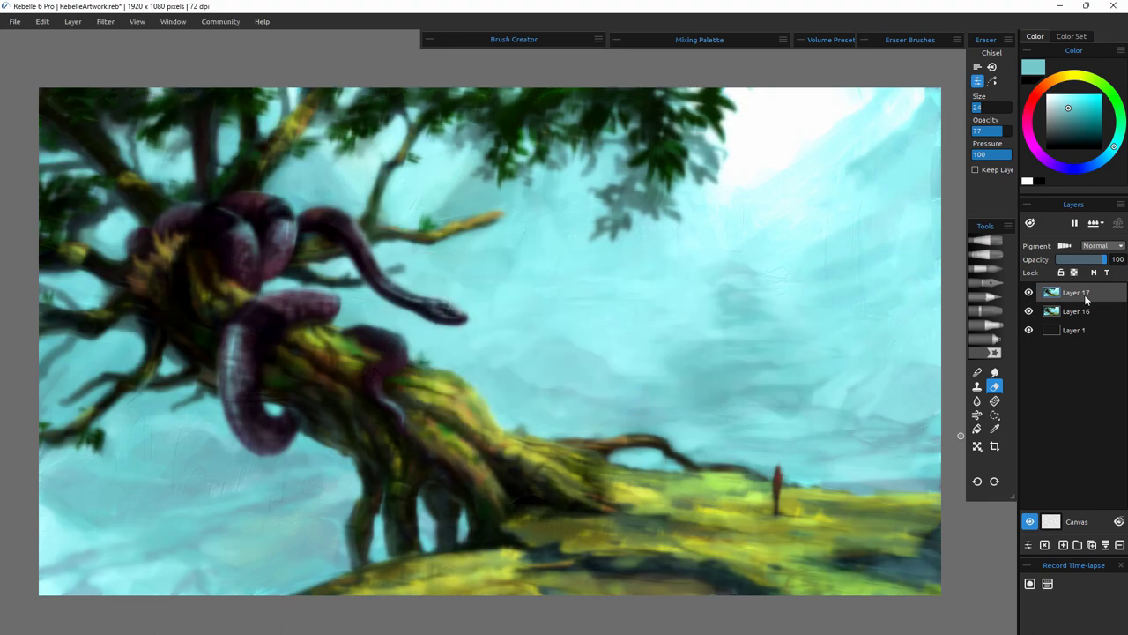
- Erase the blurred layer over the snake and the branches behind it with a size 51 eraser to bring back sharp detail
left_click(989, 108)
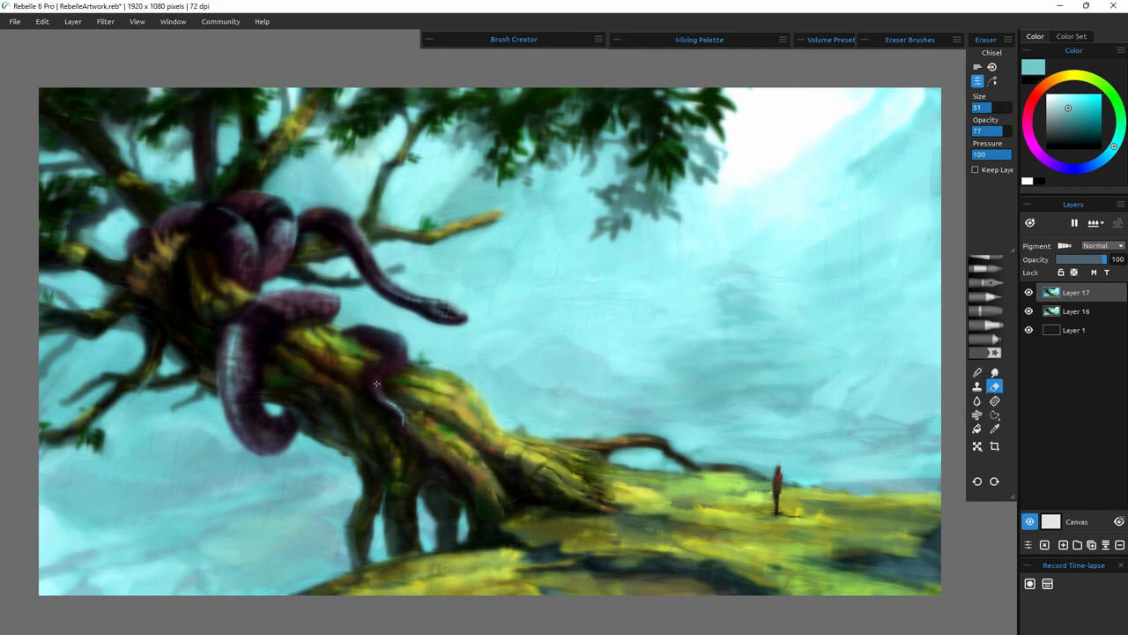
mouse_move(441, 312)
left_mouse_down()
mouse_move(376, 278)
mouse_move(373, 204)
left_mouse_up()
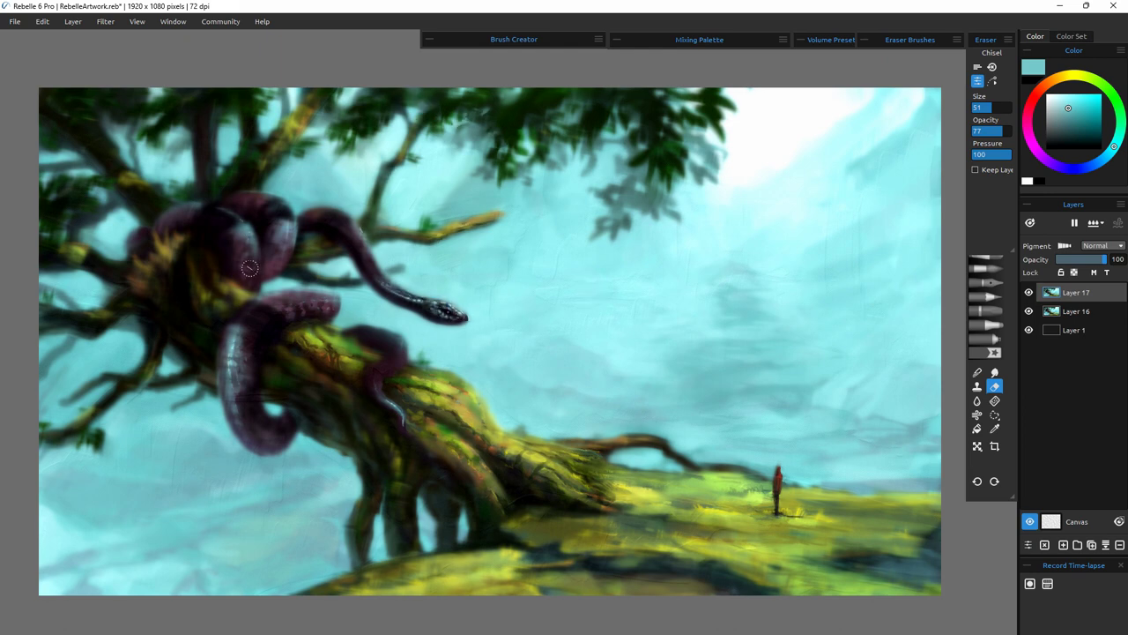
mouse_move(963, 281)
left_mouse_down()
mouse_move(949, 272)
mouse_move(942, 195)
left_mouse_up()
left_click_drag(164, 338, 82, 422)
left_click_drag(129, 311, 60, 323)
left_click_drag(114, 265, 57, 245)
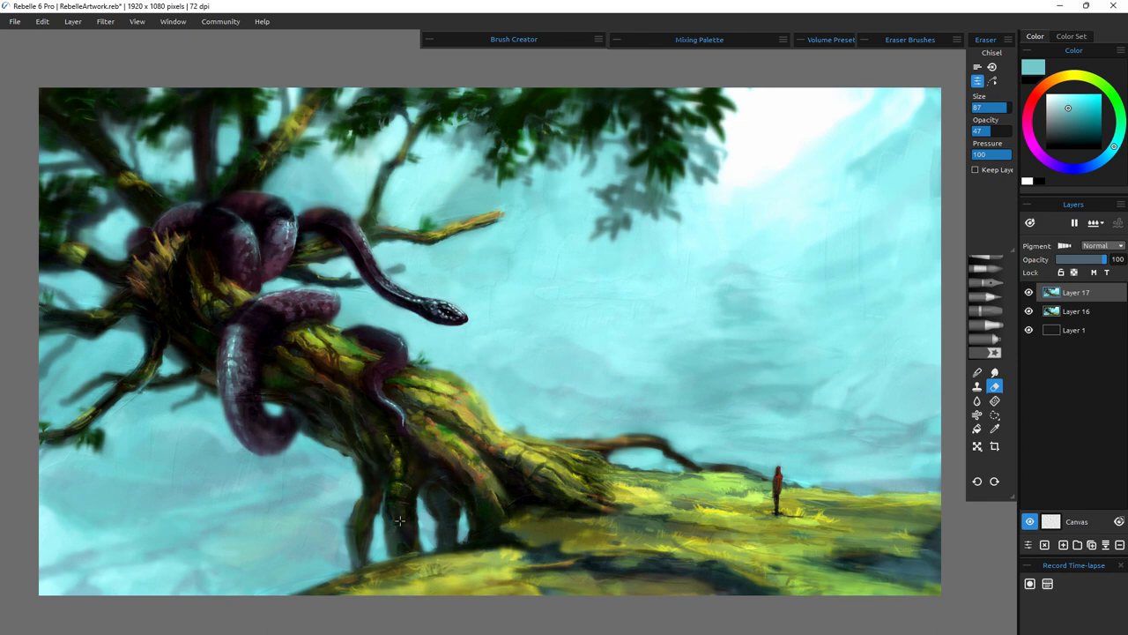
- Compare the blurred layer on and off, and erase more blur over the branches, snake coils and trunk at size 87, opacity 47
left_click(1029, 292)
left_click(1029, 292)
left_click(1029, 293)
left_click(1029, 292)
left_click(305, 232)
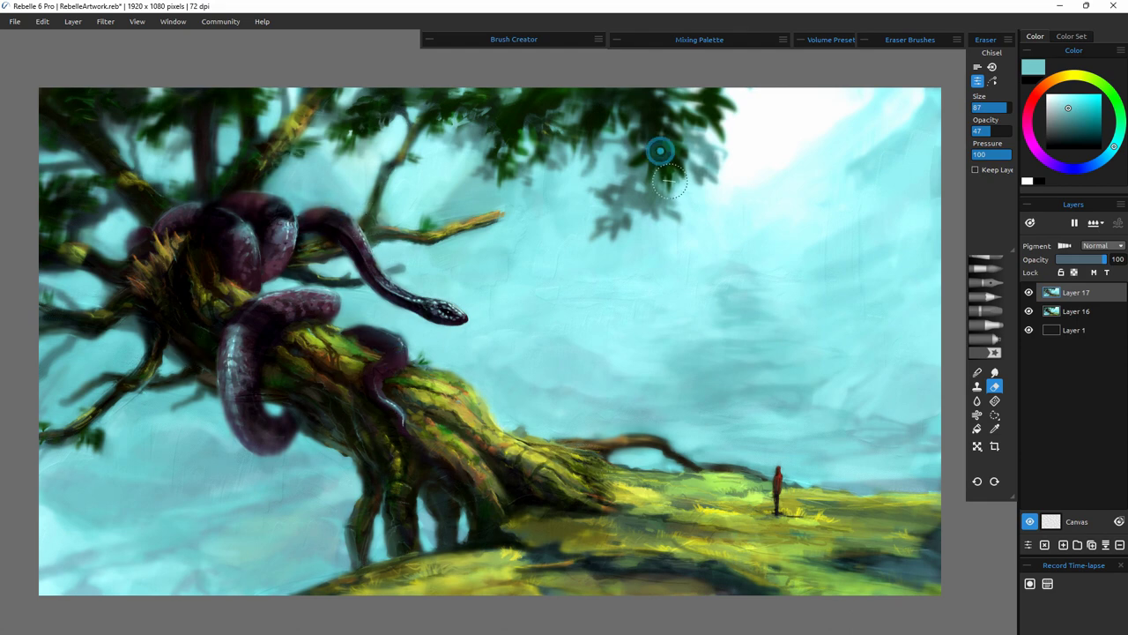
left_click(457, 148)
left_click_drag(417, 157, 390, 154)
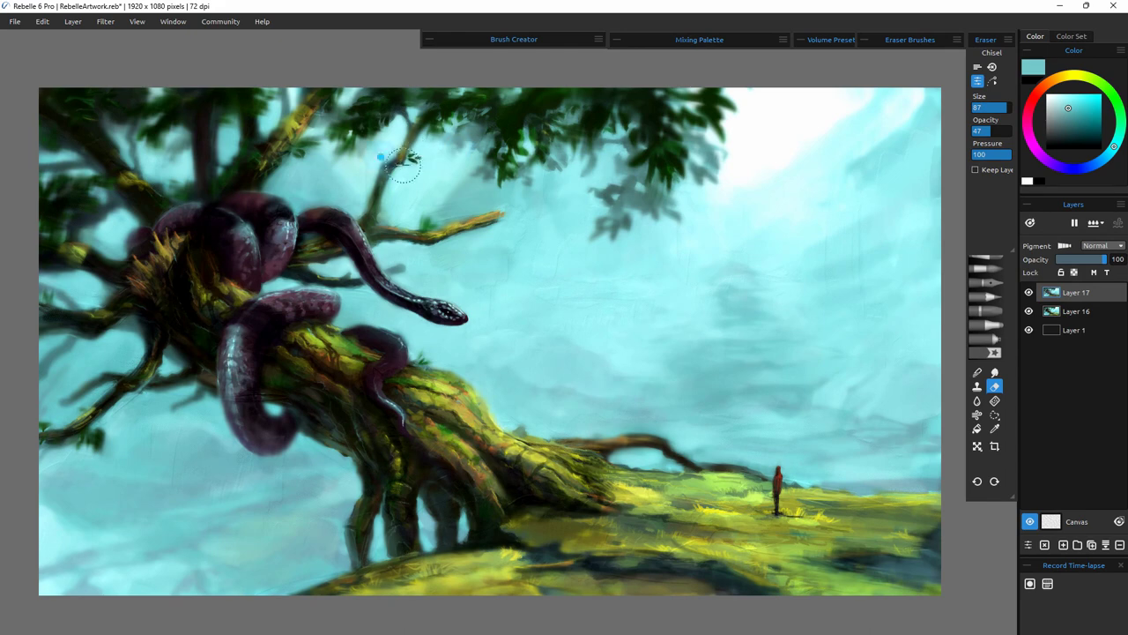
left_click(58, 318)
left_click(223, 185)
left_click(169, 238)
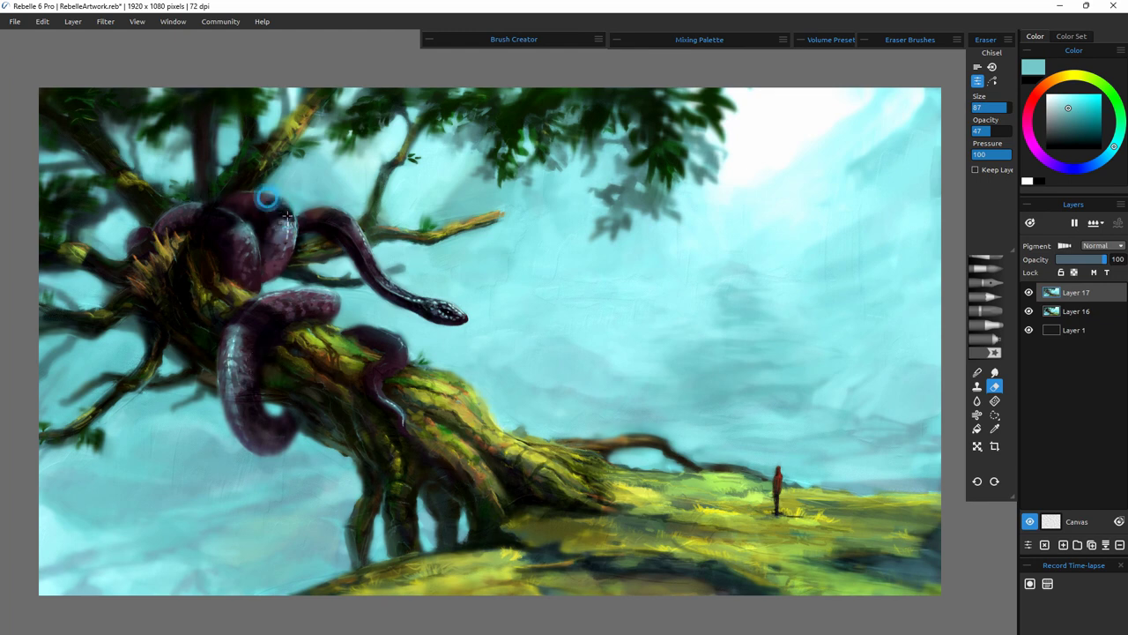
left_click(227, 215)
left_click(388, 453)
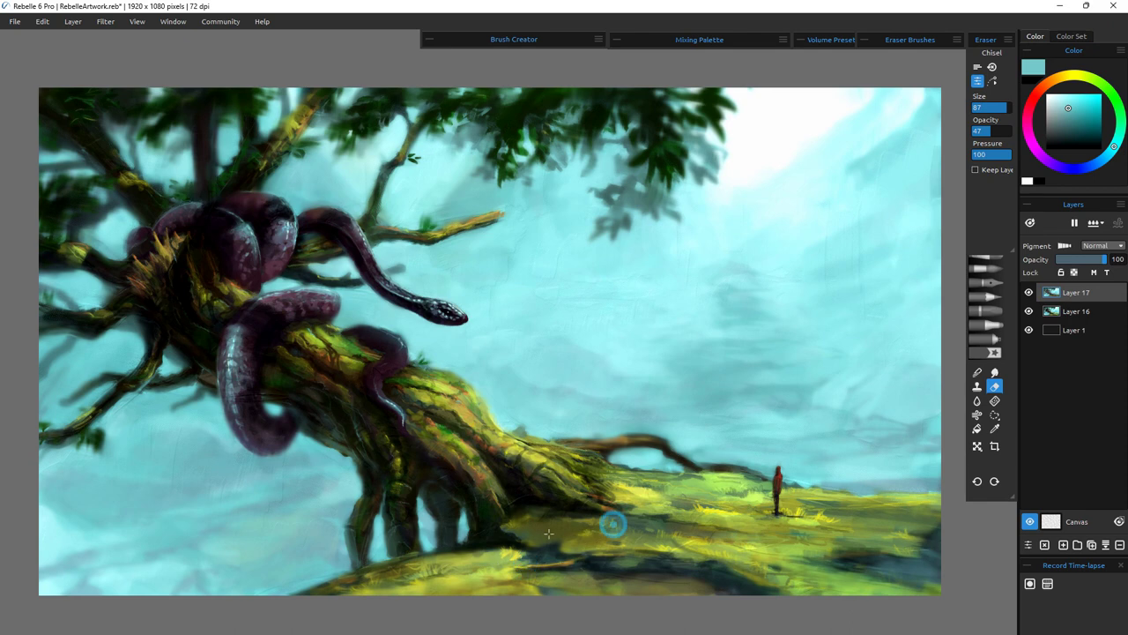
- Erase the blur over the snake's lowest coil and reduce the blurred layer's opacity to 54
left_click(1028, 295)
left_click(1028, 297)
left_click(1028, 295)
left_click(1028, 295)
left_click_drag(264, 406, 271, 454)
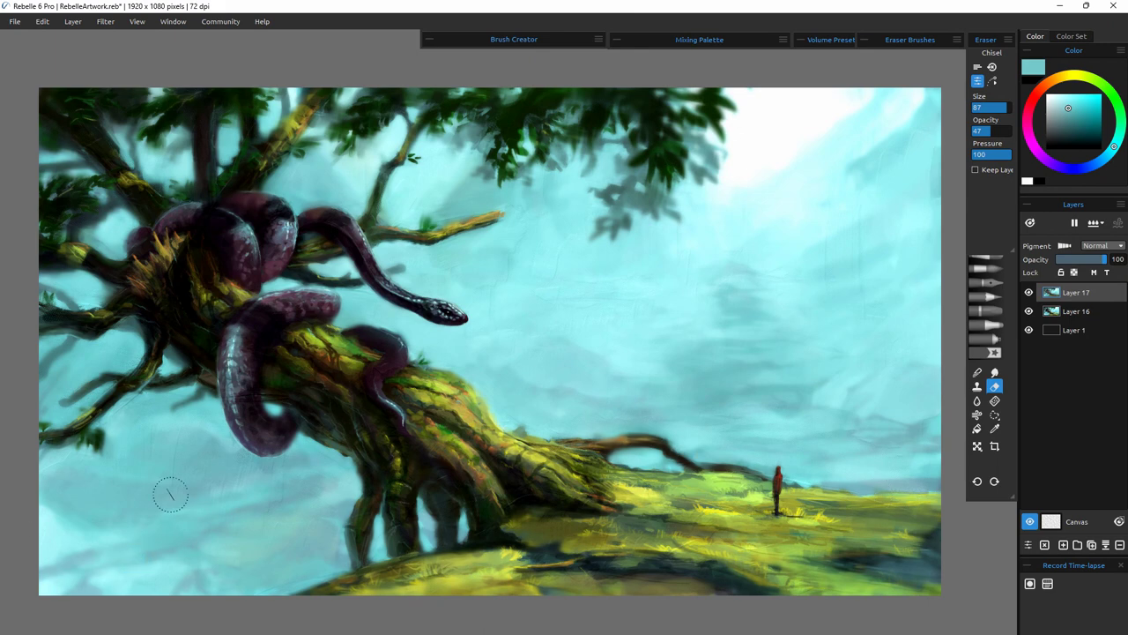
left_click(1084, 259)
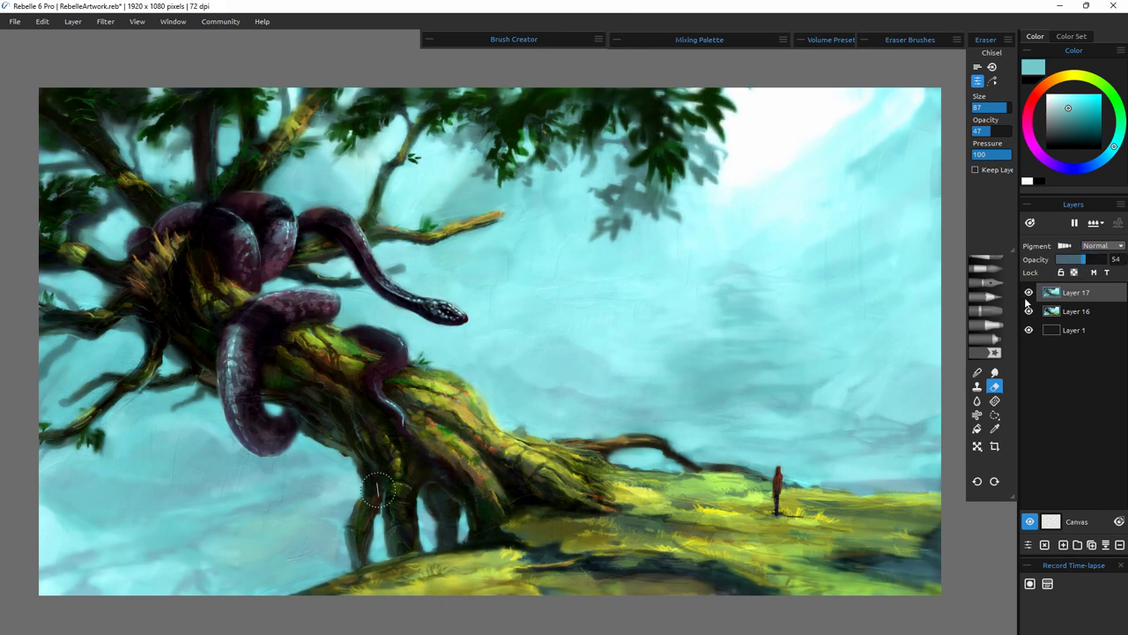
- Try a pale yellow Color Filter at a strength of about 20 on the blurred layer
left_click(105, 21)
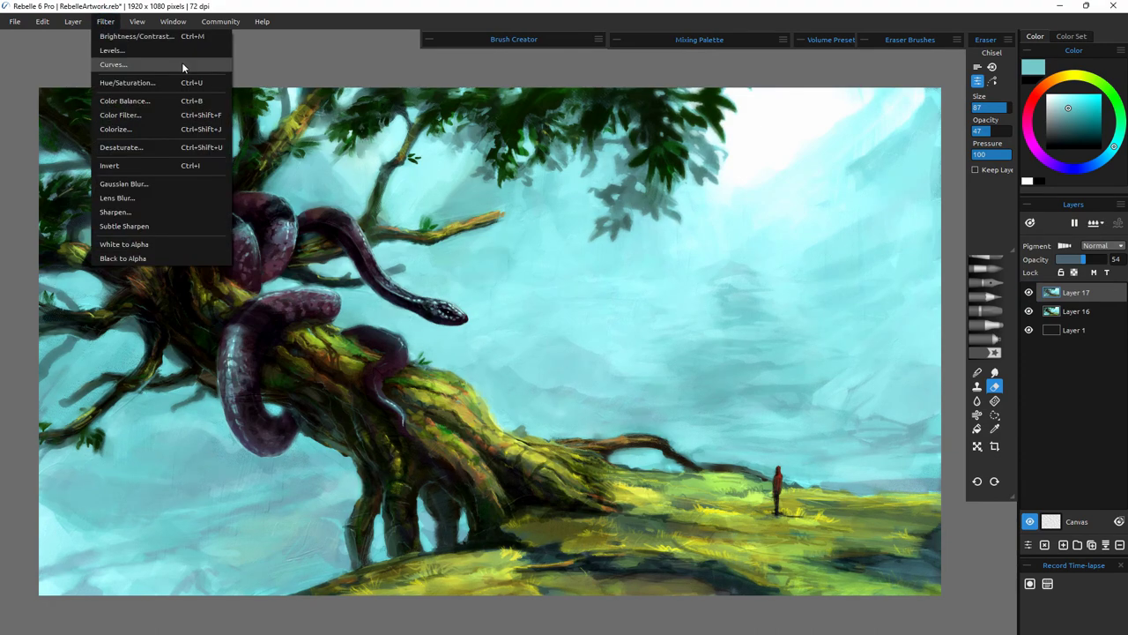
left_click(141, 105)
left_click(502, 294)
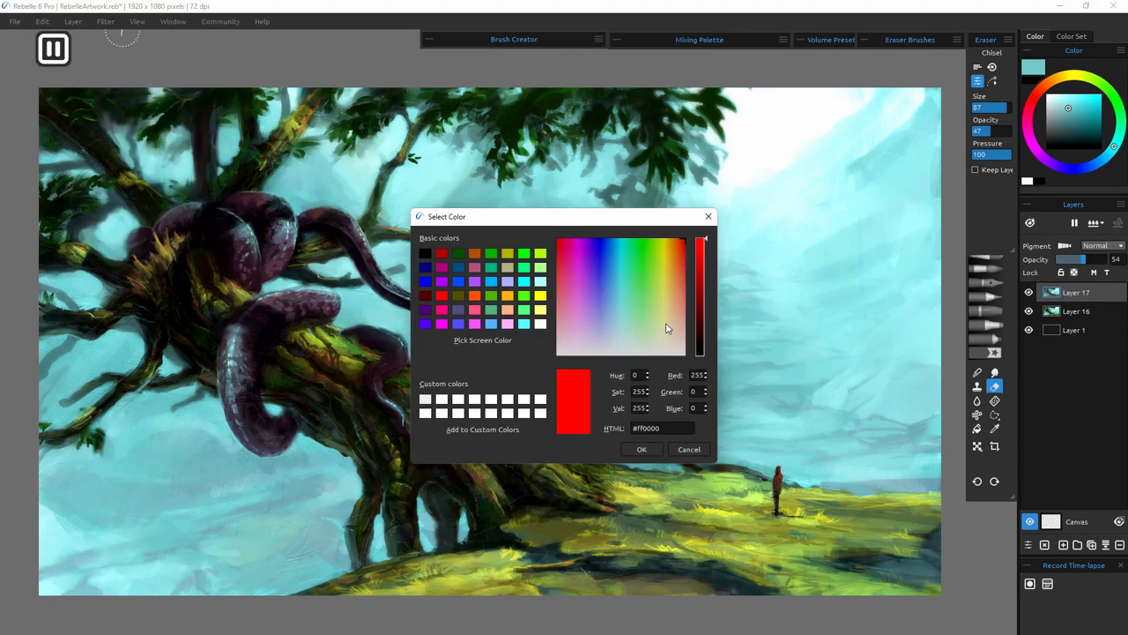
left_click(667, 327)
left_click(641, 449)
left_click_drag(525, 308, 499, 342)
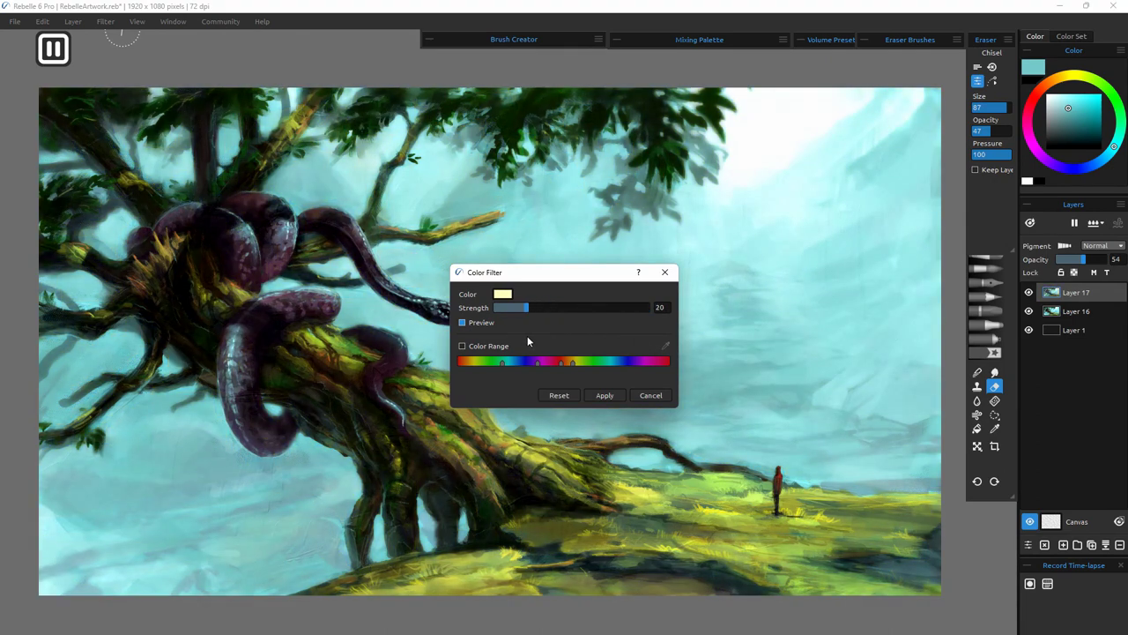
left_click(605, 395)
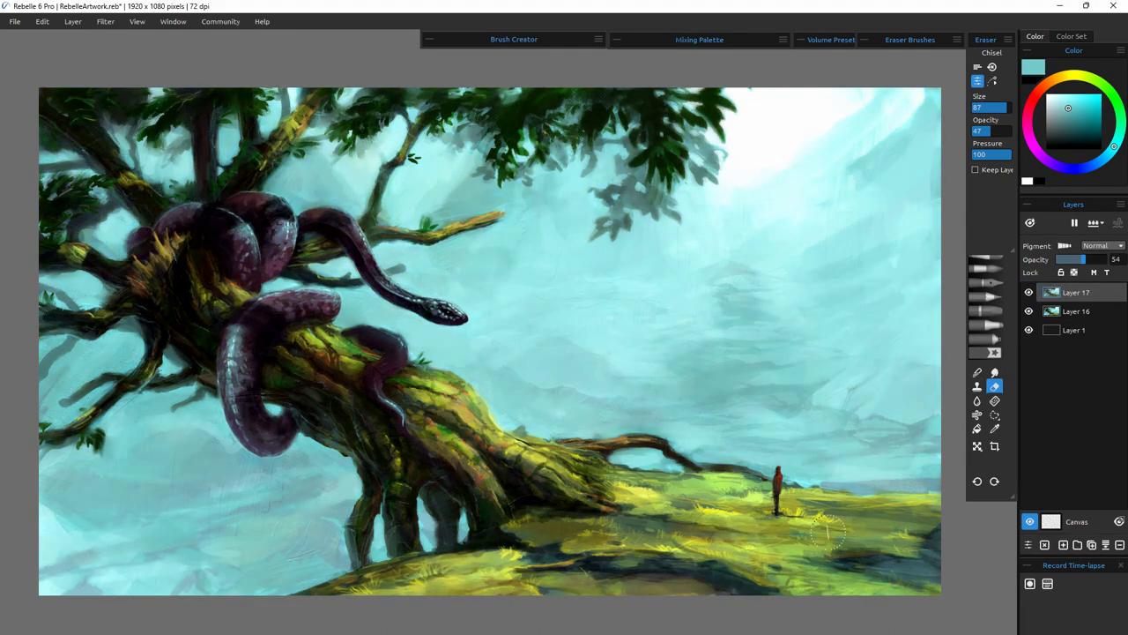
key("ctrl+shift+n")
left_click(120, 115)
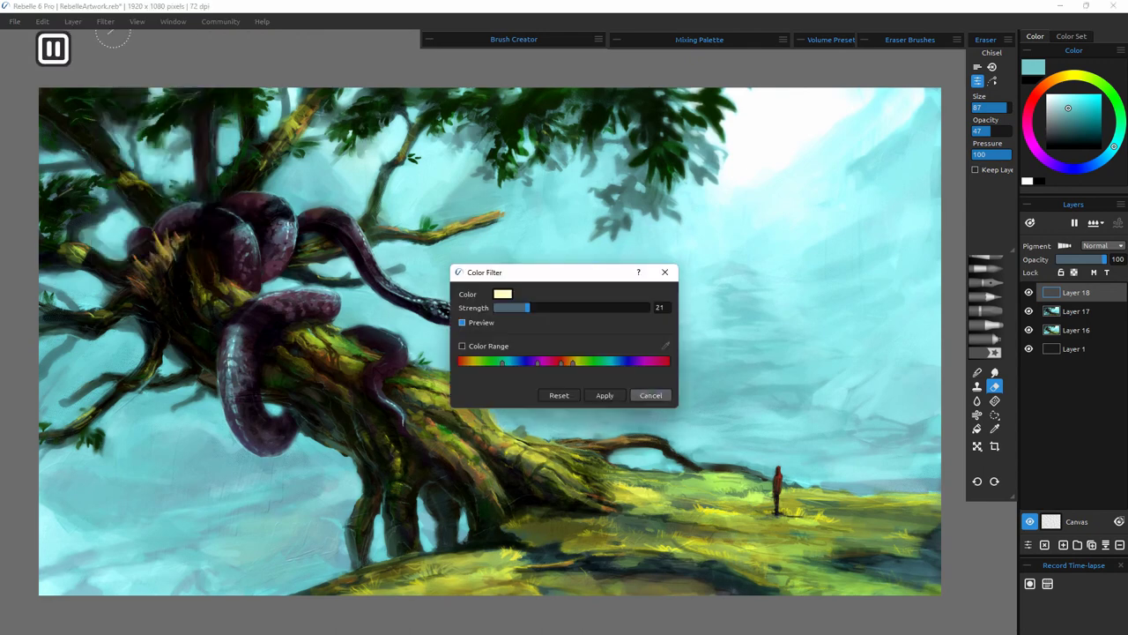
left_click_drag(529, 307, 498, 313)
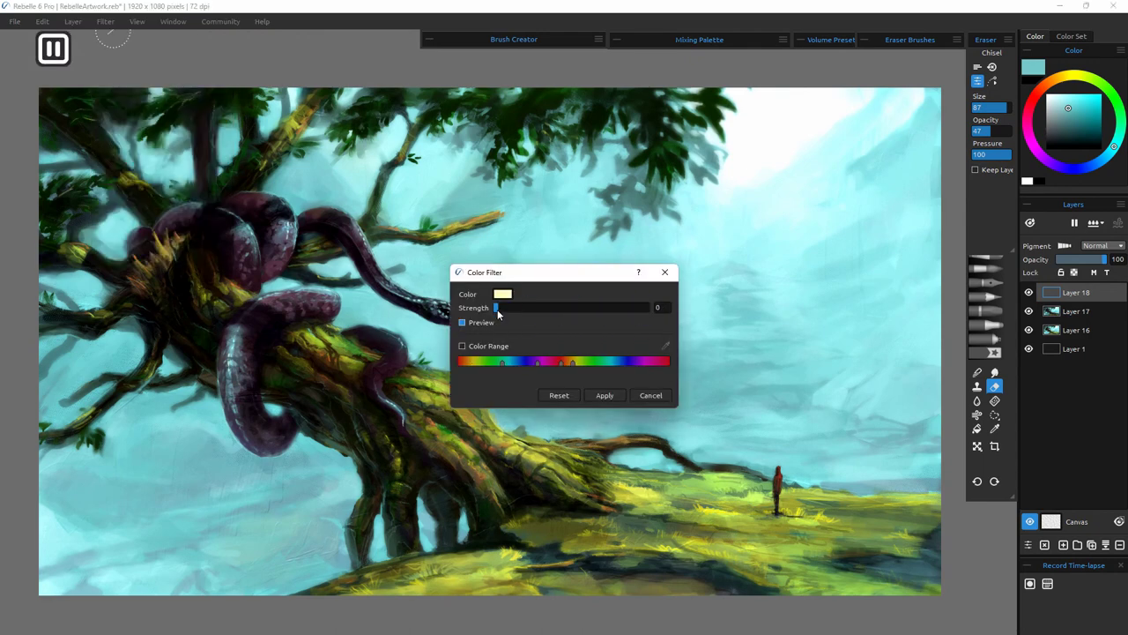
left_click(650, 394)
left_click(1119, 545)
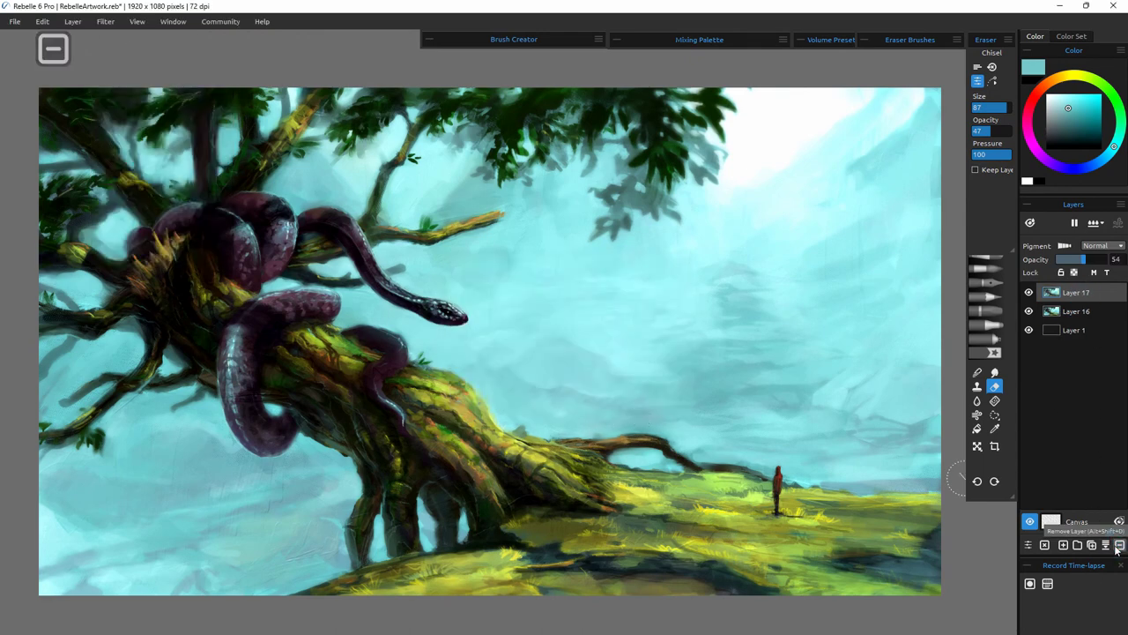
- Set the blurred layer's opacity to 48 and toggle its visibility to compare the effect
left_click(1029, 294)
left_click(1029, 296)
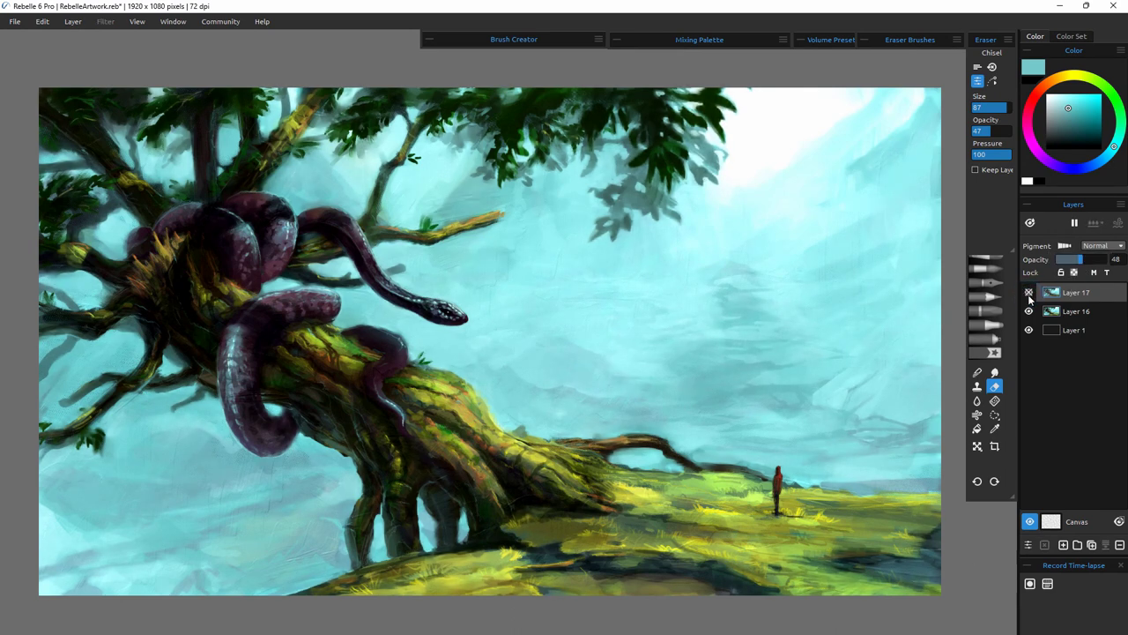